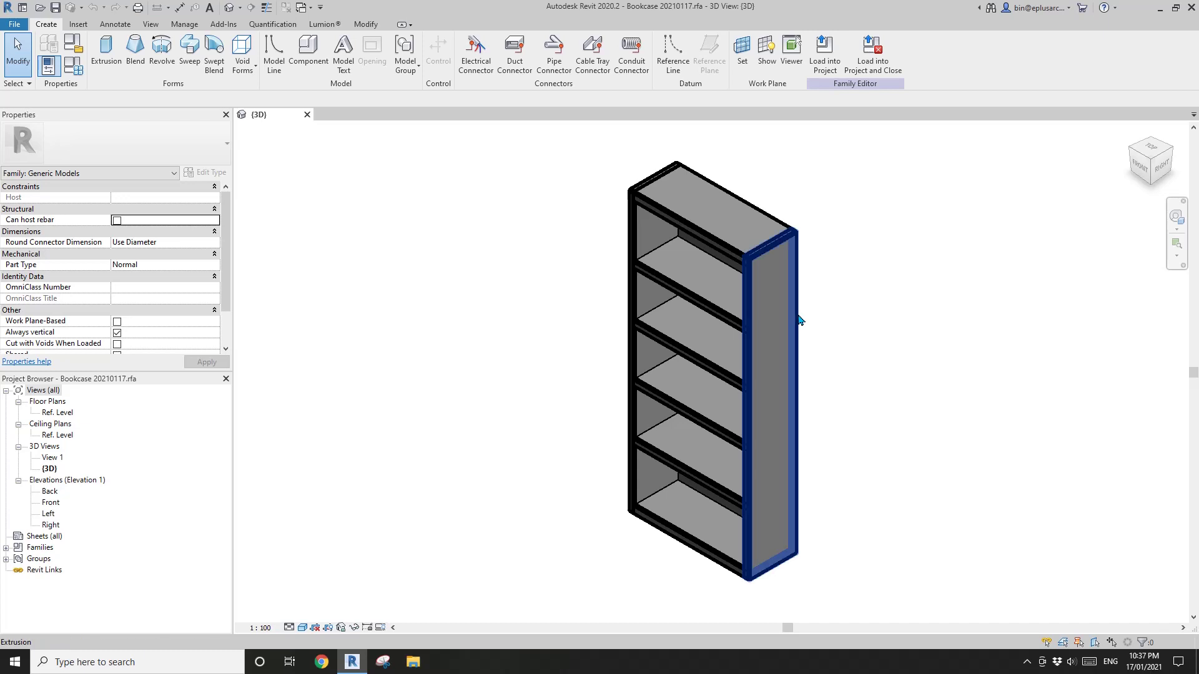
Step: Examine the finished bookcase model from several angles, including its arrayed shelf groups
{"action": "middle_click_drag", "start_coordinate": [795, 369], "coordinate": [748, 364]}
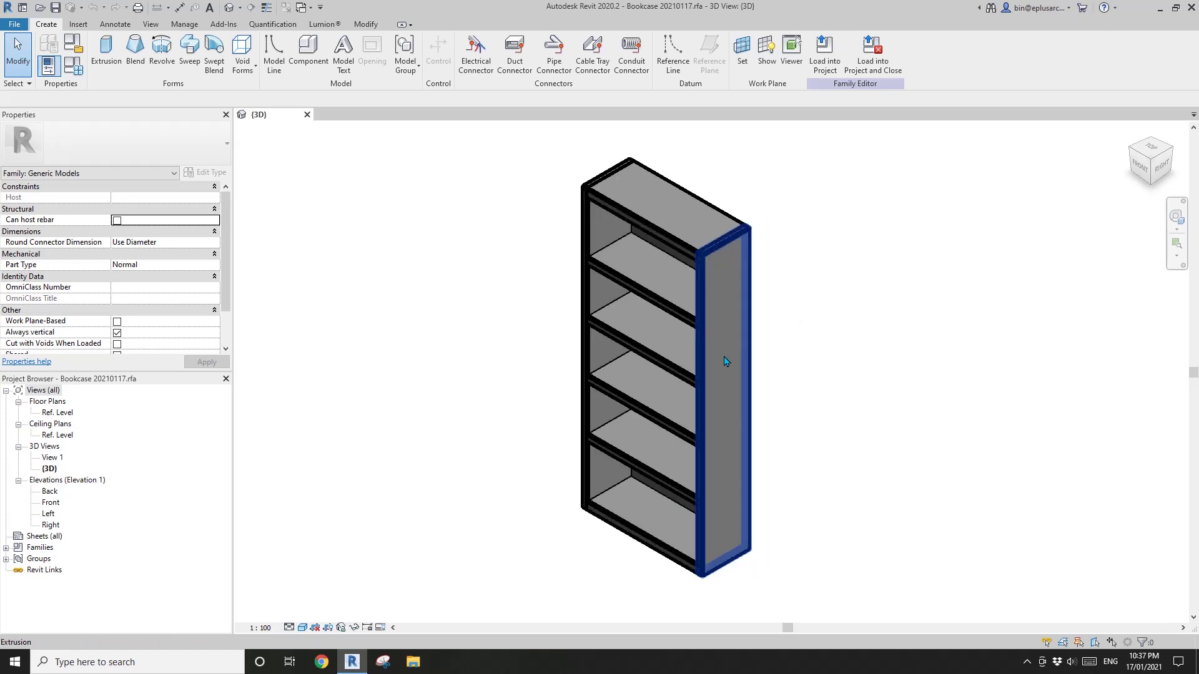
{"action": "left_click", "coordinate": [673, 321]}
{"action": "key", "text": "Escape"}
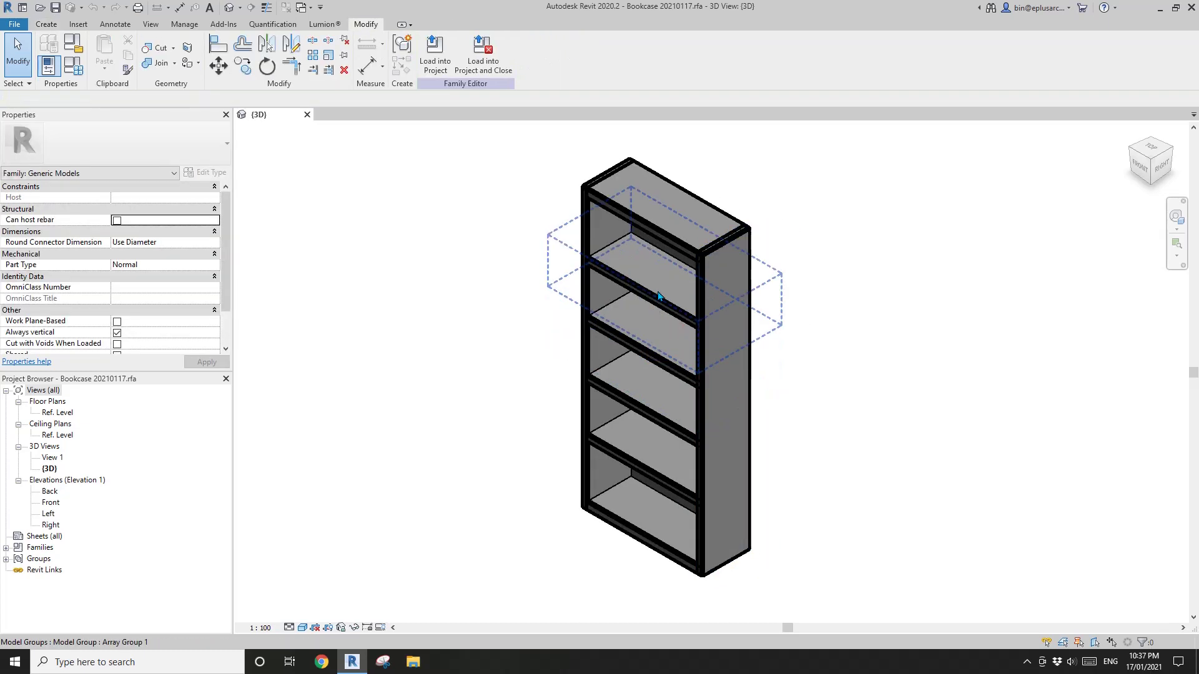
{"action": "left_click", "coordinate": [656, 286]}
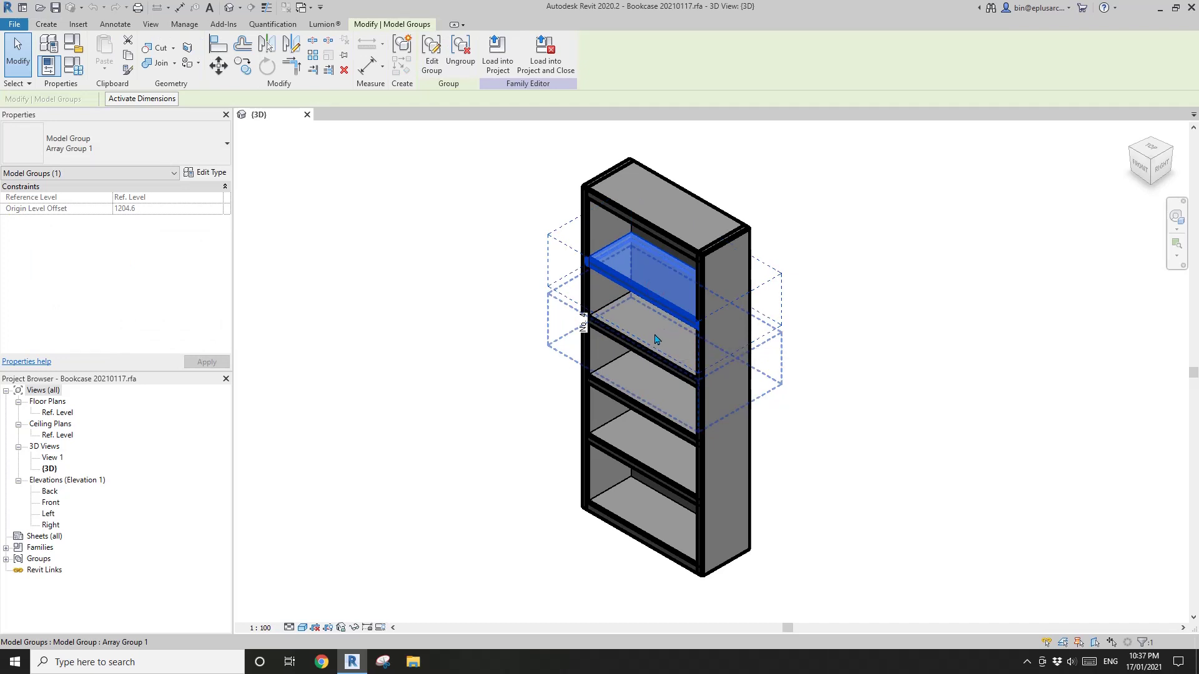
{"action": "scroll", "coordinate": [647, 331], "scroll_direction": "down", "scroll_amount": 3}
{"action": "middle_click_drag", "start_coordinate": [647, 355], "coordinate": [789, 368], "text": "shift"}
{"action": "left_click", "coordinate": [788, 368]}
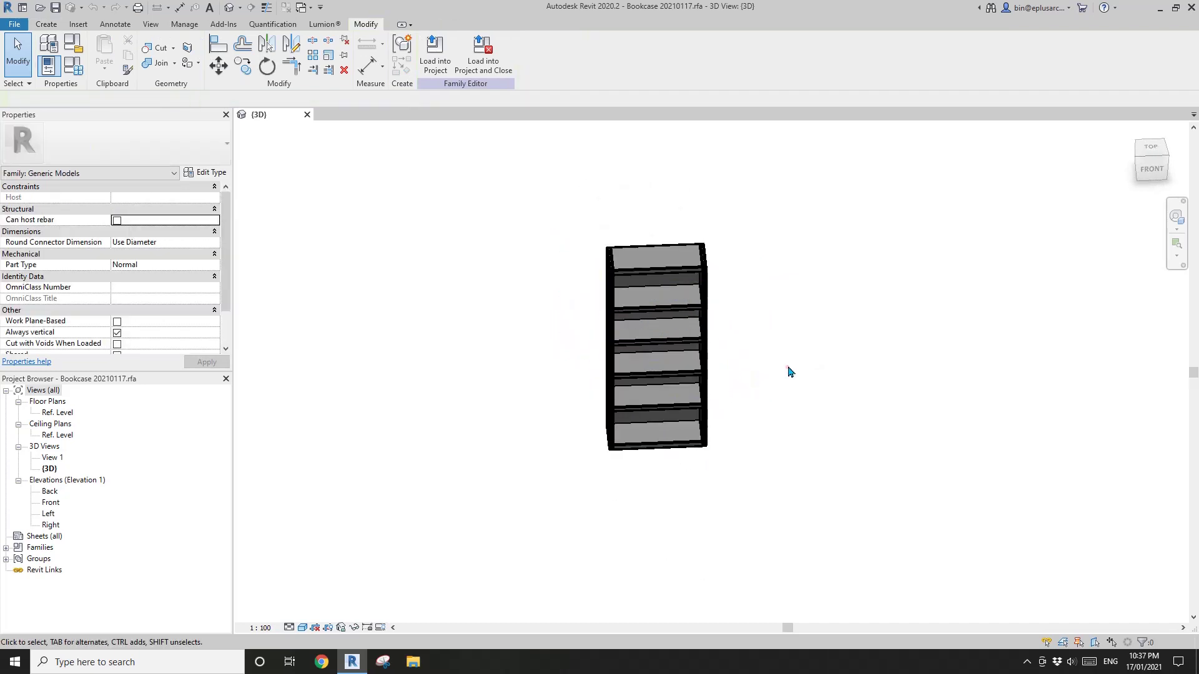
{"action": "middle_click_drag", "start_coordinate": [752, 245], "coordinate": [622, 253], "text": "shift"}
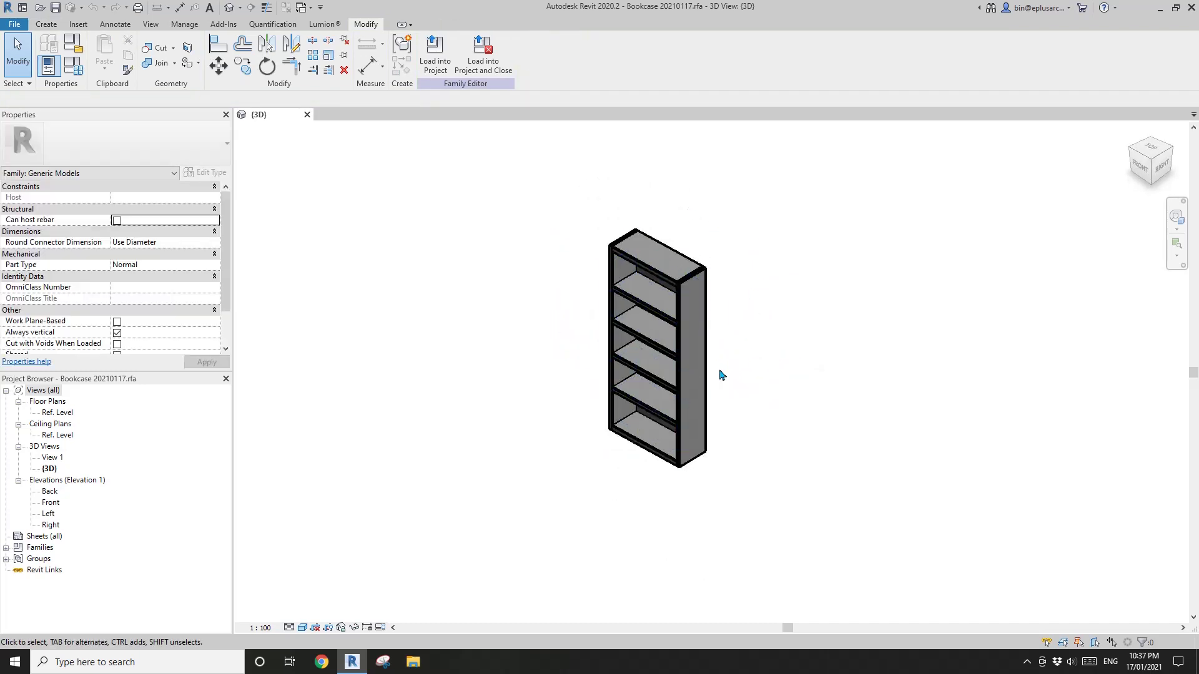
{"action": "middle_click_drag", "start_coordinate": [688, 402], "coordinate": [723, 391], "text": "shift"}
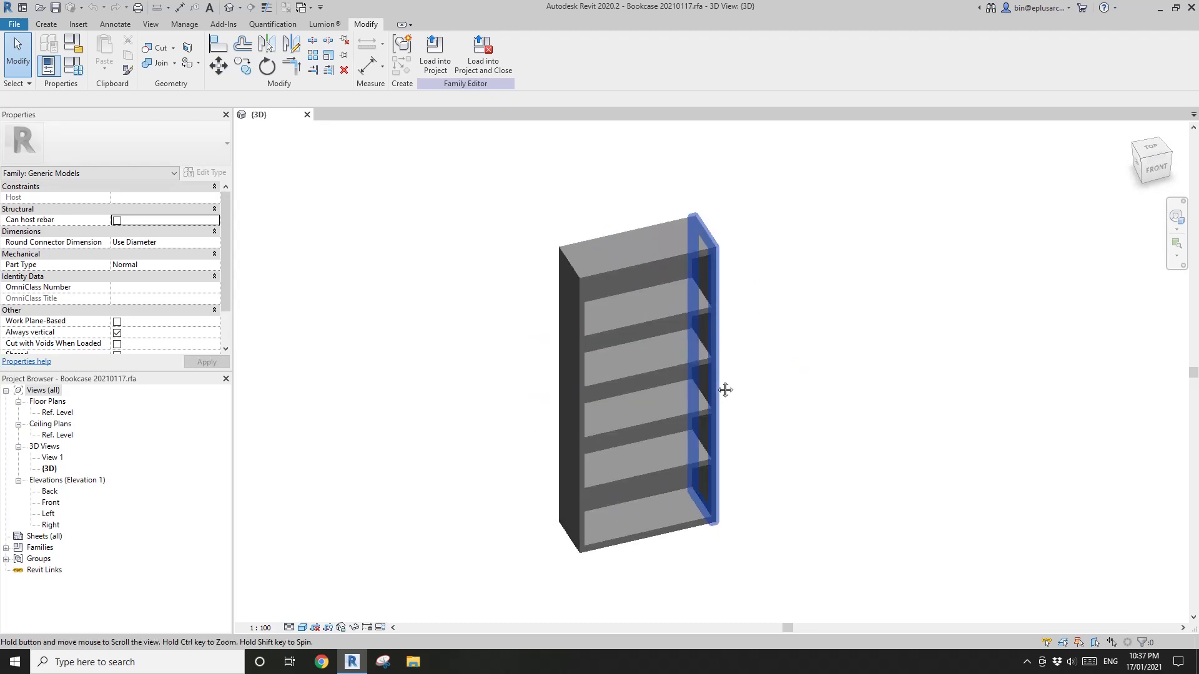
{"action": "middle_click_drag", "start_coordinate": [630, 351], "coordinate": [547, 331], "text": "shift"}
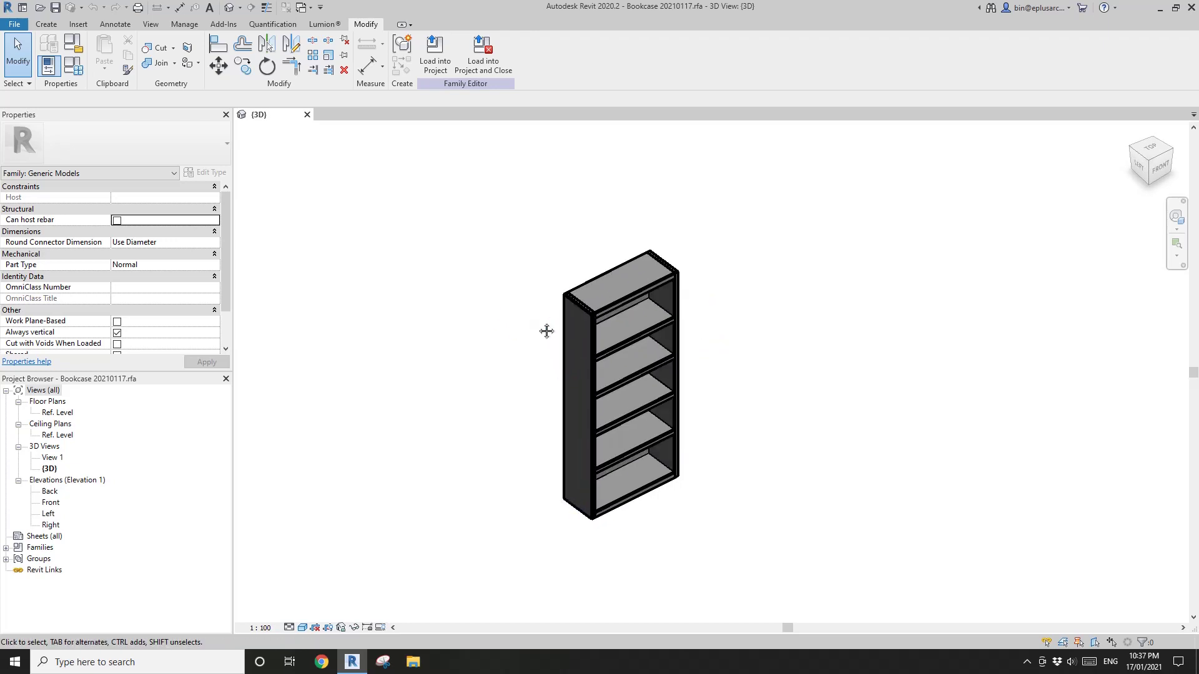
Step: Create a new family from the Metric Generic Model.rft template
{"action": "left_click", "coordinate": [15, 24]}
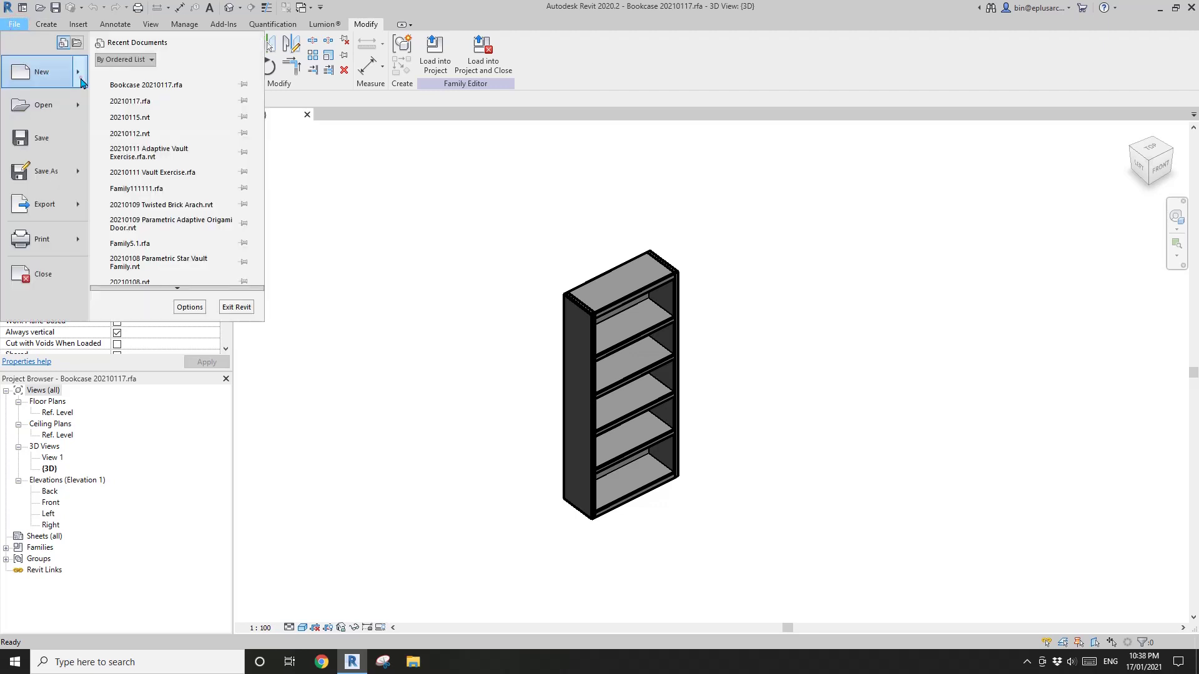
{"action": "mouse_move", "coordinate": [25, 78]}
{"action": "left_click", "coordinate": [157, 119]}
{"action": "left_click", "coordinate": [589, 260]}
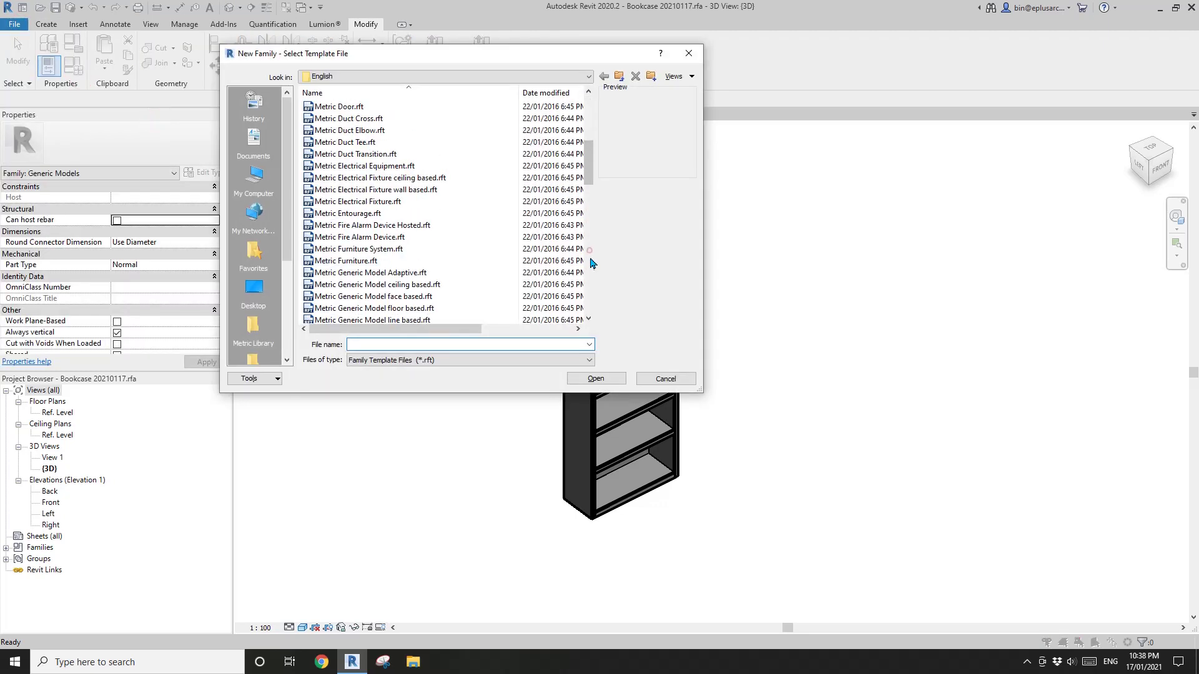
{"action": "left_click", "coordinate": [590, 261]}
{"action": "left_click_drag", "start_coordinate": [589, 206], "coordinate": [590, 173]}
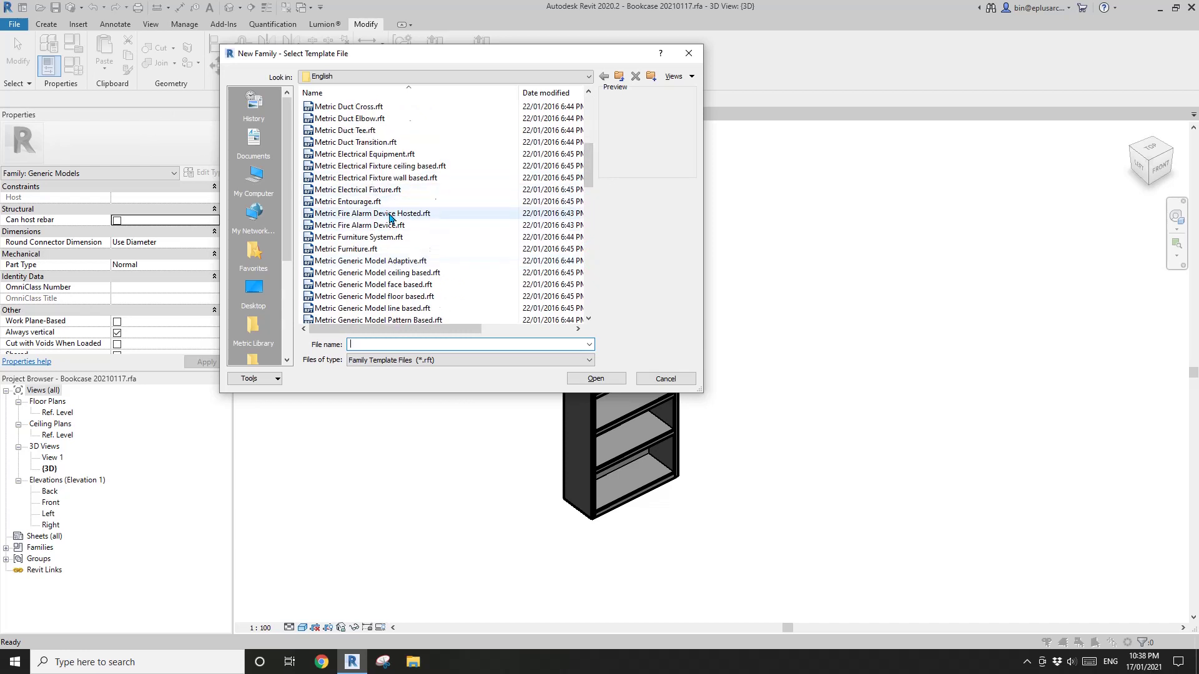
{"action": "scroll", "coordinate": [400, 228], "scroll_direction": "up", "scroll_amount": 1}
{"action": "scroll", "coordinate": [401, 241], "scroll_direction": "down", "scroll_amount": 4}
{"action": "left_click", "coordinate": [393, 226]}
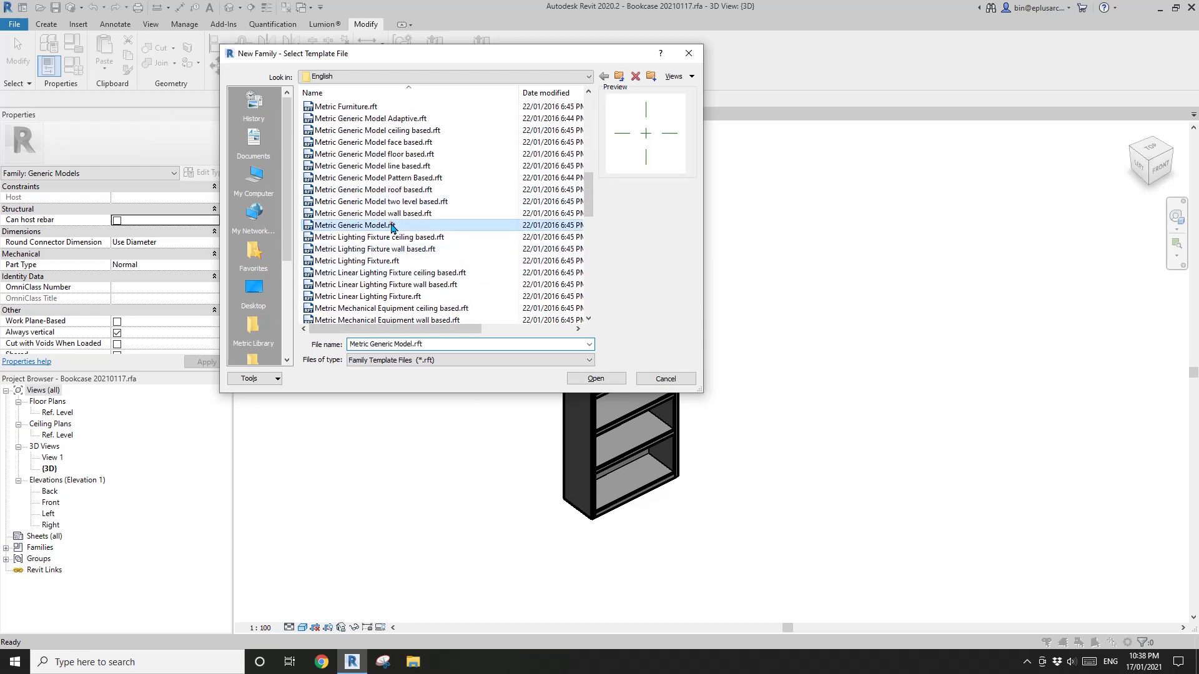
{"action": "left_click", "coordinate": [605, 378]}
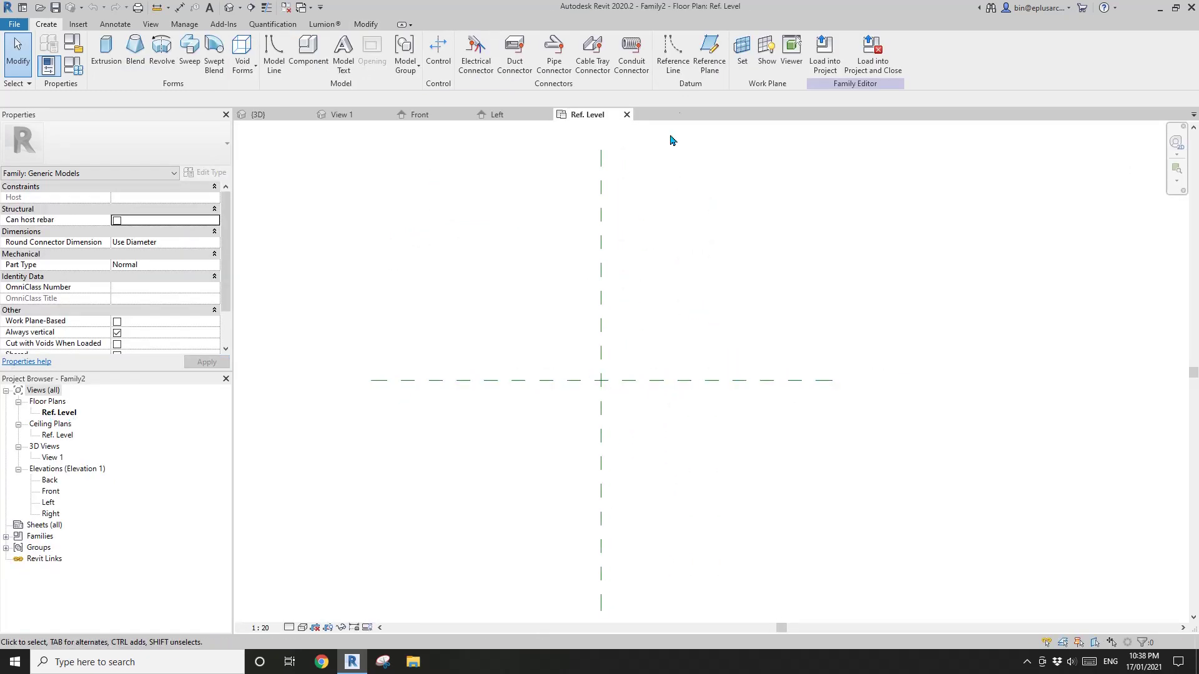
Step: Draw a reference line about 1280 mm long from the reference planes' intersection, running diagonally down to the left at 45°
{"action": "left_click", "coordinate": [679, 72]}
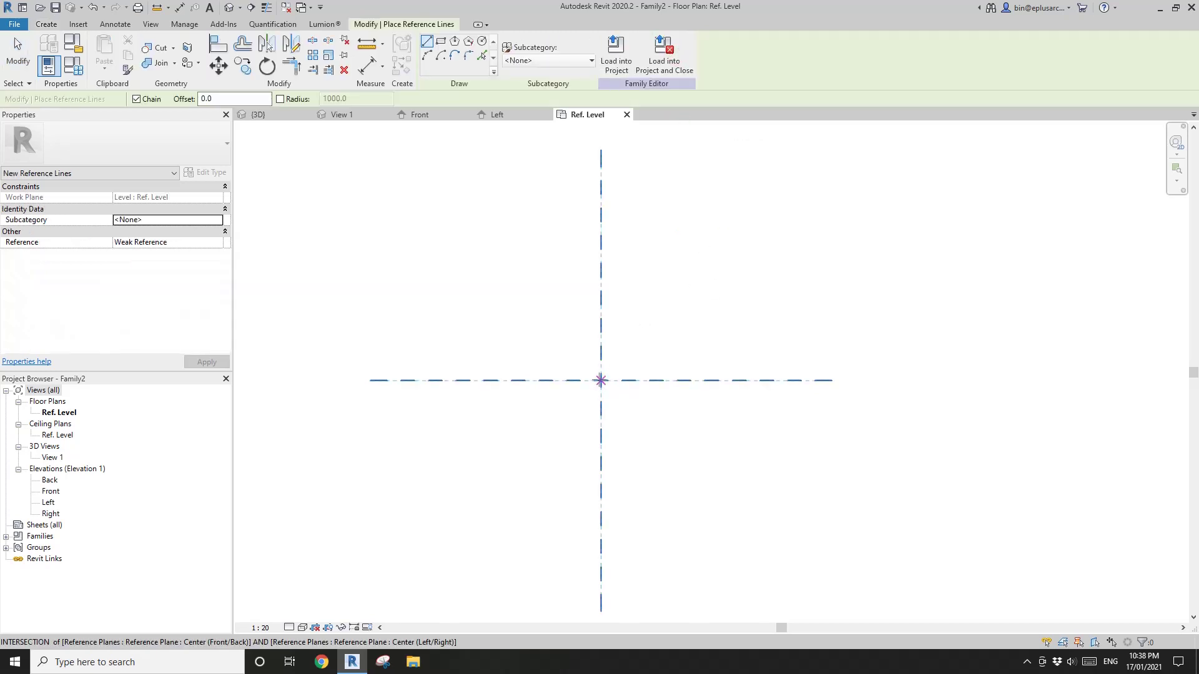
{"action": "left_click", "coordinate": [601, 381]}
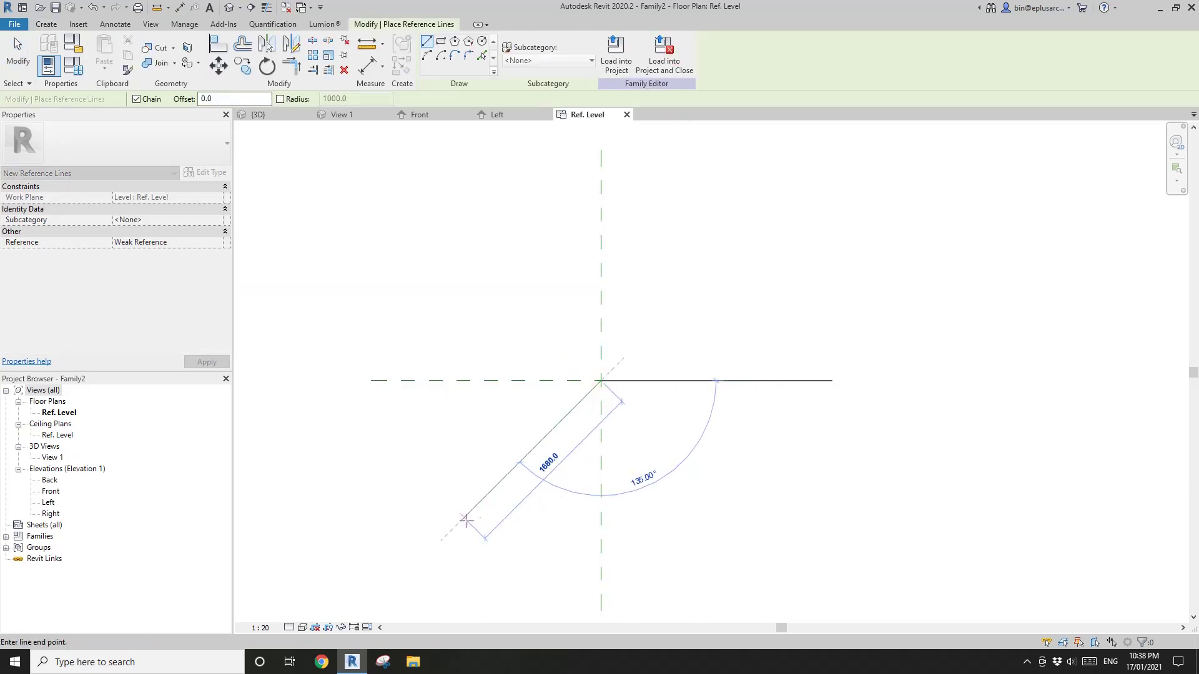
{"action": "left_click", "coordinate": [494, 488]}
{"action": "key", "text": "Escape"}
{"action": "key", "text": "Escape"}
{"action": "scroll", "coordinate": [614, 380], "scroll_direction": "up", "scroll_amount": 2}
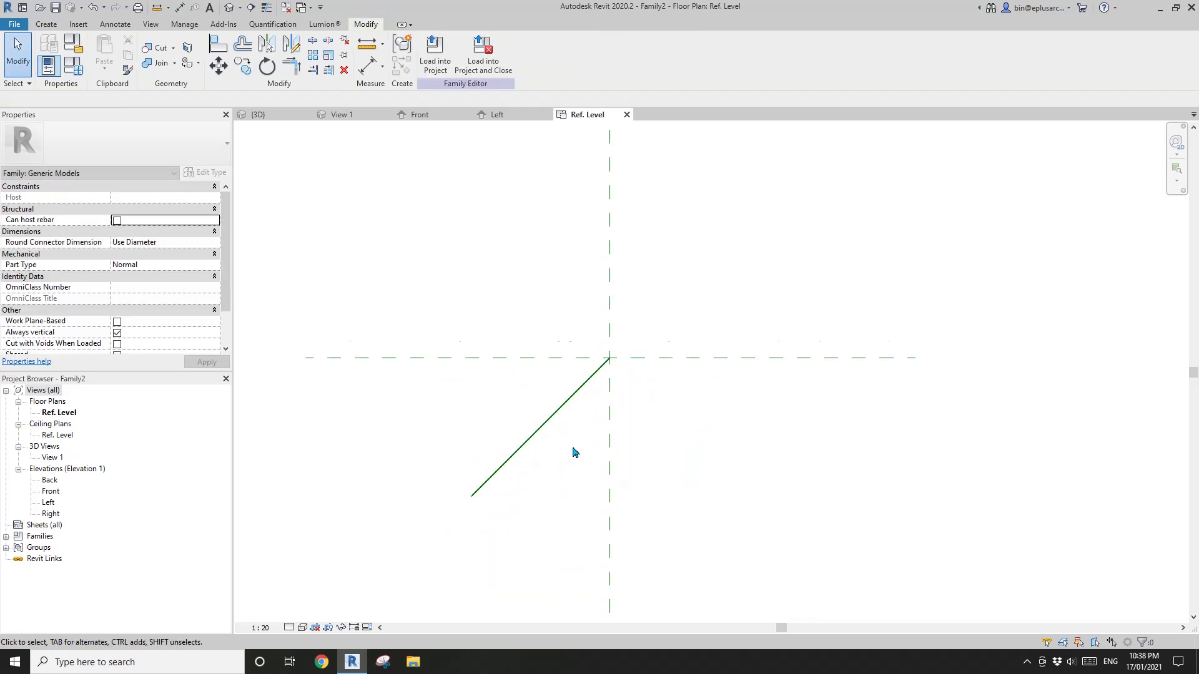
{"action": "scroll", "coordinate": [604, 361], "scroll_direction": "up", "scroll_amount": 1}
{"action": "left_click", "coordinate": [590, 339]}
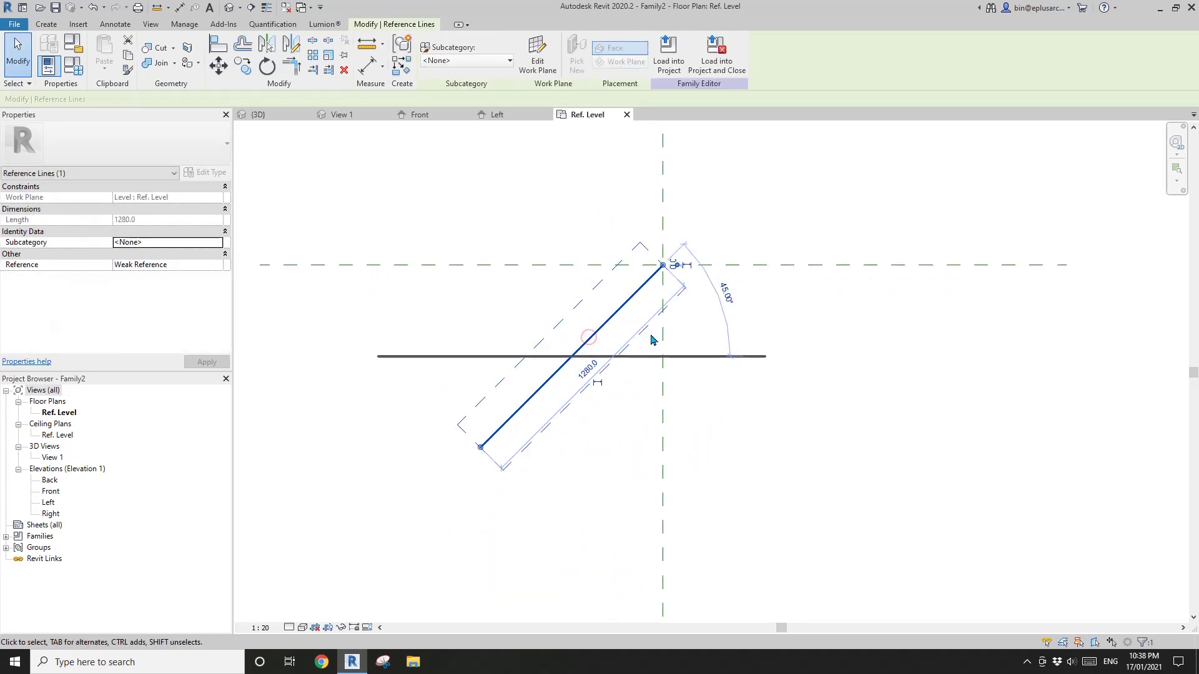
{"action": "key", "text": "Escape"}
{"action": "middle_click_drag", "start_coordinate": [643, 317], "coordinate": [614, 334]}
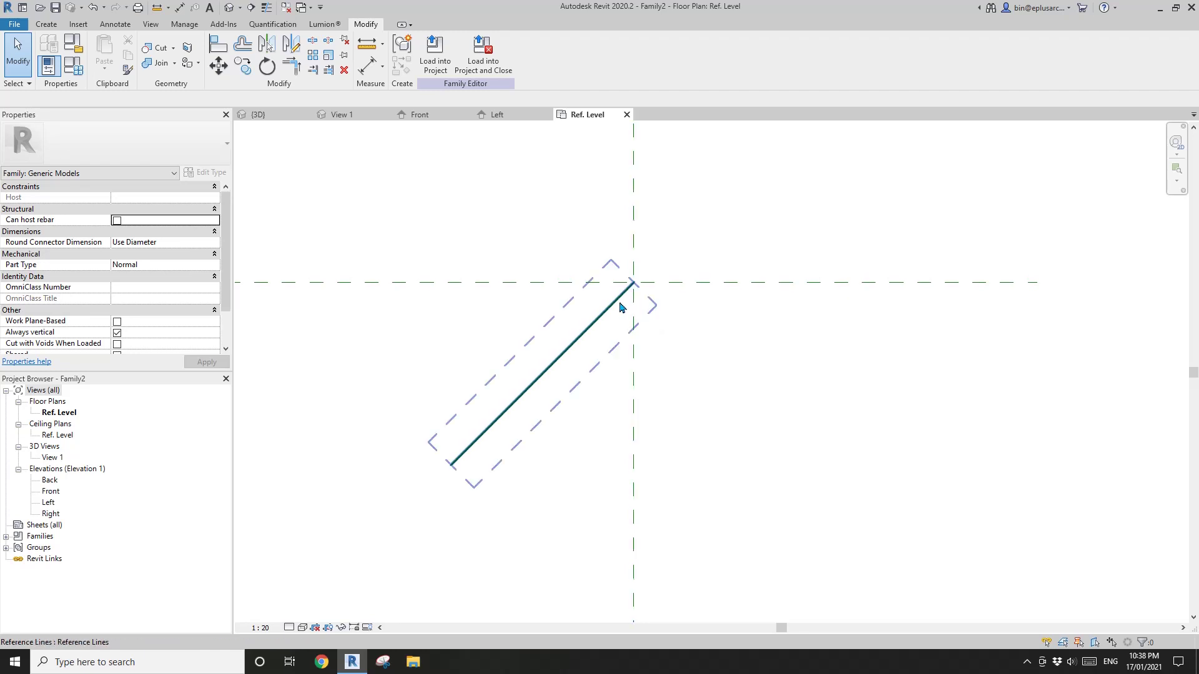
Step: Turn on the visibility of Automatic Sketch Dimensions in the Ref. Level floor plan
{"action": "left_click", "coordinate": [599, 311]}
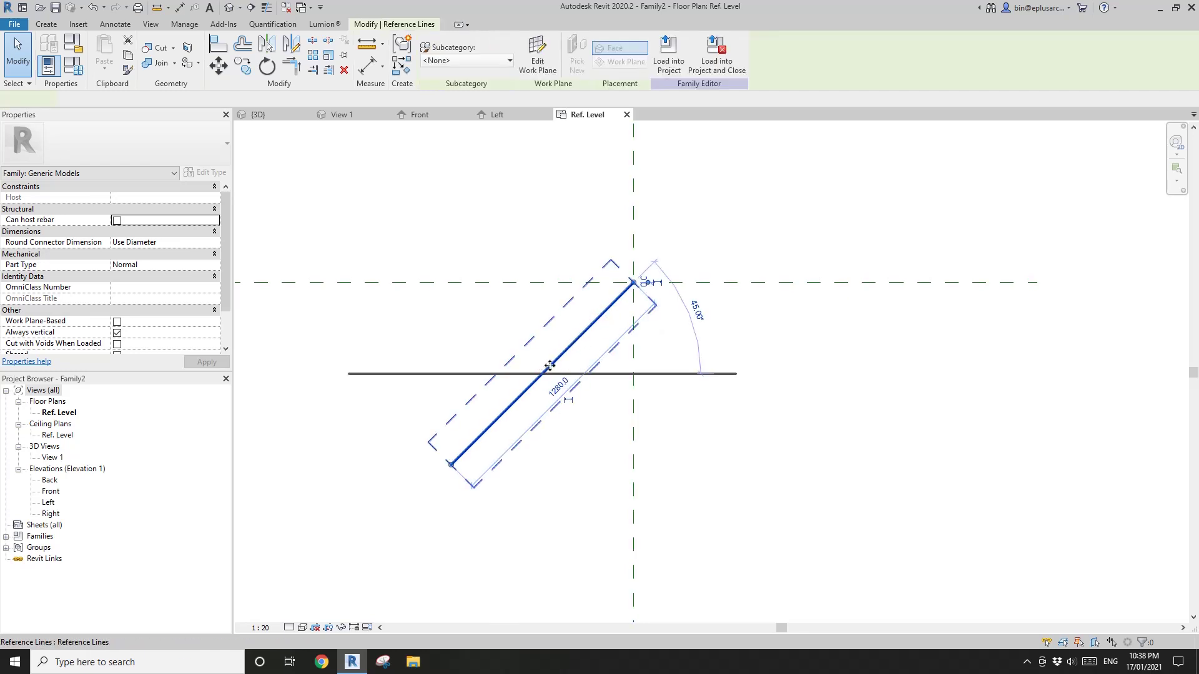
{"action": "key", "text": "Escape"}
{"action": "key", "text": "g"}
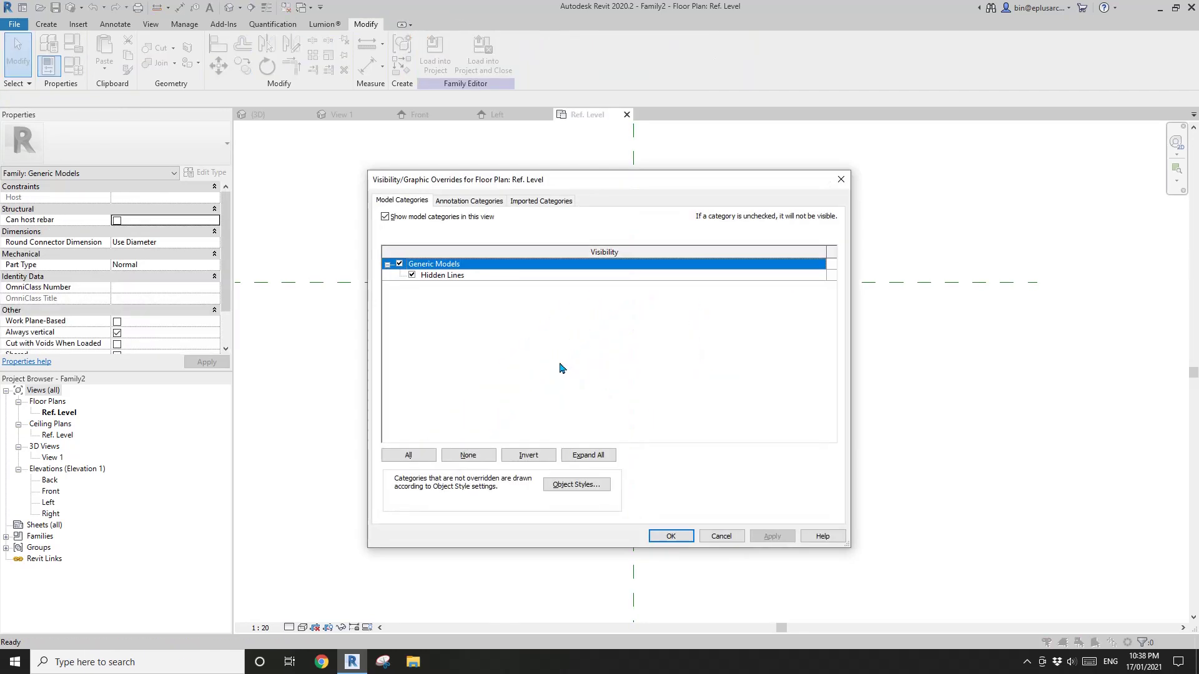
{"action": "left_click", "coordinate": [470, 201]}
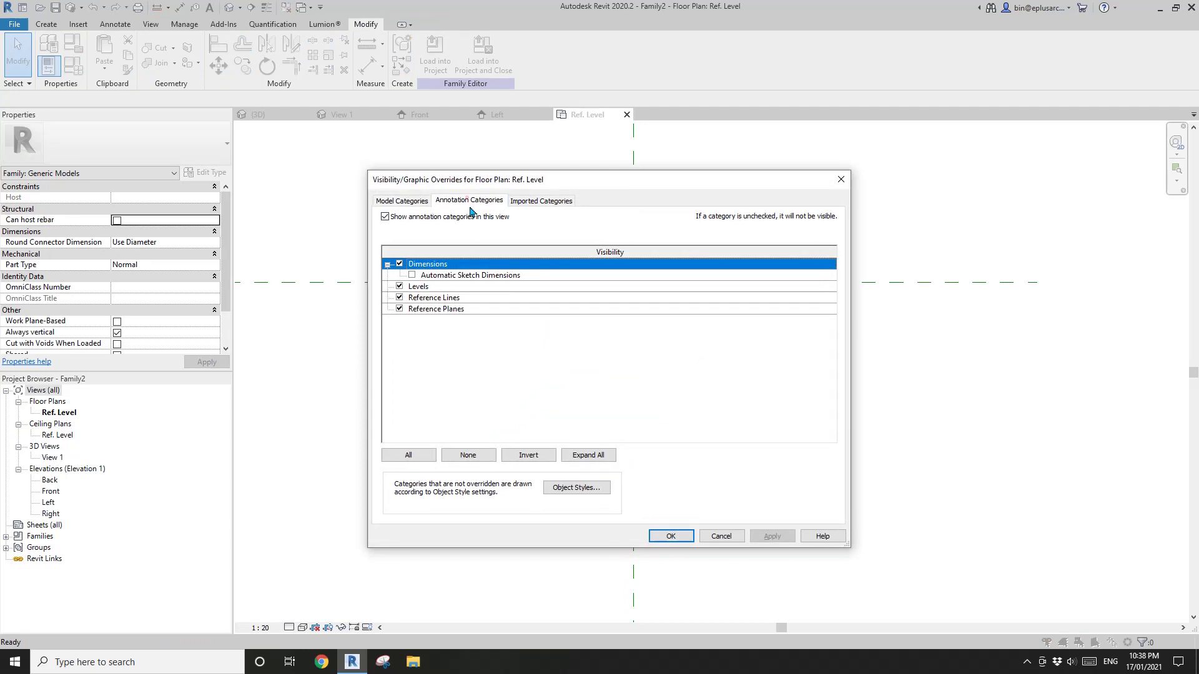
{"action": "left_click", "coordinate": [412, 276]}
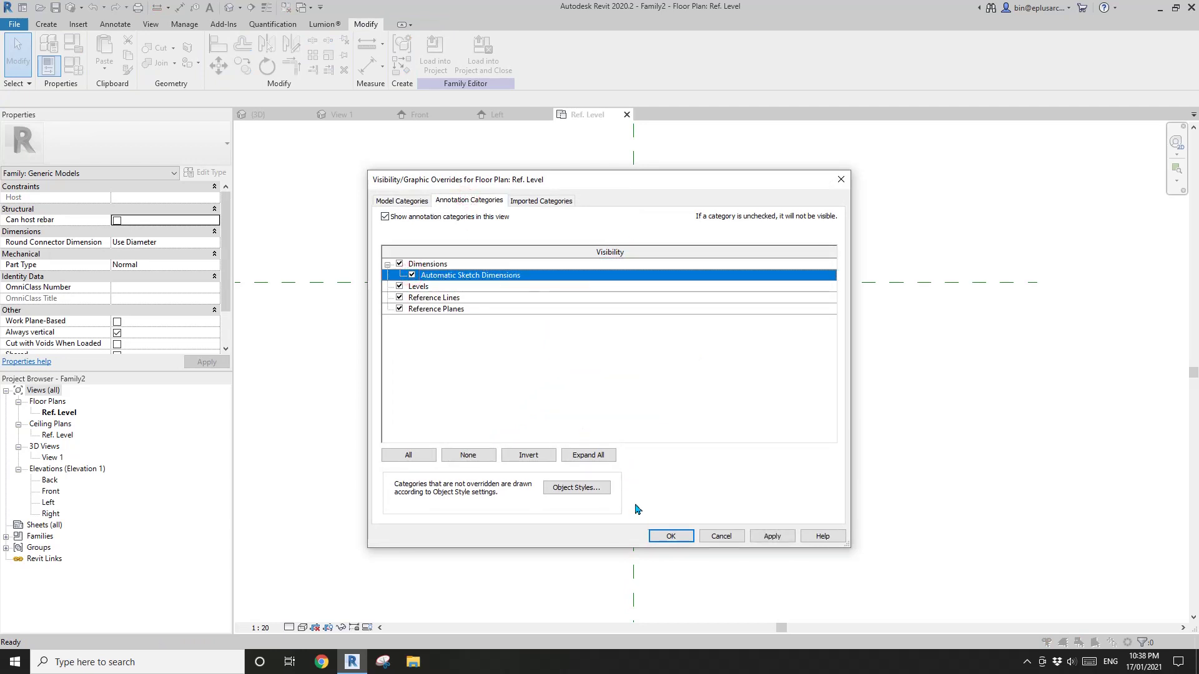
{"action": "left_click", "coordinate": [671, 537]}
Step: Make the reference line's temporary length dimension permanent and move it farther away from the line
{"action": "left_click", "coordinate": [550, 369]}
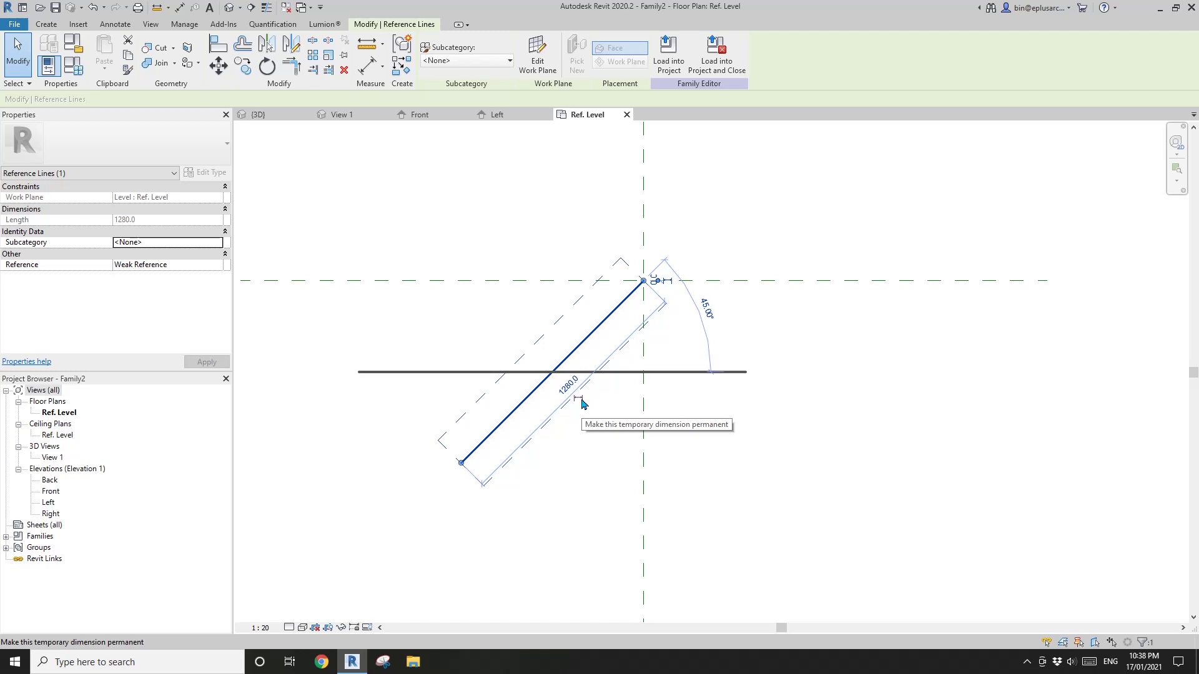
{"action": "left_click", "coordinate": [581, 403]}
{"action": "left_click", "coordinate": [709, 297]}
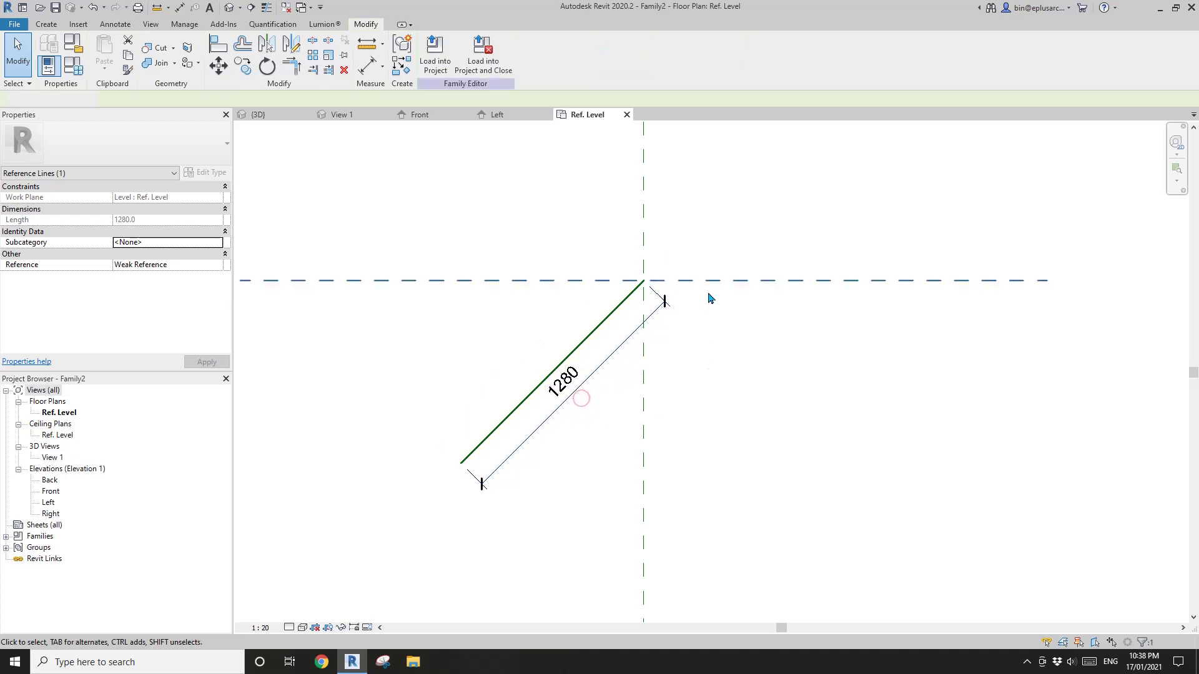
{"action": "left_click", "coordinate": [519, 451]}
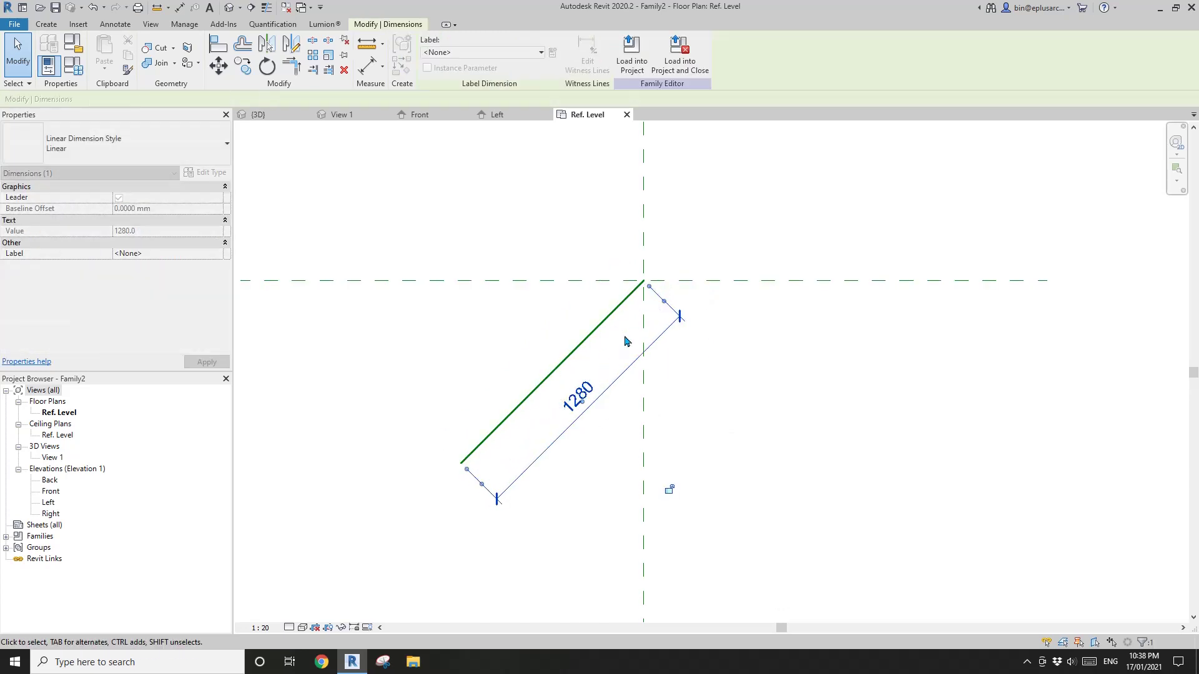
{"action": "scroll", "coordinate": [565, 391], "scroll_direction": "up", "scroll_amount": 1}
{"action": "middle_click_drag", "start_coordinate": [605, 401], "coordinate": [656, 388]}
{"action": "left_click", "coordinate": [645, 331]}
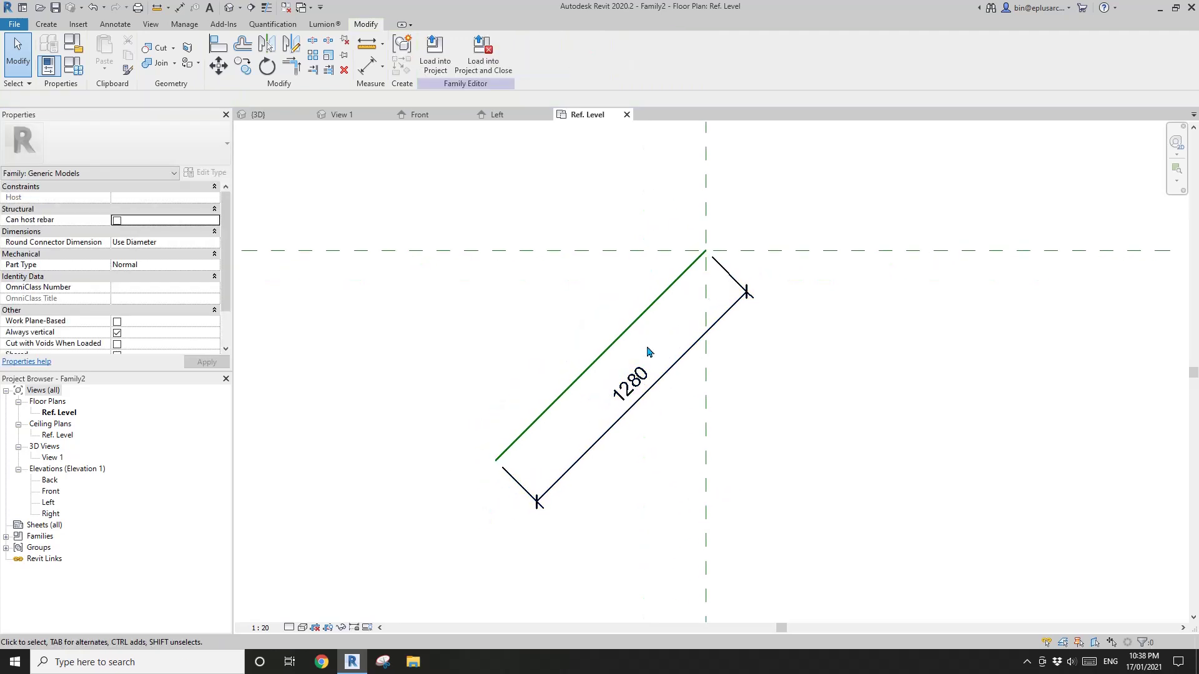
Step: Label the reference line's length dimension with a new family type parameter named Width
{"action": "left_click", "coordinate": [654, 381]}
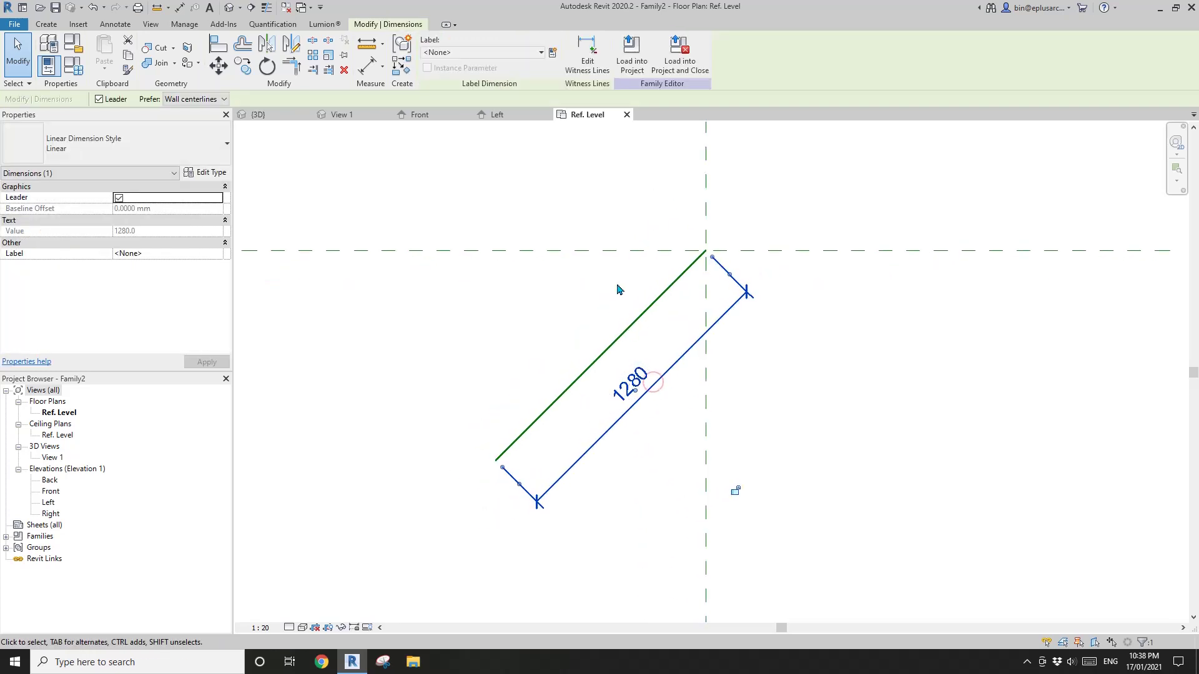
{"action": "left_click", "coordinate": [552, 55]}
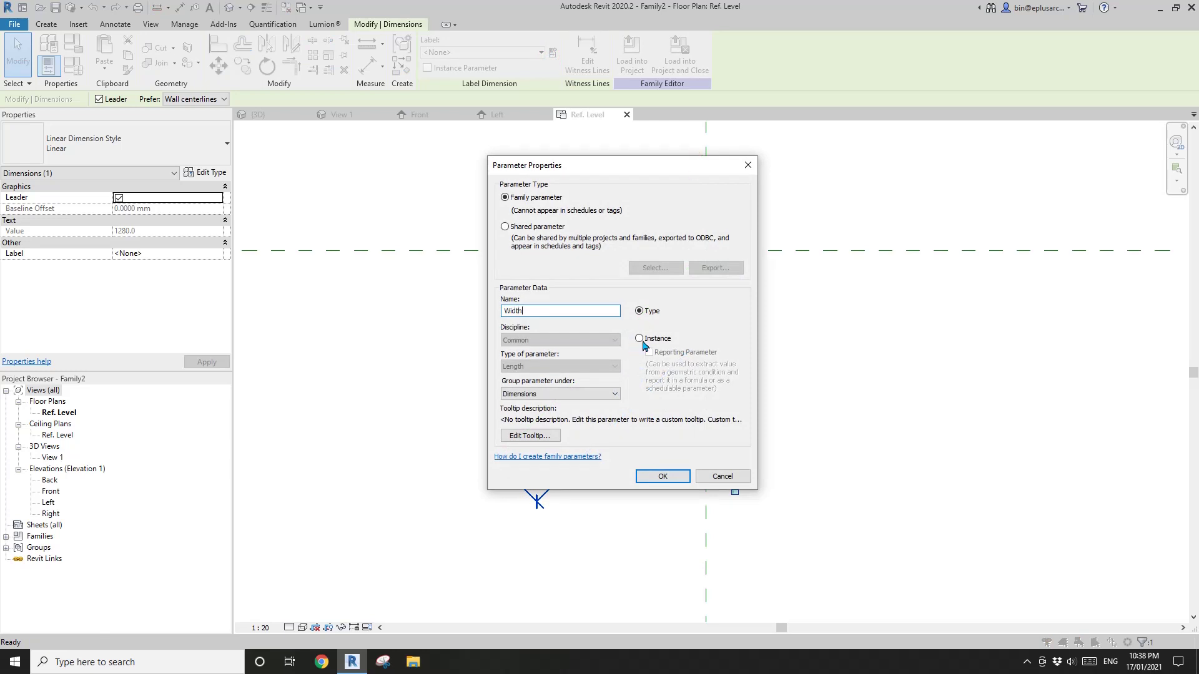
{"action": "left_click", "coordinate": [663, 476]}
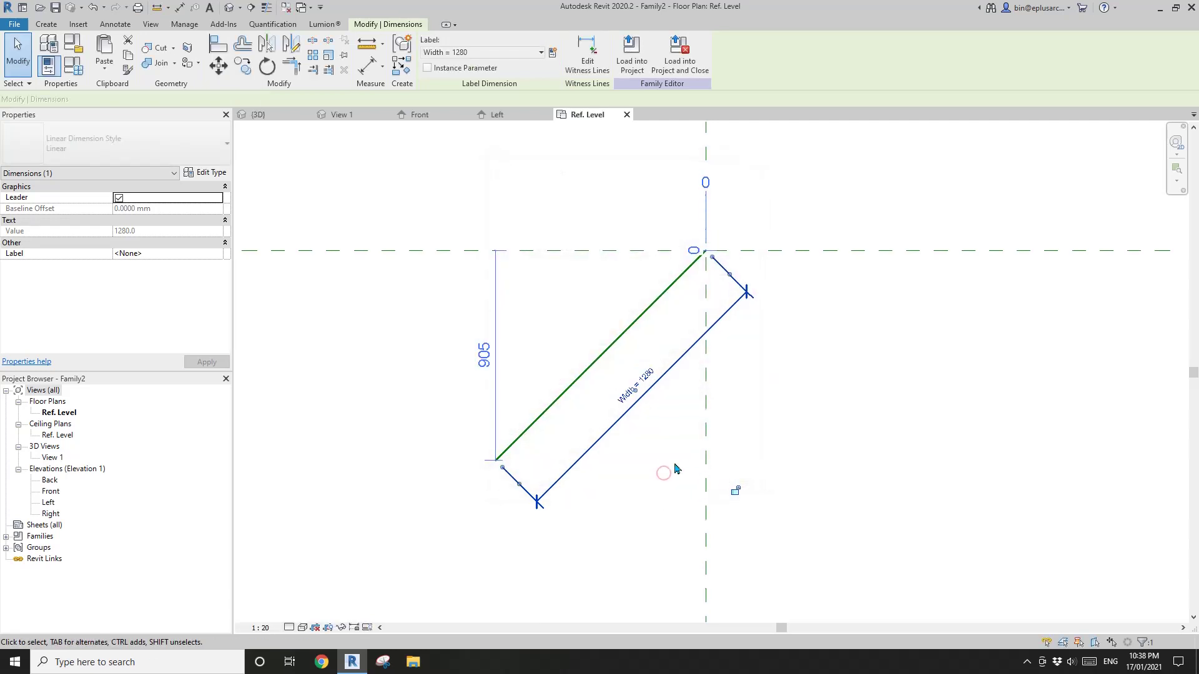
{"action": "left_click", "coordinate": [681, 450]}
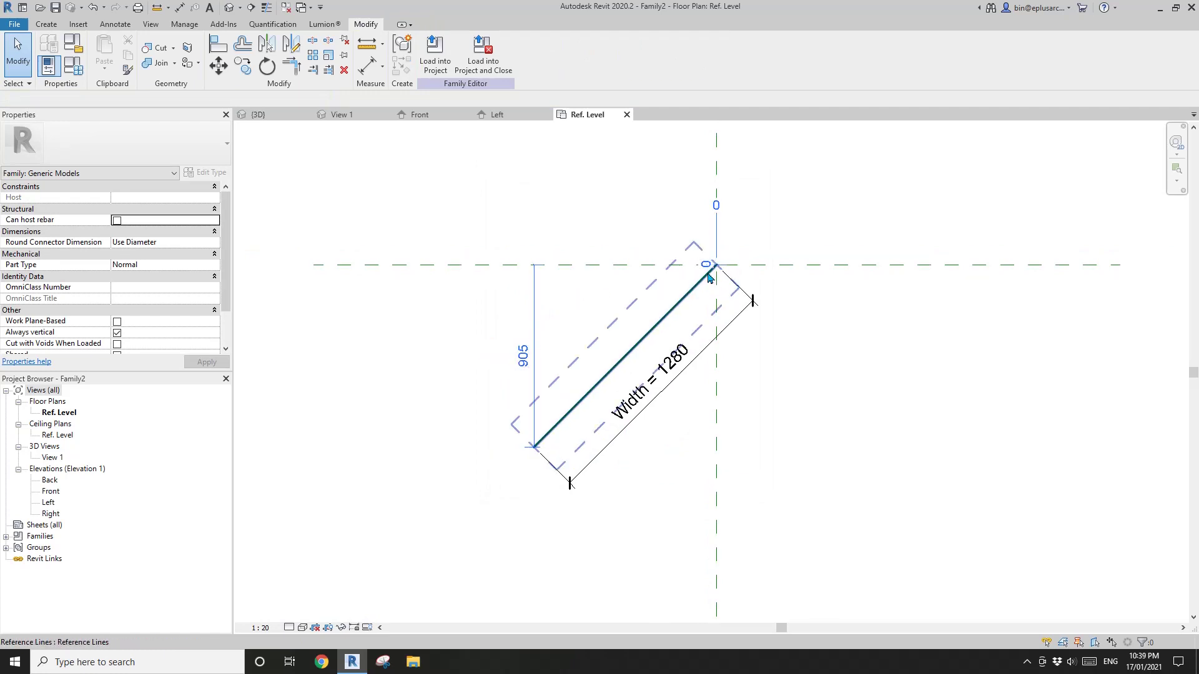
Step: Move the Width dimension slightly farther away from the diagonal reference line
{"action": "scroll", "coordinate": [712, 299], "scroll_direction": "up", "scroll_amount": 3}
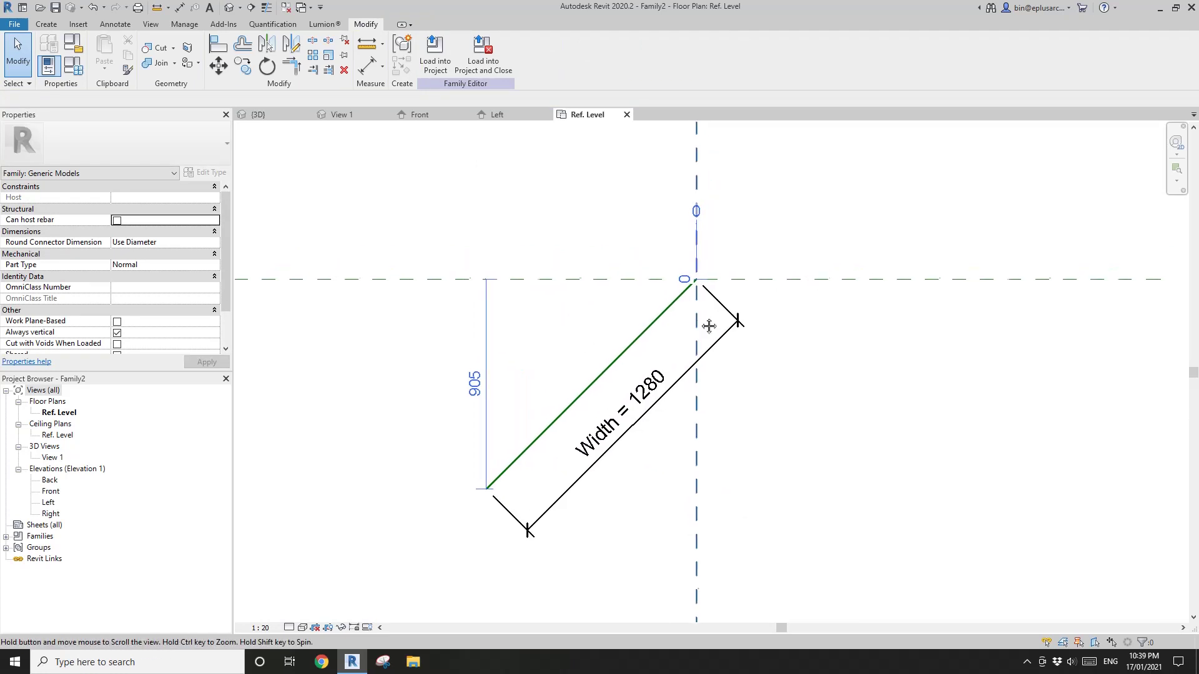
{"action": "left_click", "coordinate": [727, 347]}
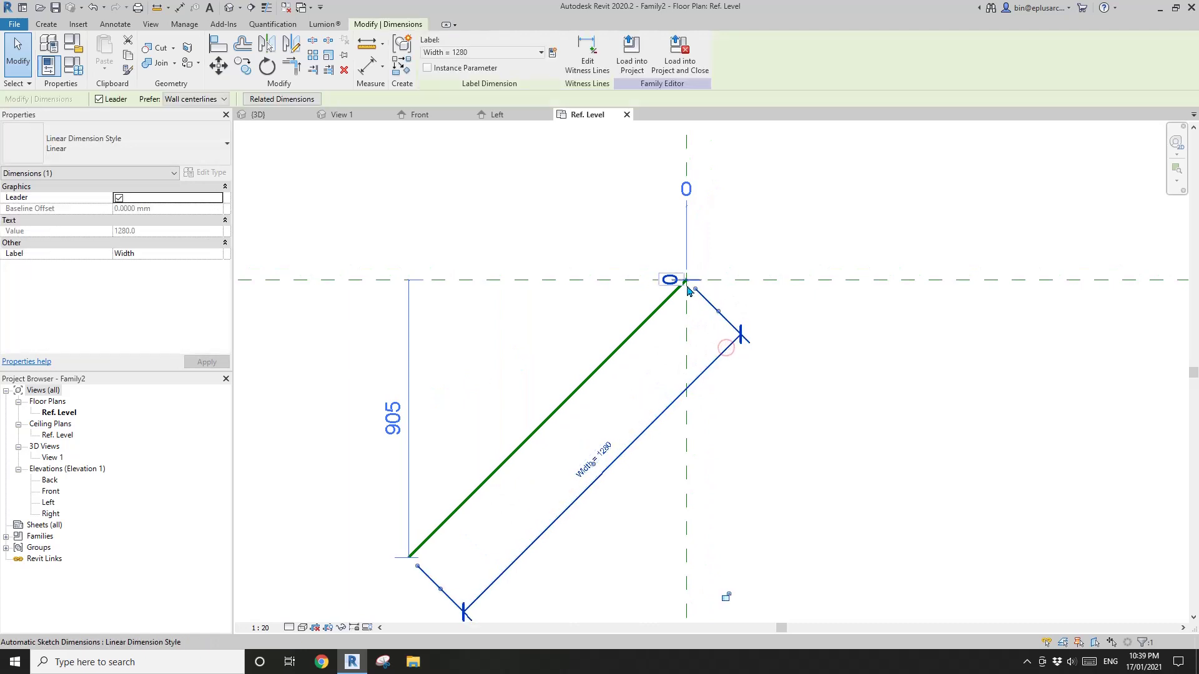
{"action": "left_click_drag", "start_coordinate": [728, 347], "coordinate": [745, 356]}
{"action": "key", "text": "Escape"}
{"action": "key", "text": "a"}
{"action": "key", "text": "l"}
{"action": "mouse_move", "coordinate": [690, 308]}
{"action": "middle_mouse_down"}
{"action": "mouse_move", "coordinate": [678, 339]}
{"action": "mouse_move", "coordinate": [690, 316]}
{"action": "middle_mouse_up"}
{"action": "scroll", "coordinate": [685, 331], "scroll_direction": "down", "scroll_amount": 2}
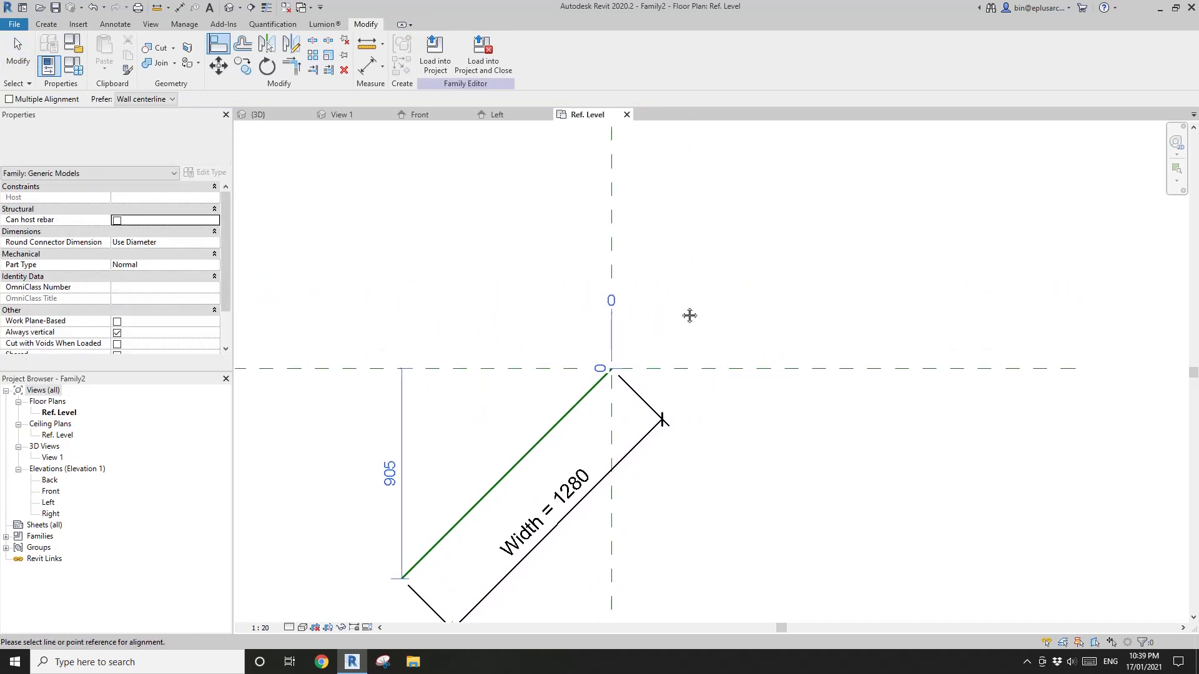
{"action": "left_click", "coordinate": [612, 208]}
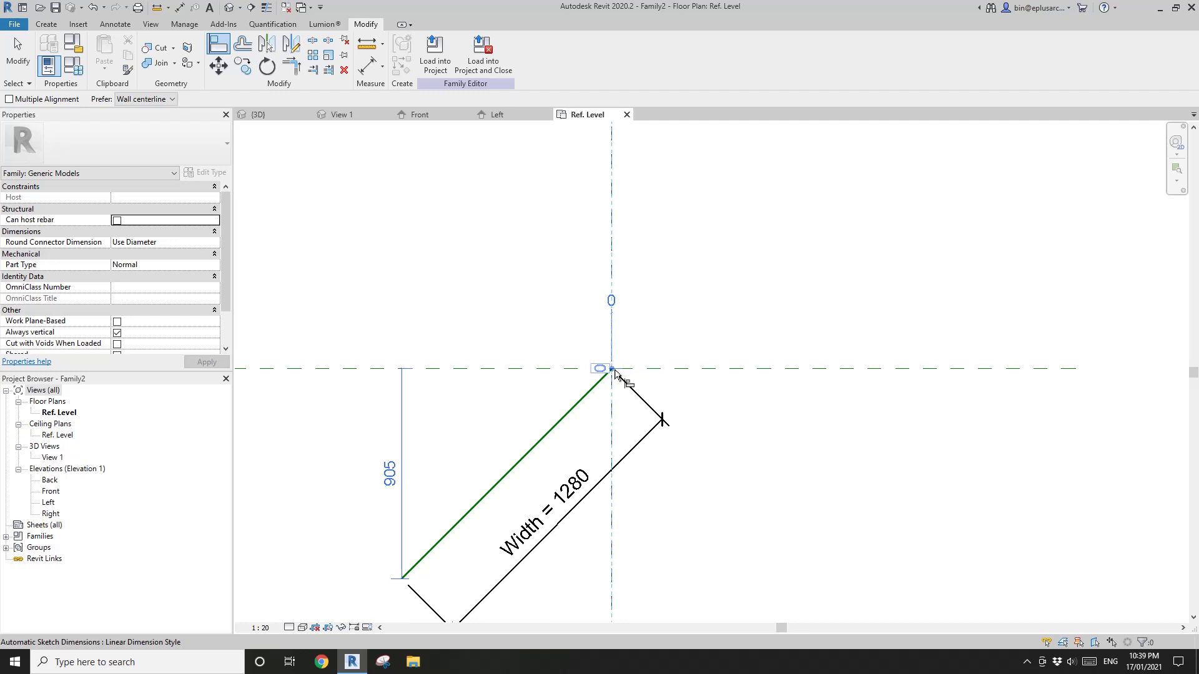
{"action": "scroll", "coordinate": [649, 372], "scroll_direction": "down", "scroll_amount": 7}
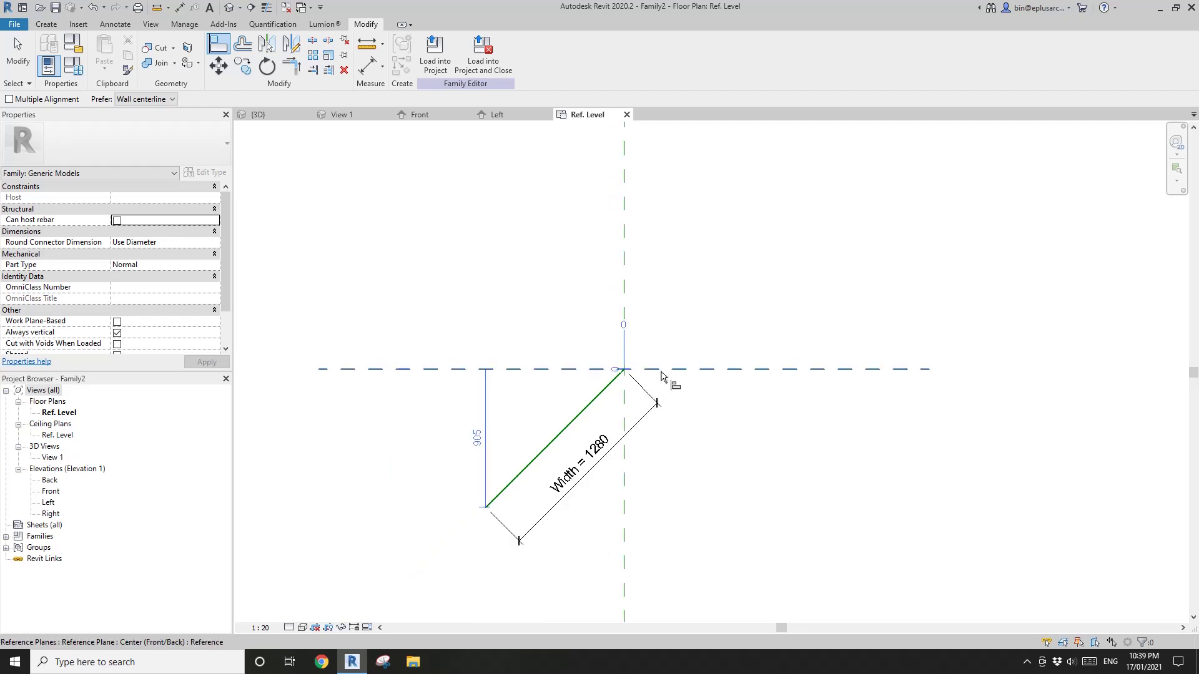
{"action": "scroll", "coordinate": [653, 377], "scroll_direction": "up", "scroll_amount": 5}
{"action": "key", "text": "Escape"}
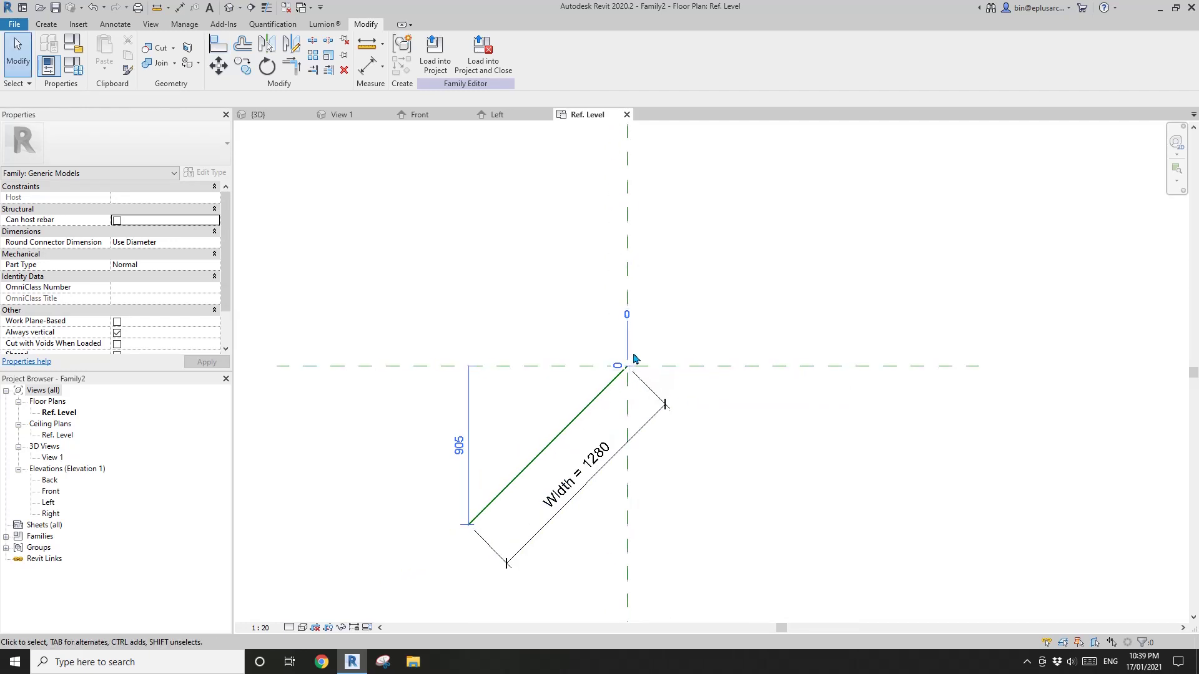
Step: Align the diagonal reference line's upper endpoint to the vertical reference plane and lock the alignment
{"action": "key", "text": "a"}
{"action": "key", "text": "l"}
{"action": "scroll", "coordinate": [642, 389], "scroll_direction": "up", "scroll_amount": 2}
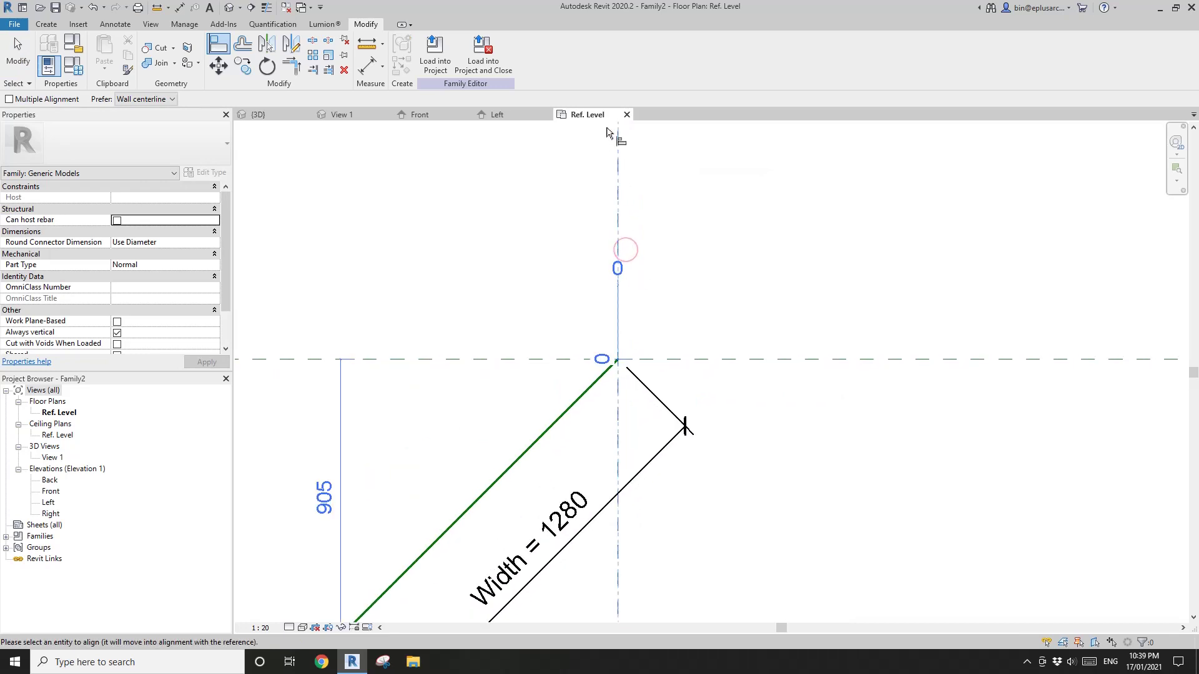
{"action": "key", "text": "Tab"}
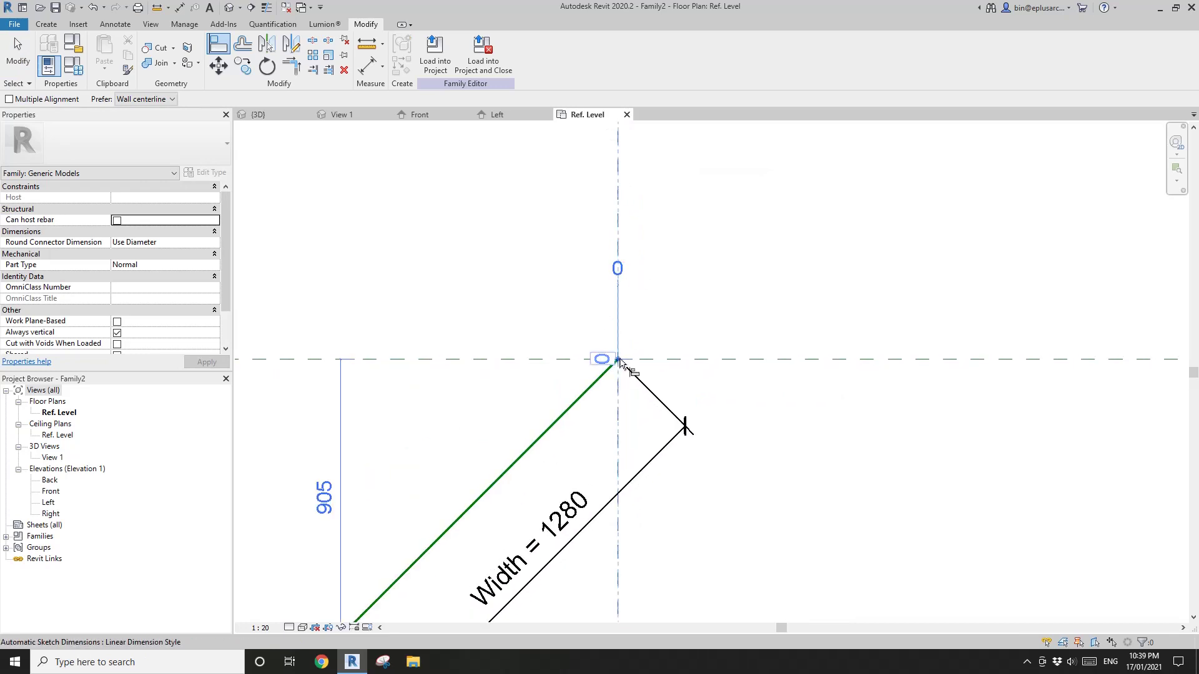
{"action": "key", "text": "Tab"}
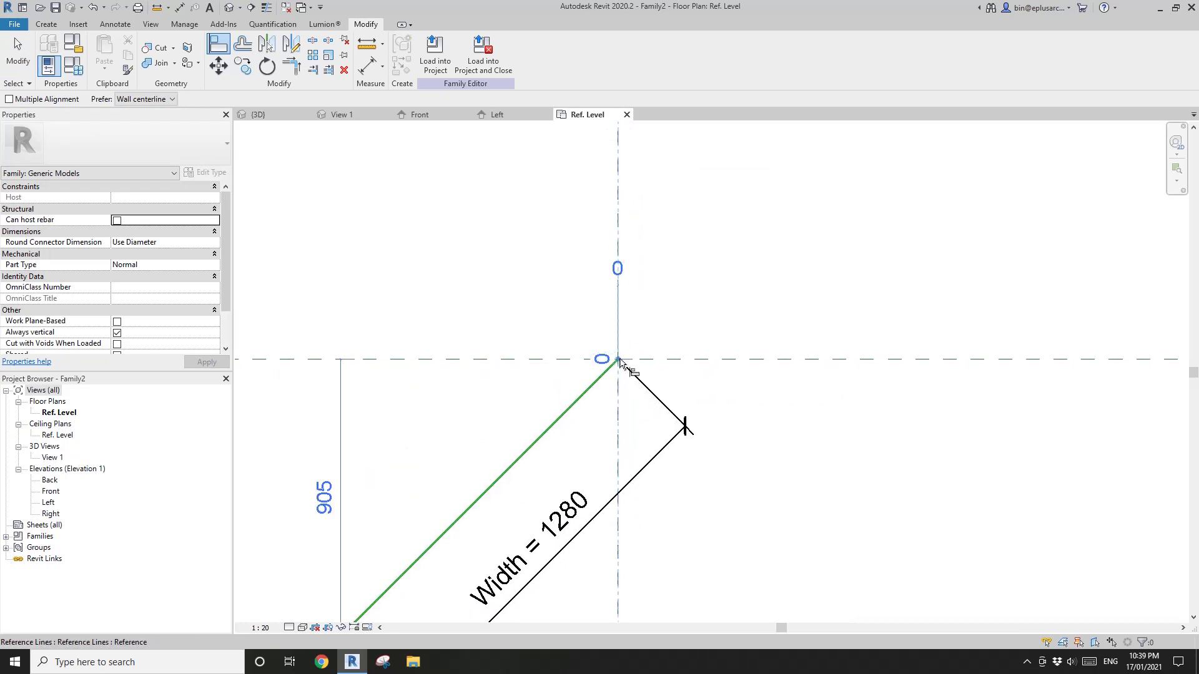
{"action": "left_click", "coordinate": [639, 396]}
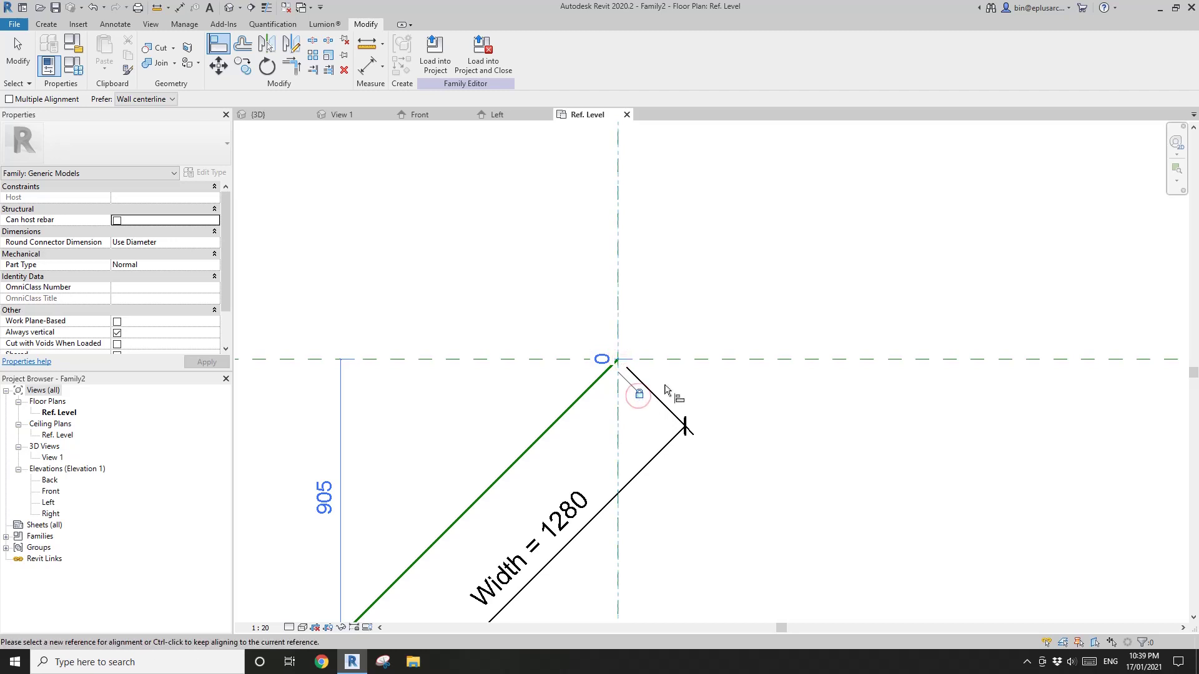
Step: Align the same endpoint of the reference line to the horizontal reference plane and lock it
{"action": "left_click", "coordinate": [708, 361]}
{"action": "scroll", "coordinate": [634, 367], "scroll_direction": "up", "scroll_amount": 1}
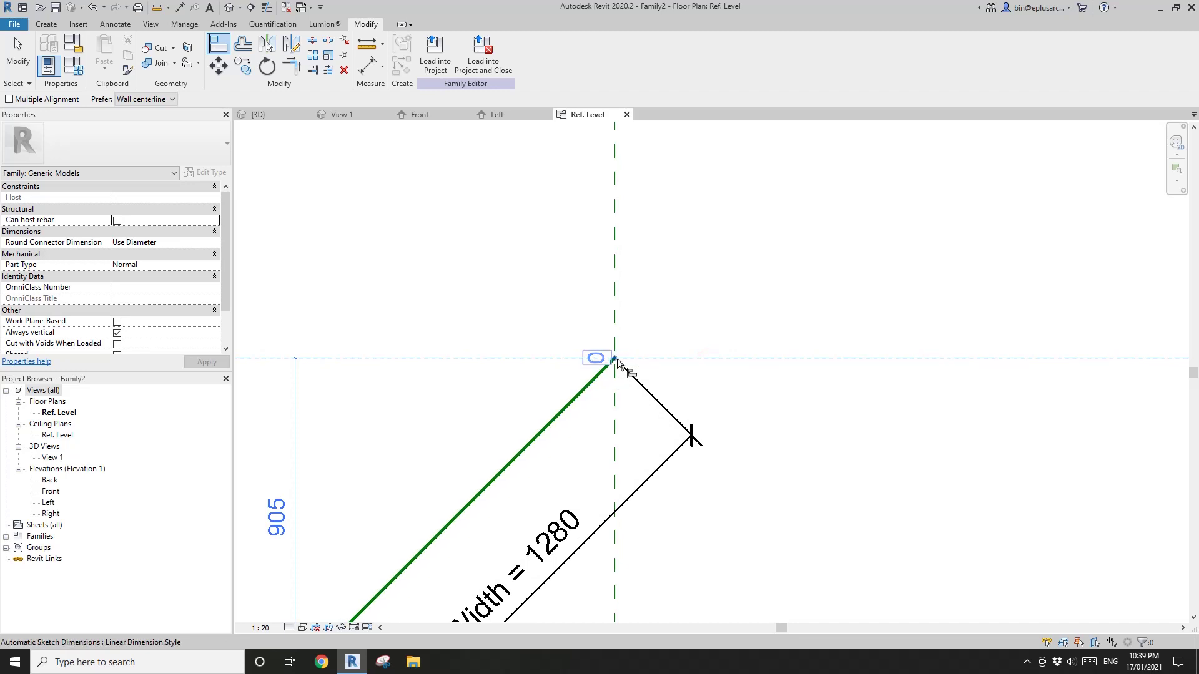
{"action": "left_click", "coordinate": [616, 359]}
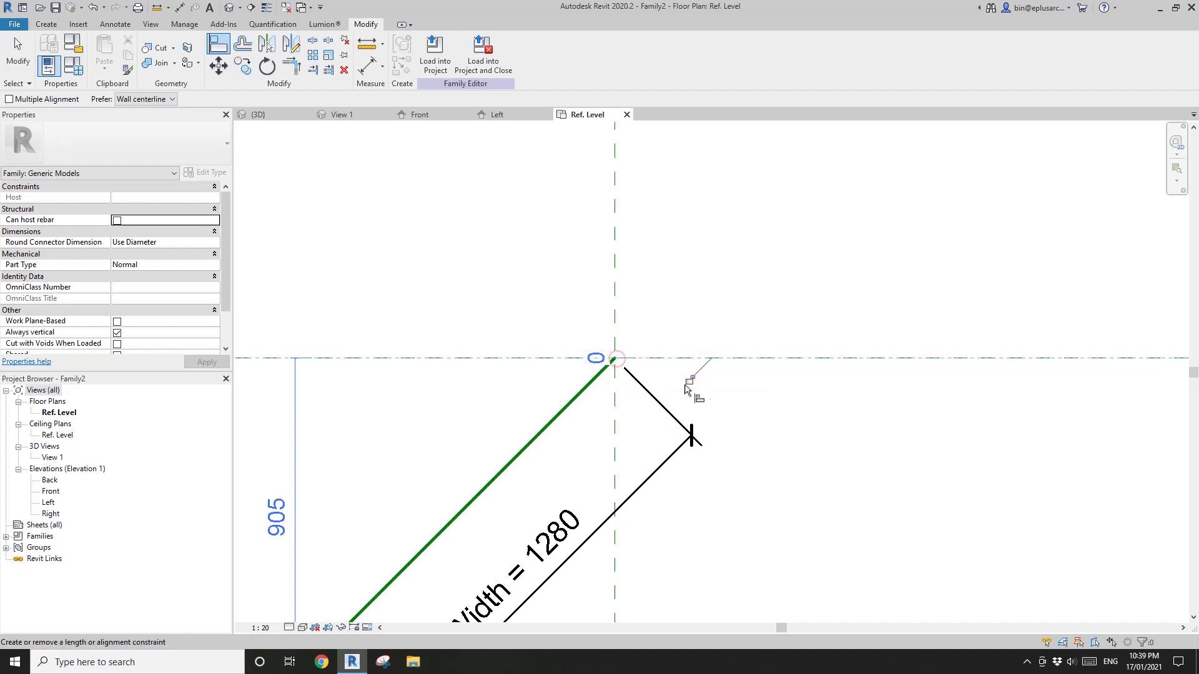
{"action": "left_click", "coordinate": [690, 381]}
{"action": "scroll", "coordinate": [597, 323], "scroll_direction": "down", "scroll_amount": 2}
{"action": "scroll", "coordinate": [617, 304], "scroll_direction": "down", "scroll_amount": 1}
{"action": "left_click", "coordinate": [611, 348]}
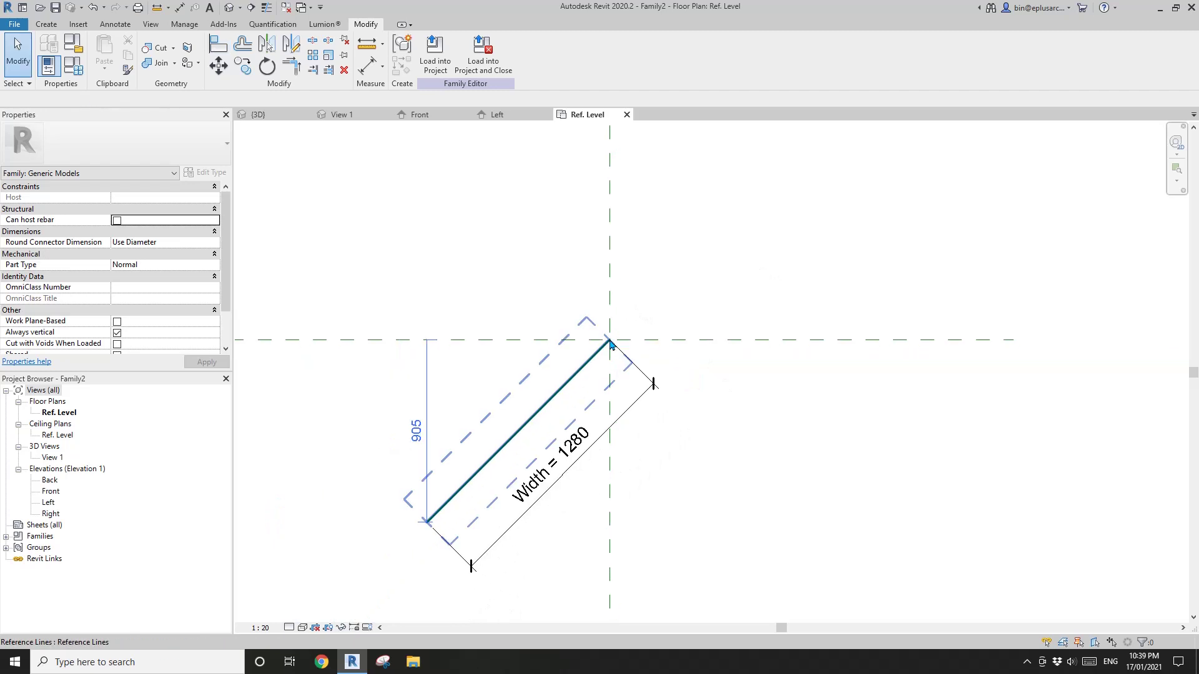
Step: Add an angular dimension between the diagonal reference line and the horizontal reference plane
{"action": "scroll", "coordinate": [607, 350], "scroll_direction": "up", "scroll_amount": 2}
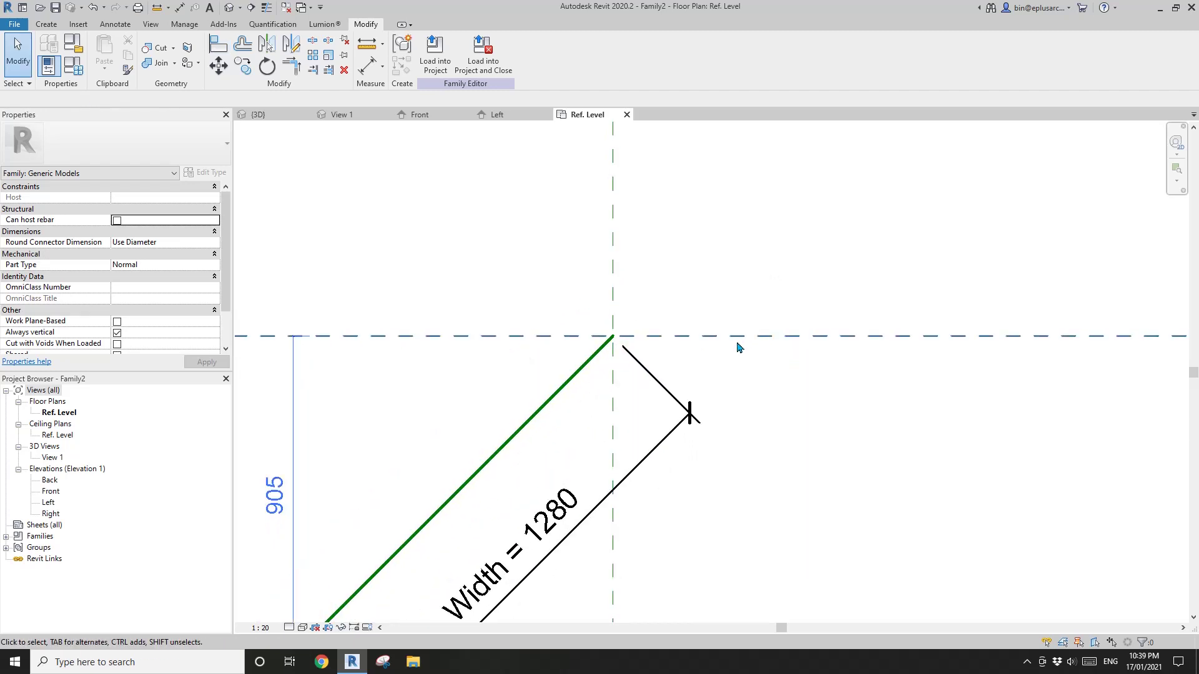
{"action": "scroll", "coordinate": [598, 305], "scroll_direction": "down", "scroll_amount": 6}
{"action": "middle_click_drag", "start_coordinate": [578, 388], "coordinate": [654, 352]}
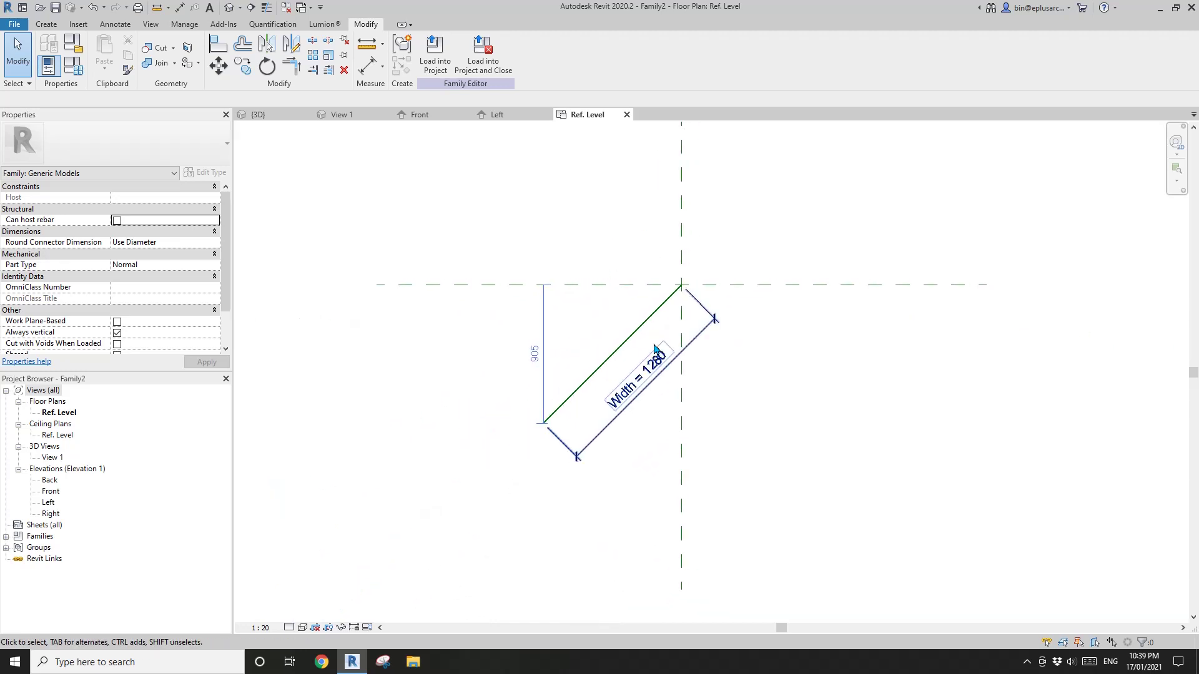
{"action": "scroll", "coordinate": [612, 367], "scroll_direction": "up", "scroll_amount": 1}
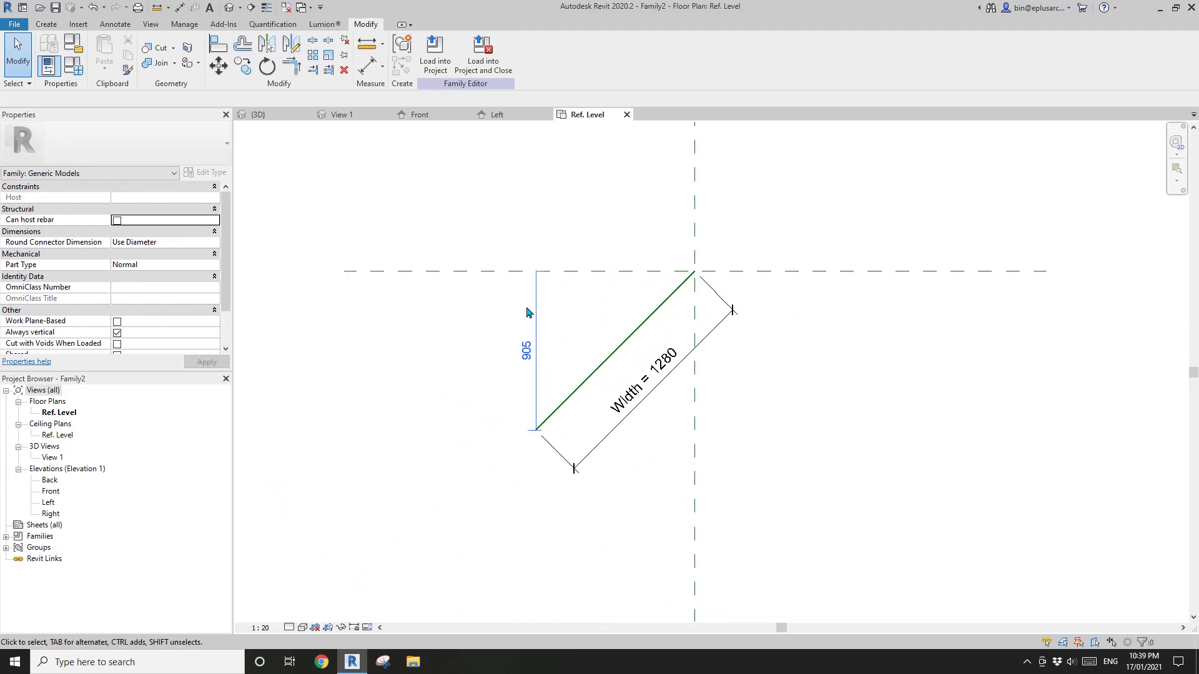
{"action": "scroll", "coordinate": [618, 306], "scroll_direction": "up", "scroll_amount": 2}
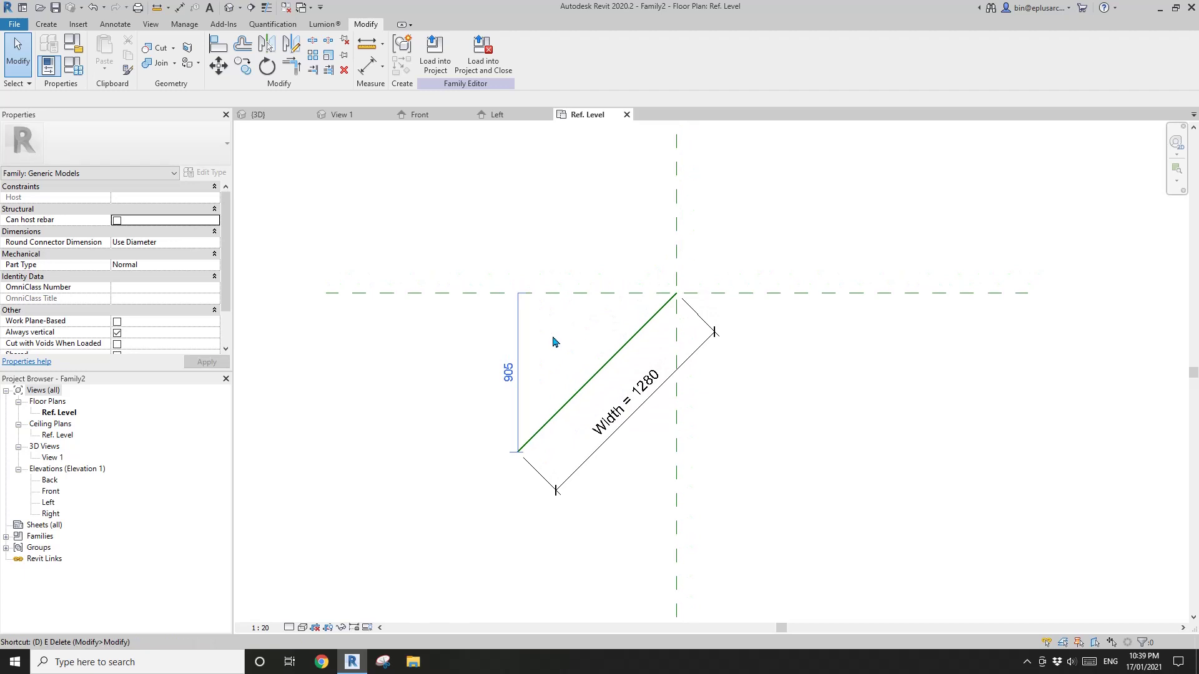
{"action": "key", "text": "d"}
{"action": "key", "text": "i"}
{"action": "left_click", "coordinate": [463, 51]}
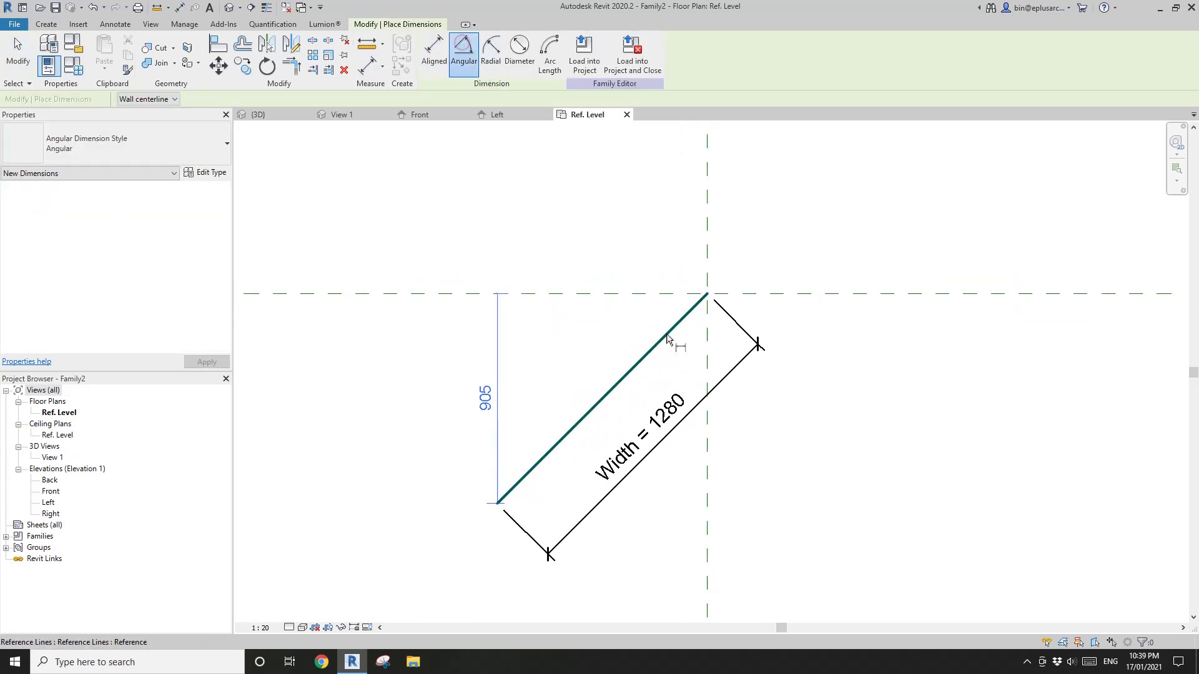
{"action": "left_click", "coordinate": [664, 342]}
{"action": "left_click", "coordinate": [672, 293]}
{"action": "left_click", "coordinate": [640, 321]}
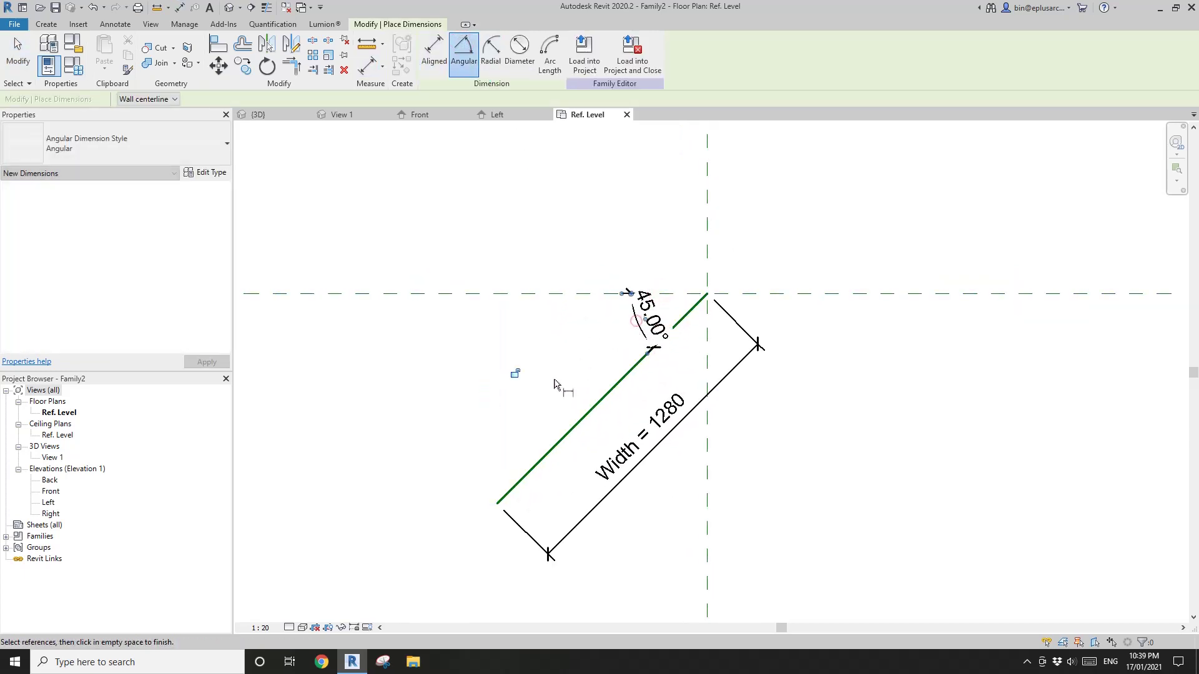
{"action": "middle_click_drag", "start_coordinate": [627, 330], "coordinate": [618, 336]}
{"action": "key", "text": "Escape"}
{"action": "key", "text": "Escape"}
Step: Label the angular dimension with a new family instance parameter named A
{"action": "left_click", "coordinate": [626, 331]}
{"action": "scroll", "coordinate": [596, 360], "scroll_direction": "down", "scroll_amount": 1}
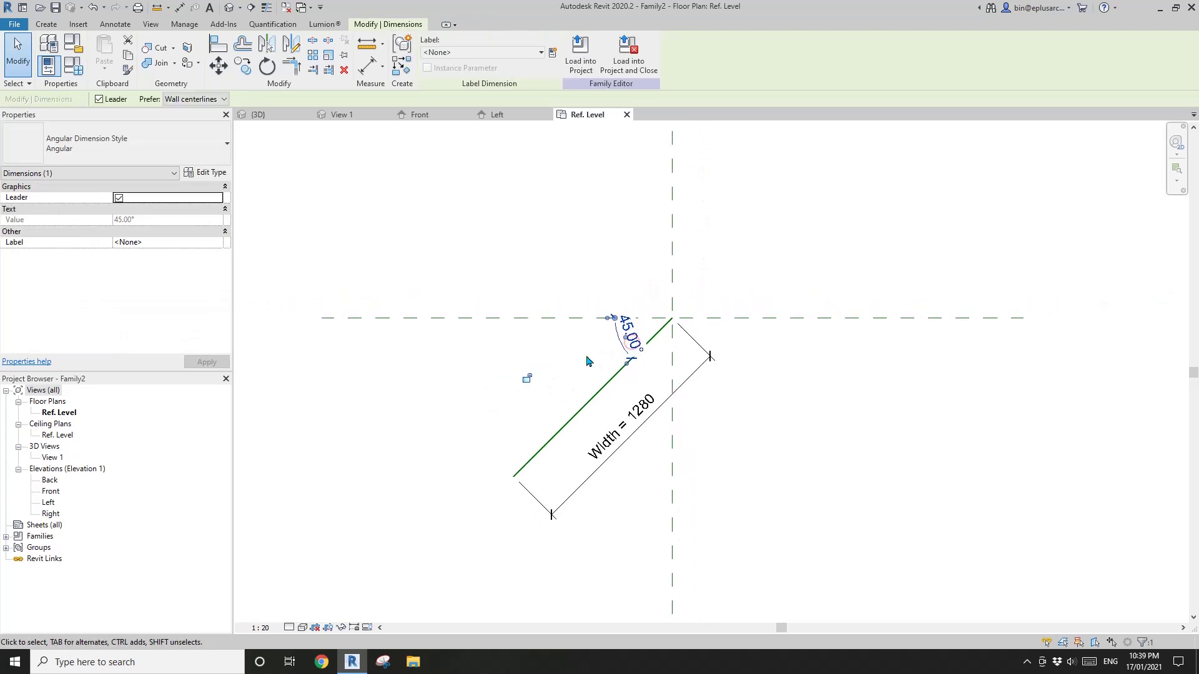
{"action": "left_click", "coordinate": [552, 53]}
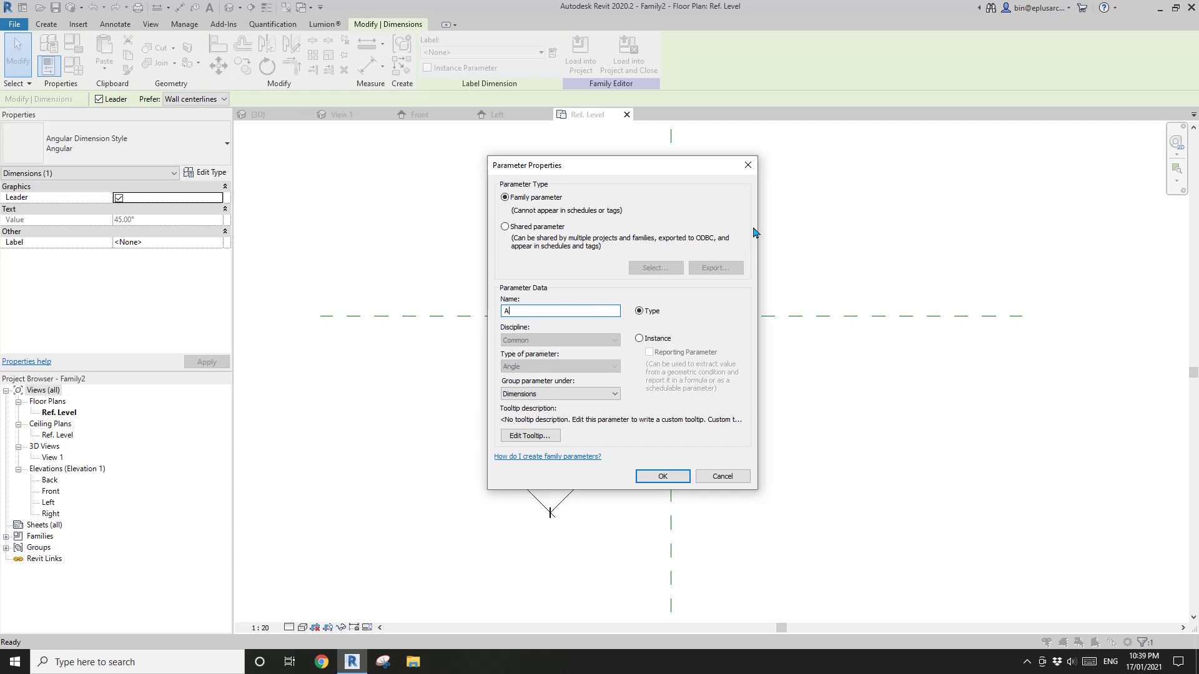
{"action": "type", "text": "A"}
{"action": "left_click", "coordinate": [639, 339]}
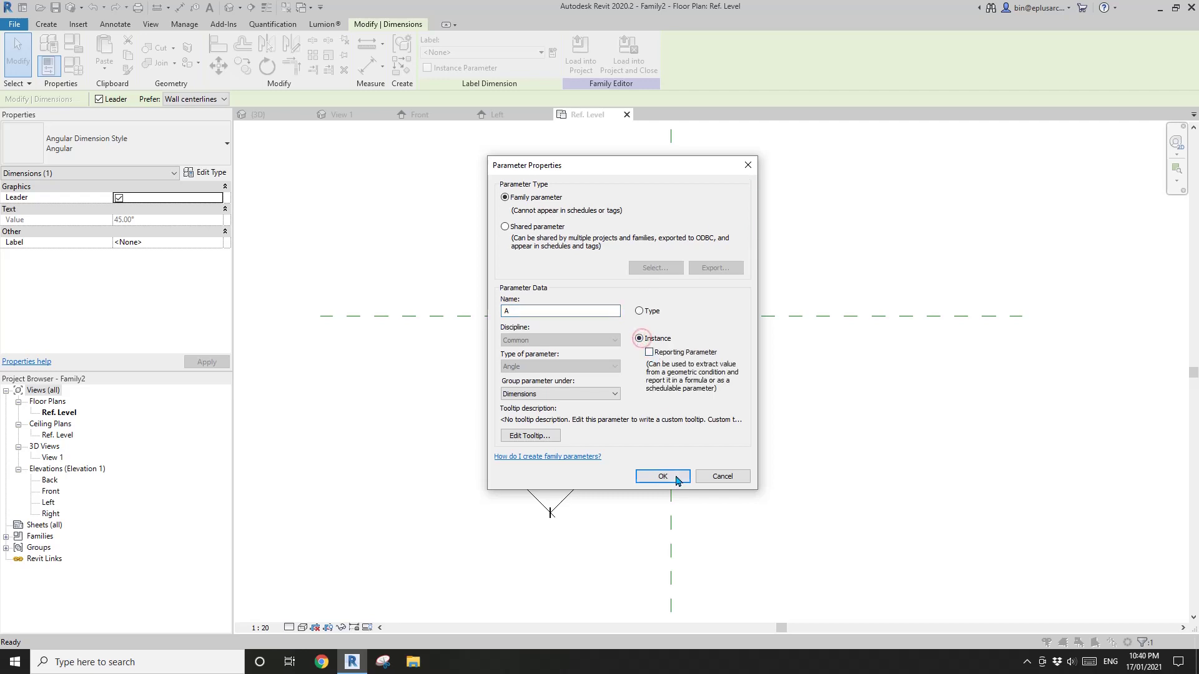
{"action": "left_click", "coordinate": [678, 479]}
{"action": "key", "text": "Escape"}
Step: Set the work plane by picking the plane of the diagonal reference line
{"action": "middle_click_drag", "start_coordinate": [719, 371], "coordinate": [815, 344]}
{"action": "scroll", "coordinate": [752, 354], "scroll_direction": "down", "scroll_amount": 1}
{"action": "scroll", "coordinate": [695, 379], "scroll_direction": "up", "scroll_amount": 1}
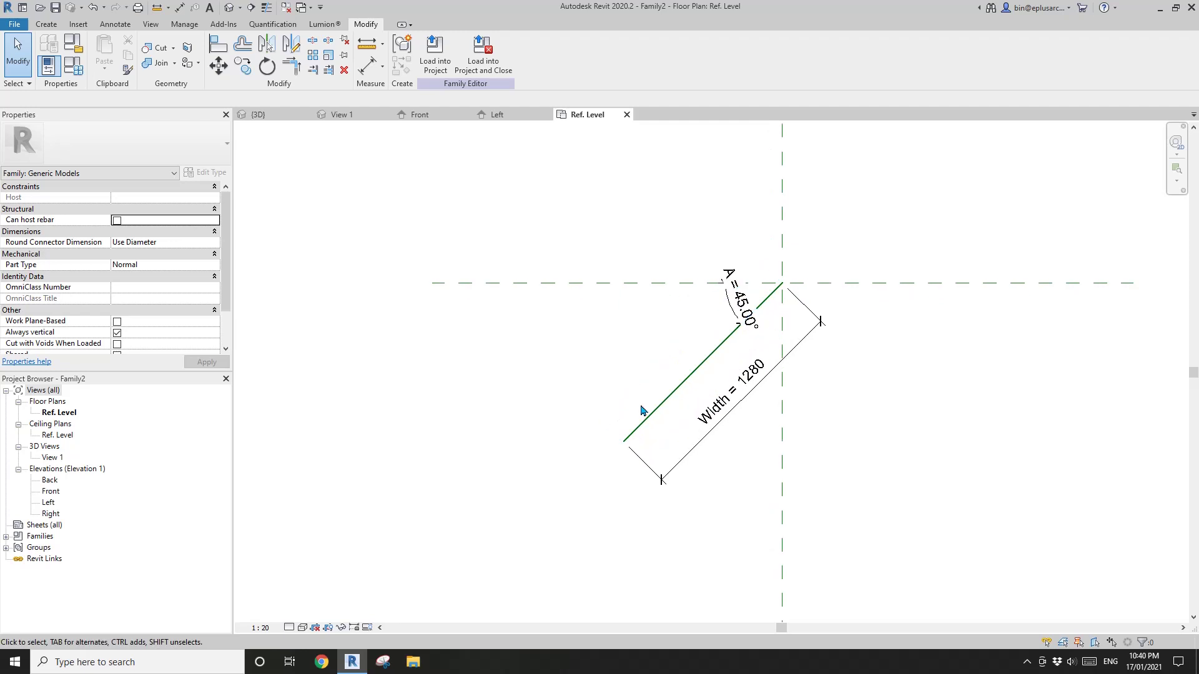
{"action": "middle_click_drag", "start_coordinate": [641, 411], "coordinate": [648, 412]}
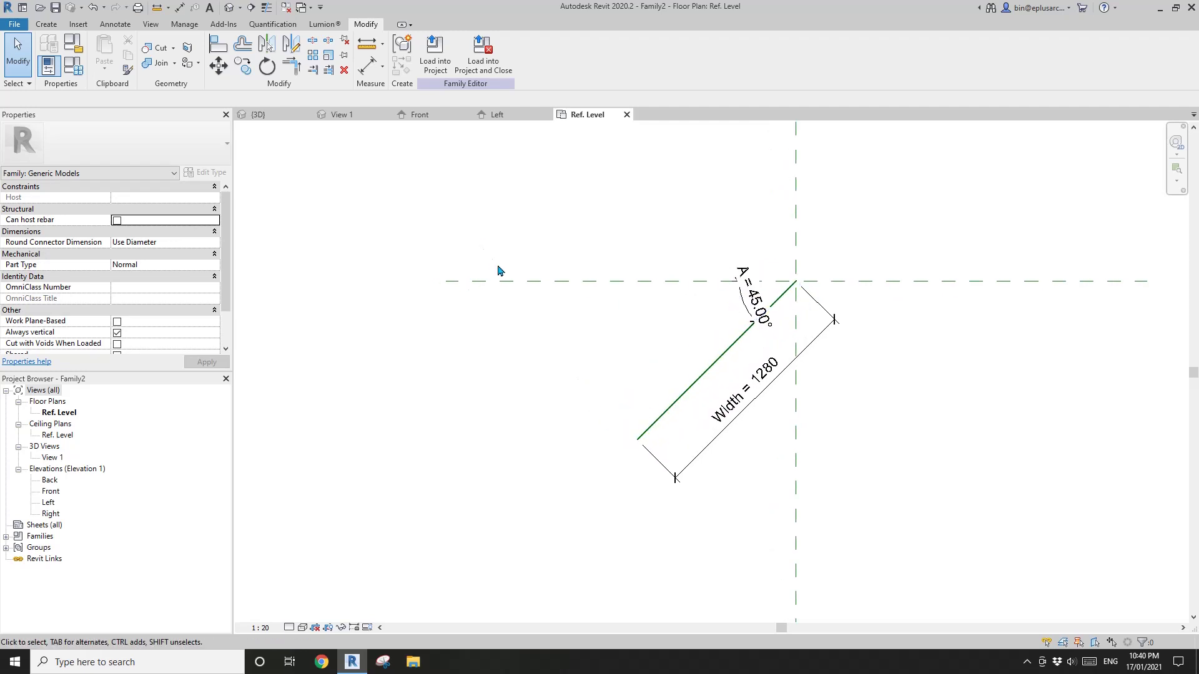
{"action": "left_click", "coordinate": [47, 25]}
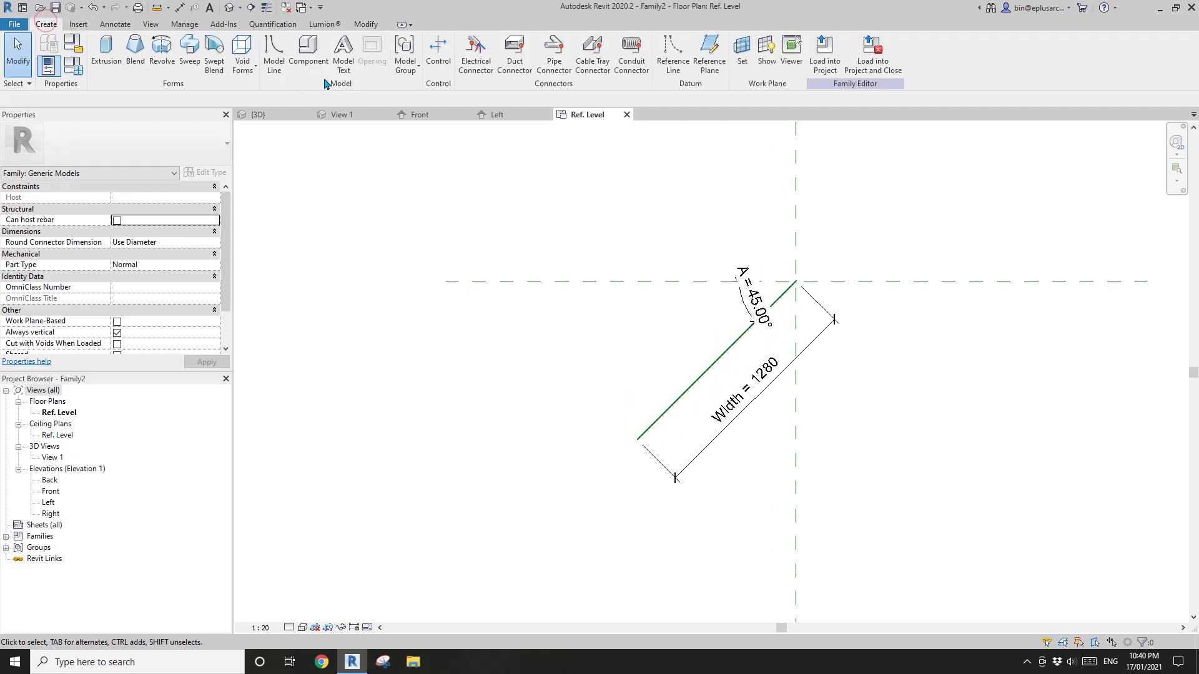
{"action": "left_click", "coordinate": [741, 53]}
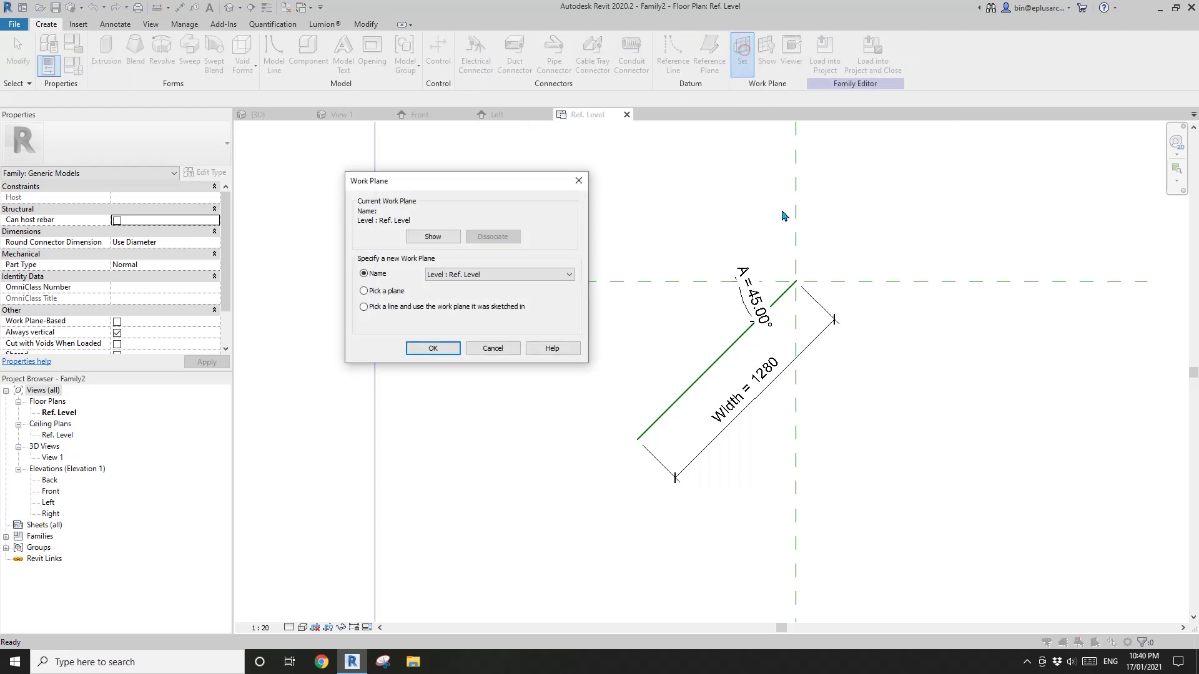
{"action": "left_click", "coordinate": [431, 348]}
{"action": "left_click", "coordinate": [682, 400]}
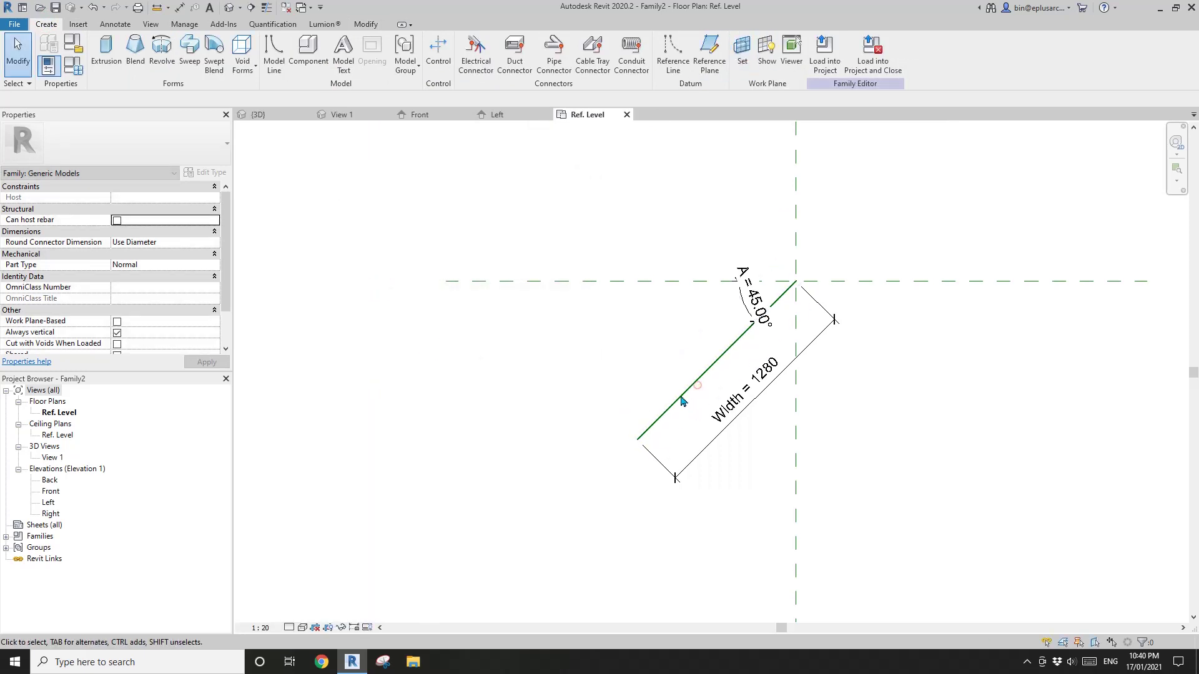
Step: Draw a second reference line about 1280 mm long from the first line's lower end up to the horizontal reference plane, perpendicular to the first
{"action": "left_click", "coordinate": [673, 53]}
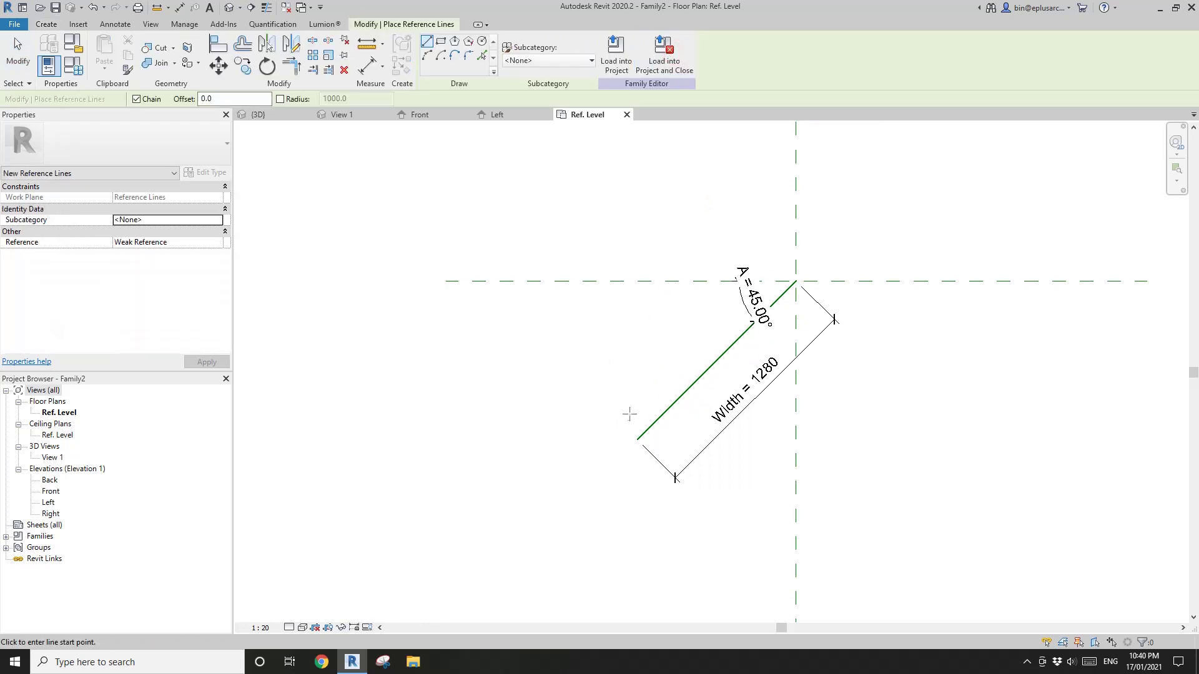
{"action": "left_click", "coordinate": [637, 439]}
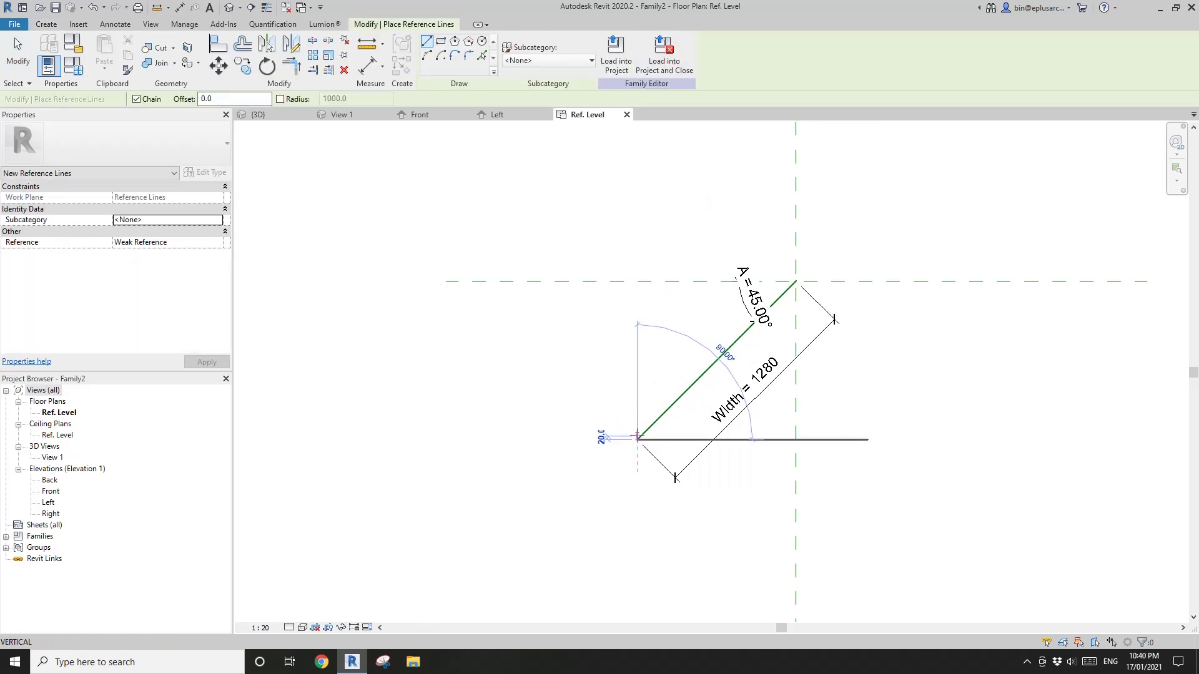
{"action": "left_click", "coordinate": [478, 281]}
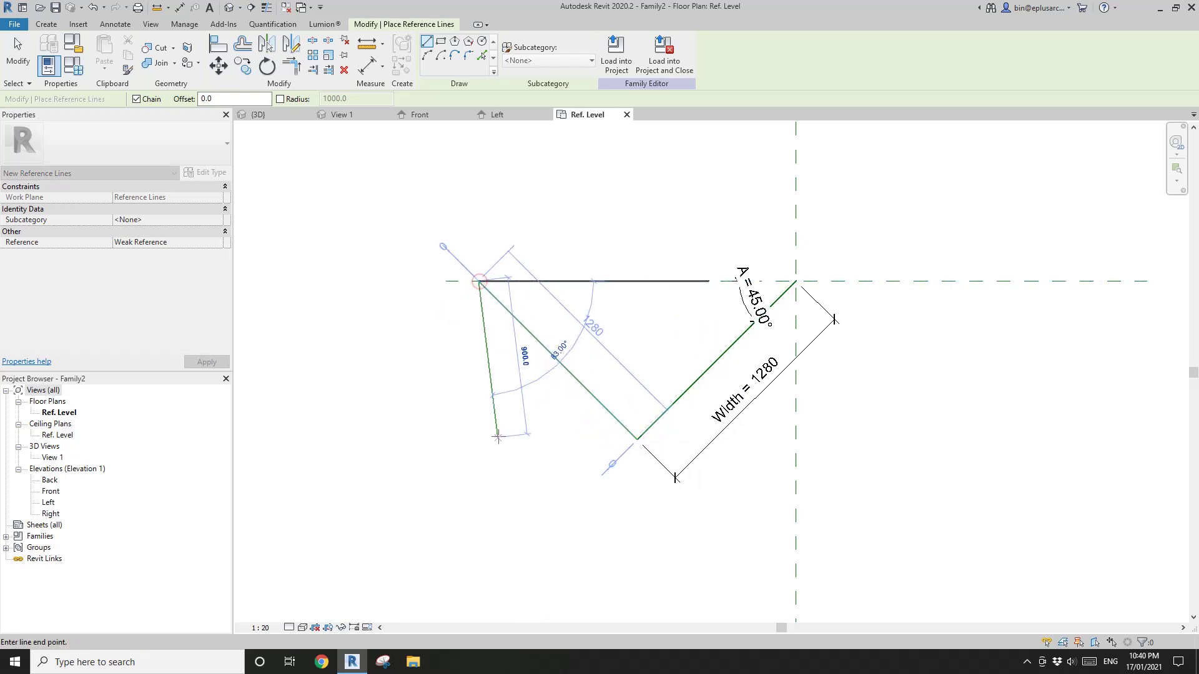
{"action": "key", "text": "Escape"}
{"action": "key", "text": "Escape"}
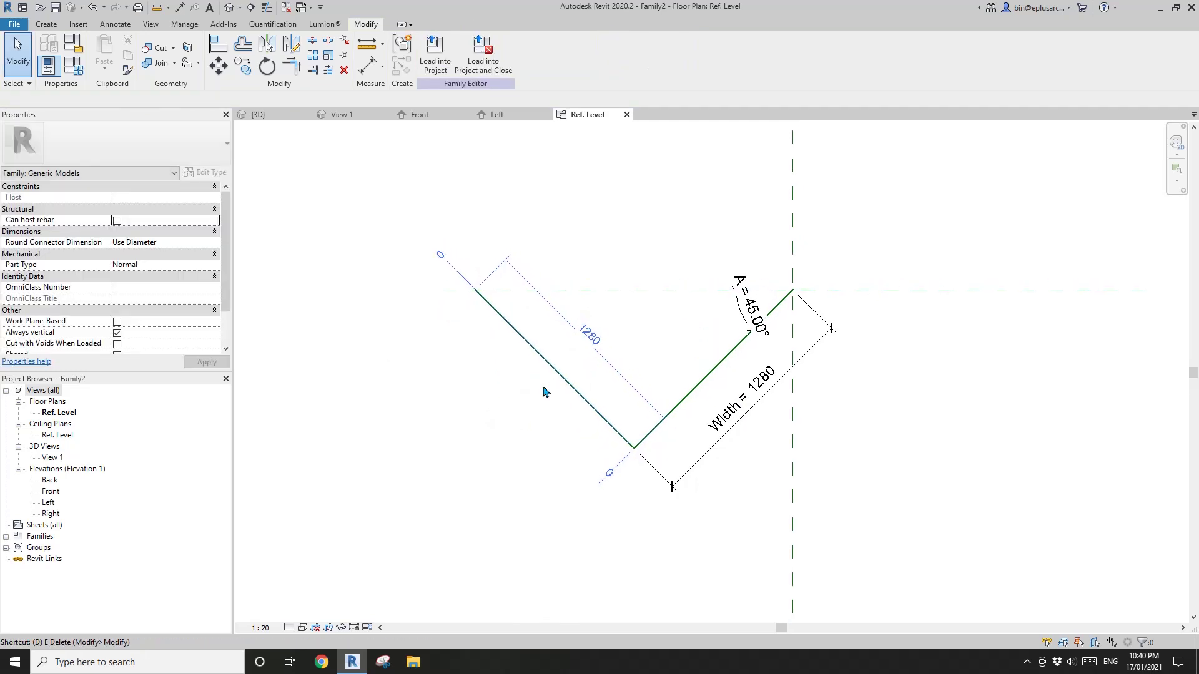
Step: Add an angular dimension between the horizontal reference plane and the second reference line
{"action": "key", "text": "d"}
{"action": "key", "text": "i"}
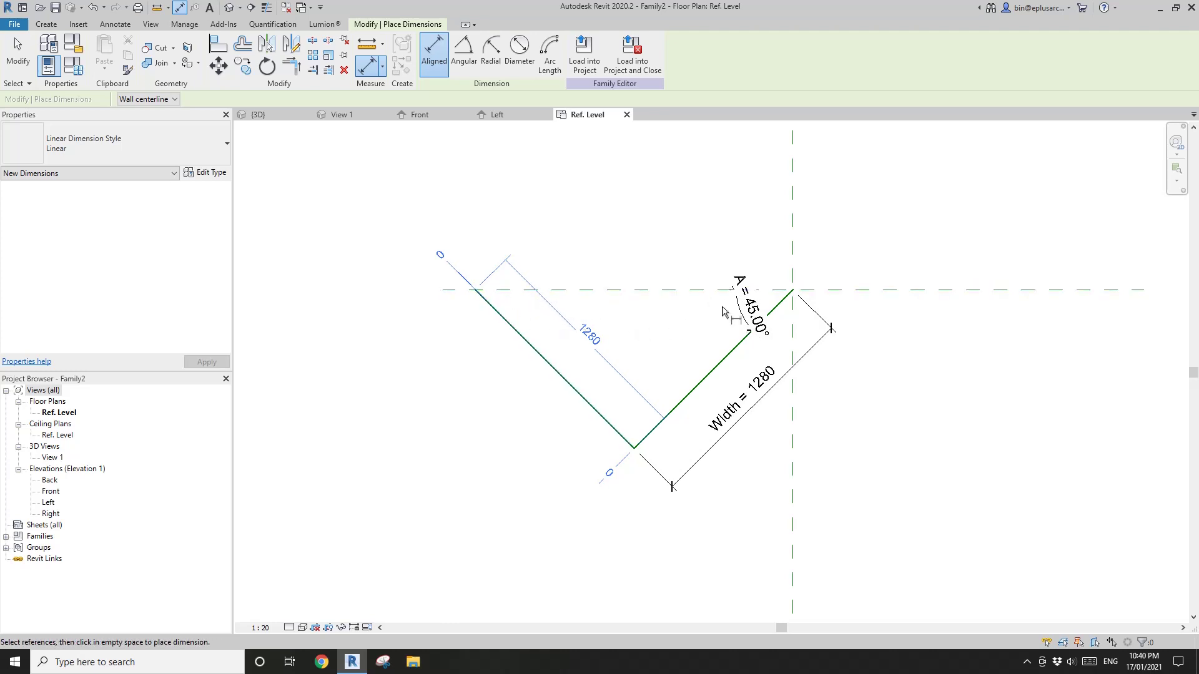
{"action": "left_click", "coordinate": [522, 290]}
{"action": "left_click", "coordinate": [466, 47]}
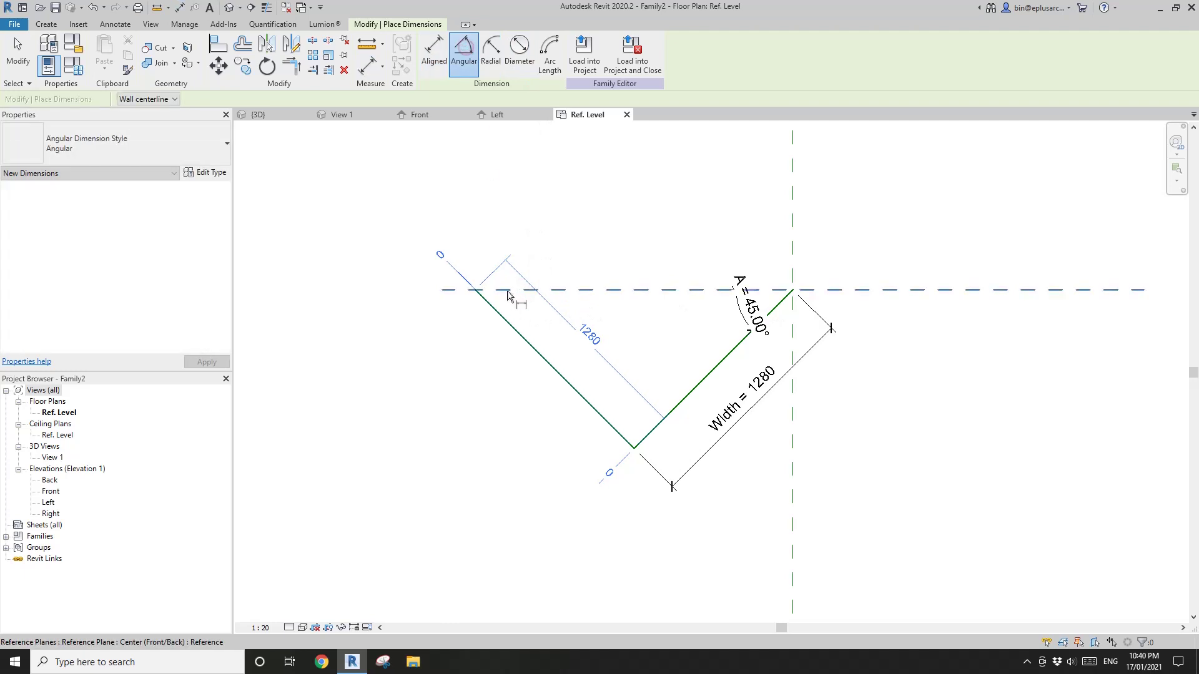
{"action": "left_click", "coordinate": [510, 290]}
{"action": "left_click", "coordinate": [502, 318]}
{"action": "left_click", "coordinate": [525, 314]}
{"action": "key", "text": "Escape"}
Step: Label the second reference line's angular dimension with the existing parameter A
{"action": "left_click", "coordinate": [523, 310]}
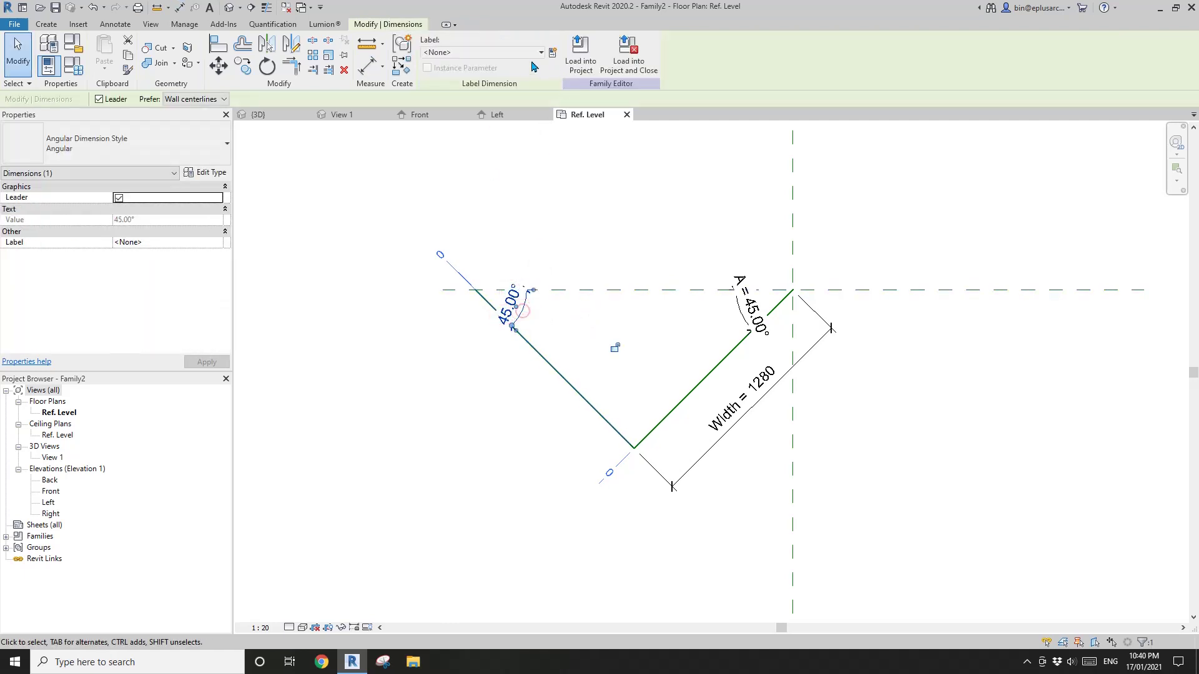
{"action": "left_click", "coordinate": [506, 53]}
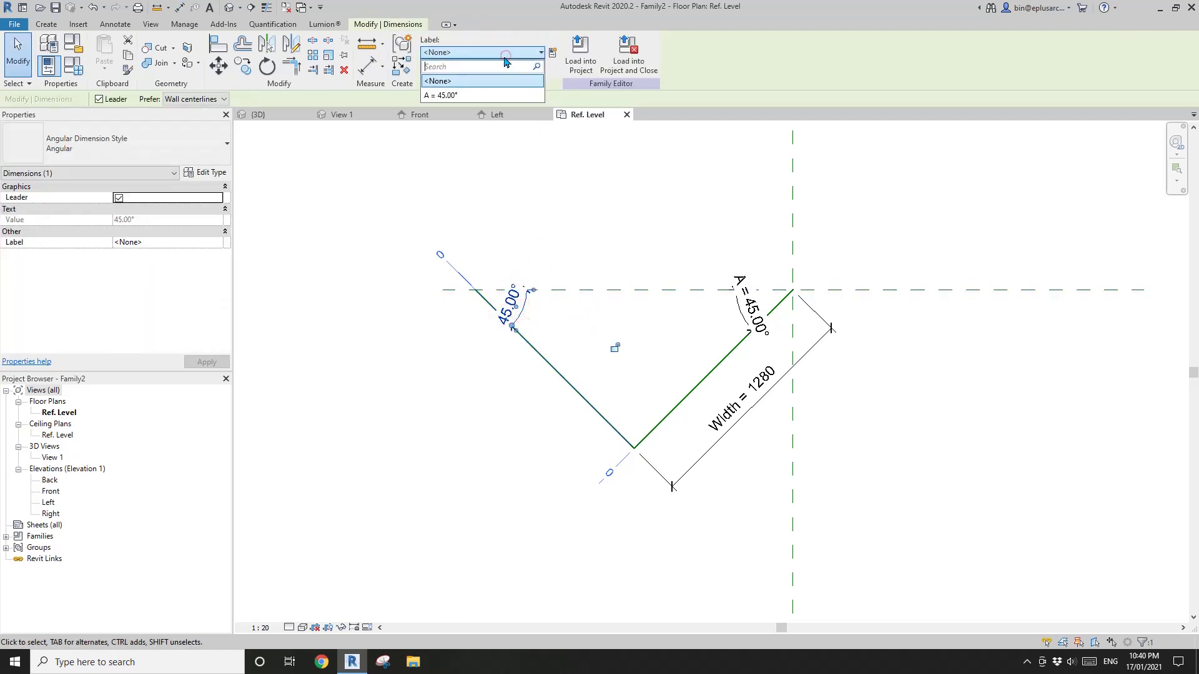
{"action": "left_click", "coordinate": [437, 95]}
{"action": "left_click", "coordinate": [565, 260]}
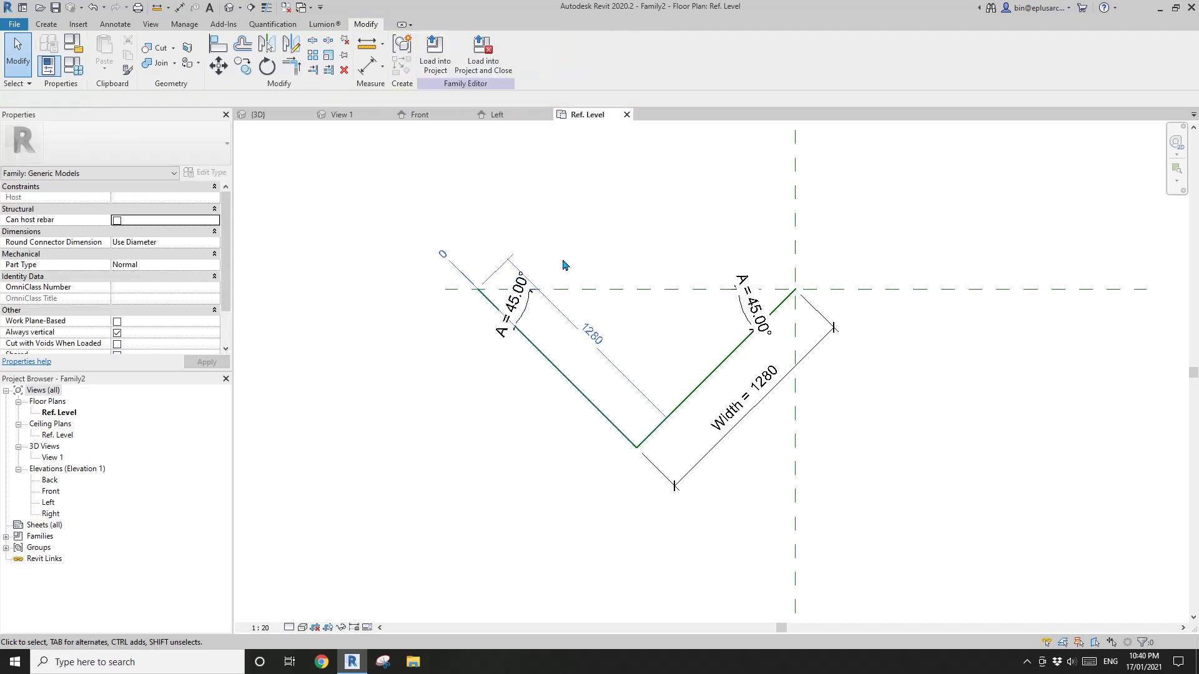
Step: Make the temporary length dimension of the second diagonal reference line permanent
{"action": "middle_click_drag", "start_coordinate": [564, 260], "coordinate": [588, 189]}
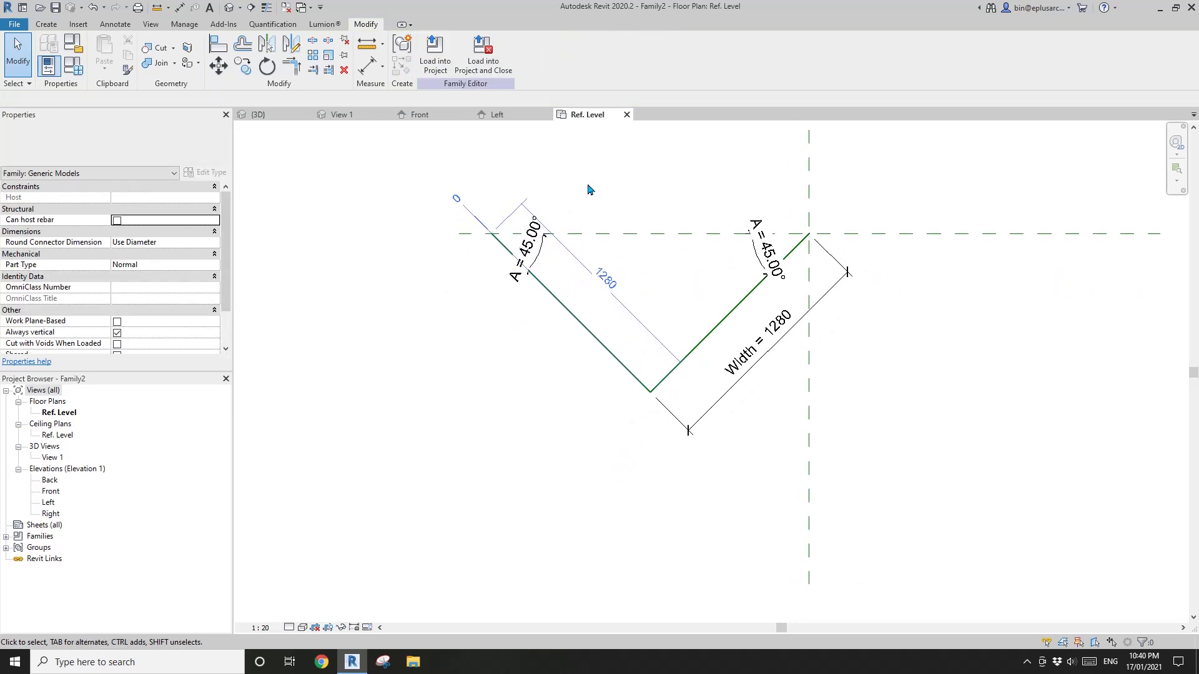
{"action": "left_click", "coordinate": [578, 302]}
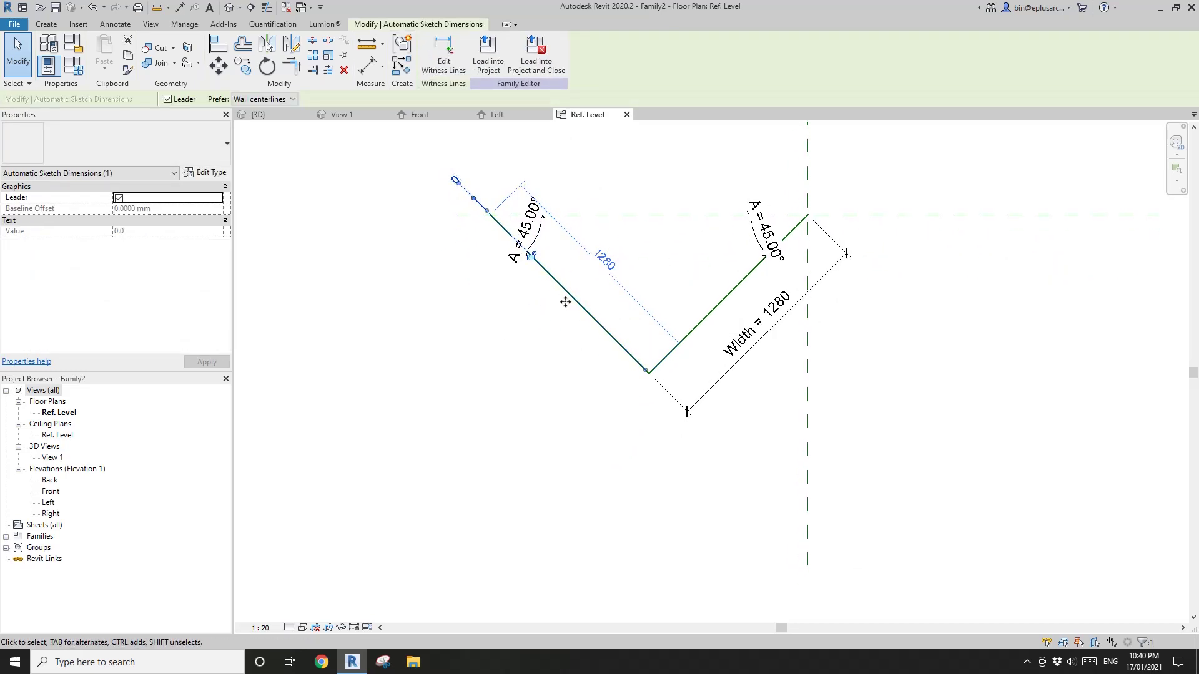
{"action": "middle_click_drag", "start_coordinate": [595, 323], "coordinate": [566, 354]}
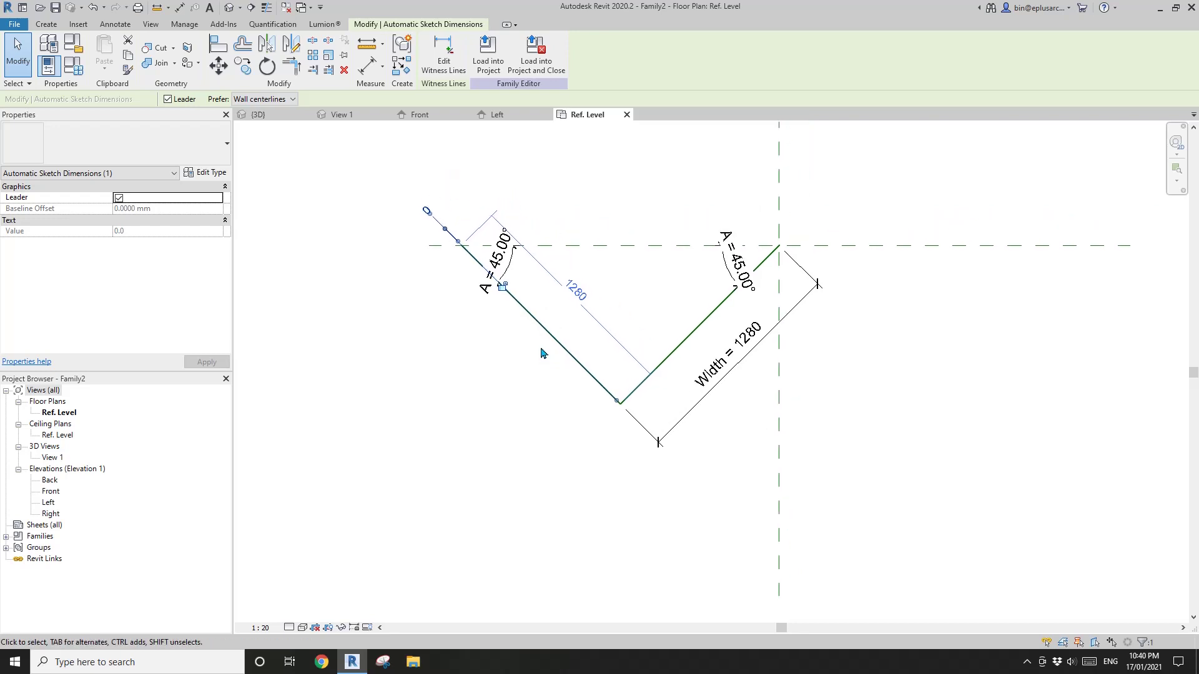
{"action": "left_click", "coordinate": [545, 356]}
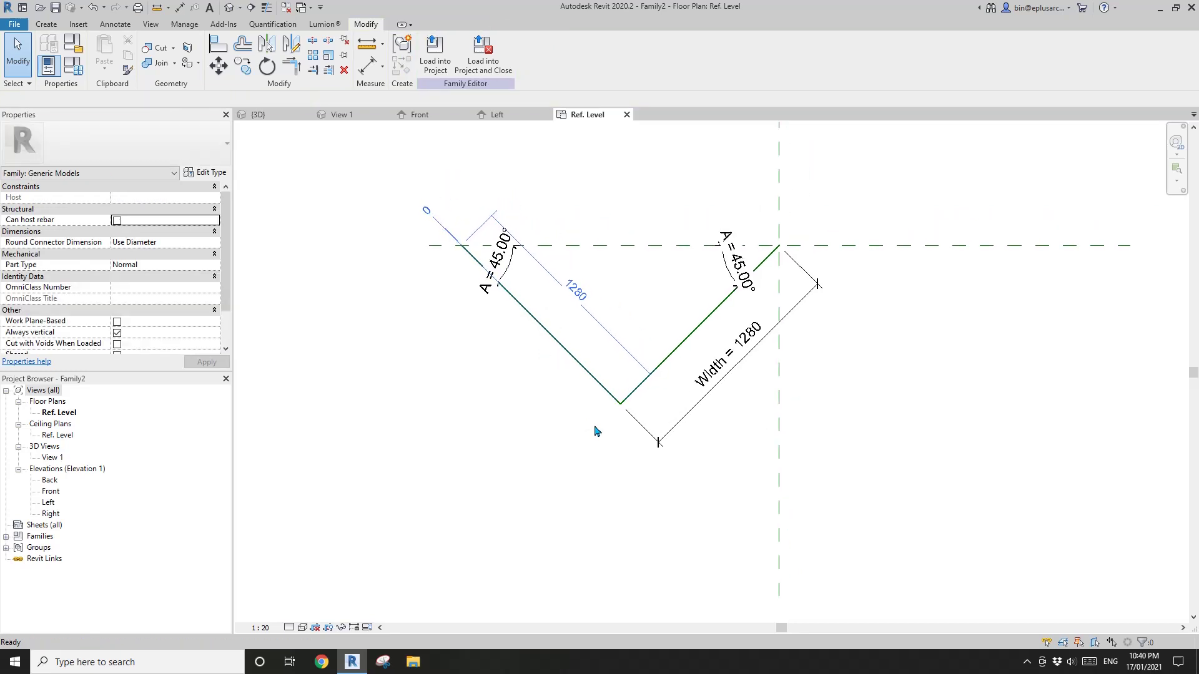
{"action": "left_click", "coordinate": [599, 380]}
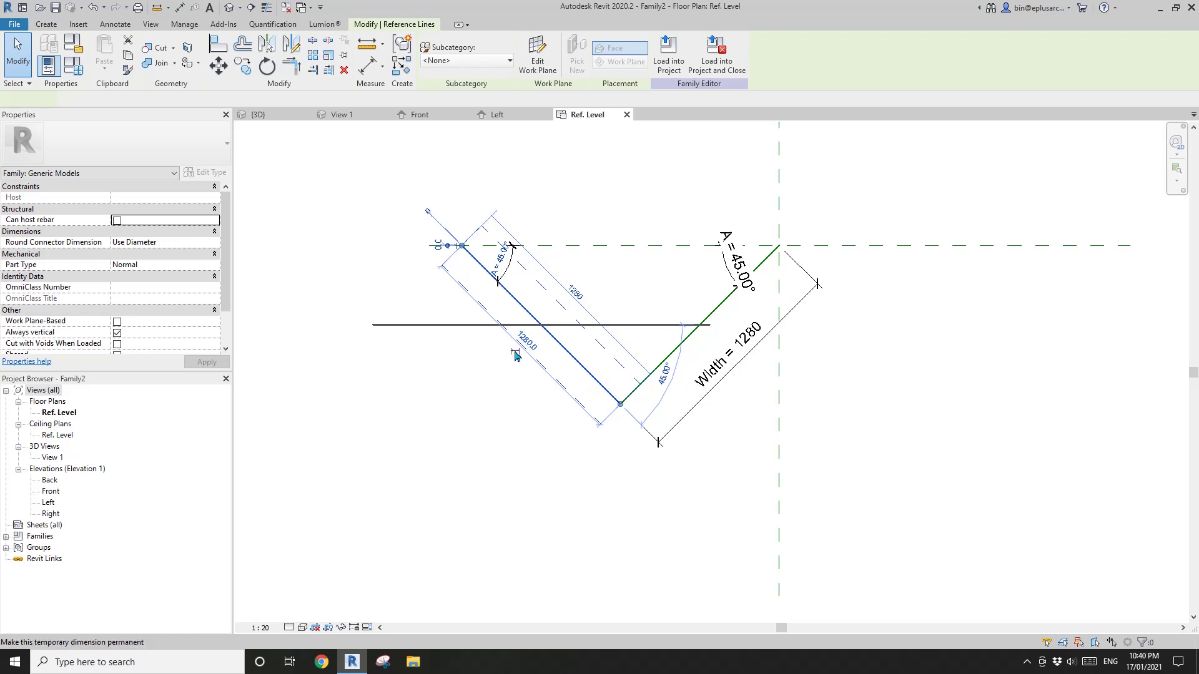
{"action": "left_click", "coordinate": [518, 347]}
{"action": "left_click", "coordinate": [526, 342]}
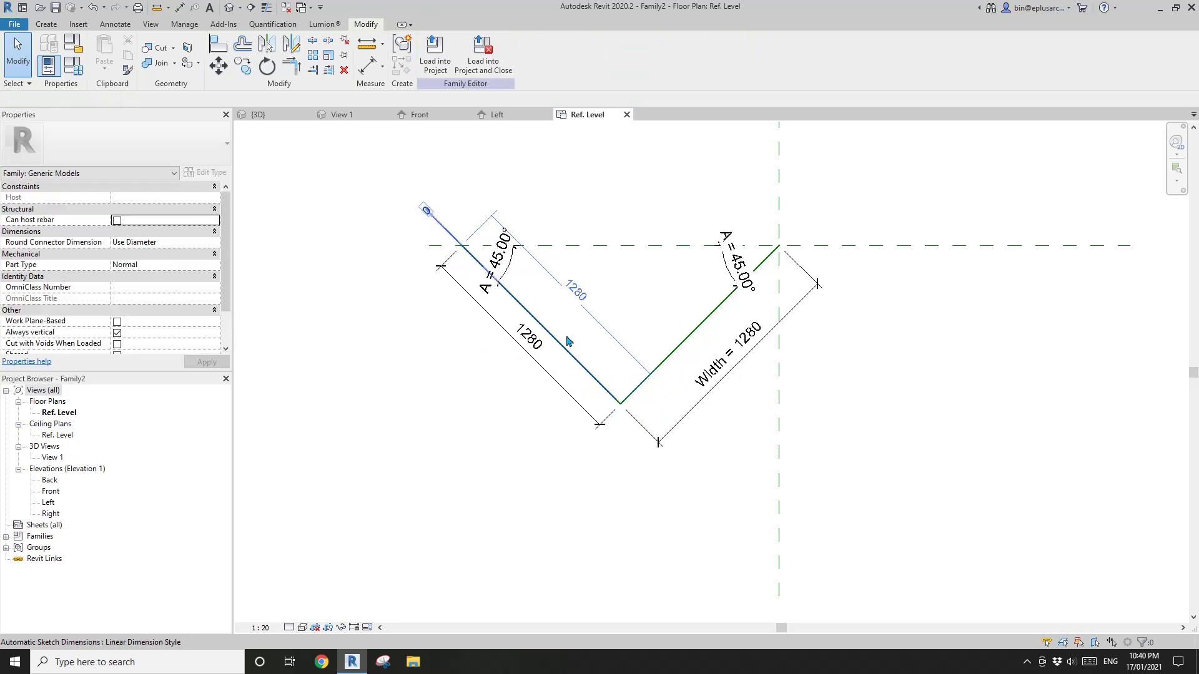
Step: Place the second reference line's length dimension slightly farther out and label it with the existing Width parameter
{"action": "left_click", "coordinate": [536, 358]}
{"action": "left_click", "coordinate": [520, 52]}
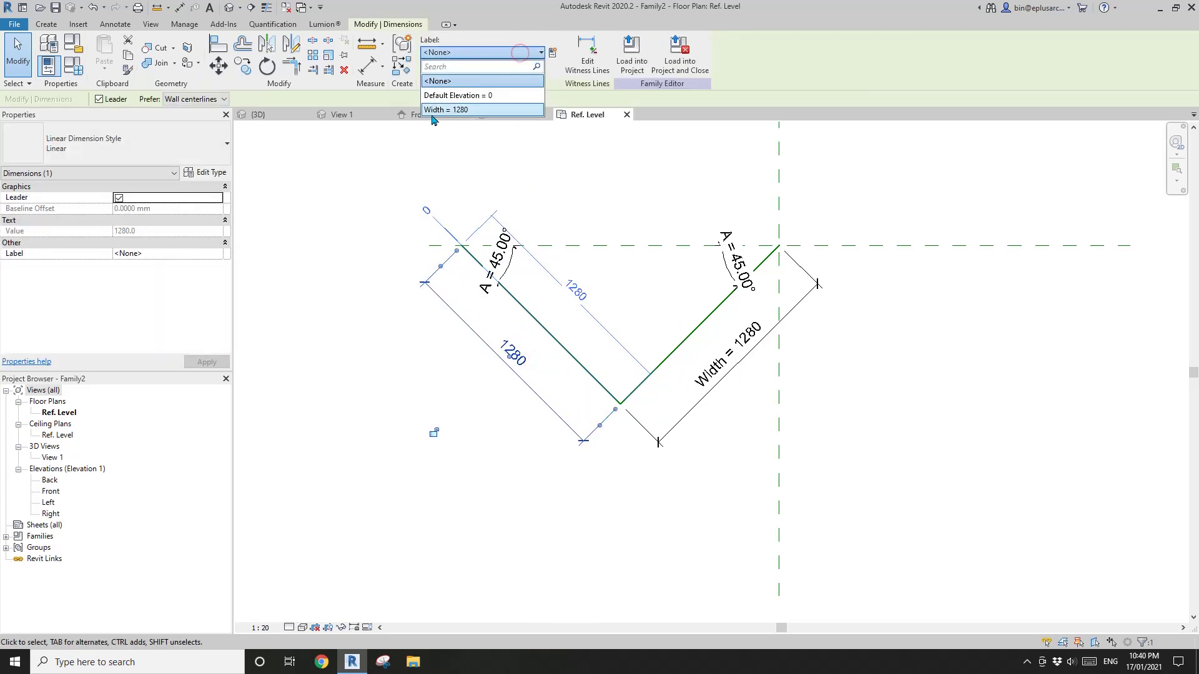
{"action": "left_click", "coordinate": [439, 110]}
{"action": "left_click", "coordinate": [610, 273]}
{"action": "scroll", "coordinate": [580, 284], "scroll_direction": "up", "scroll_amount": 2}
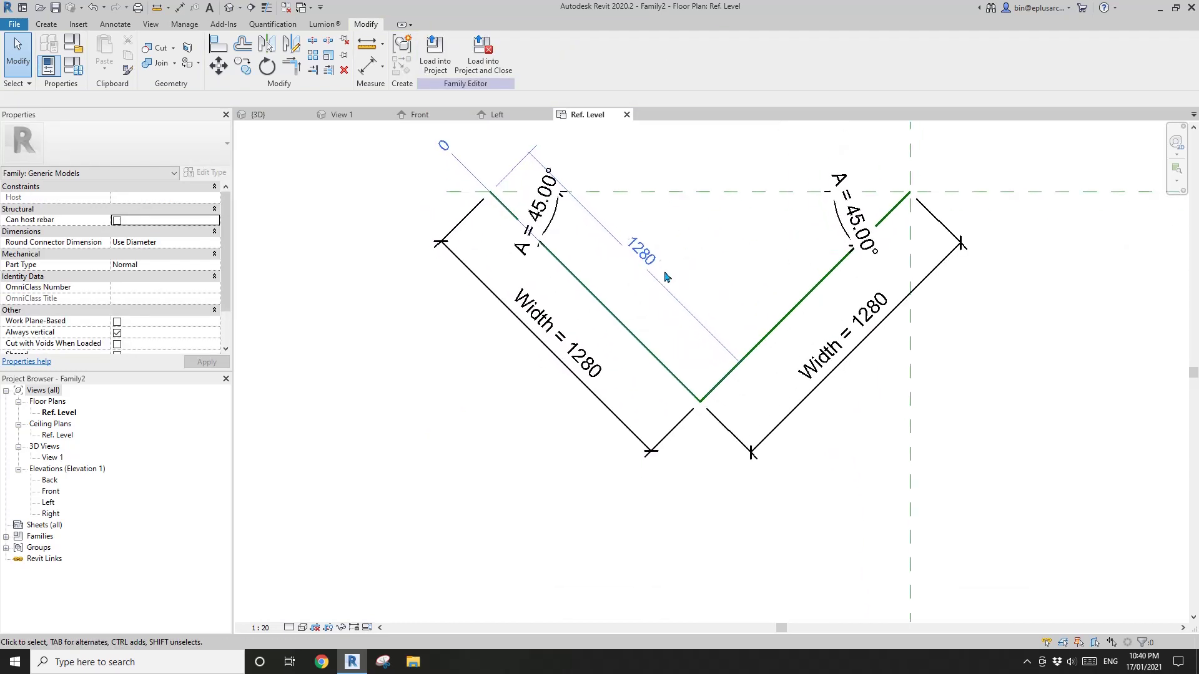
Step: Set parameter A to 30° in the family types and apply it to test the reference lines
{"action": "middle_click_drag", "start_coordinate": [693, 325], "coordinate": [681, 273]}
{"action": "scroll", "coordinate": [679, 304], "scroll_direction": "down", "scroll_amount": 1}
{"action": "middle_click_drag", "start_coordinate": [687, 314], "coordinate": [701, 375]}
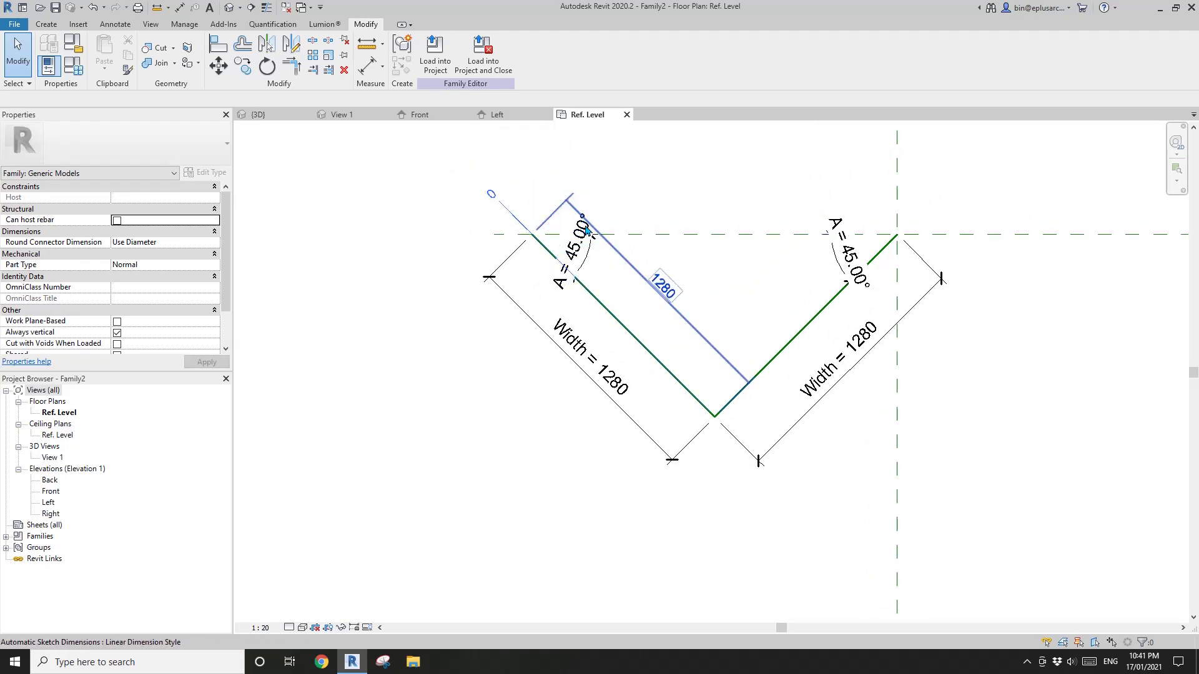
{"action": "middle_click_drag", "start_coordinate": [522, 227], "coordinate": [665, 284]}
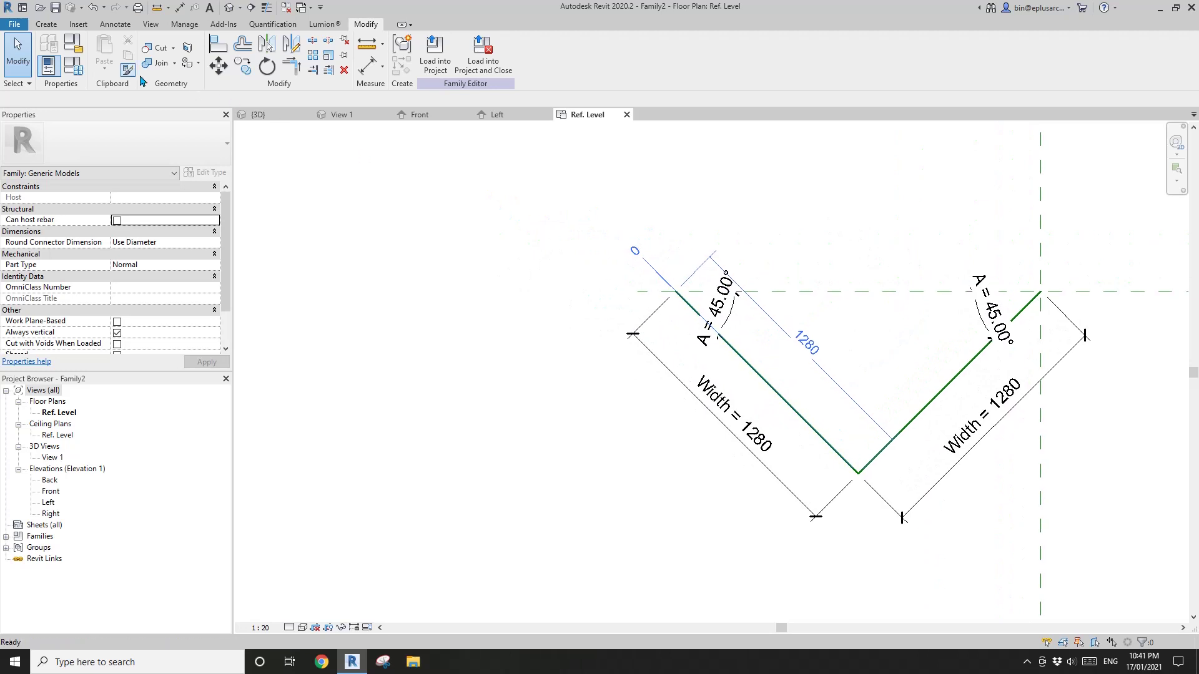
{"action": "left_click", "coordinate": [73, 65]}
{"action": "left_click", "coordinate": [204, 210]}
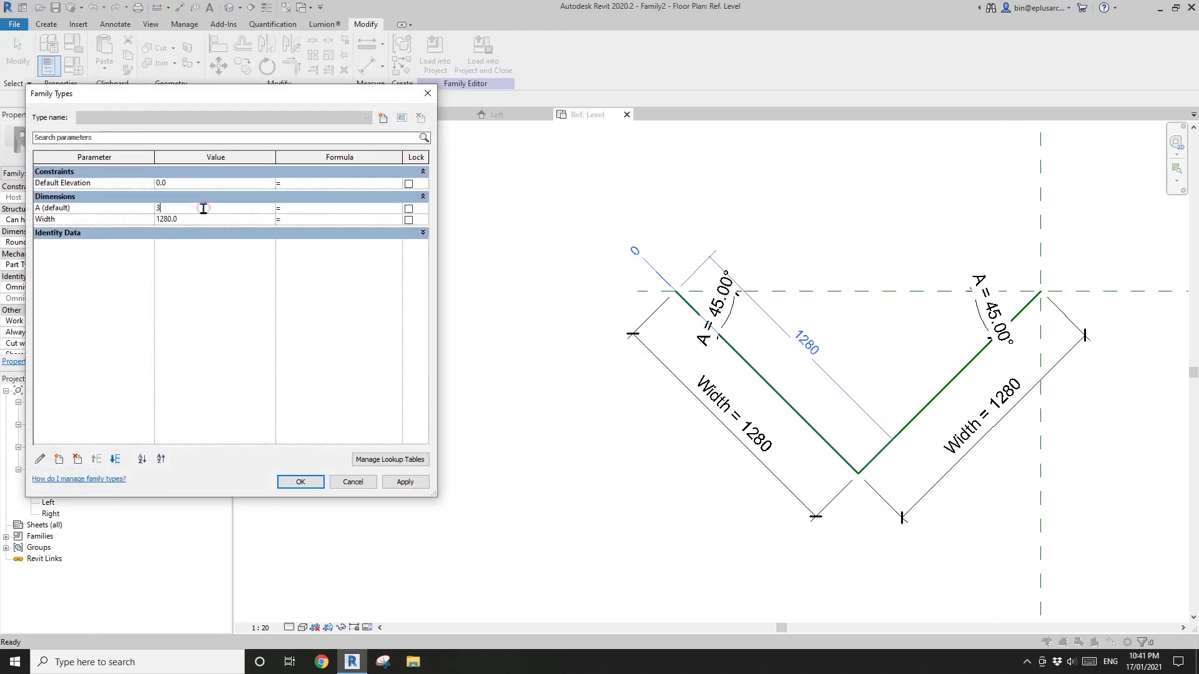
{"action": "left_click", "coordinate": [405, 483]}
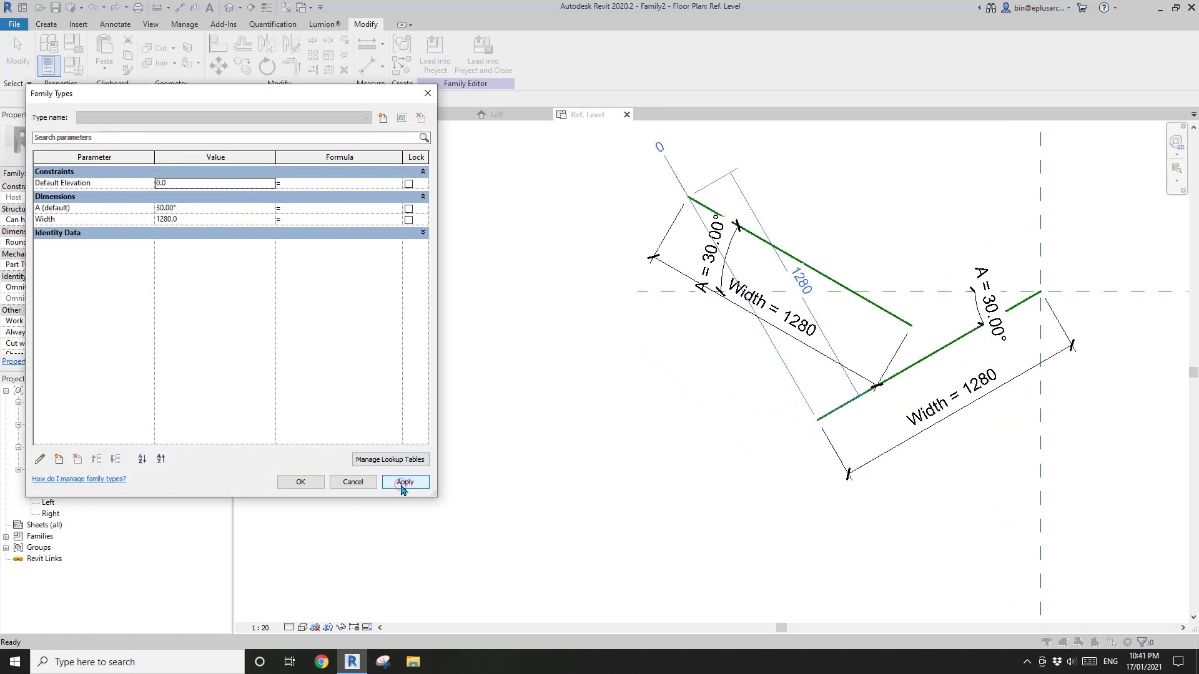
{"action": "left_click", "coordinate": [360, 484]}
{"action": "middle_click_drag", "start_coordinate": [737, 366], "coordinate": [699, 367]}
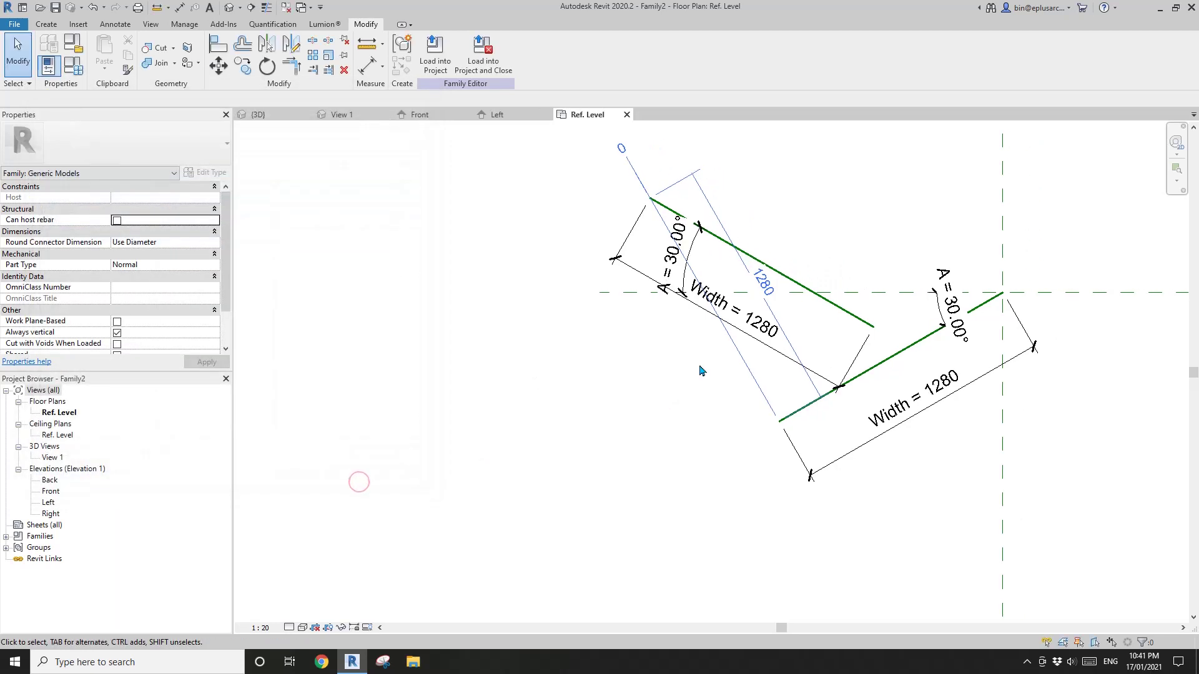
Step: Move the second reference line so its lower endpoint meets the lower endpoint of the first reference line
{"action": "left_click", "coordinate": [833, 311]}
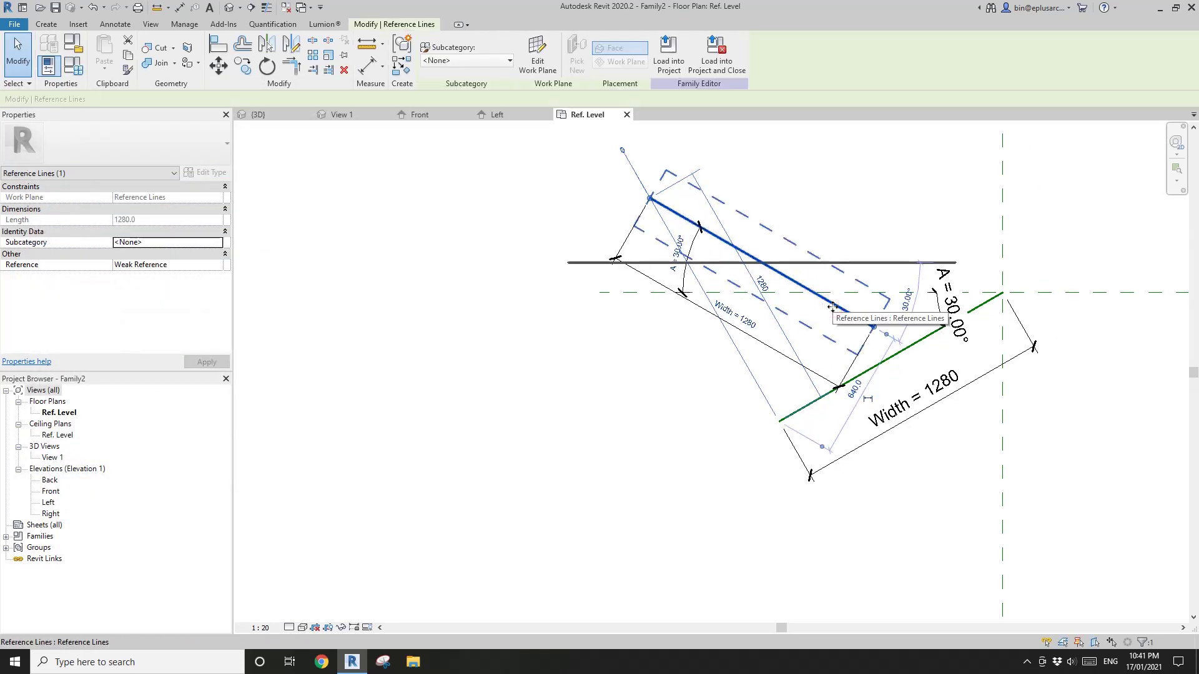
{"action": "middle_click_drag", "start_coordinate": [783, 329], "coordinate": [770, 330]}
{"action": "key", "text": "m"}
{"action": "key", "text": "v"}
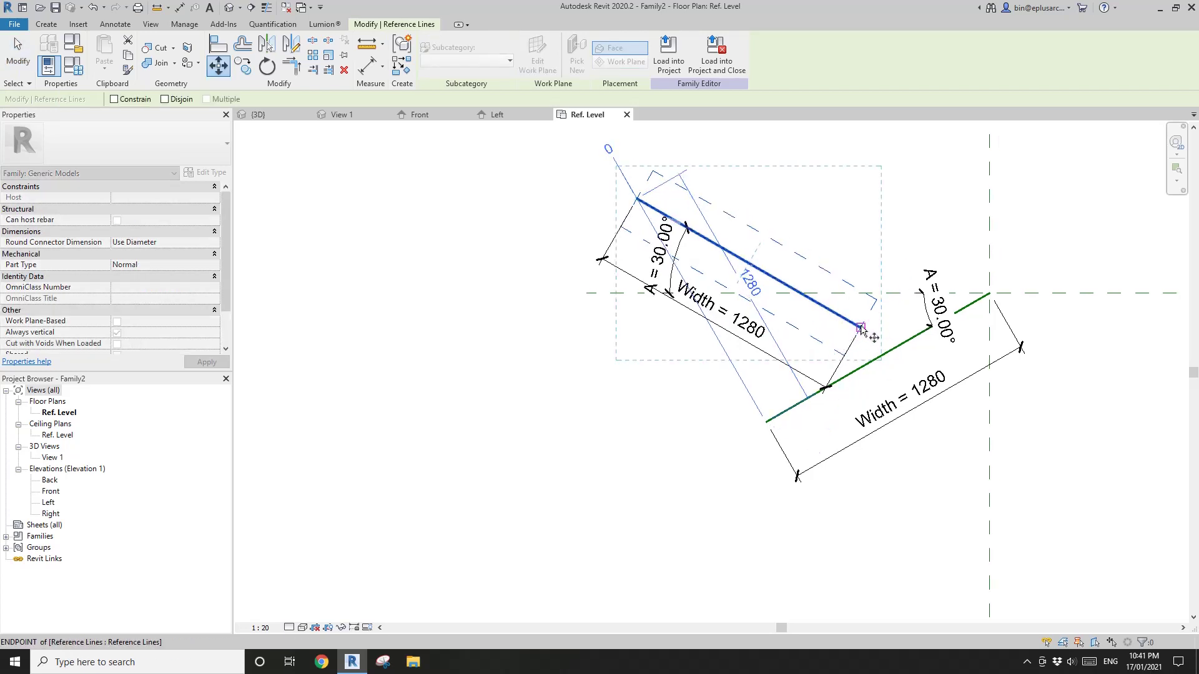
{"action": "left_click", "coordinate": [860, 327]}
{"action": "left_click", "coordinate": [765, 423]}
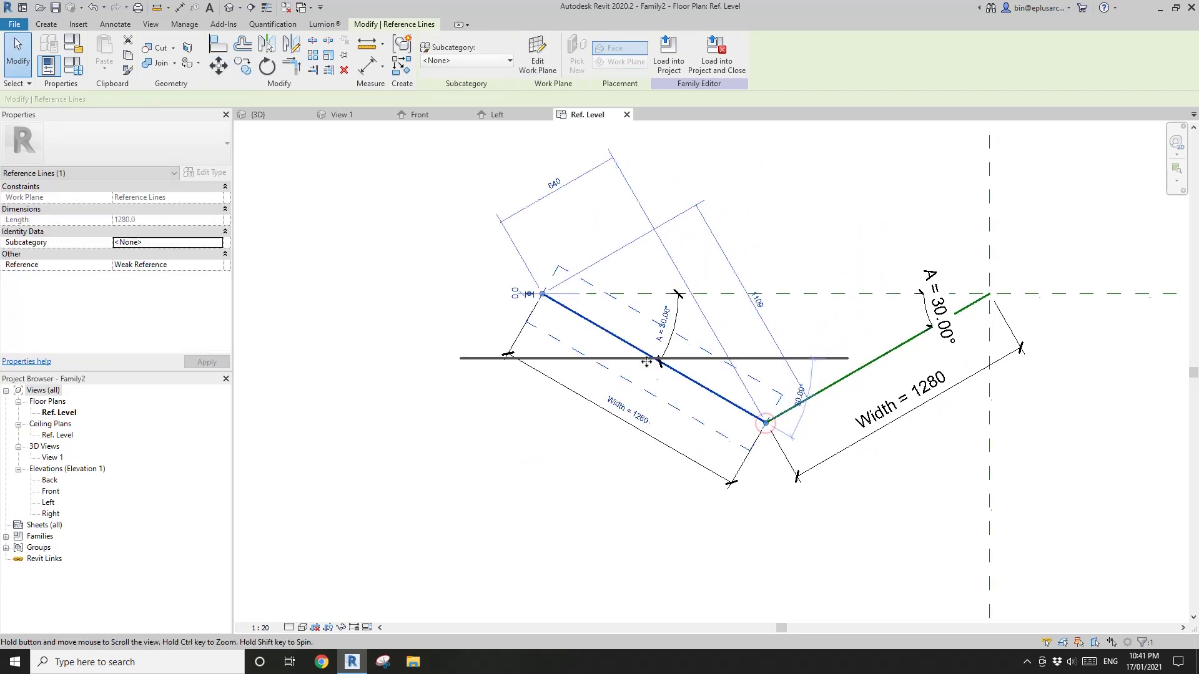
{"action": "key", "text": "Escape"}
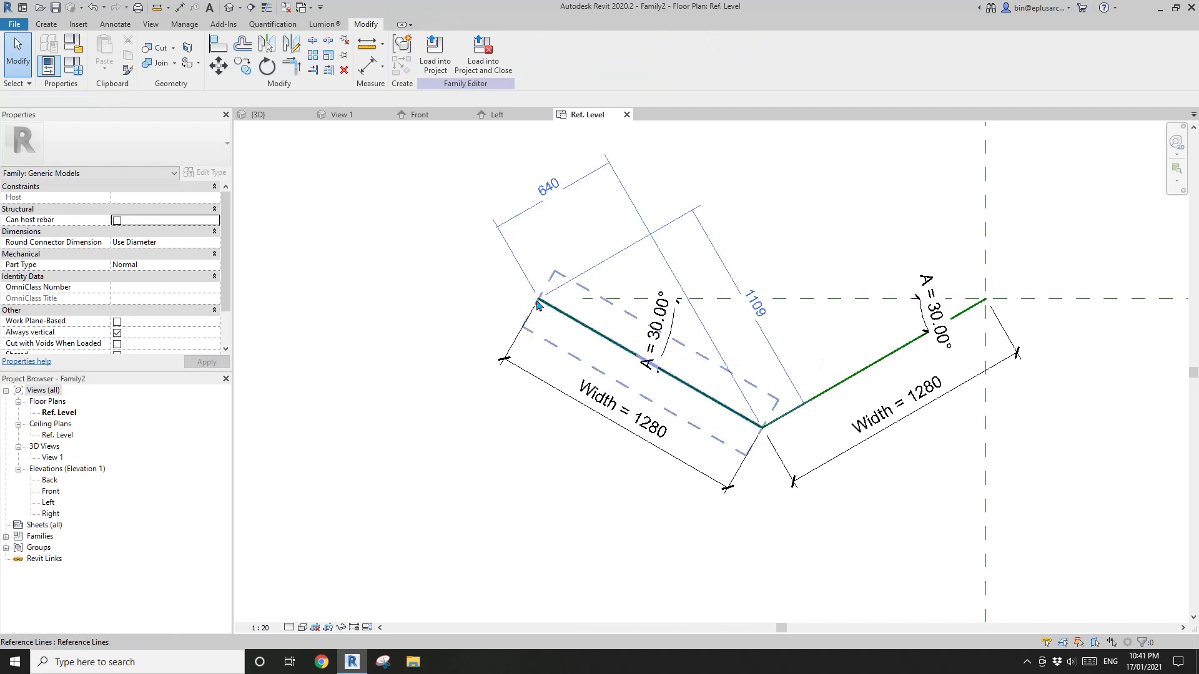
Step: Align the second reference line's upper endpoint to the horizontal reference plane and lock the alignment
{"action": "scroll", "coordinate": [548, 299], "scroll_direction": "up", "scroll_amount": 2}
{"action": "left_click", "coordinate": [596, 300]}
{"action": "key", "text": "a"}
{"action": "key", "text": "l"}
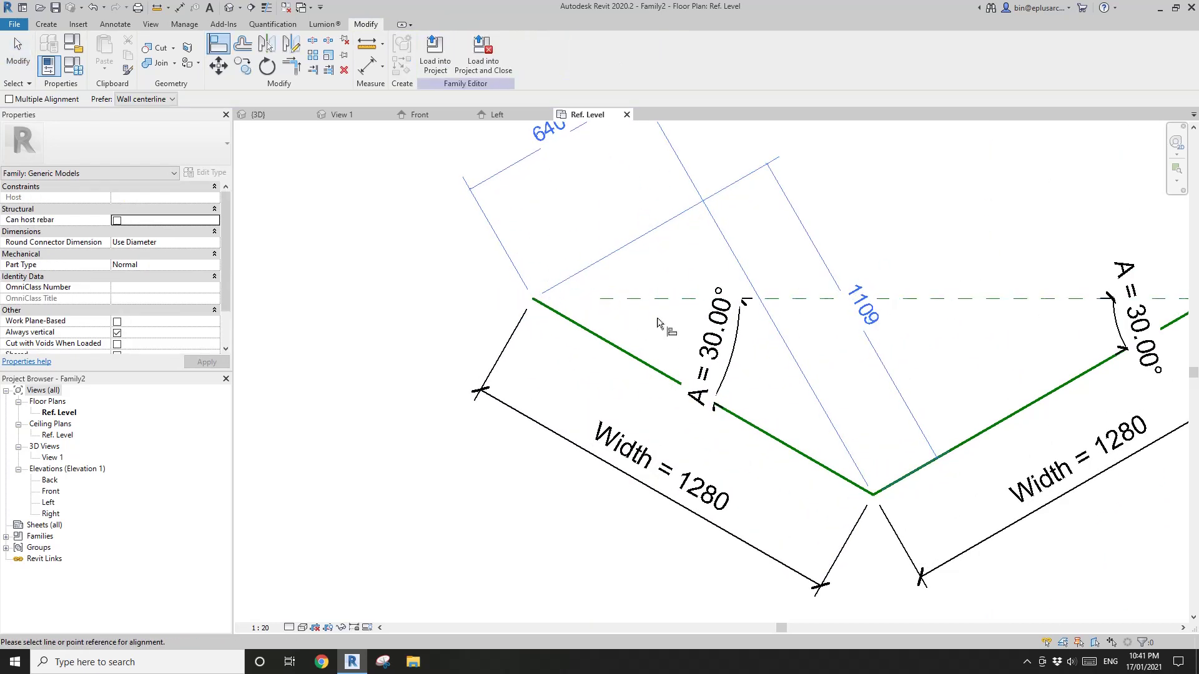
{"action": "left_click", "coordinate": [657, 302]}
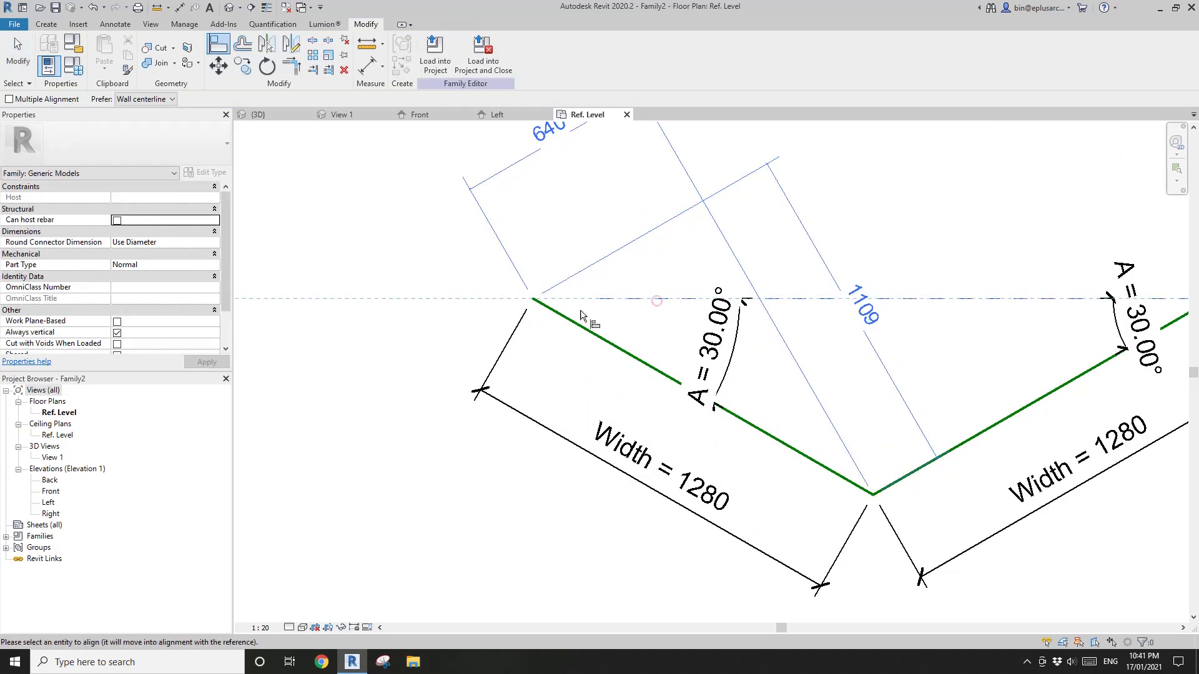
{"action": "left_click", "coordinate": [534, 301]}
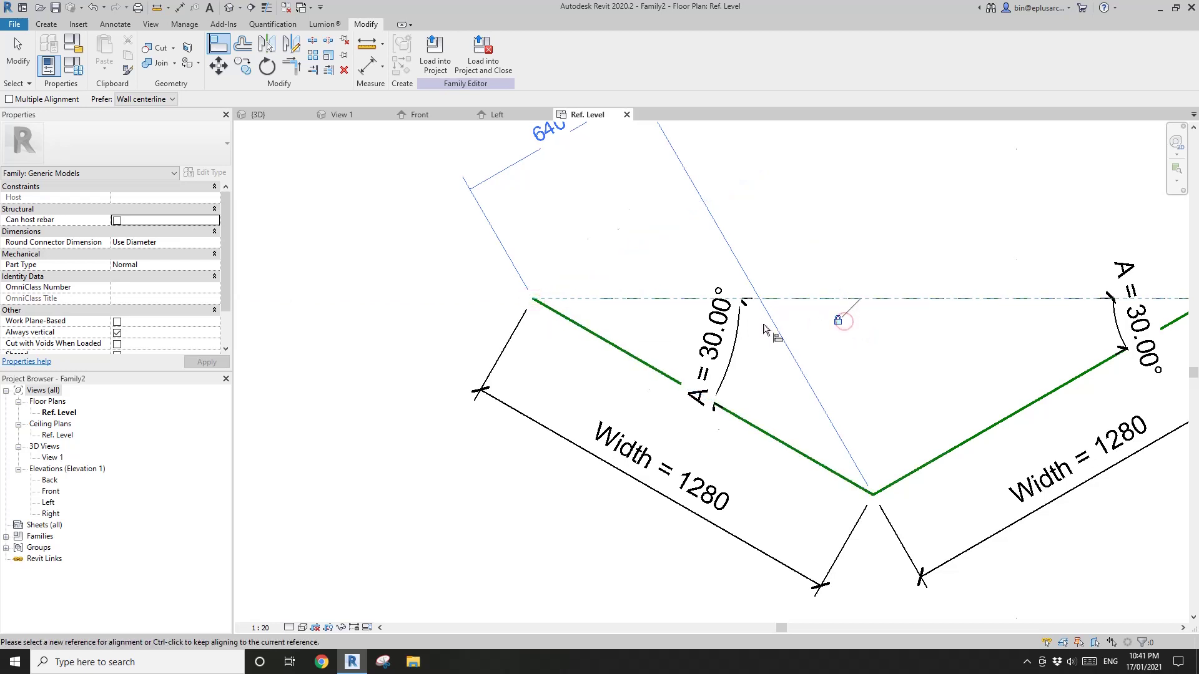
{"action": "scroll", "coordinate": [593, 336], "scroll_direction": "down", "scroll_amount": 2}
{"action": "key", "text": "Escape"}
{"action": "middle_click_drag", "start_coordinate": [678, 310], "coordinate": [603, 263]}
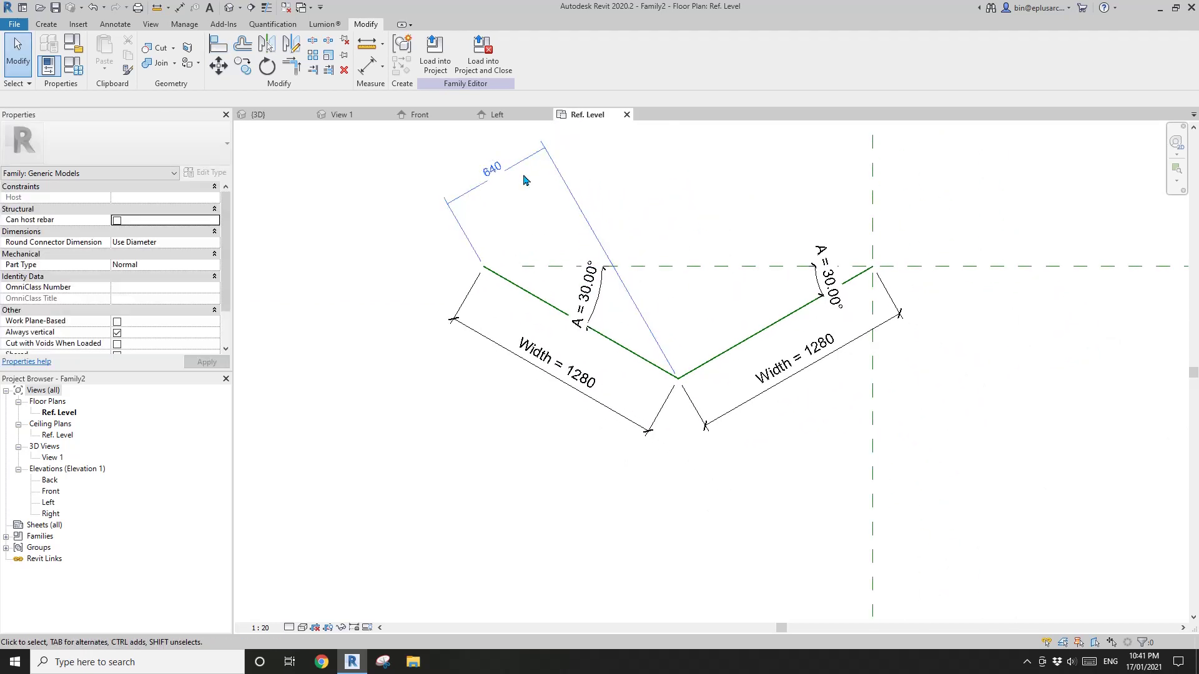
{"action": "middle_click_drag", "start_coordinate": [562, 304], "coordinate": [637, 314]}
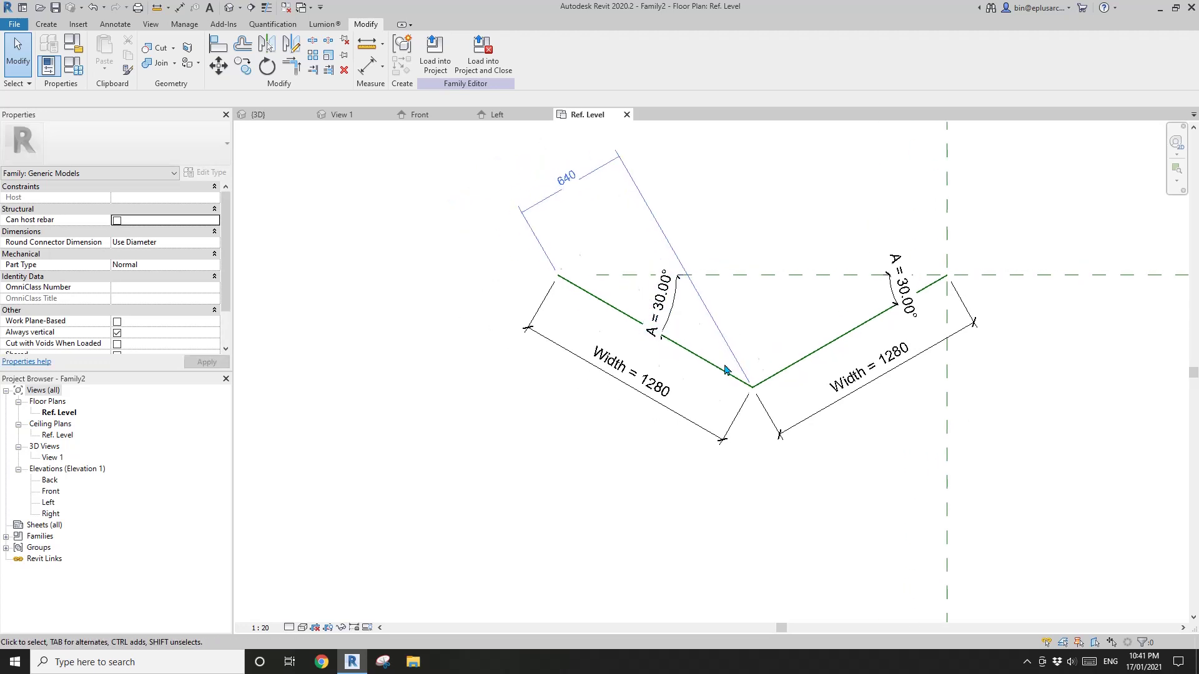
{"action": "left_click", "coordinate": [676, 250]}
{"action": "scroll", "coordinate": [676, 250], "scroll_direction": "down", "scroll_amount": 1}
{"action": "mouse_move", "coordinate": [676, 250]}
{"action": "middle_mouse_down"}
{"action": "mouse_move", "coordinate": [621, 270]}
{"action": "mouse_move", "coordinate": [620, 303]}
{"action": "middle_mouse_up"}
{"action": "key", "text": "Escape"}
{"action": "scroll", "coordinate": [647, 292], "scroll_direction": "down", "scroll_amount": 1}
{"action": "scroll", "coordinate": [644, 369], "scroll_direction": "up", "scroll_amount": 2}
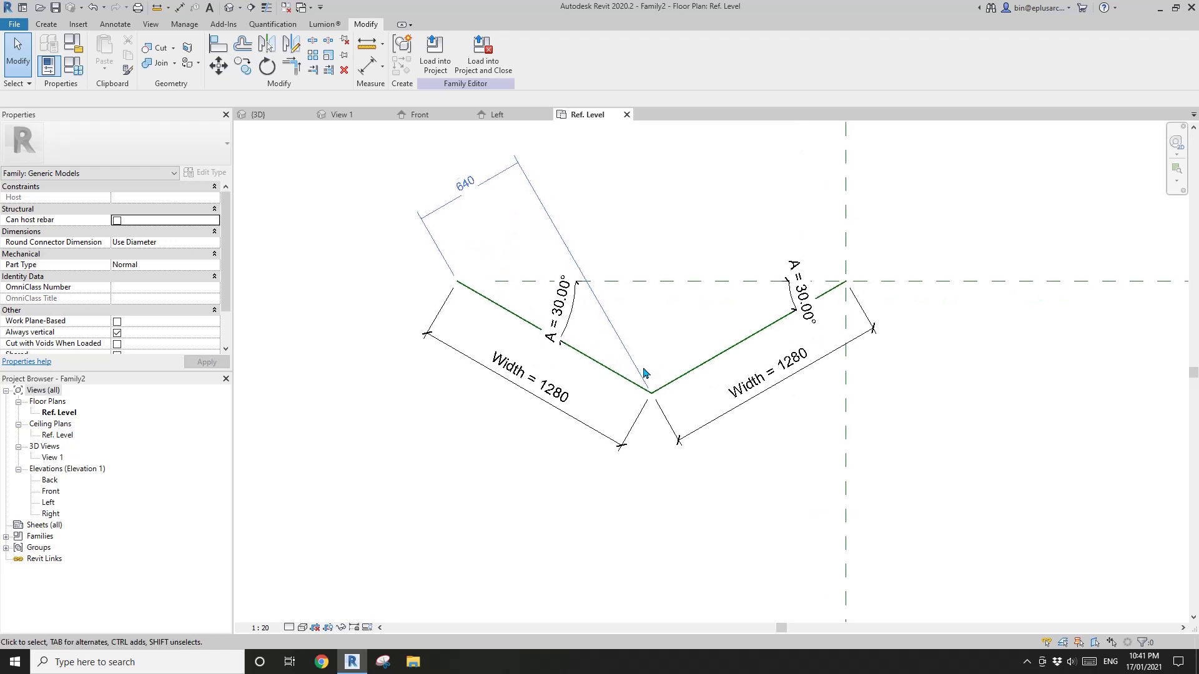
Step: Flex the reference lines by applying 20° and then 45° to parameter A in the family types
{"action": "scroll", "coordinate": [657, 382], "scroll_direction": "up", "scroll_amount": 2}
{"action": "middle_click_drag", "start_coordinate": [648, 394], "coordinate": [716, 397]}
{"action": "middle_click_drag", "start_coordinate": [389, 221], "coordinate": [498, 232]}
{"action": "left_click", "coordinate": [73, 66]}
{"action": "left_click", "coordinate": [194, 208]}
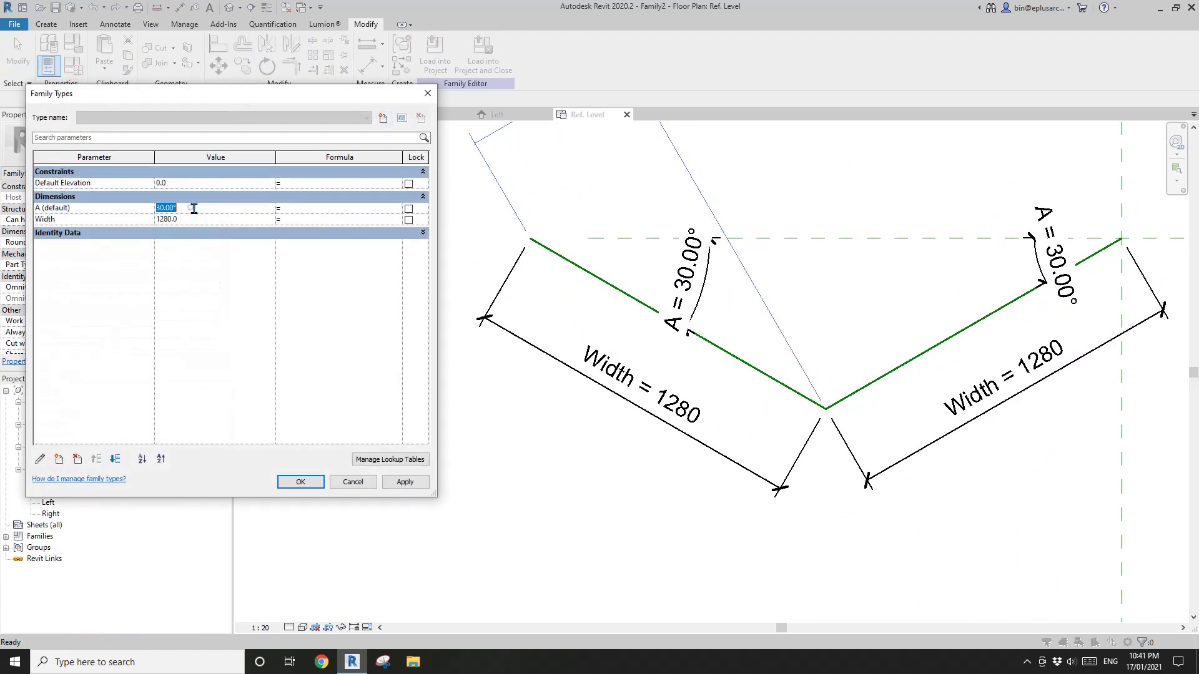
{"action": "left_click", "coordinate": [417, 485]}
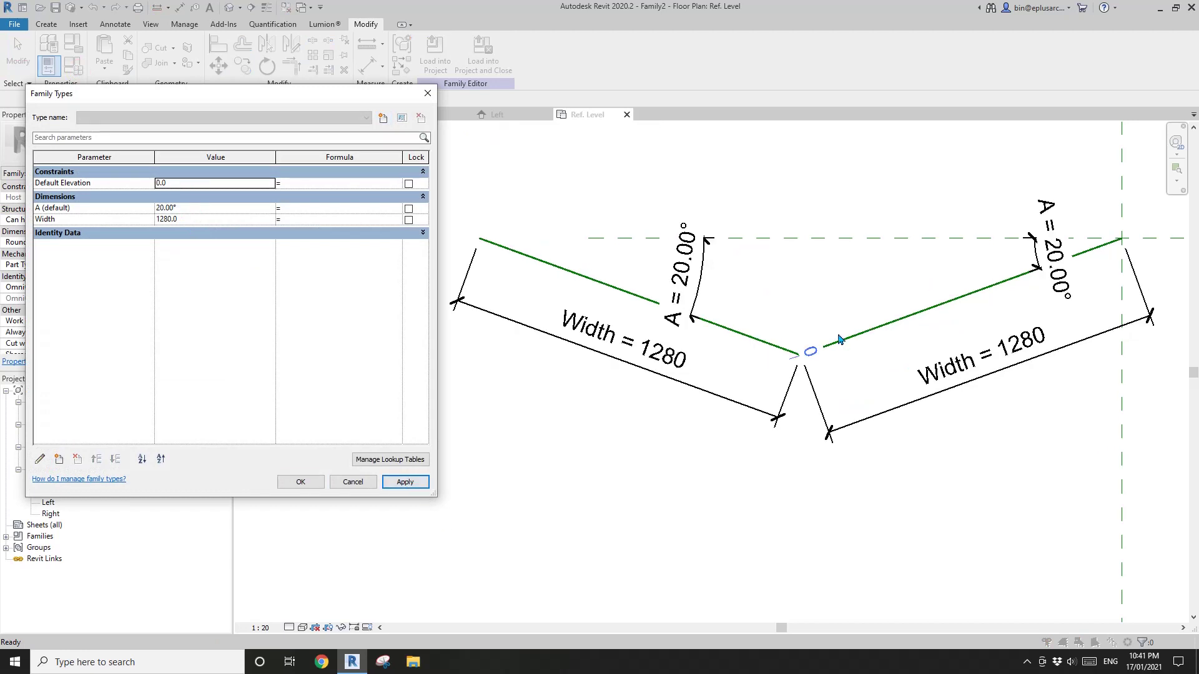
{"action": "left_click", "coordinate": [202, 210]}
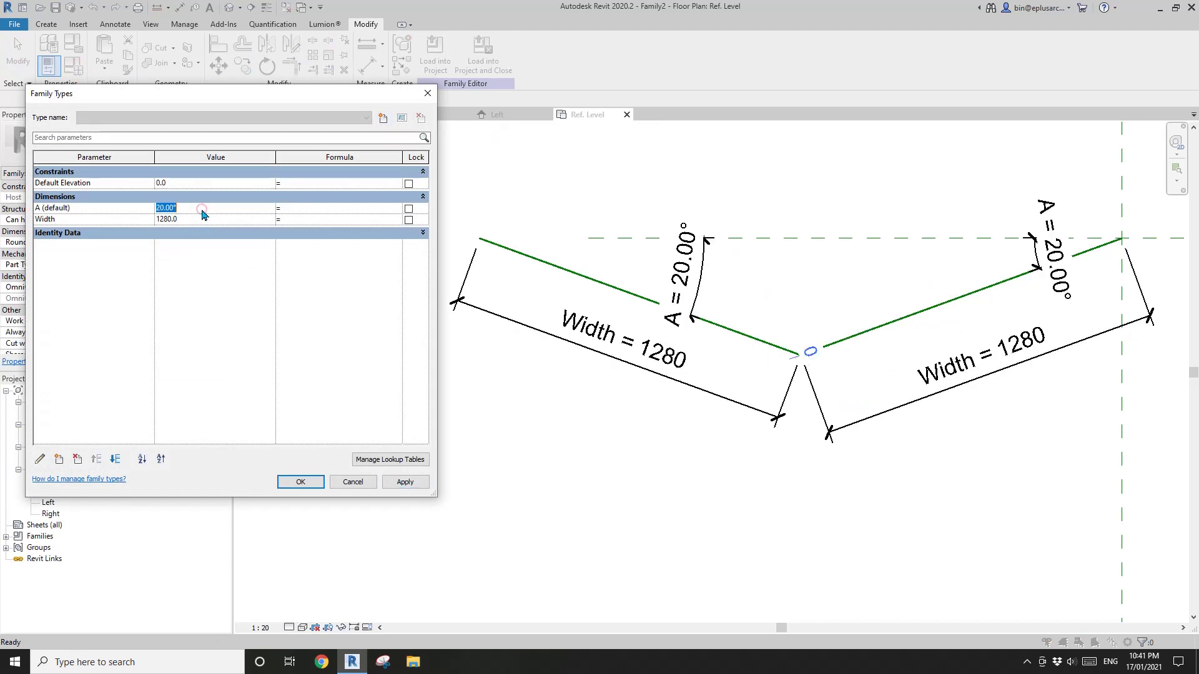
{"action": "left_click", "coordinate": [406, 483]}
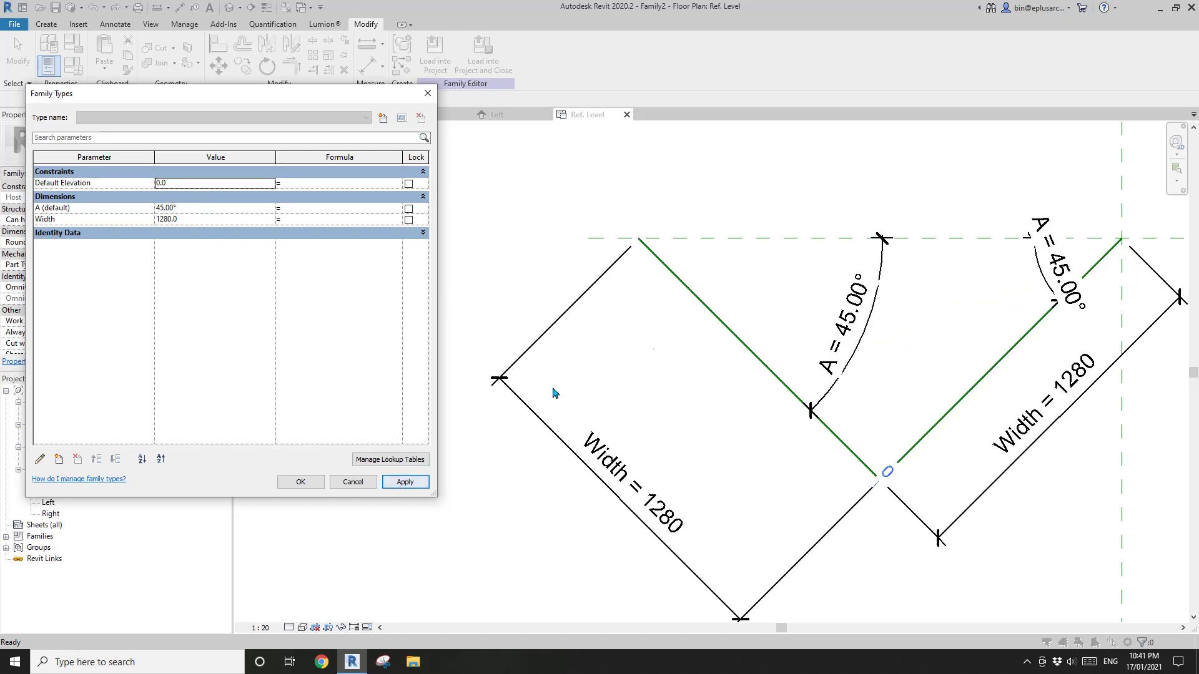
Step: Try applying 0° and then 45° to parameter A, and accept the family types
{"action": "left_click", "coordinate": [213, 212]}
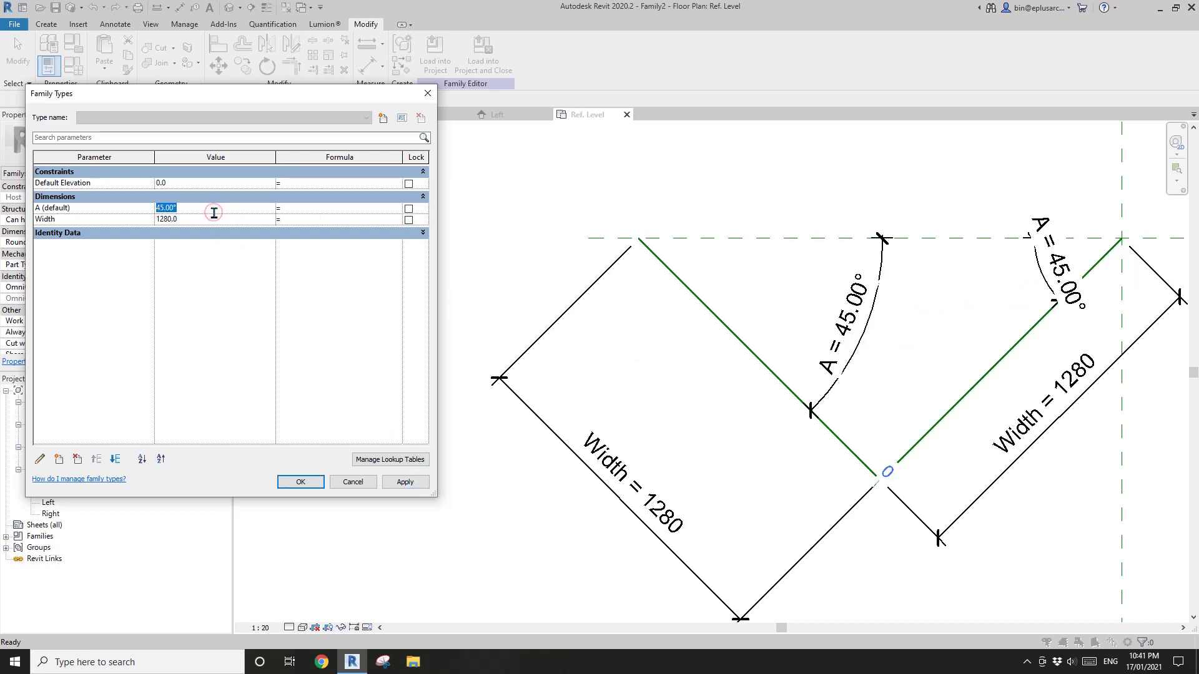
{"action": "left_click", "coordinate": [406, 482]}
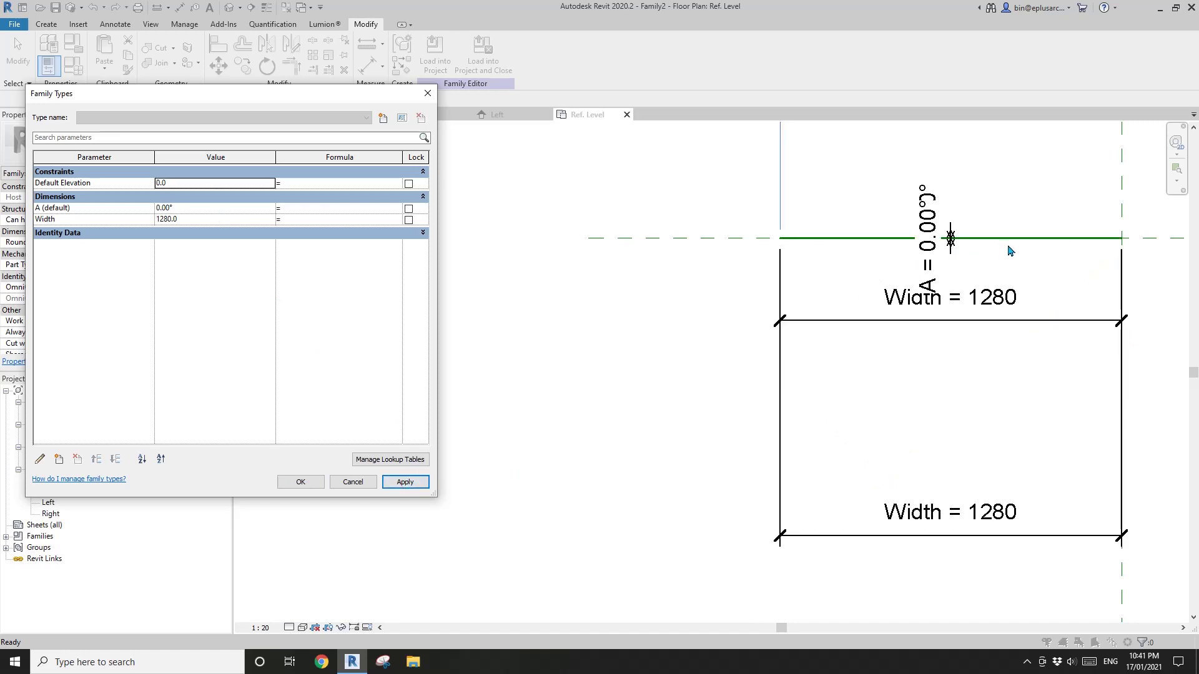
{"action": "left_click", "coordinate": [206, 212]}
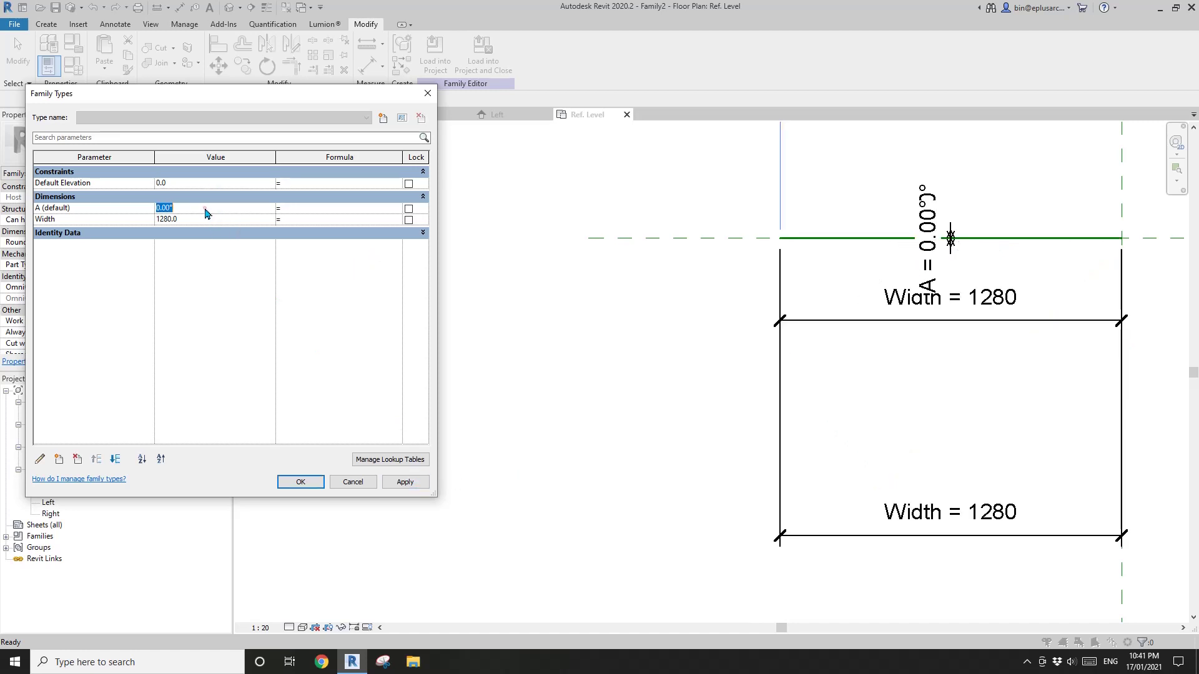
{"action": "left_click", "coordinate": [407, 482]}
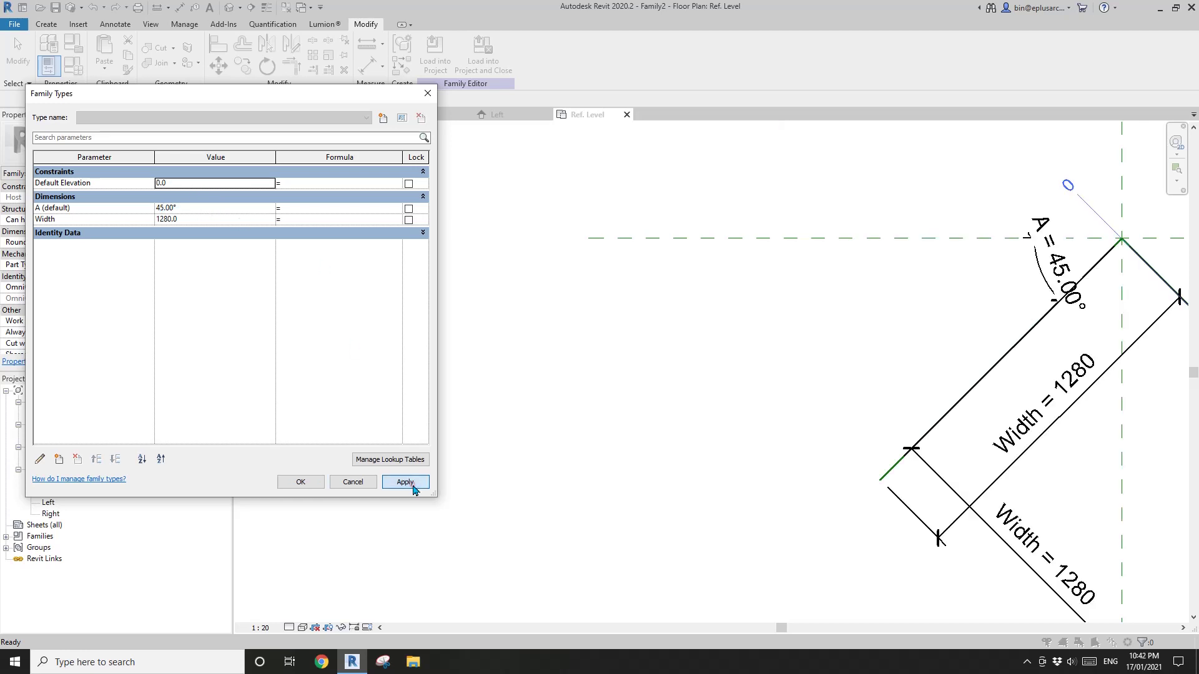
{"action": "left_click", "coordinate": [312, 479]}
Step: Undo the test of parameter A at 0° and its return to 45°
{"action": "scroll", "coordinate": [799, 417], "scroll_direction": "down", "scroll_amount": 2}
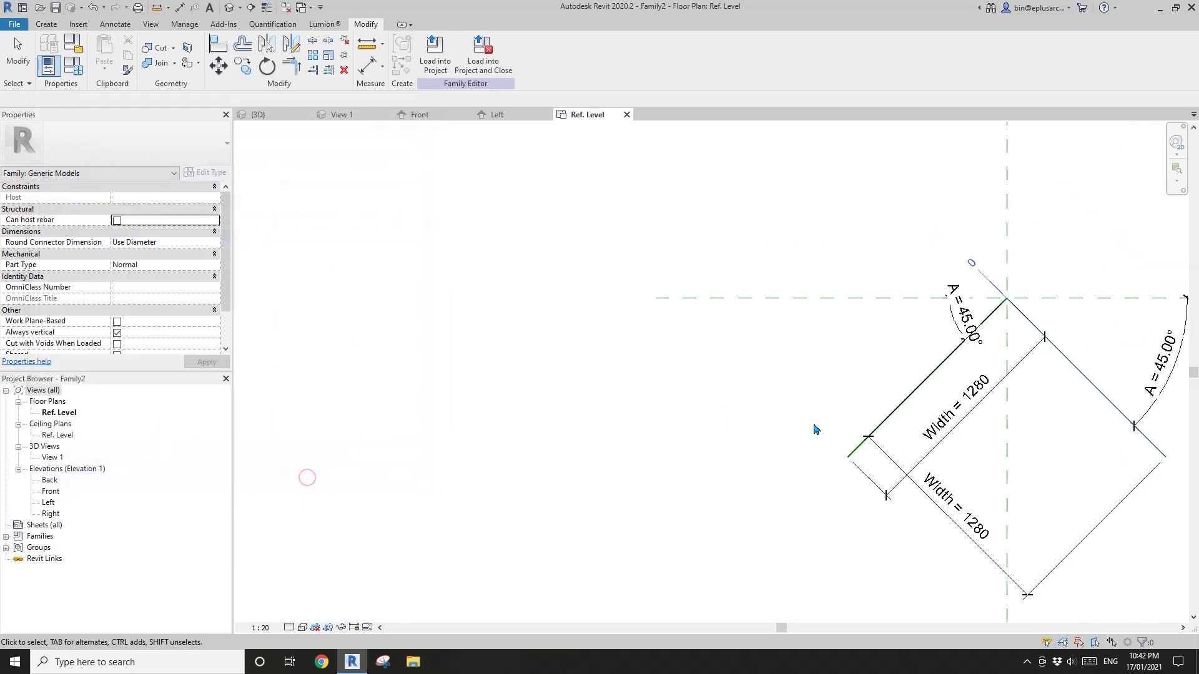
{"action": "middle_click_drag", "start_coordinate": [816, 428], "coordinate": [666, 406]}
{"action": "key", "text": "ctrl+z"}
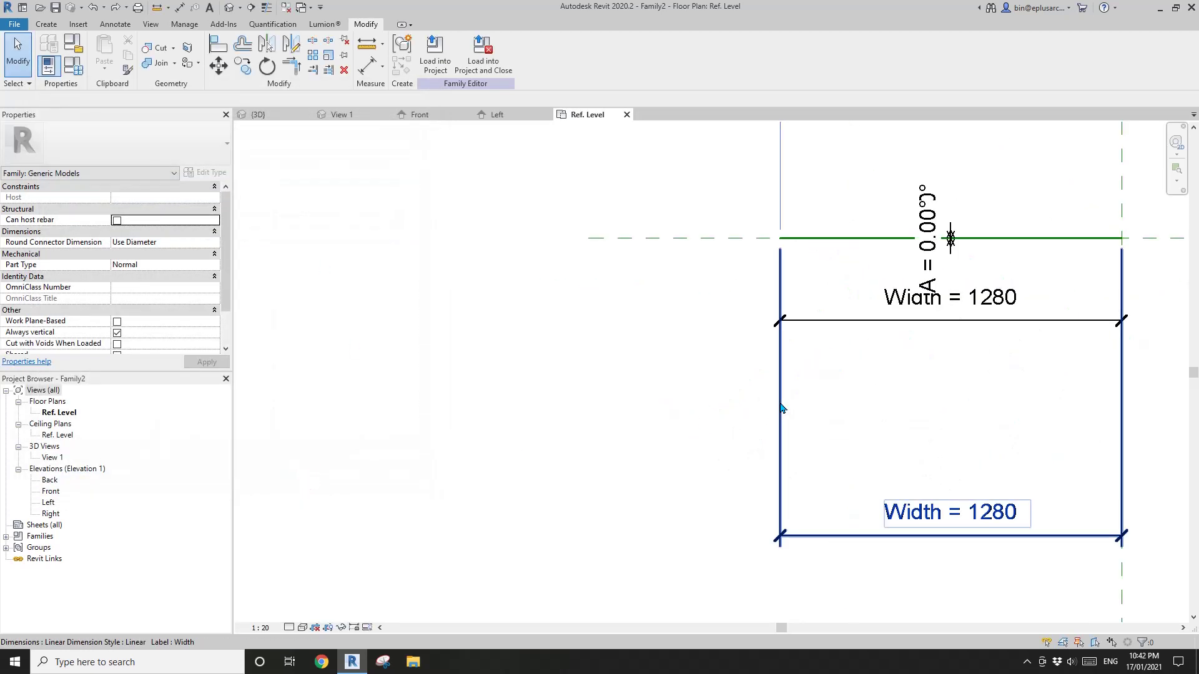
{"action": "key", "text": "ctrl+y"}
{"action": "scroll", "coordinate": [746, 403], "scroll_direction": "down", "scroll_amount": 2}
{"action": "middle_click_drag", "start_coordinate": [784, 410], "coordinate": [688, 407]}
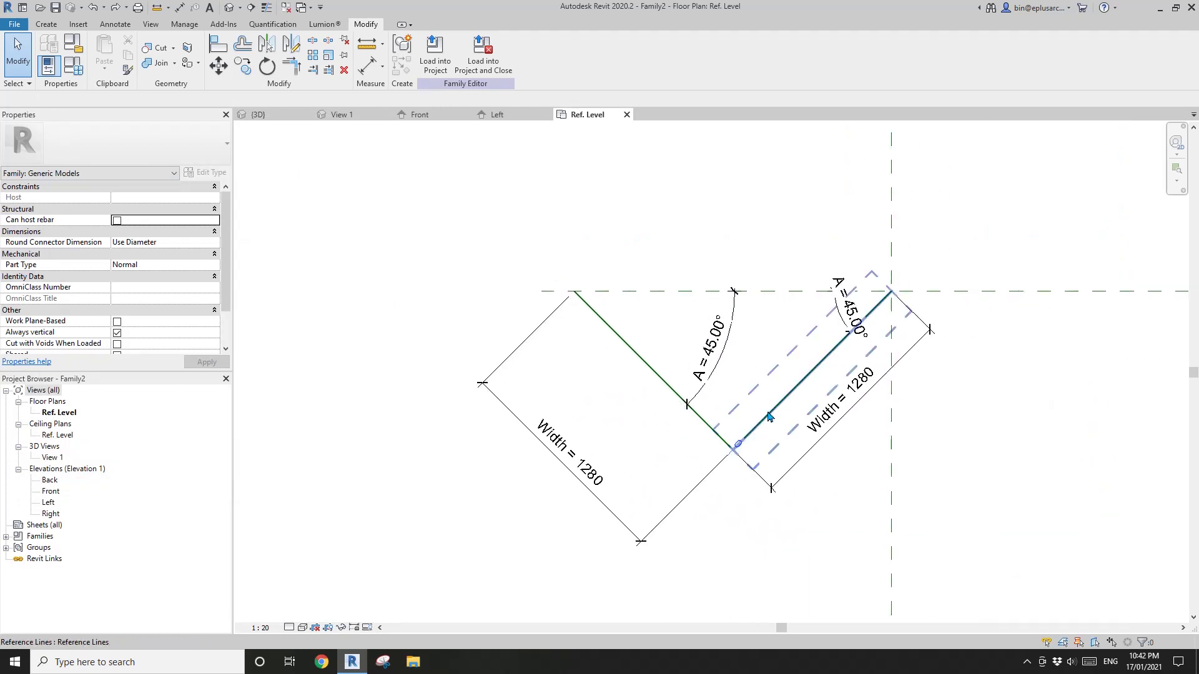
Step: Add an aligned dimension between the coincident lower endpoints of the two diagonal reference lines
{"action": "scroll", "coordinate": [769, 420], "scroll_direction": "up", "scroll_amount": 1}
{"action": "middle_click_drag", "start_coordinate": [751, 463], "coordinate": [668, 447]}
{"action": "scroll", "coordinate": [653, 449], "scroll_direction": "up", "scroll_amount": 3}
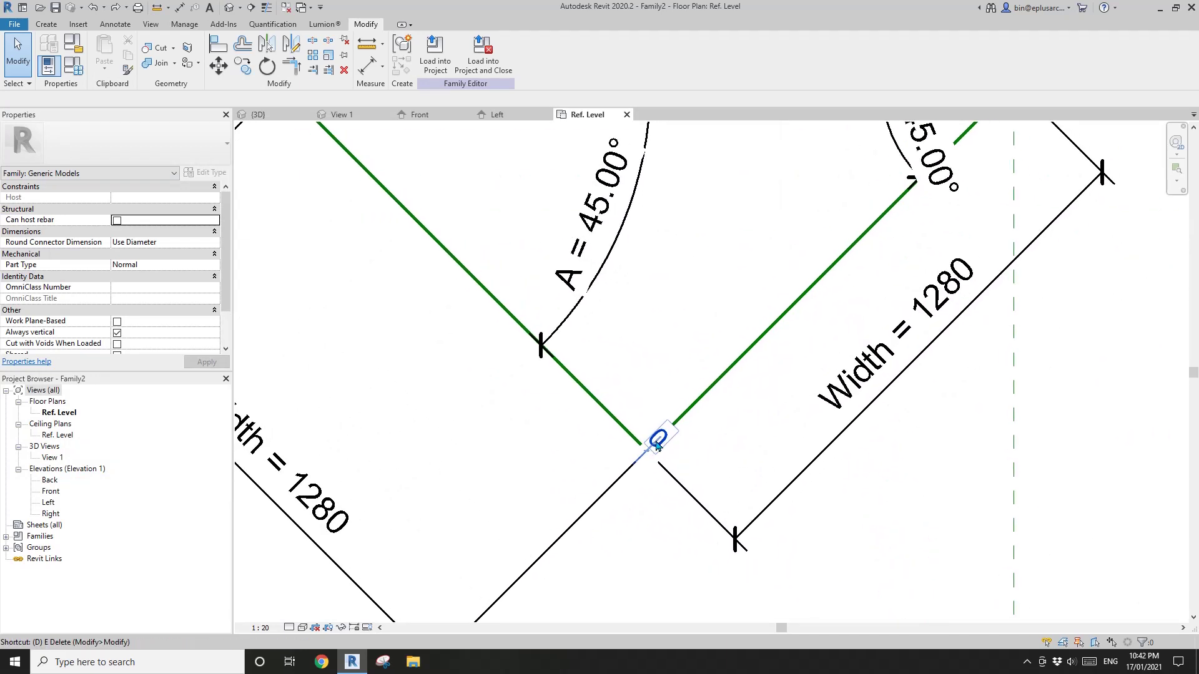
{"action": "key", "text": "d"}
{"action": "key", "text": "i"}
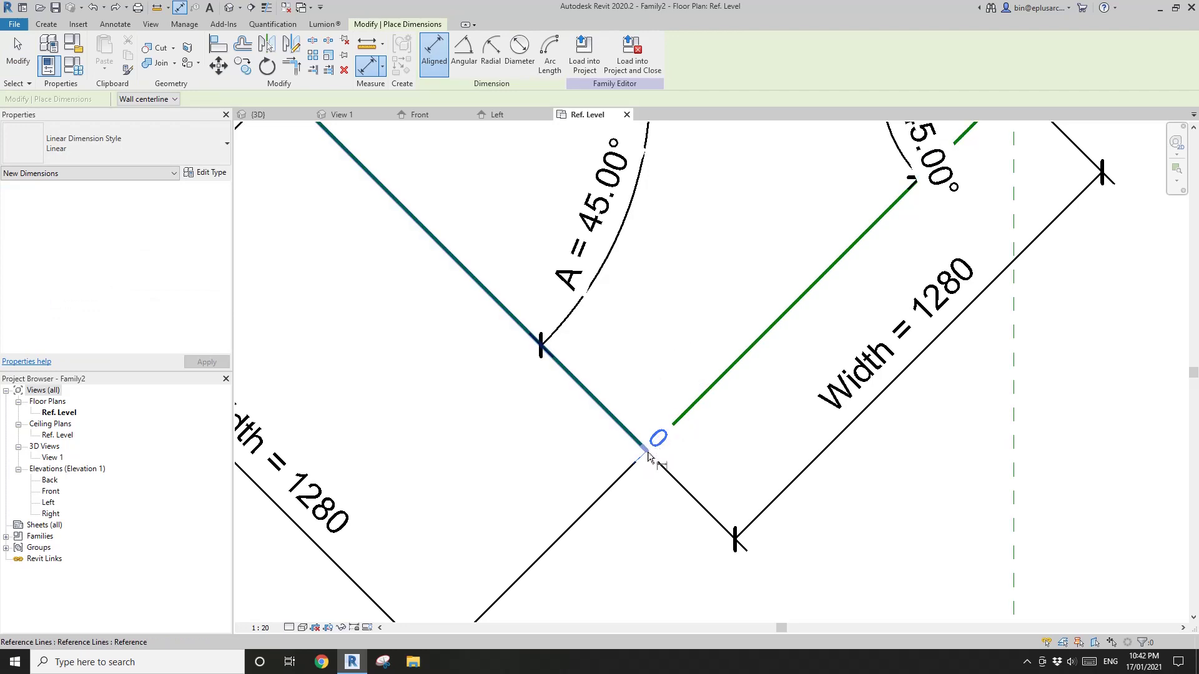
{"action": "key", "text": "Tab"}
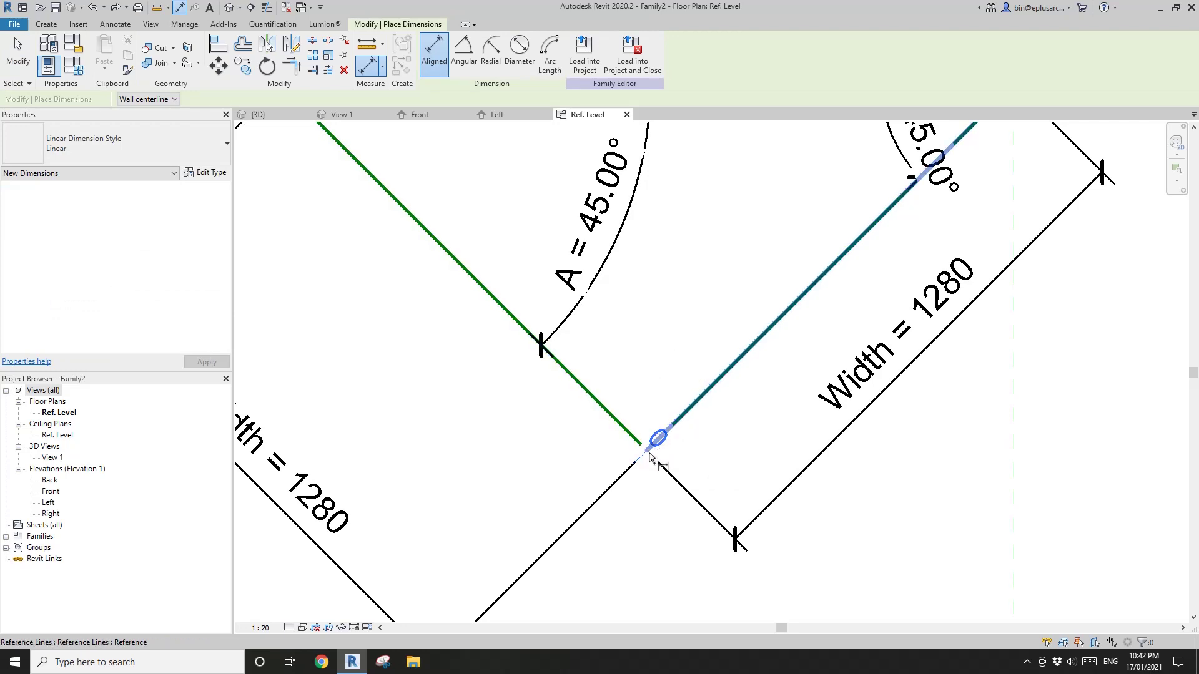
{"action": "key", "text": "Tab"}
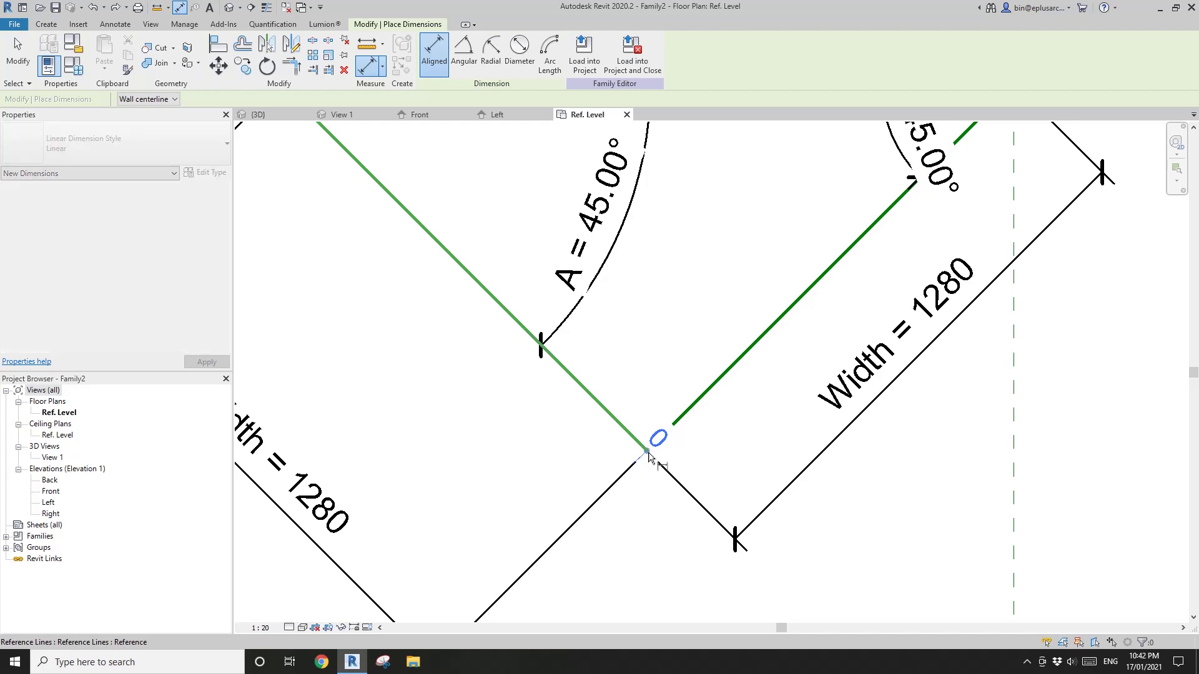
{"action": "left_click", "coordinate": [656, 460]}
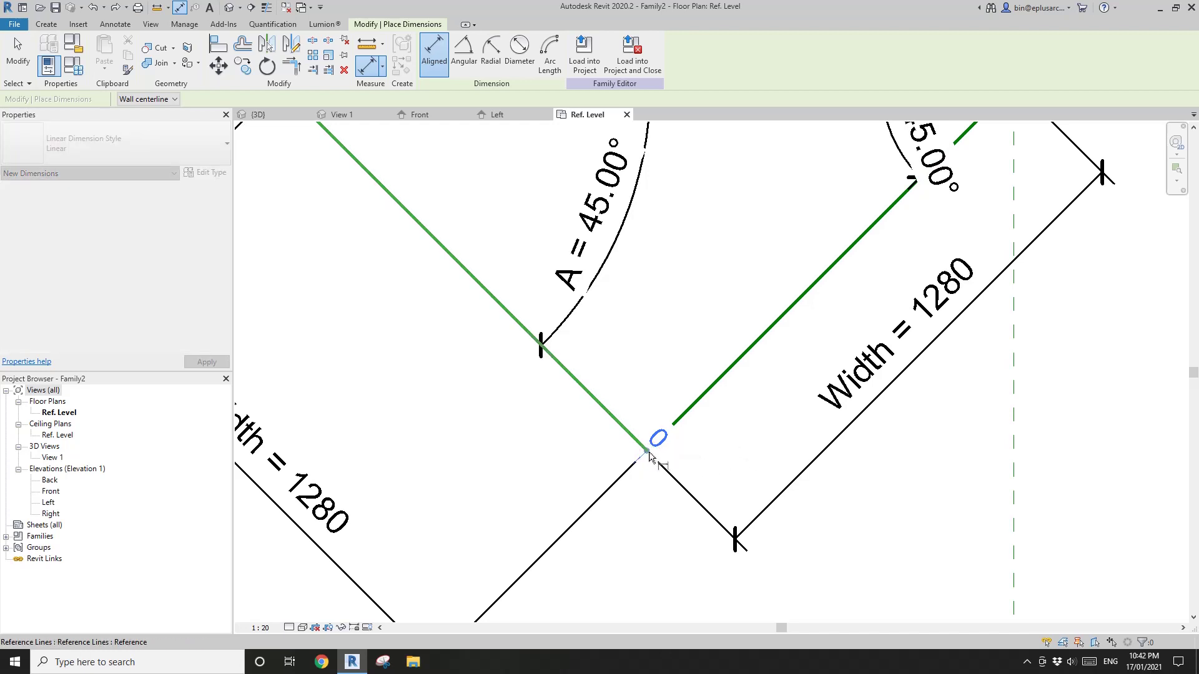
{"action": "key", "text": "Tab"}
{"action": "key", "text": "Tab"}
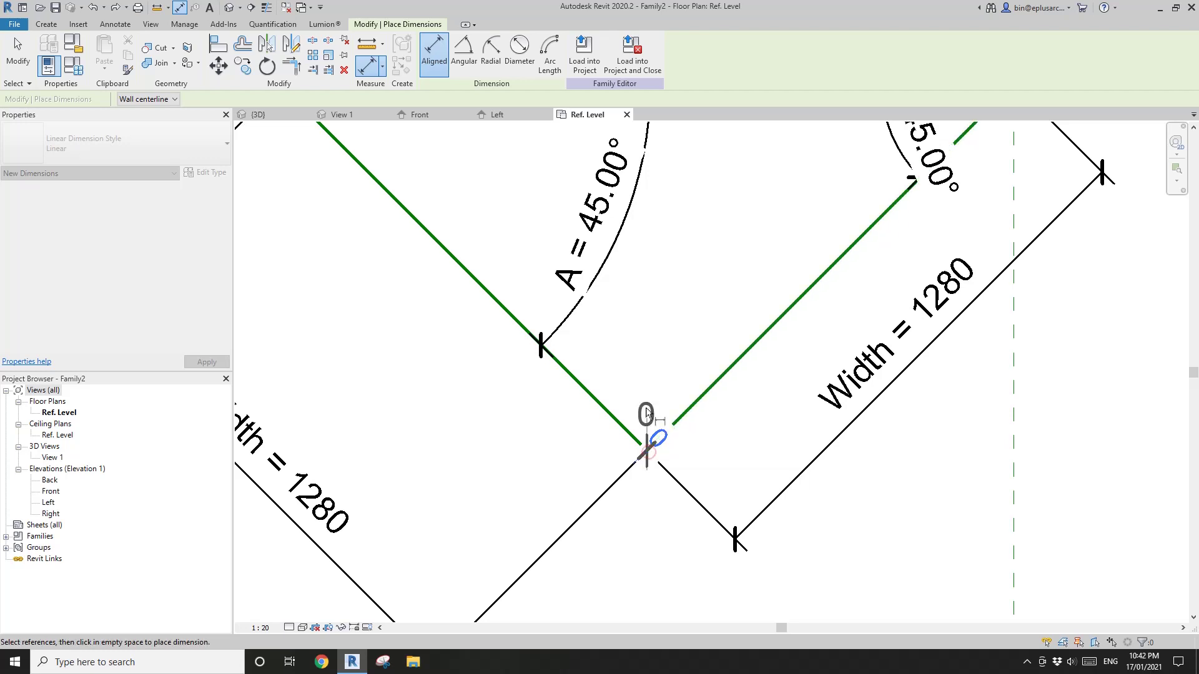
{"action": "left_click", "coordinate": [652, 356]}
{"action": "scroll", "coordinate": [653, 350], "scroll_direction": "down", "scroll_amount": 3}
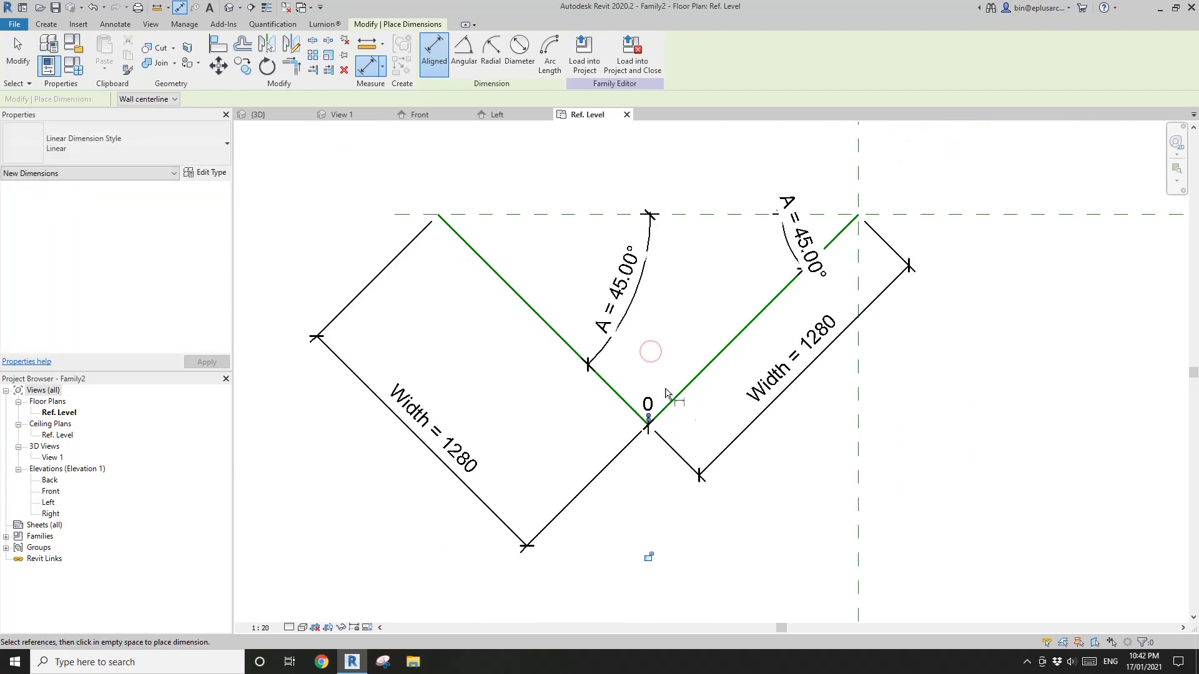
{"action": "key", "text": "Escape"}
Step: Inspect the new endpoint dimension where the two diagonal reference lines meet
{"action": "left_click", "coordinate": [650, 406]}
{"action": "scroll", "coordinate": [649, 406], "scroll_direction": "up", "scroll_amount": 2}
{"action": "key", "text": "Escape"}
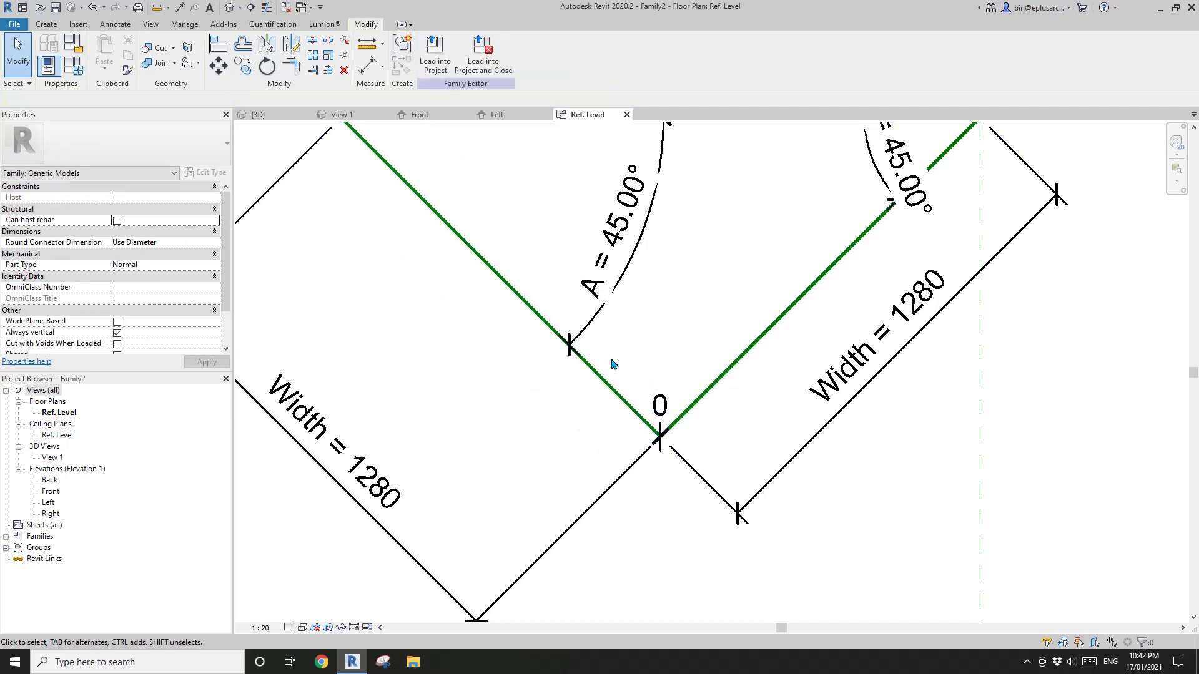
{"action": "middle_click_drag", "start_coordinate": [692, 396], "coordinate": [686, 381]}
{"action": "left_click", "coordinate": [659, 389]}
{"action": "scroll", "coordinate": [668, 406], "scroll_direction": "down", "scroll_amount": 4}
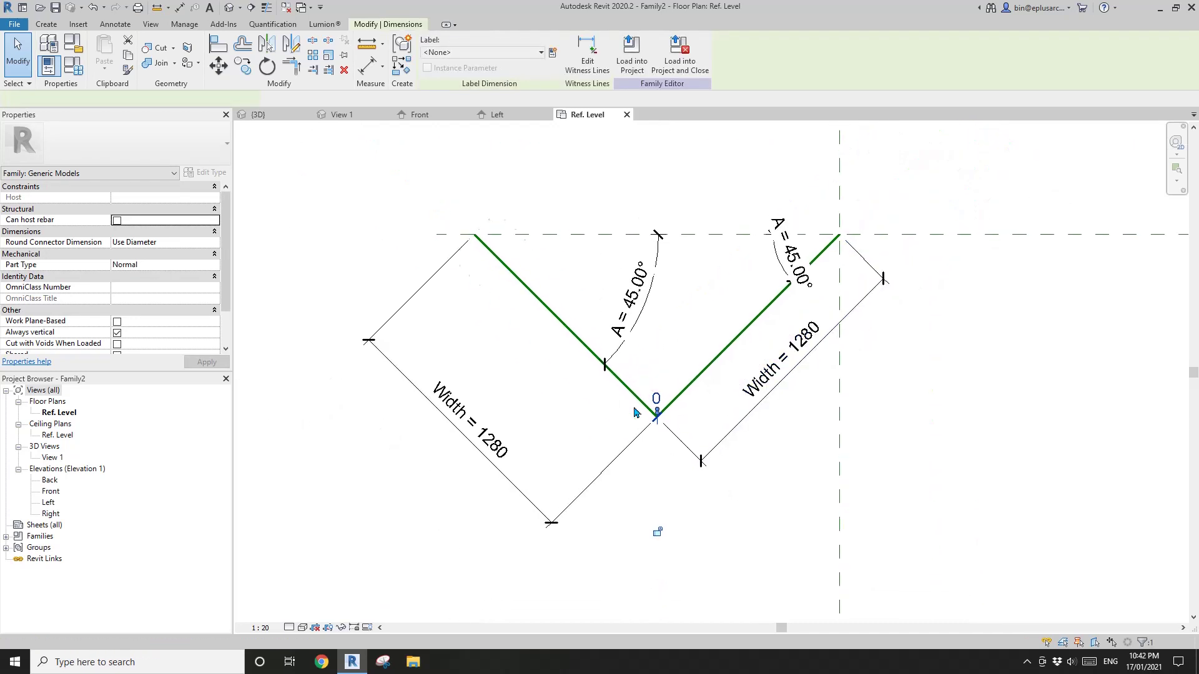
{"action": "scroll", "coordinate": [687, 417], "scroll_direction": "up", "scroll_amount": 3}
{"action": "key", "text": "Escape"}
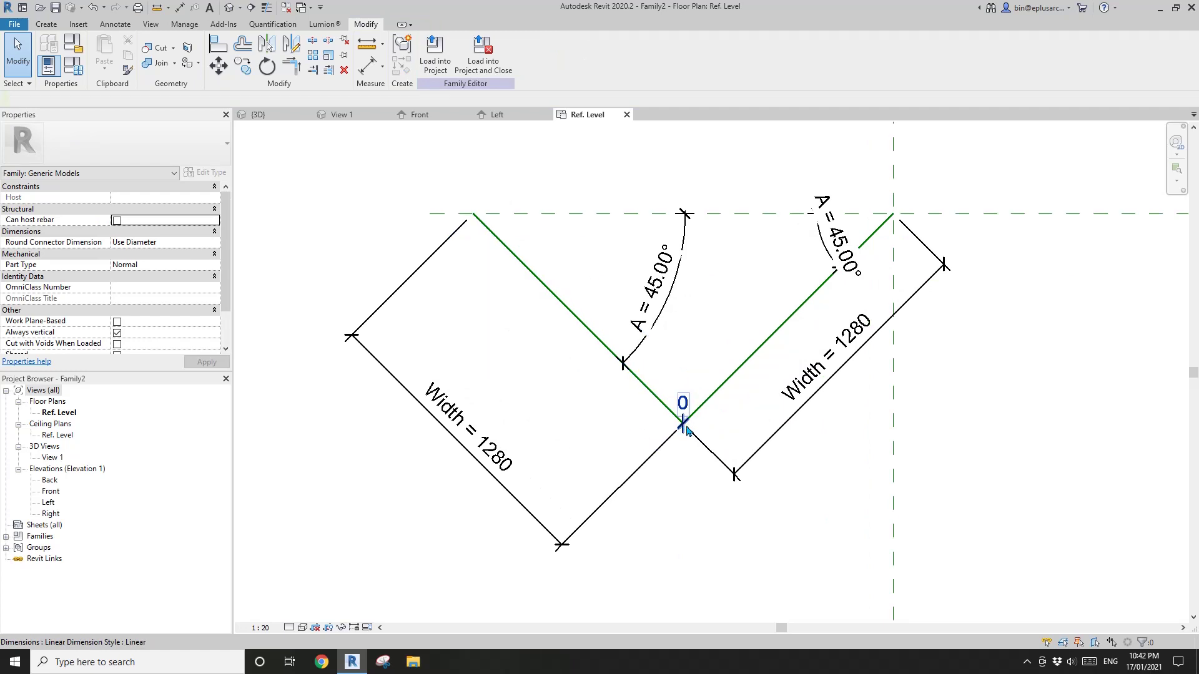
{"action": "scroll", "coordinate": [681, 430], "scroll_direction": "down", "scroll_amount": 2}
{"action": "middle_click_drag", "start_coordinate": [681, 429], "coordinate": [737, 442]}
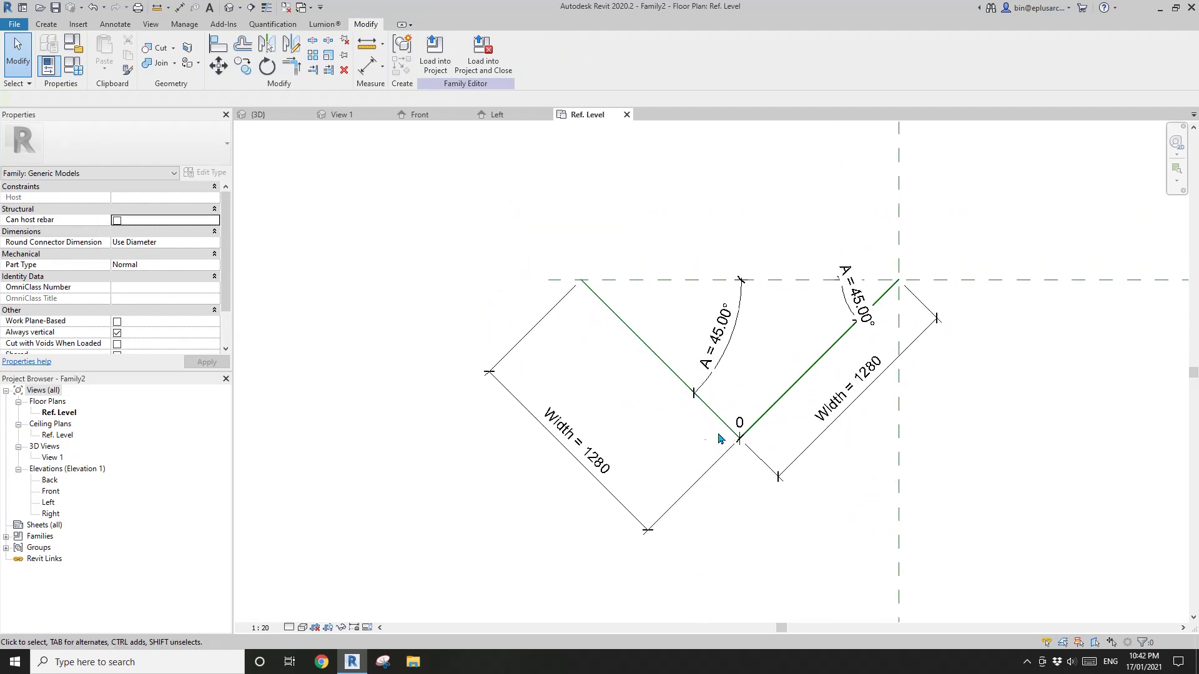
Step: Flex the connected reference lines by applying 30°, 0° and 90° to parameter A in the family types
{"action": "middle_click_drag", "start_coordinate": [647, 397], "coordinate": [772, 377]}
{"action": "left_click", "coordinate": [73, 67]}
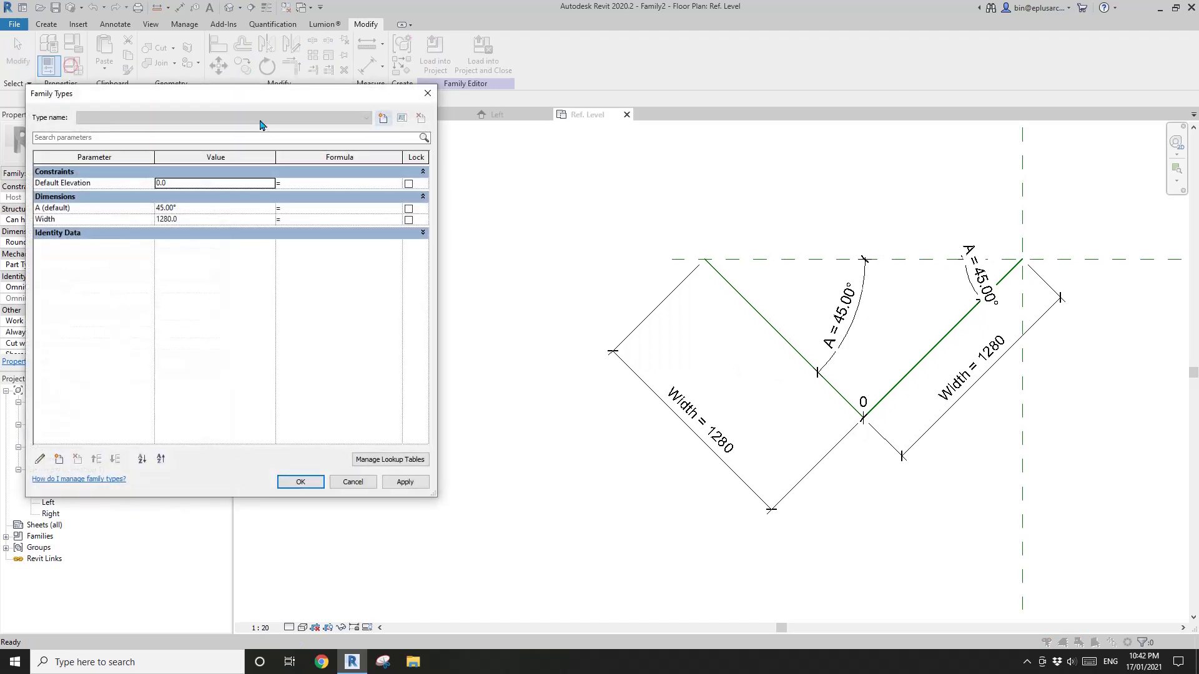
{"action": "left_click", "coordinate": [201, 208]}
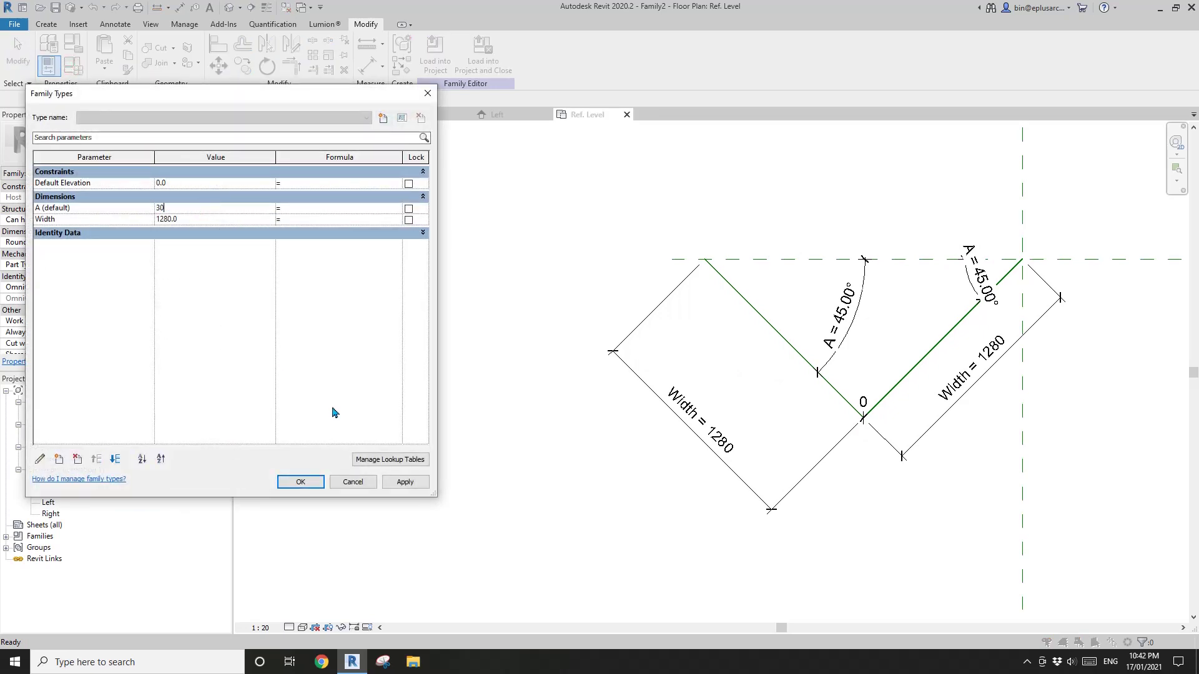
{"action": "left_click", "coordinate": [404, 483]}
{"action": "left_click", "coordinate": [208, 210]}
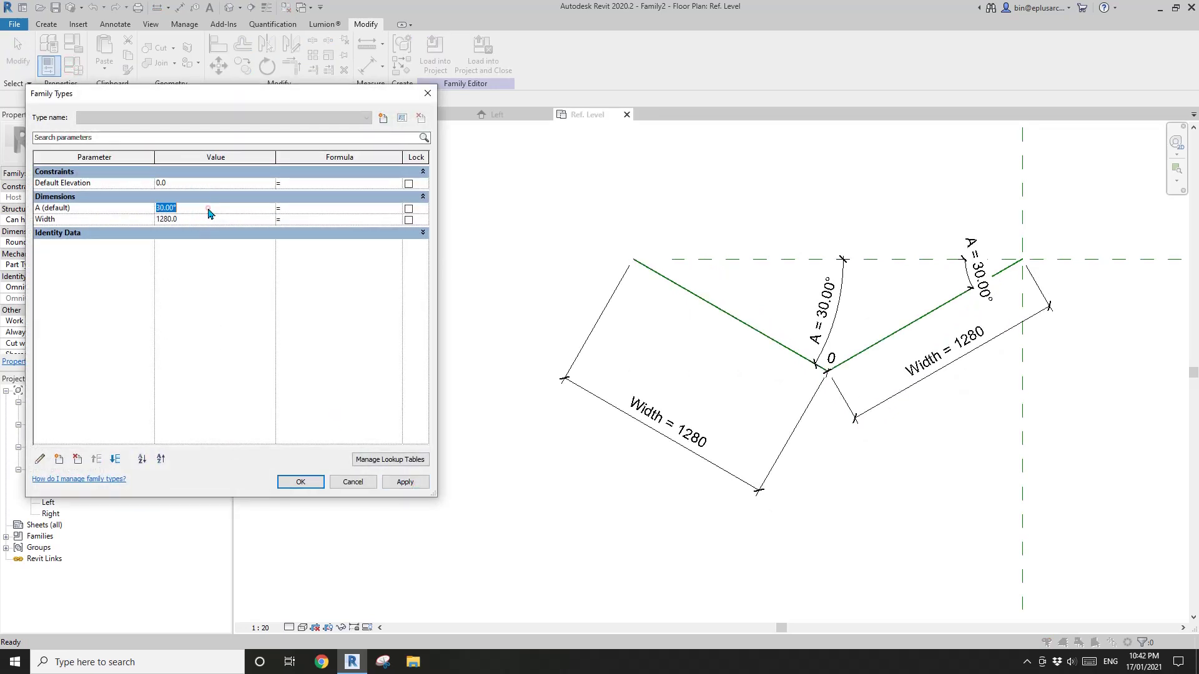
{"action": "left_click", "coordinate": [404, 483]}
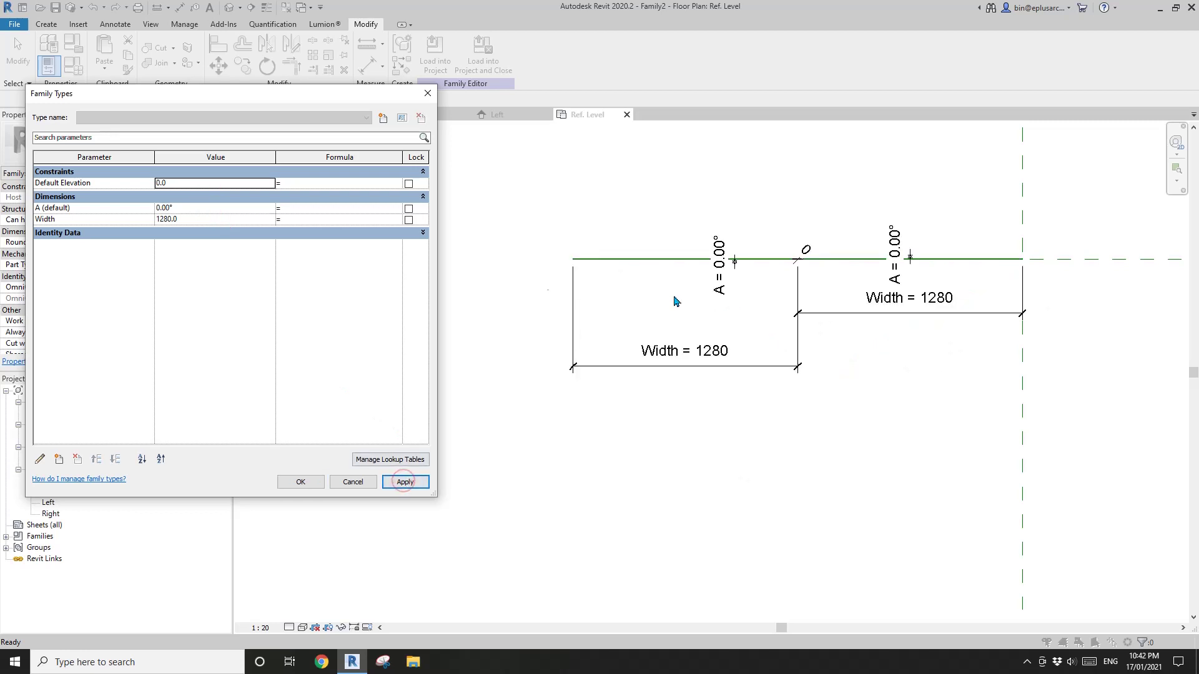
{"action": "left_click", "coordinate": [208, 211]}
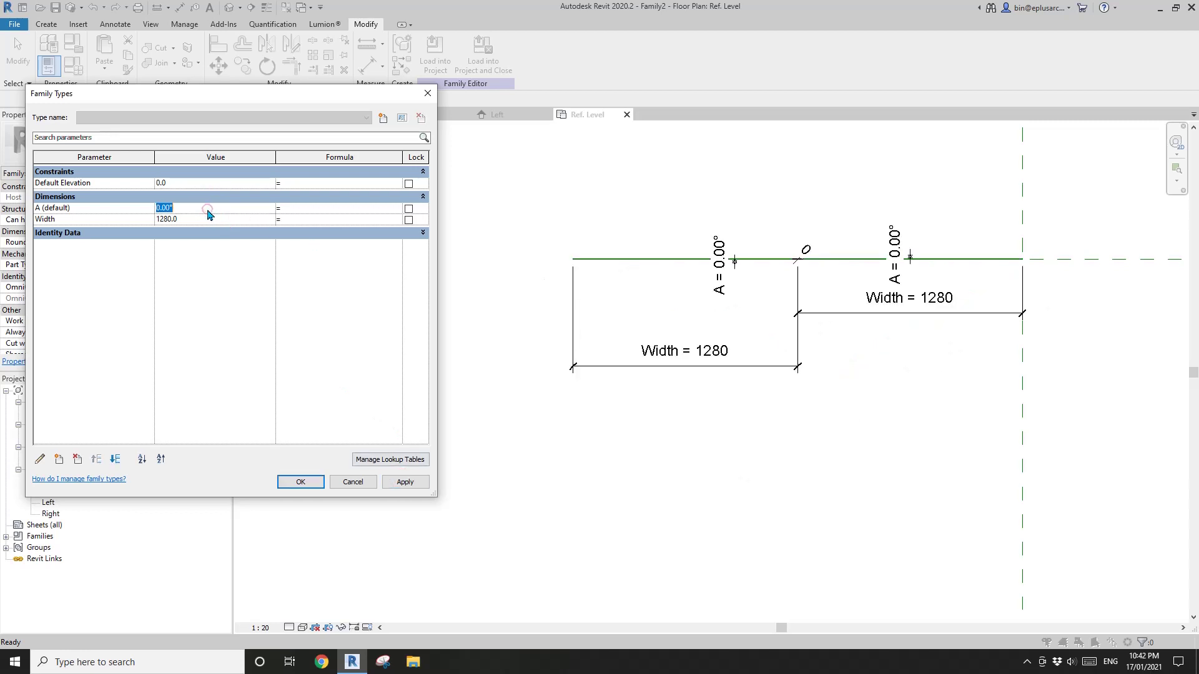
{"action": "left_click", "coordinate": [405, 482]}
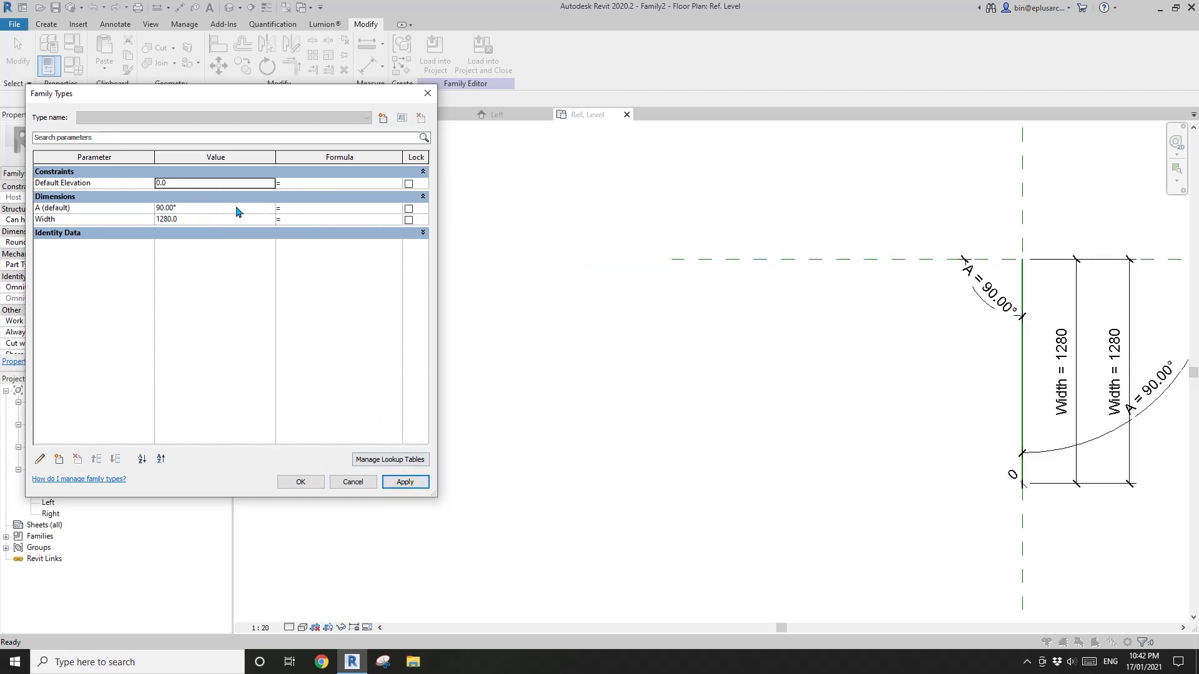
Step: Apply 70° and then 45° to parameter A, and accept the family types
{"action": "left_click", "coordinate": [228, 212]}
{"action": "left_click", "coordinate": [405, 482]}
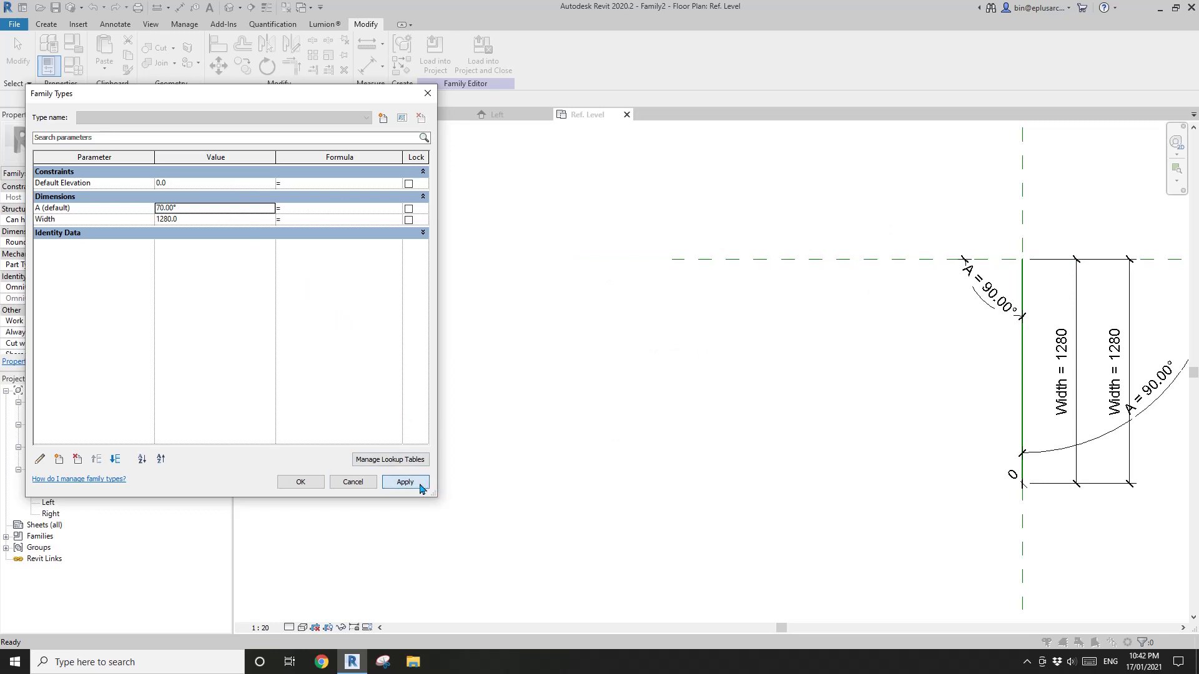
{"action": "left_click", "coordinate": [217, 208]}
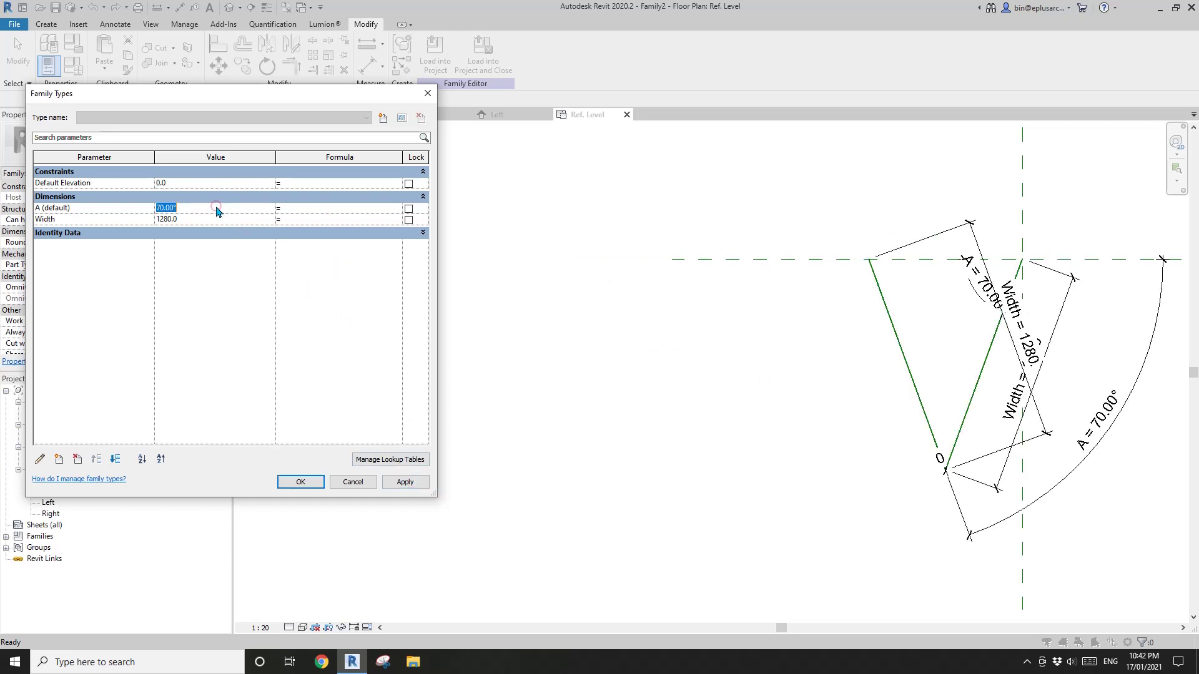
{"action": "type", "text": "45"}
{"action": "left_click", "coordinate": [412, 482]}
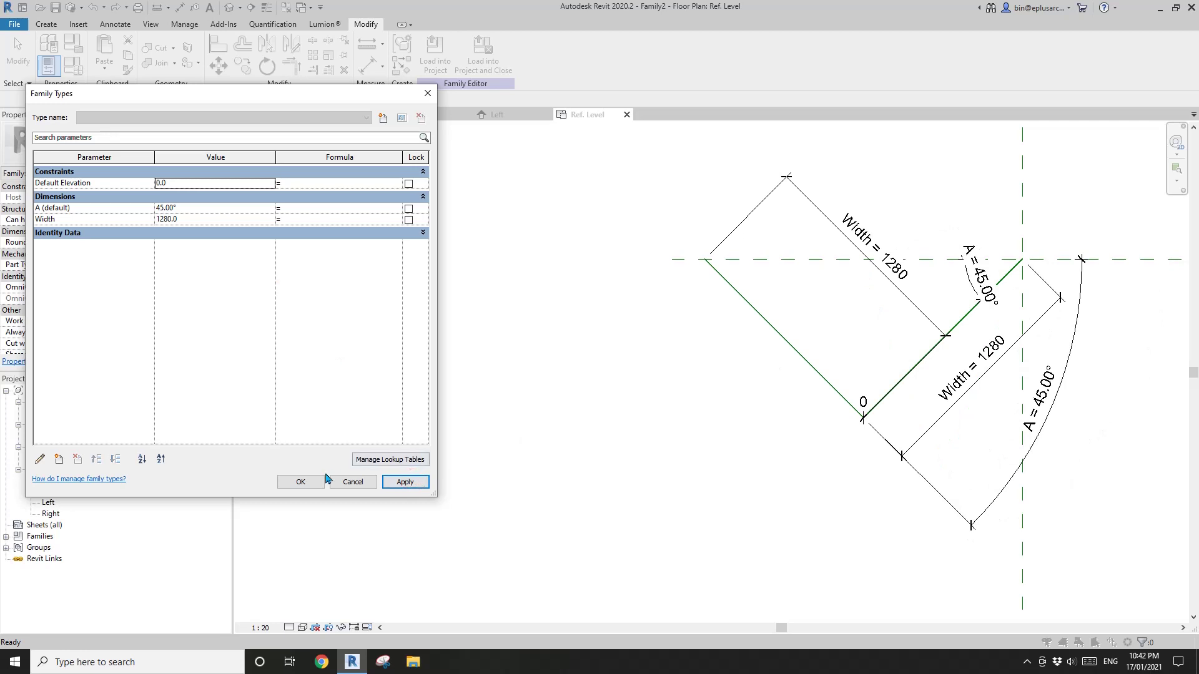
{"action": "left_click", "coordinate": [310, 483]}
Step: Make the Bookcase 20210117 family Work Plane-Based and load it into Family2
{"action": "scroll", "coordinate": [747, 372], "scroll_direction": "up", "scroll_amount": 3}
{"action": "middle_click_drag", "start_coordinate": [933, 364], "coordinate": [615, 379]}
{"action": "scroll", "coordinate": [692, 356], "scroll_direction": "down", "scroll_amount": 1}
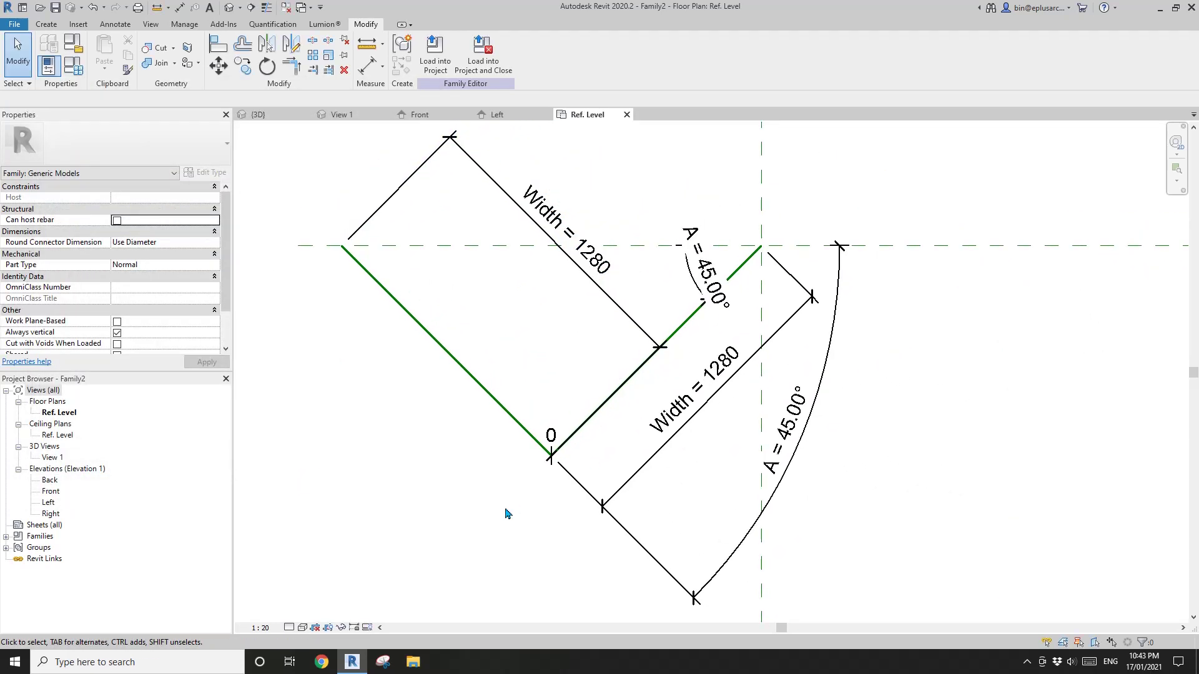
{"action": "middle_click_drag", "start_coordinate": [407, 176], "coordinate": [404, 191]}
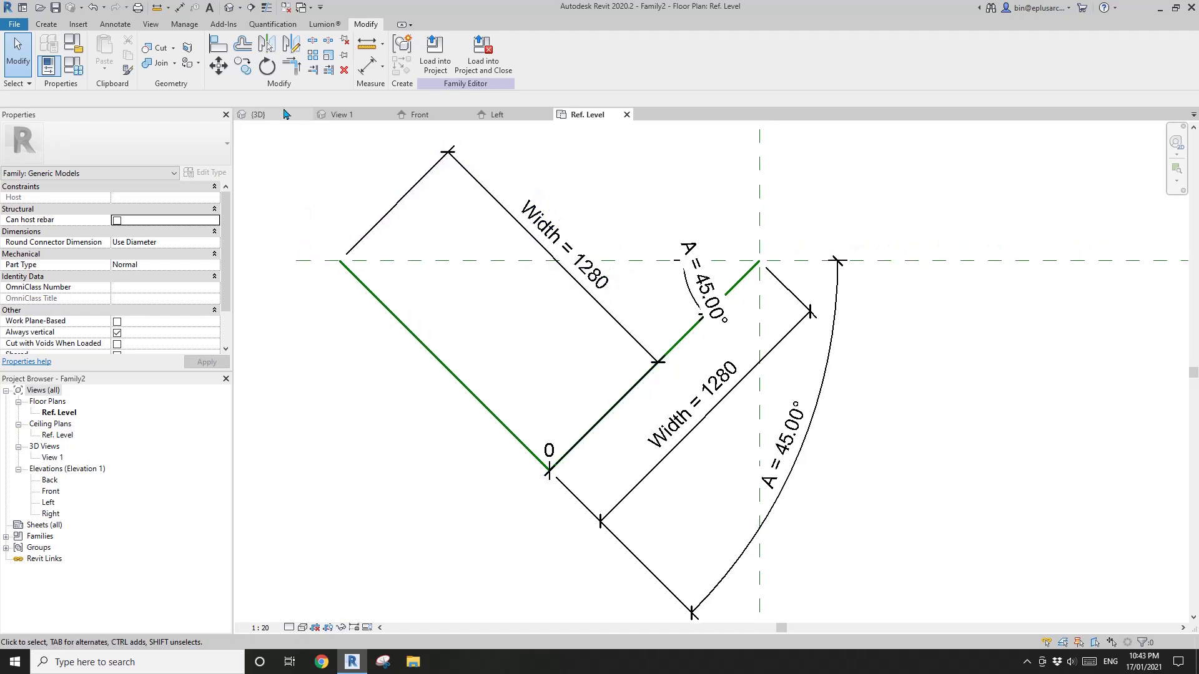
{"action": "left_click", "coordinate": [273, 116]}
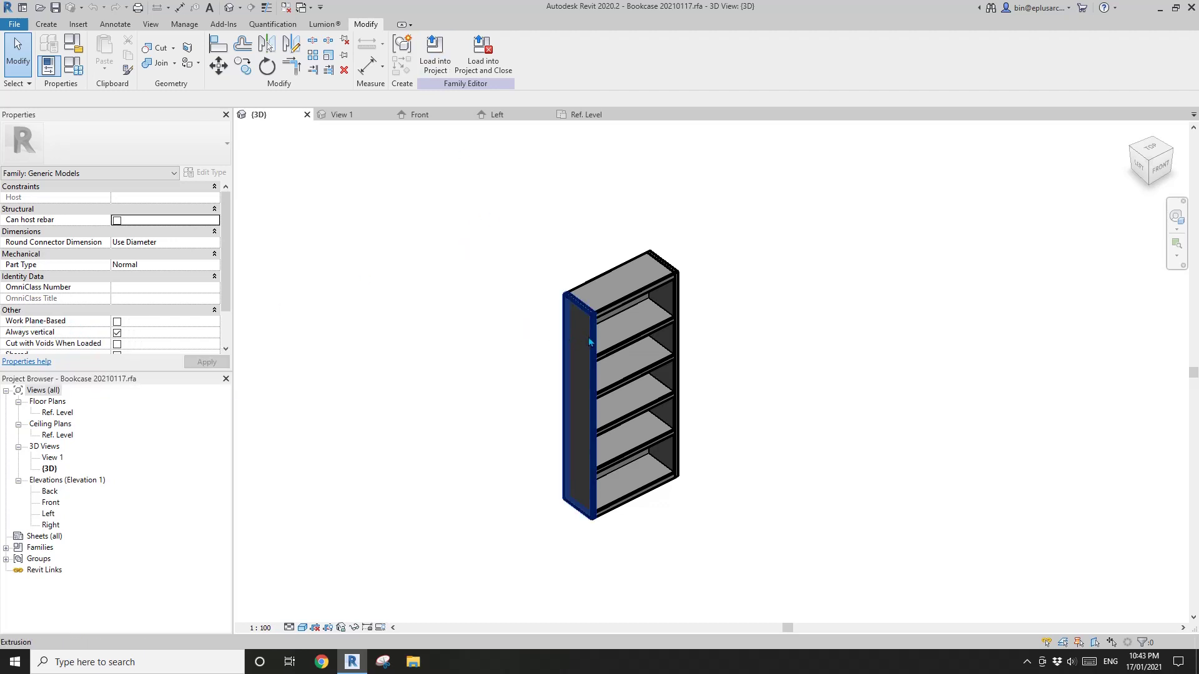
{"action": "left_click", "coordinate": [117, 321]}
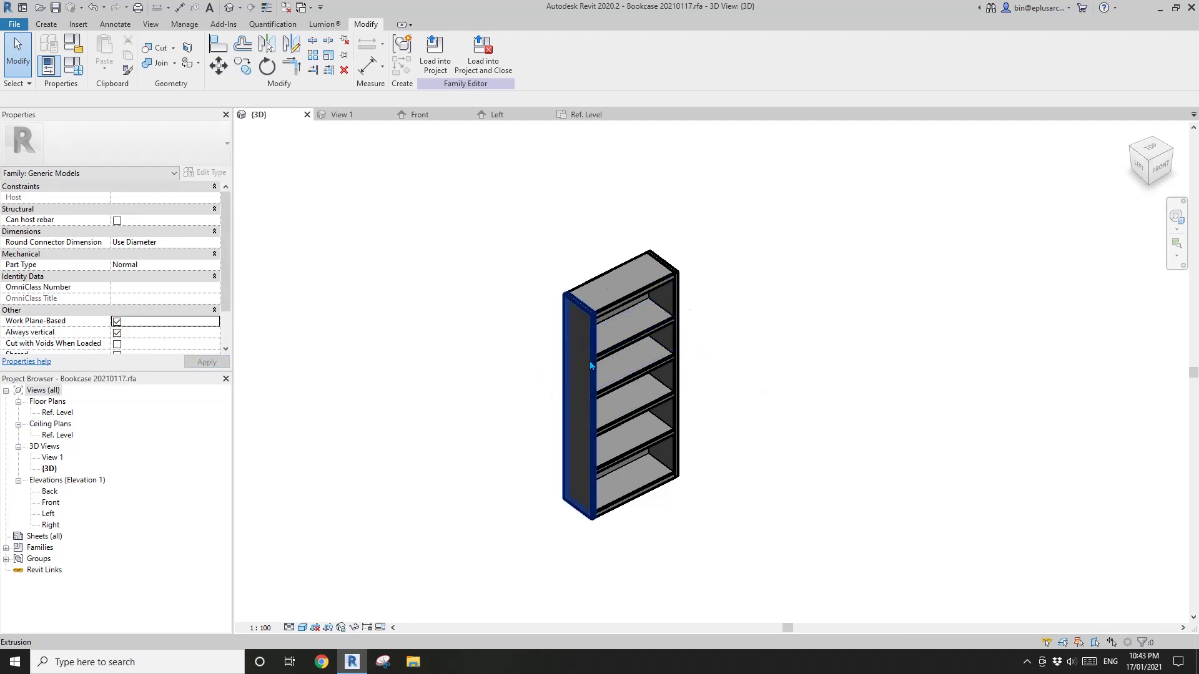
{"action": "left_click", "coordinate": [447, 73]}
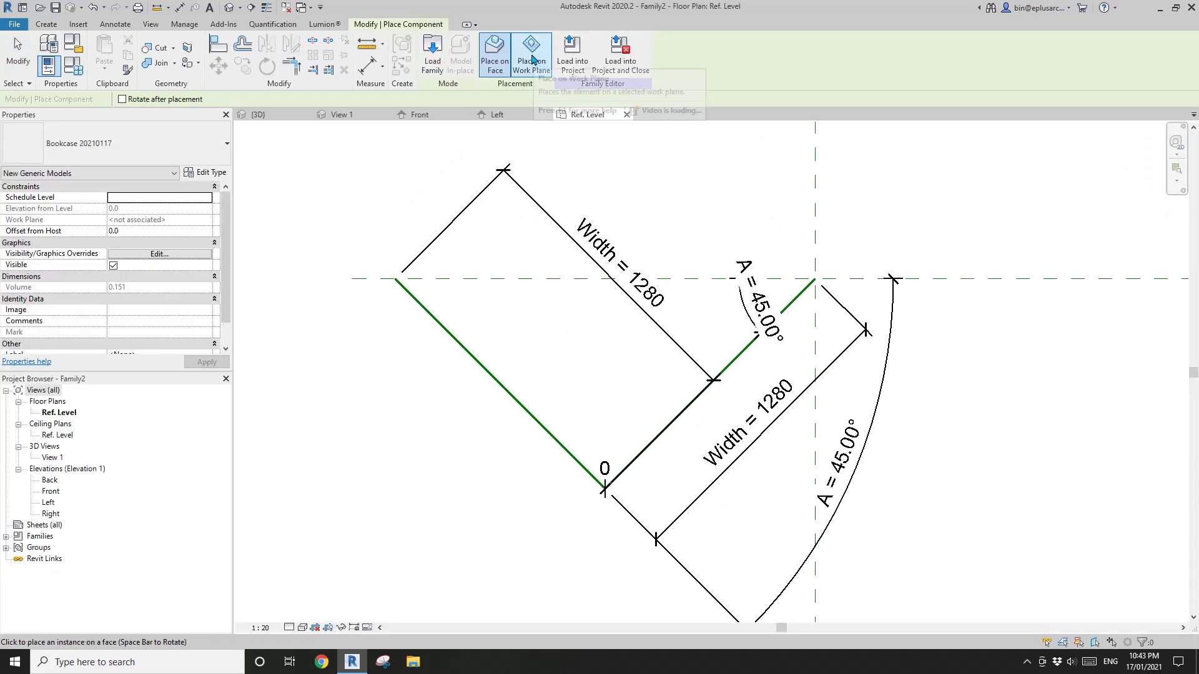
Step: Set the bookcase to be placed on a work plane picked from the right-hand diagonal reference line
{"action": "left_click", "coordinate": [532, 58]}
{"action": "left_click", "coordinate": [333, 101]}
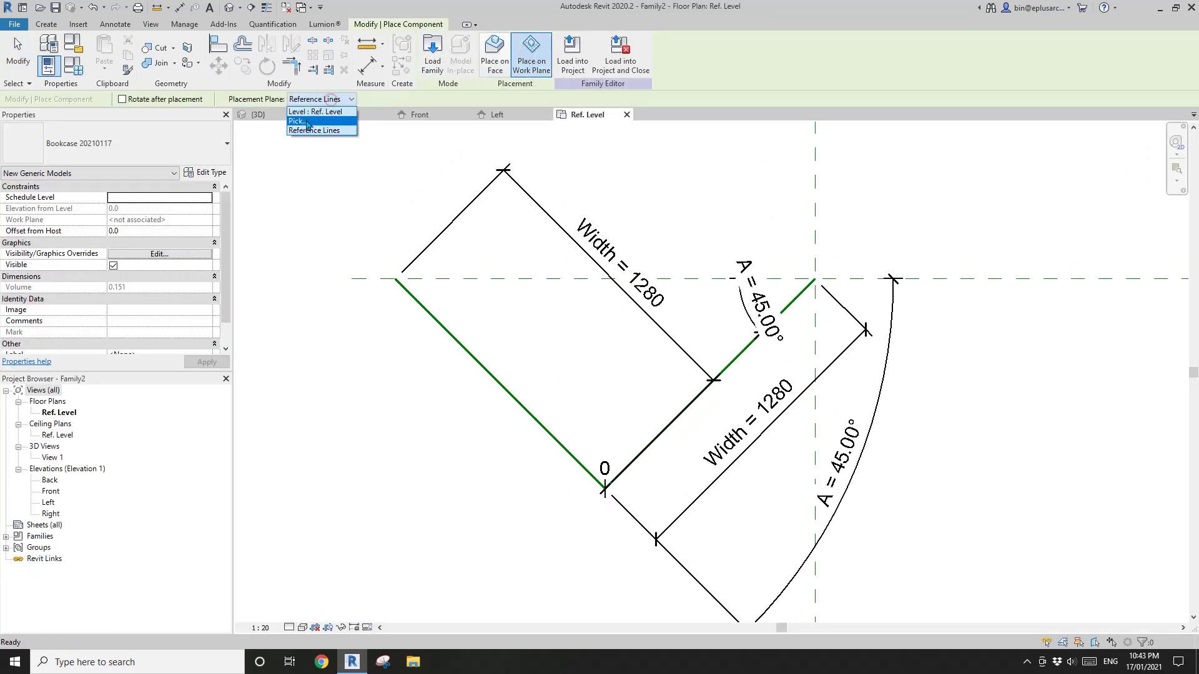
{"action": "left_click", "coordinate": [300, 122]}
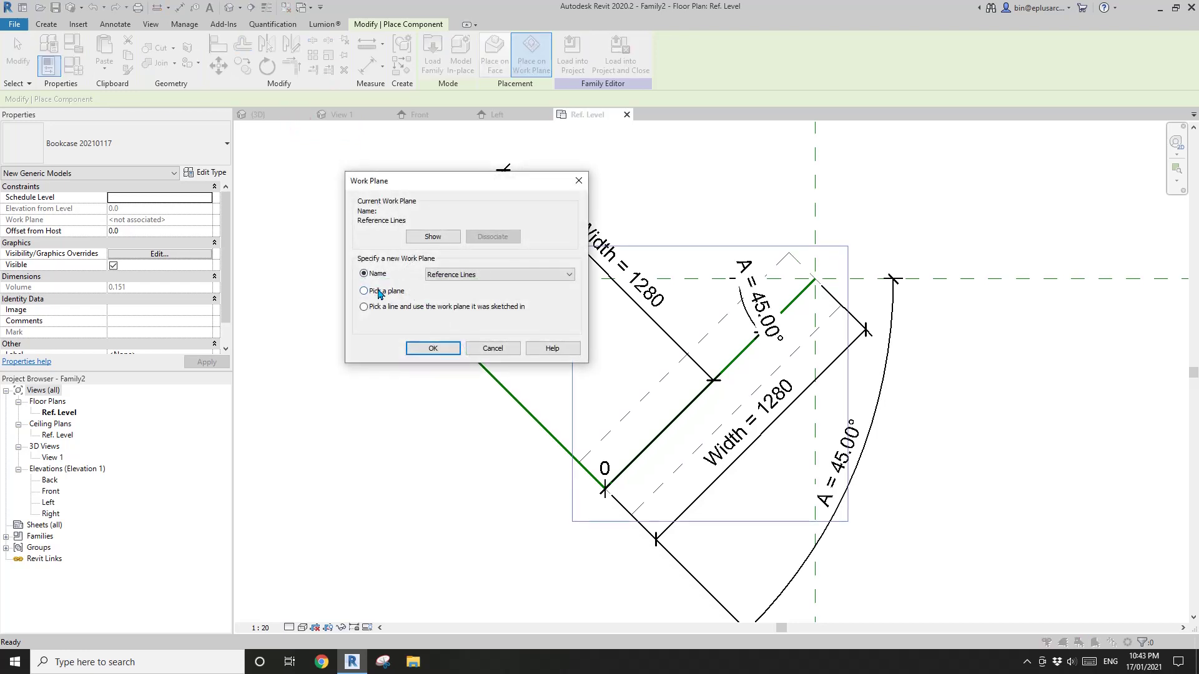
{"action": "left_click", "coordinate": [433, 349]}
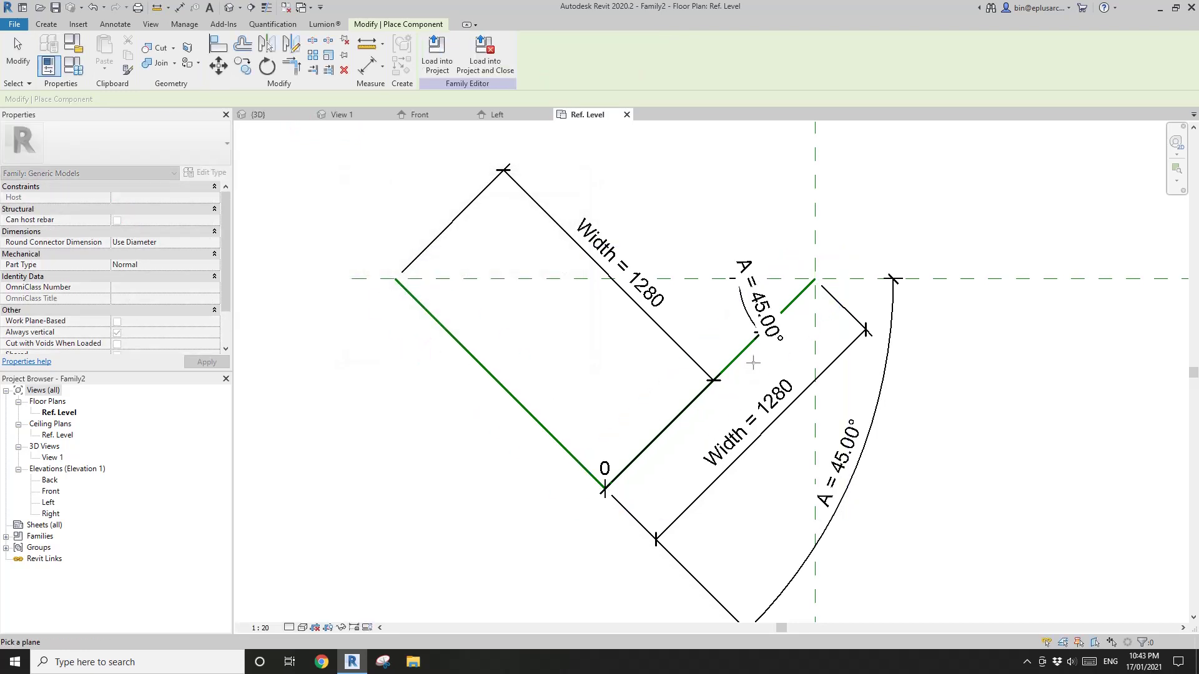
{"action": "left_click", "coordinate": [736, 362]}
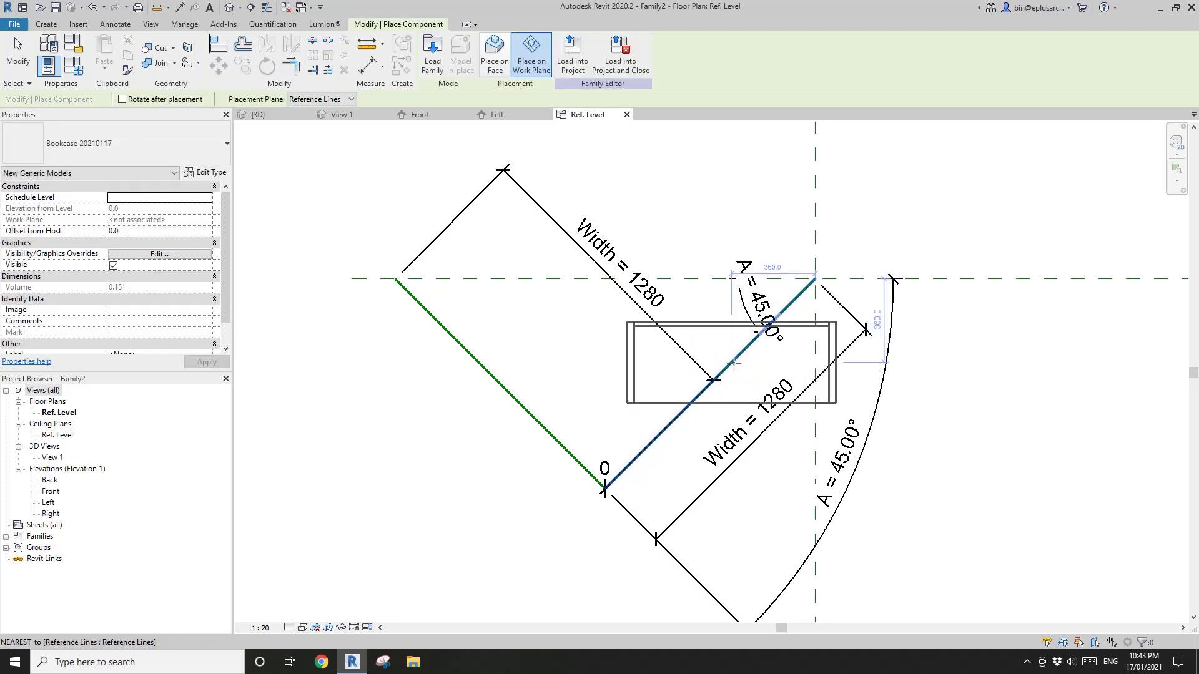
Step: Rotate the bookcase parallel to the right-hand diagonal reference line and place it at the line's midpoint
{"action": "key", "text": "space"}
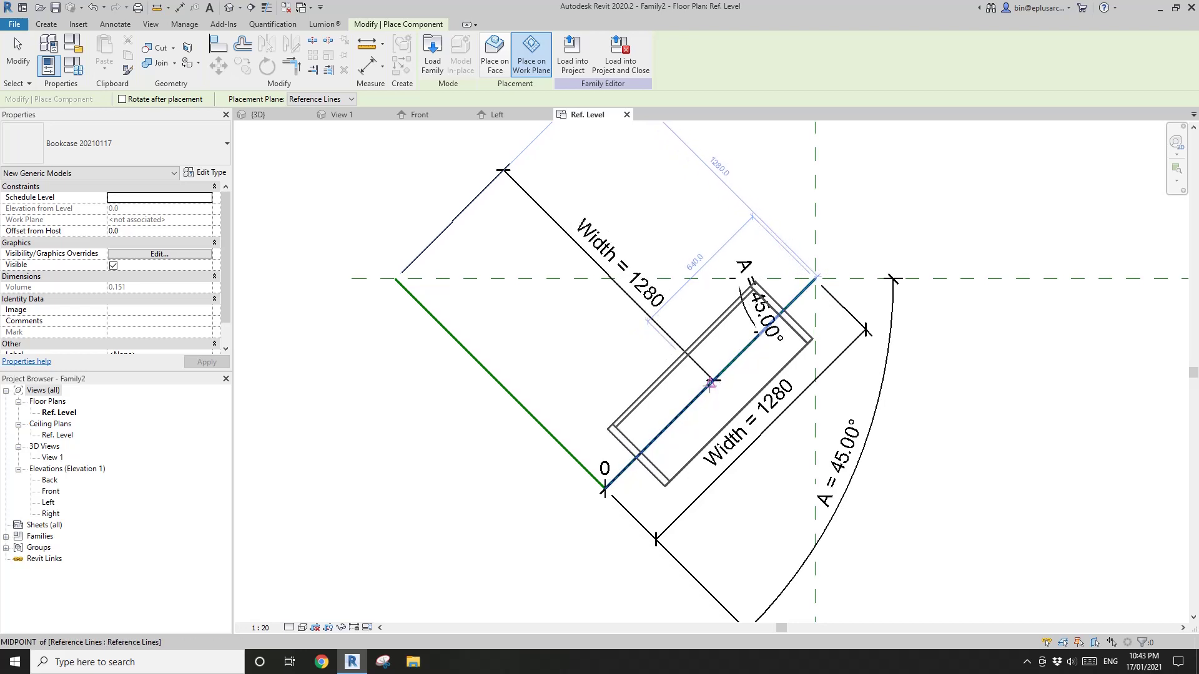
{"action": "left_click", "coordinate": [710, 385]}
{"action": "middle_click_drag", "start_coordinate": [728, 394], "coordinate": [695, 394]}
{"action": "key", "text": "Escape"}
{"action": "scroll", "coordinate": [716, 329], "scroll_direction": "down", "scroll_amount": 1}
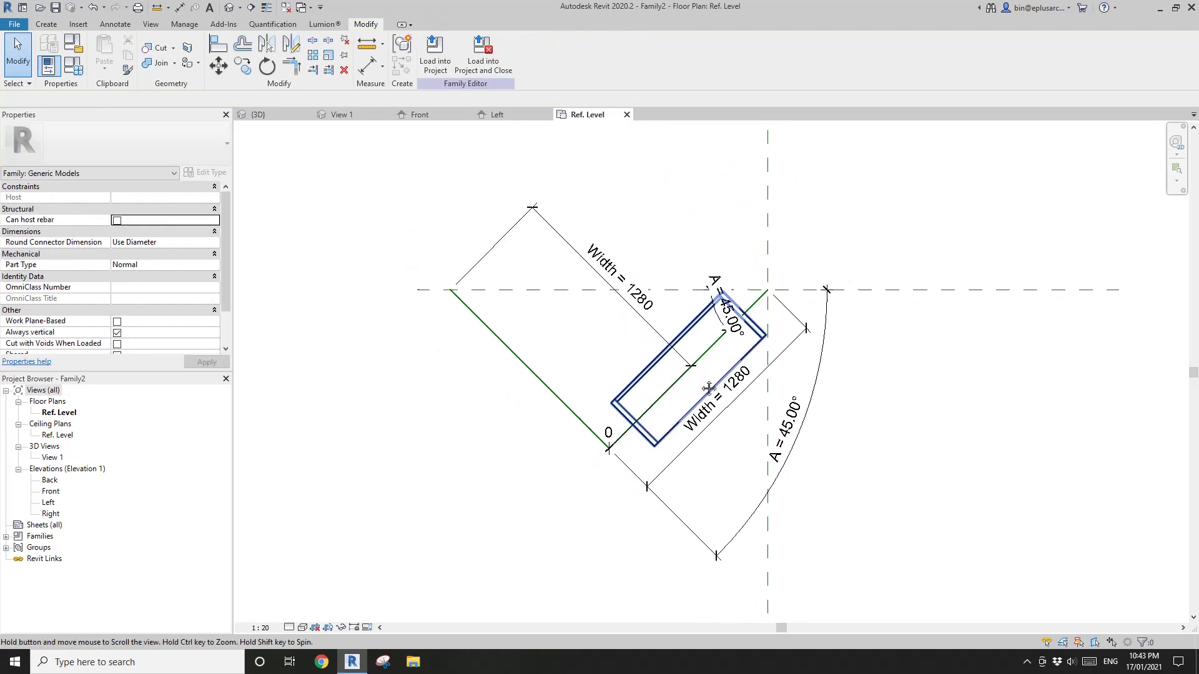
Step: Set parameter A to 30° in the family types to test whether the placed bookcase follows its reference line
{"action": "middle_click_drag", "start_coordinate": [597, 379], "coordinate": [680, 385]}
{"action": "left_click", "coordinate": [73, 65]}
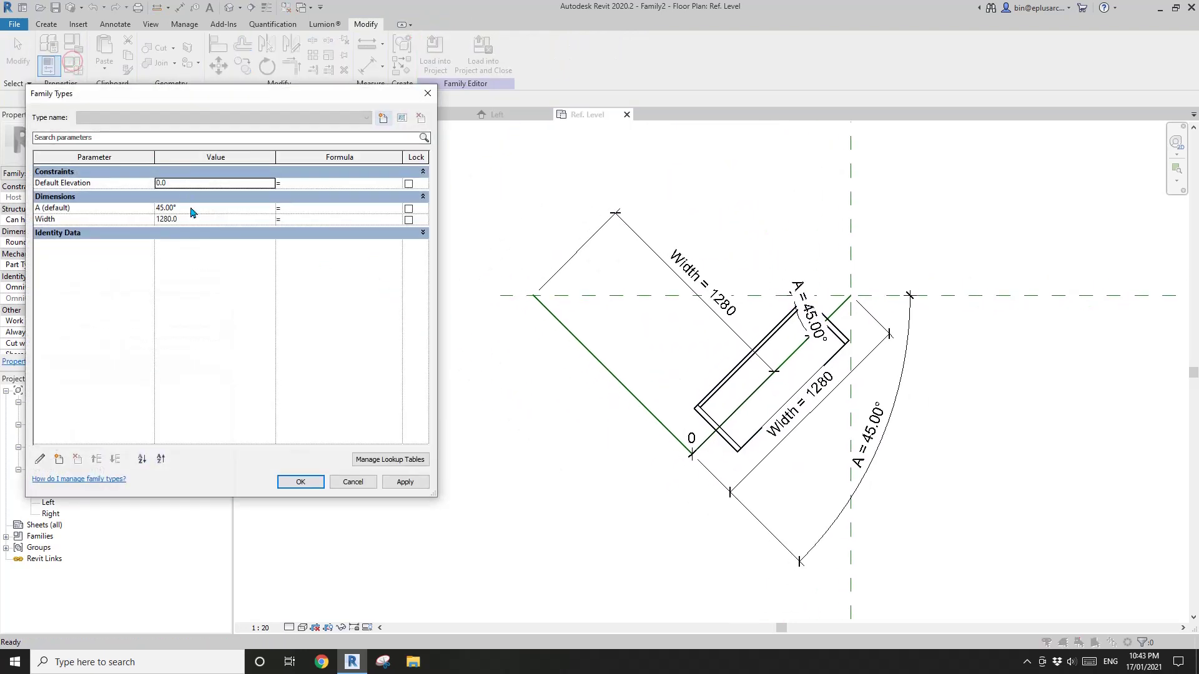
{"action": "left_click", "coordinate": [195, 210]}
{"action": "type", "text": "30"}
{"action": "left_click", "coordinate": [415, 483]}
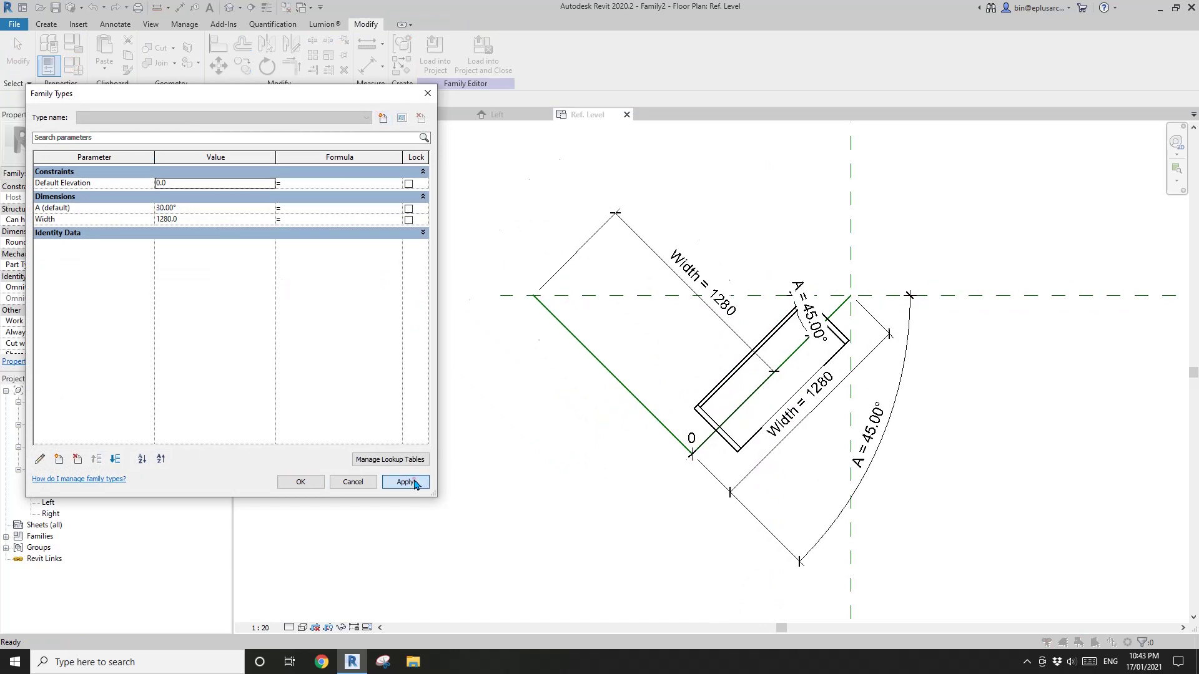
{"action": "left_click", "coordinate": [306, 484]}
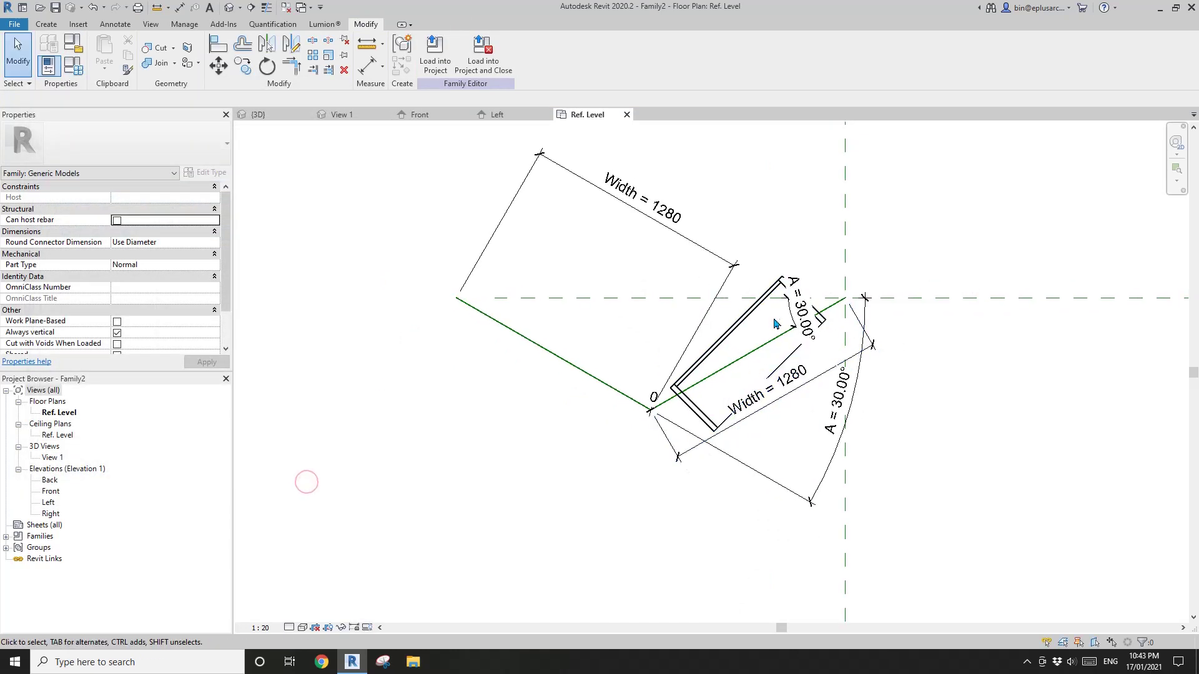
{"action": "scroll", "coordinate": [735, 348], "scroll_direction": "up", "scroll_amount": 1}
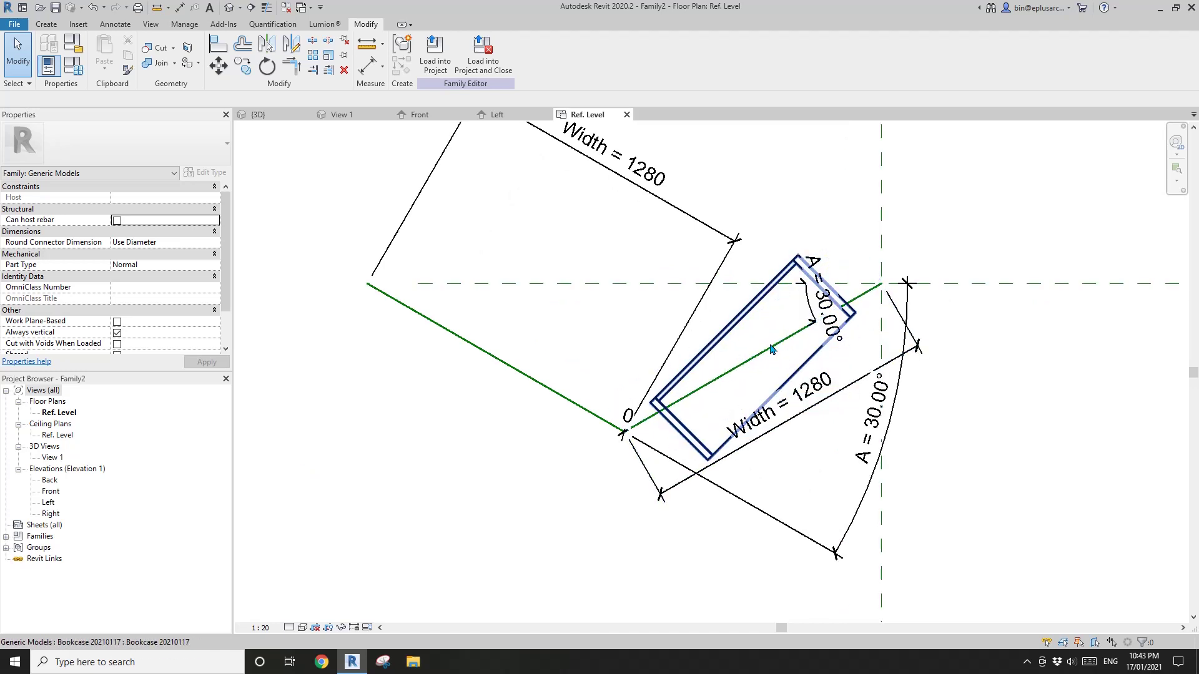
Step: Turn off Always vertical in the Bookcase 20210117 family and reload it into Family2, overwriting the existing version
{"action": "middle_click_drag", "start_coordinate": [802, 351], "coordinate": [731, 402]}
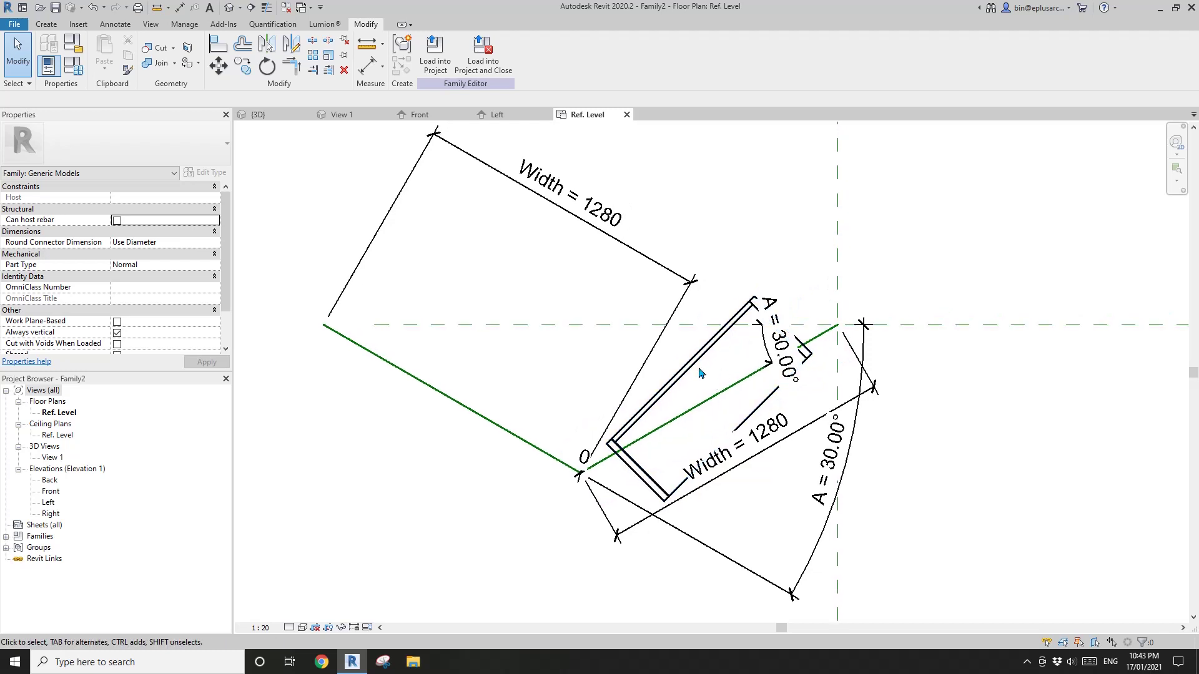
{"action": "left_click", "coordinate": [675, 385]}
{"action": "scroll", "coordinate": [680, 385], "scroll_direction": "down", "scroll_amount": 1}
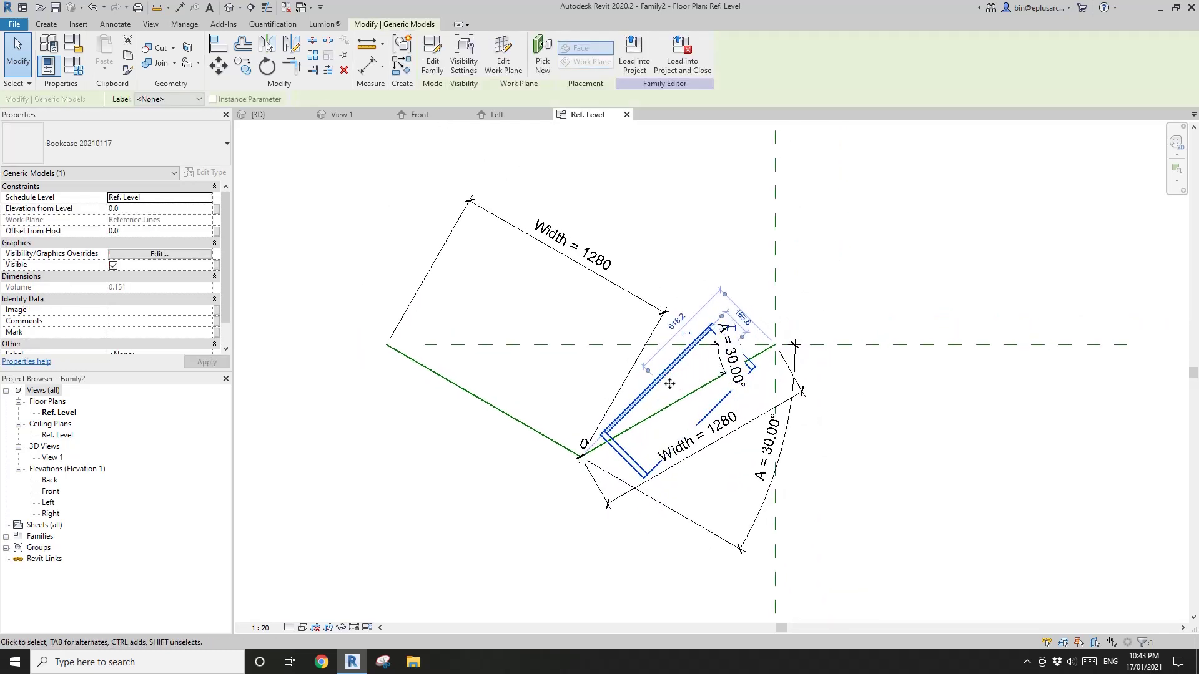
{"action": "middle_click_drag", "start_coordinate": [668, 384], "coordinate": [663, 387]}
{"action": "key", "text": "Escape"}
{"action": "left_click", "coordinate": [280, 115]}
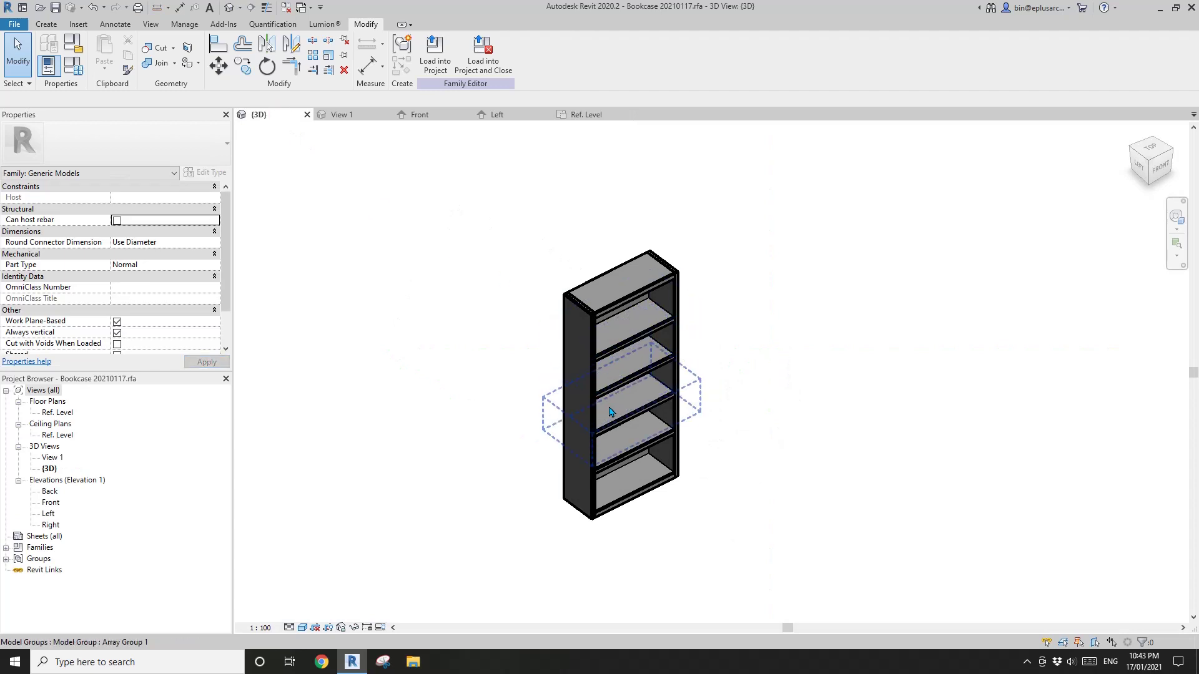
{"action": "left_click", "coordinate": [117, 333]}
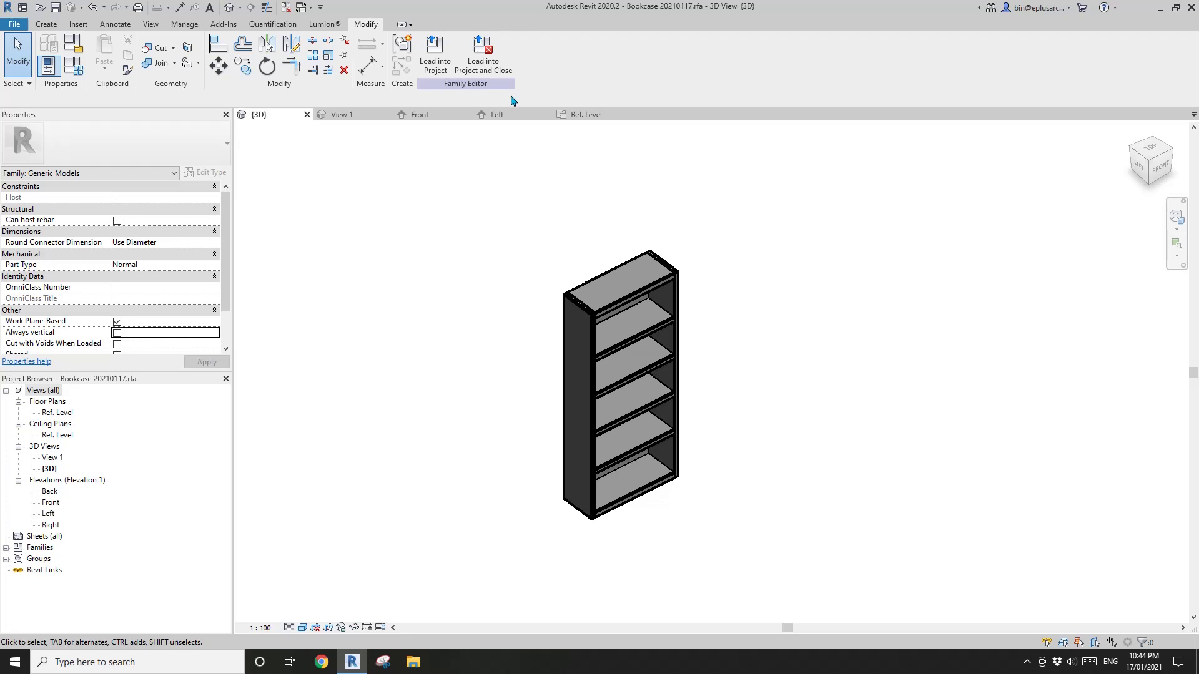
{"action": "left_click", "coordinate": [440, 55]}
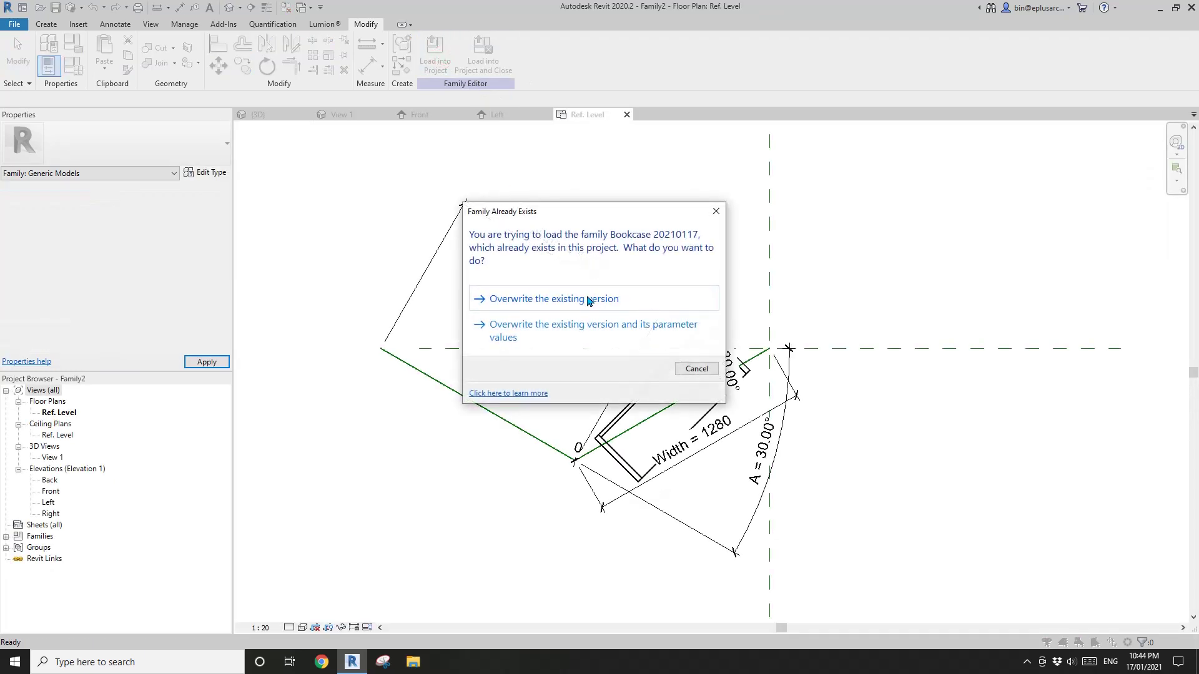
{"action": "left_click", "coordinate": [588, 301]}
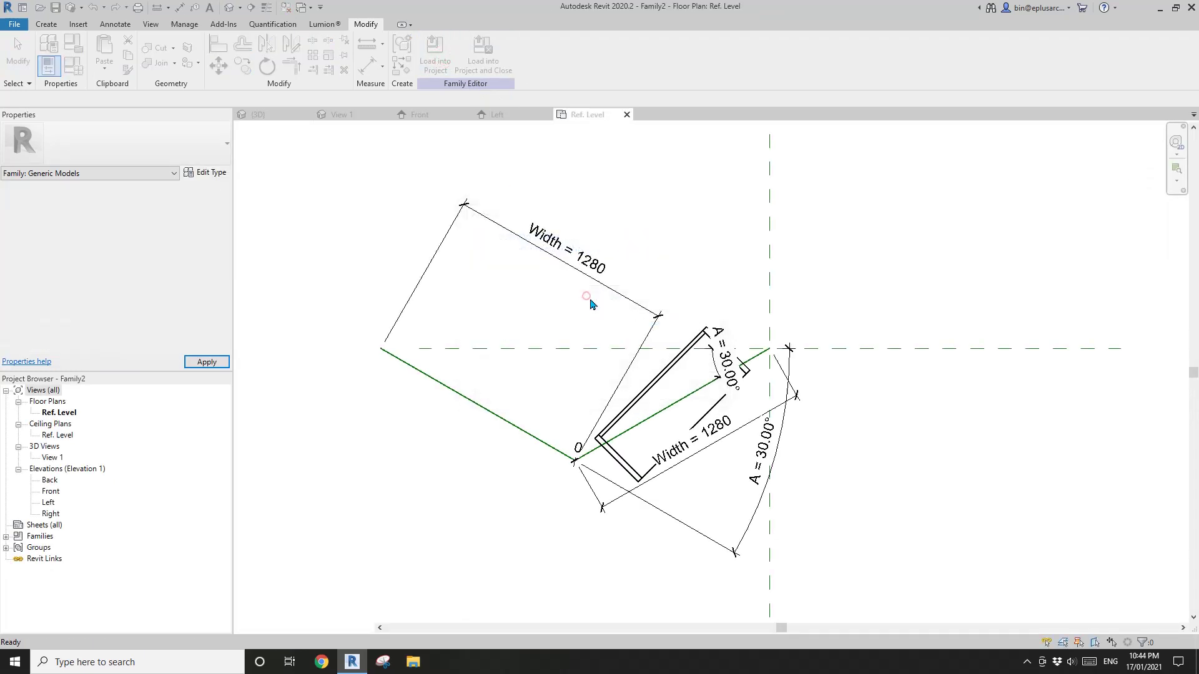
Step: Align the bookcase's Center (Front/Back) plane to the right-hand diagonal reference line
{"action": "key", "text": "a"}
{"action": "key", "text": "l"}
{"action": "left_click", "coordinate": [696, 379]}
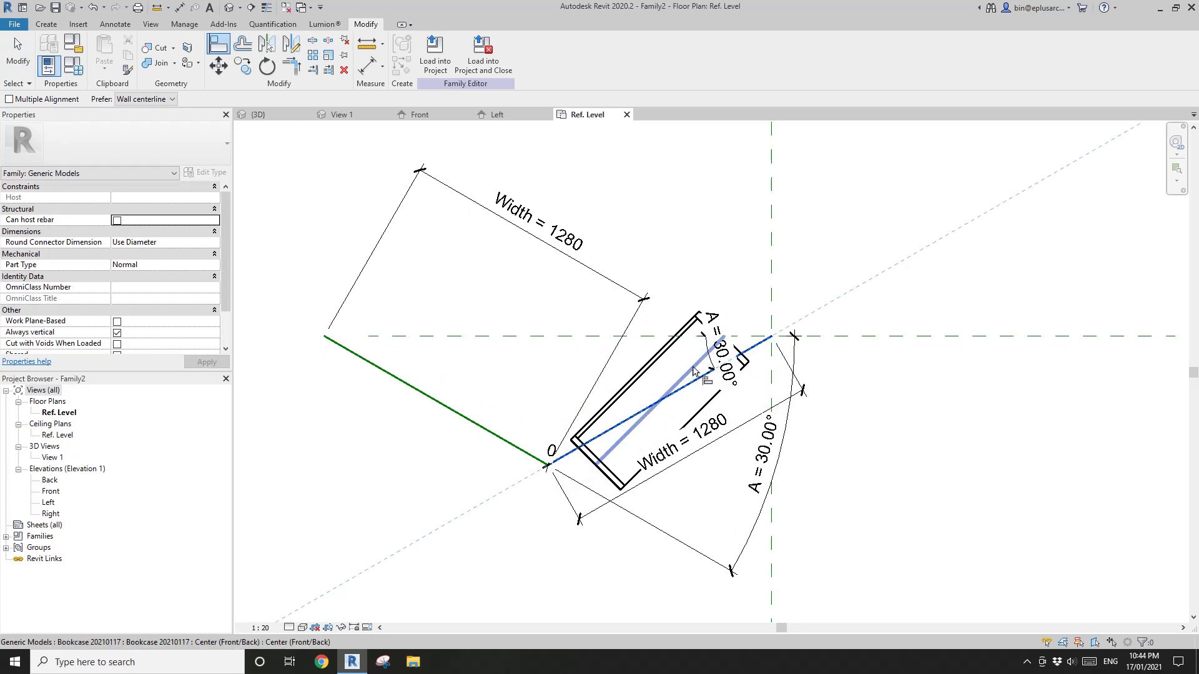
{"action": "left_click", "coordinate": [698, 373]}
{"action": "key", "text": "Escape"}
{"action": "key", "text": "Escape"}
{"action": "middle_click_drag", "start_coordinate": [498, 373], "coordinate": [627, 376]}
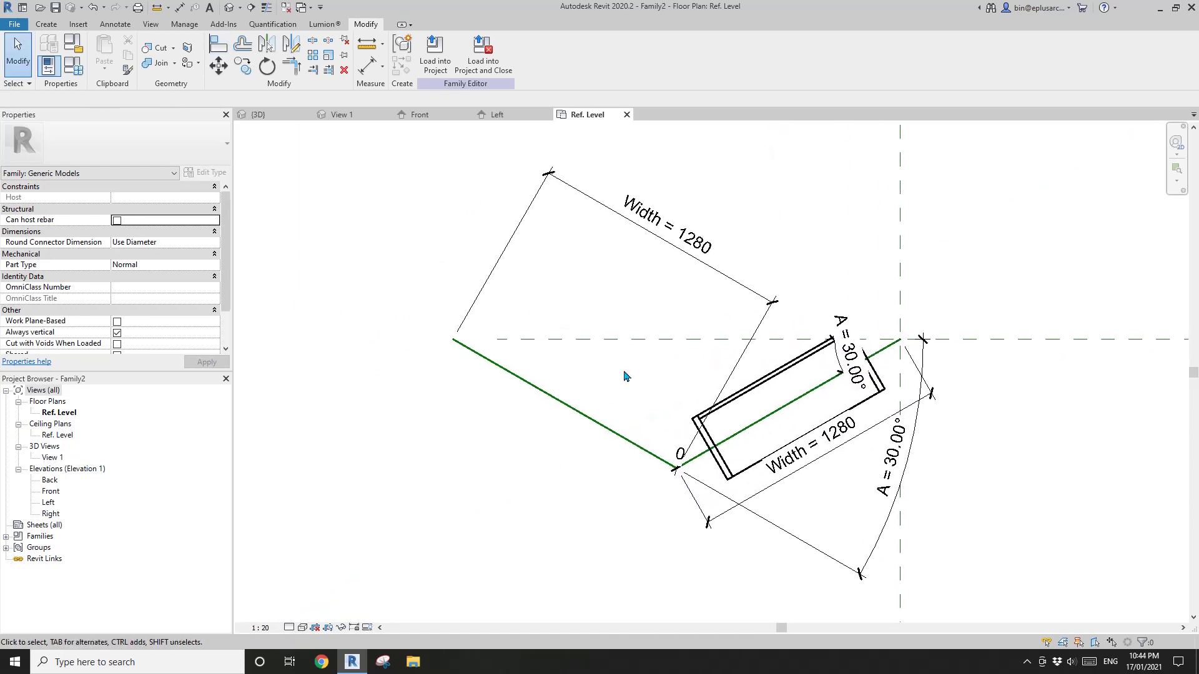
Step: Flex parameter A through 45°, 70° and back to 30° to test whether the bookcase rotates with its reference line
{"action": "left_click", "coordinate": [73, 65]}
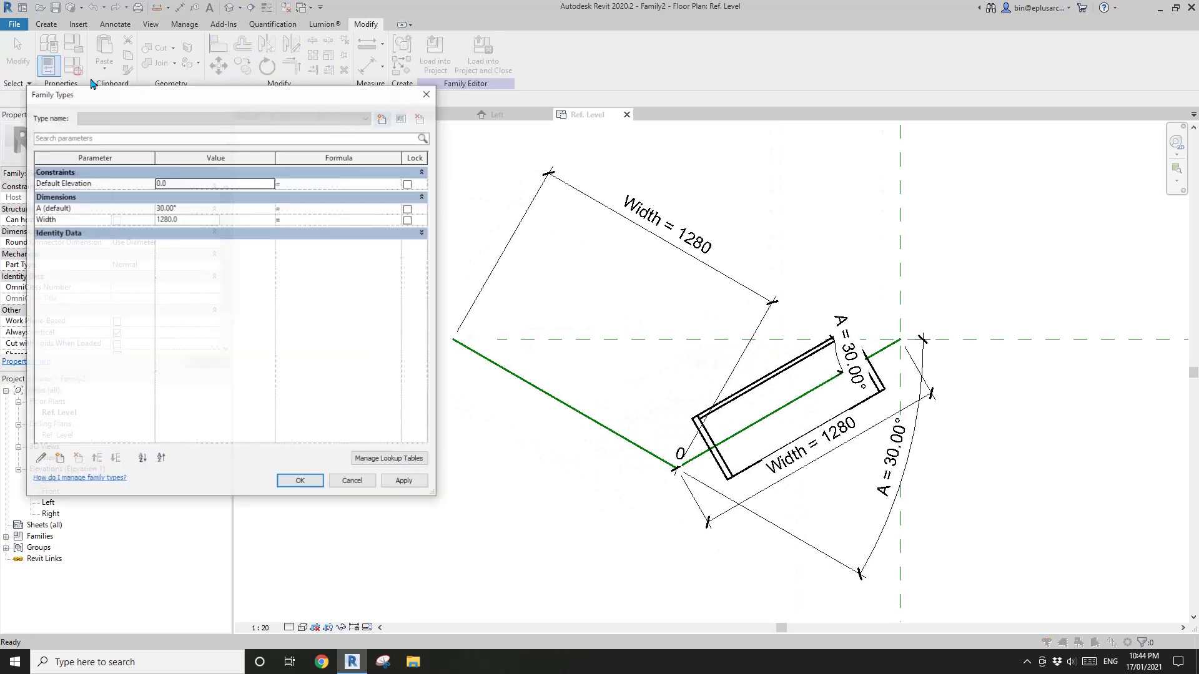
{"action": "left_click", "coordinate": [195, 209]}
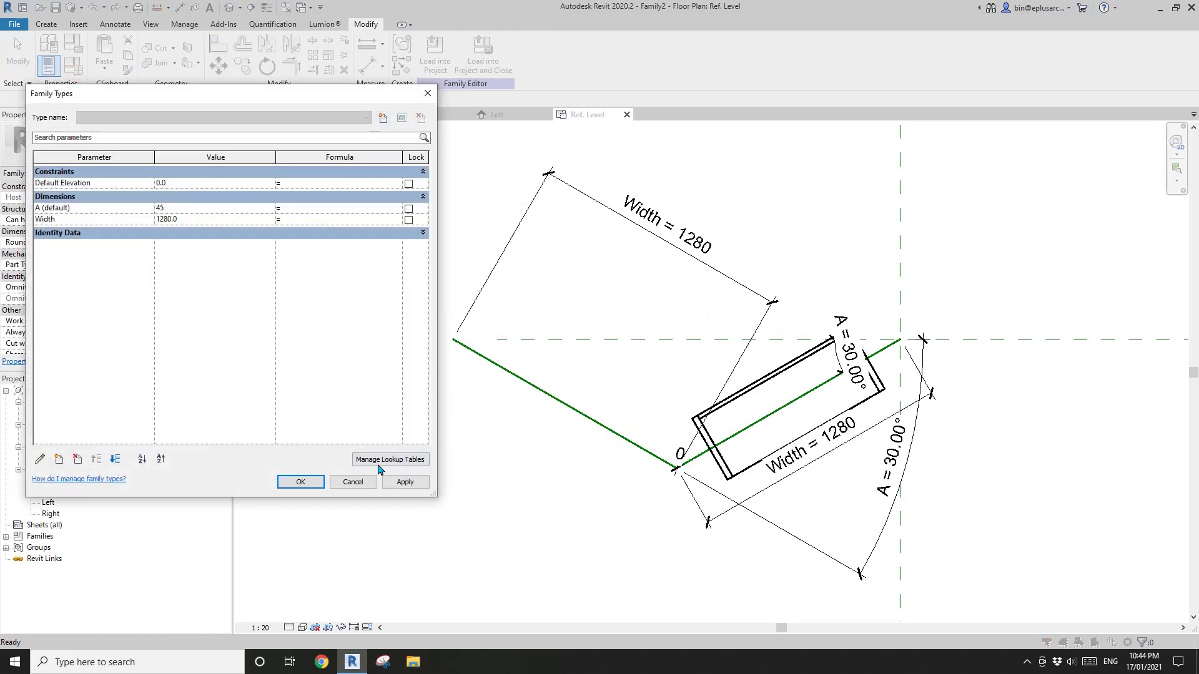
{"action": "left_click", "coordinate": [405, 482]}
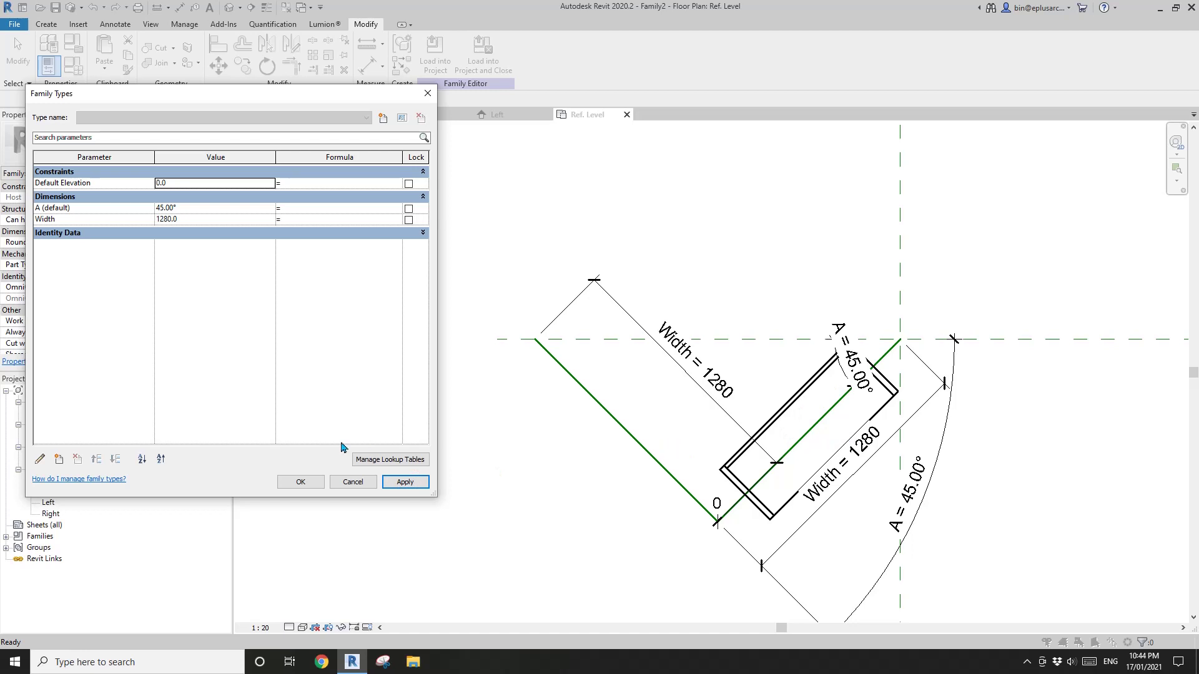
{"action": "left_click", "coordinate": [206, 209]}
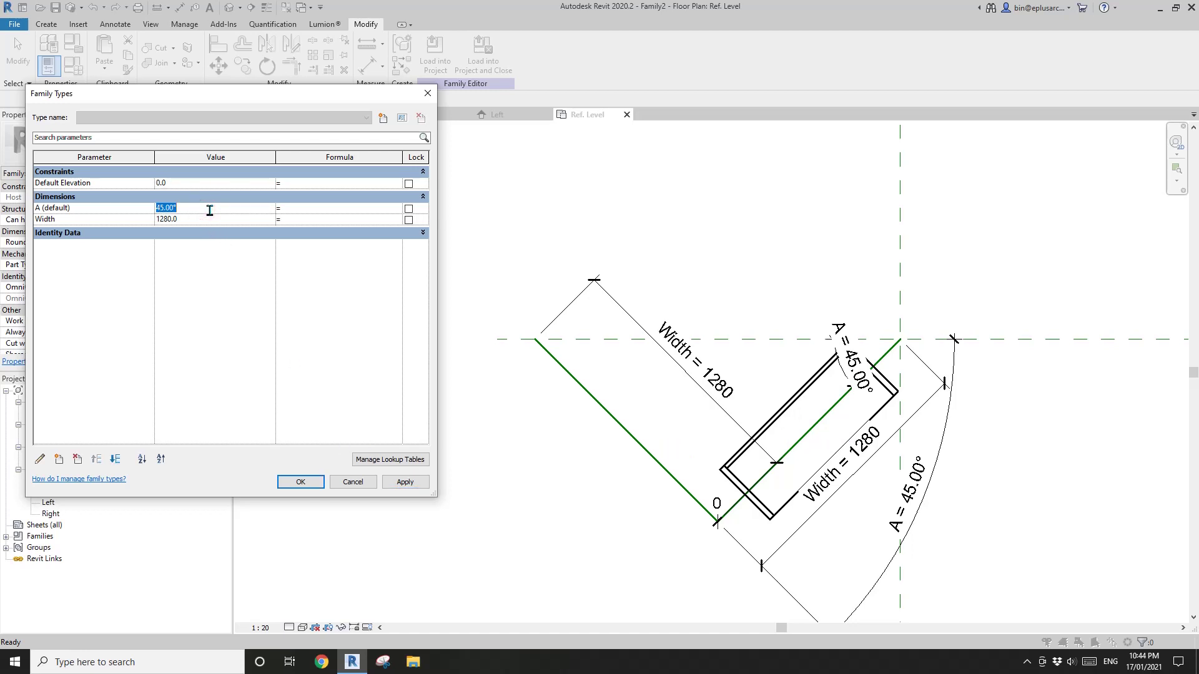
{"action": "left_click", "coordinate": [403, 482]}
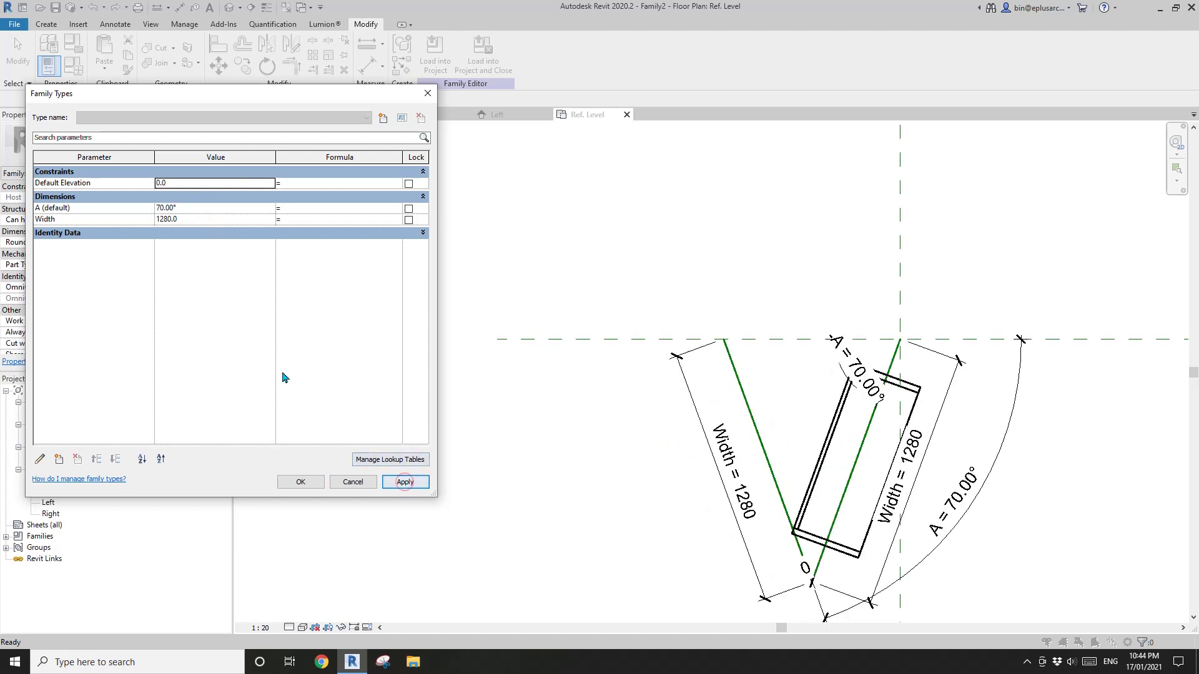
{"action": "left_click", "coordinate": [205, 210]}
{"action": "type", "text": "30"}
{"action": "left_click", "coordinate": [405, 482]}
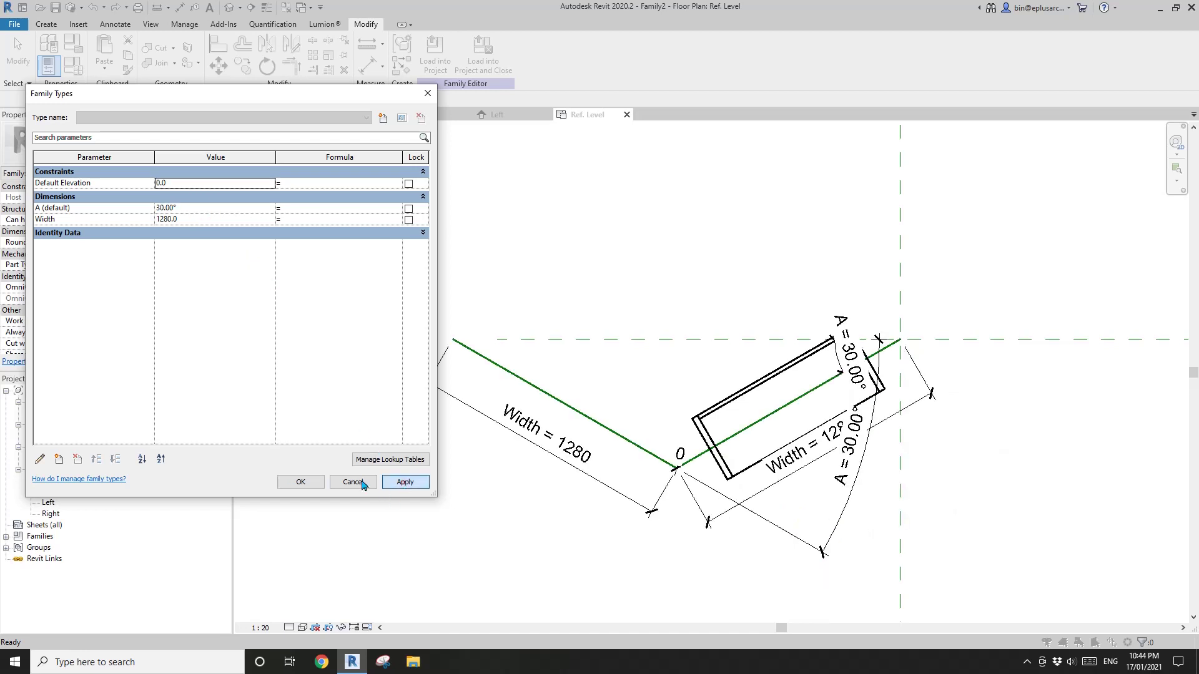
{"action": "left_click", "coordinate": [300, 481]}
Step: Associate the placed bookcase's Width type parameter with the host family's Width parameter
{"action": "scroll", "coordinate": [596, 386], "scroll_direction": "up", "scroll_amount": 2}
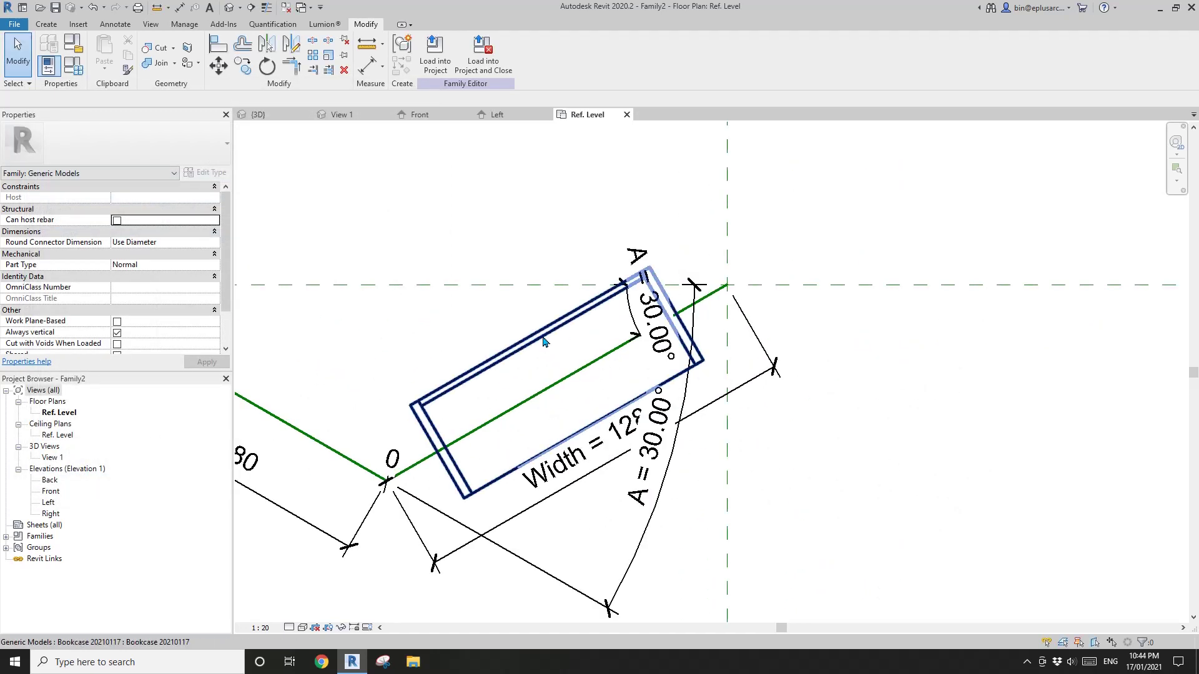
{"action": "left_click", "coordinate": [544, 341]}
{"action": "middle_click_drag", "start_coordinate": [601, 336], "coordinate": [715, 318]}
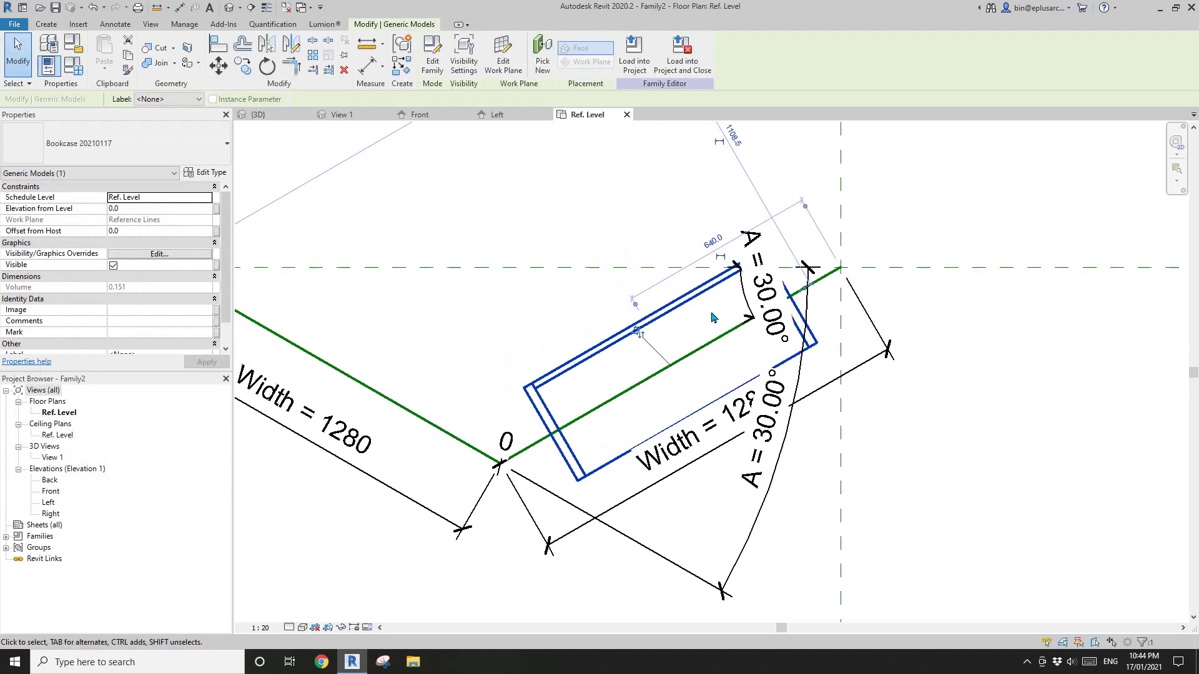
{"action": "left_click", "coordinate": [203, 174]}
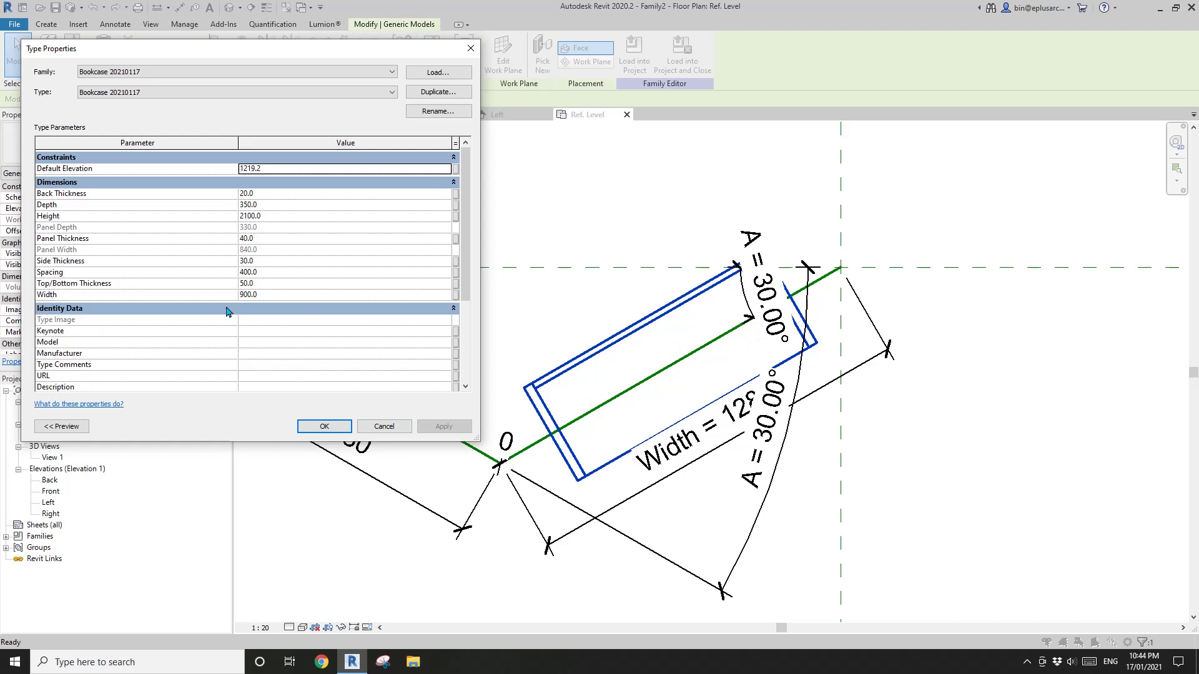
{"action": "left_click", "coordinate": [455, 296]}
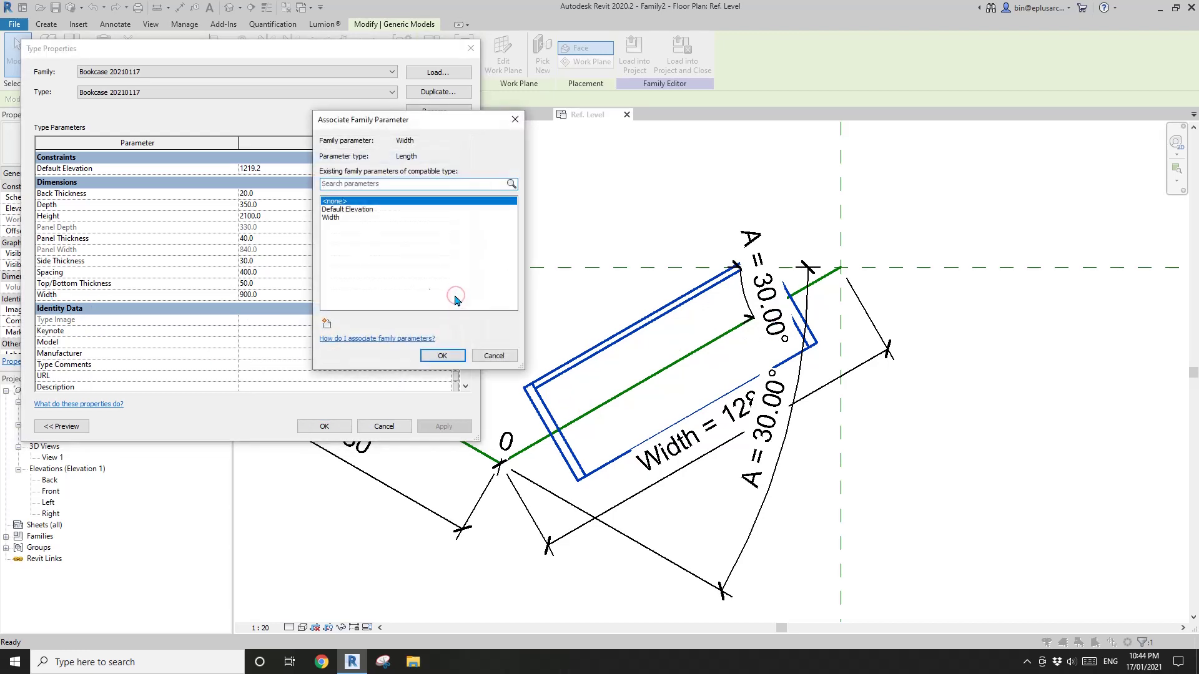
{"action": "left_click", "coordinate": [331, 218]}
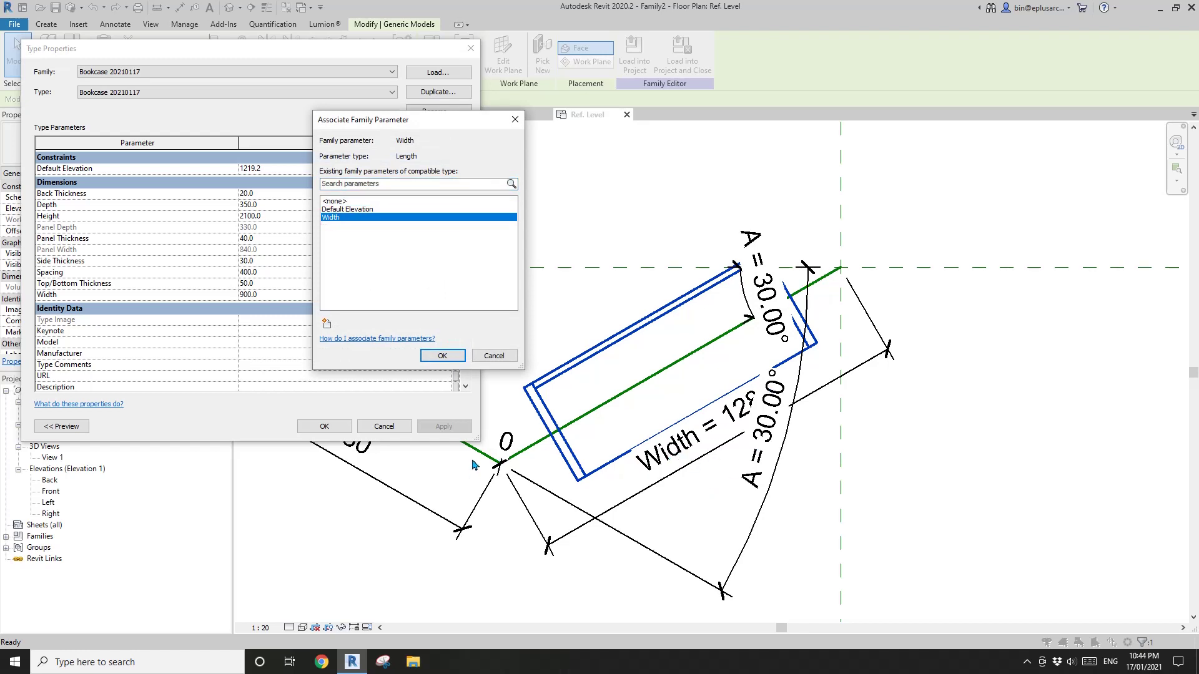
{"action": "left_click", "coordinate": [441, 355]}
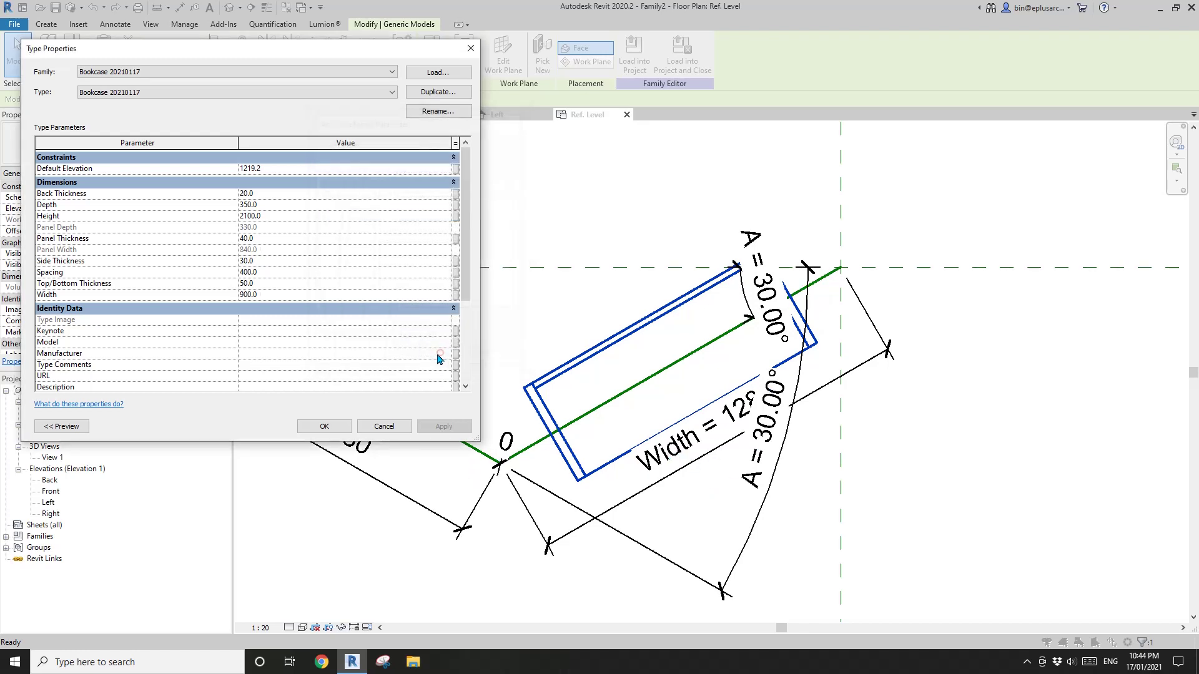
{"action": "left_click", "coordinate": [323, 426]}
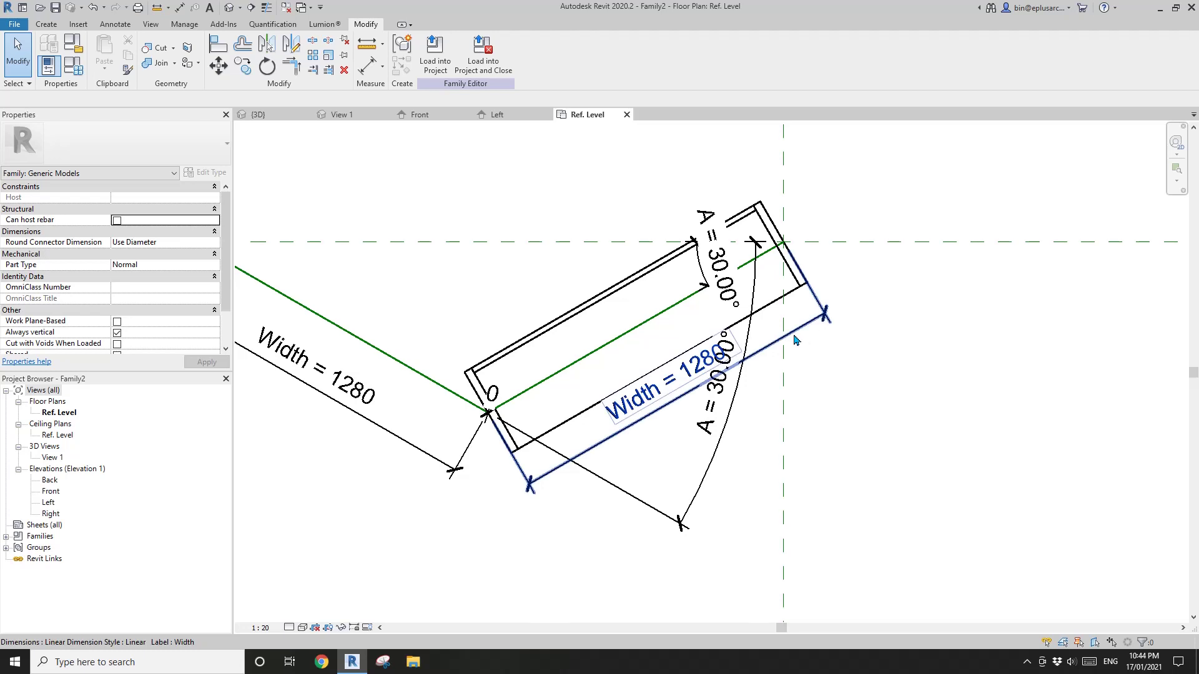
Step: Move the Width dimension of the right-hand diagonal line farther away from the bookcase
{"action": "left_click", "coordinate": [648, 401]}
{"action": "left_click_drag", "start_coordinate": [652, 414], "coordinate": [801, 496]}
{"action": "middle_click_drag", "start_coordinate": [558, 426], "coordinate": [653, 430]}
{"action": "left_click", "coordinate": [538, 340]}
{"action": "middle_click_drag", "start_coordinate": [538, 340], "coordinate": [573, 359]}
{"action": "middle_click_drag", "start_coordinate": [497, 326], "coordinate": [533, 319]}
{"action": "scroll", "coordinate": [426, 307], "scroll_direction": "down", "scroll_amount": 1}
Step: Set the Width parameter to 900 in the family types to test the bookcase and reference lines
{"action": "left_click", "coordinate": [73, 65]}
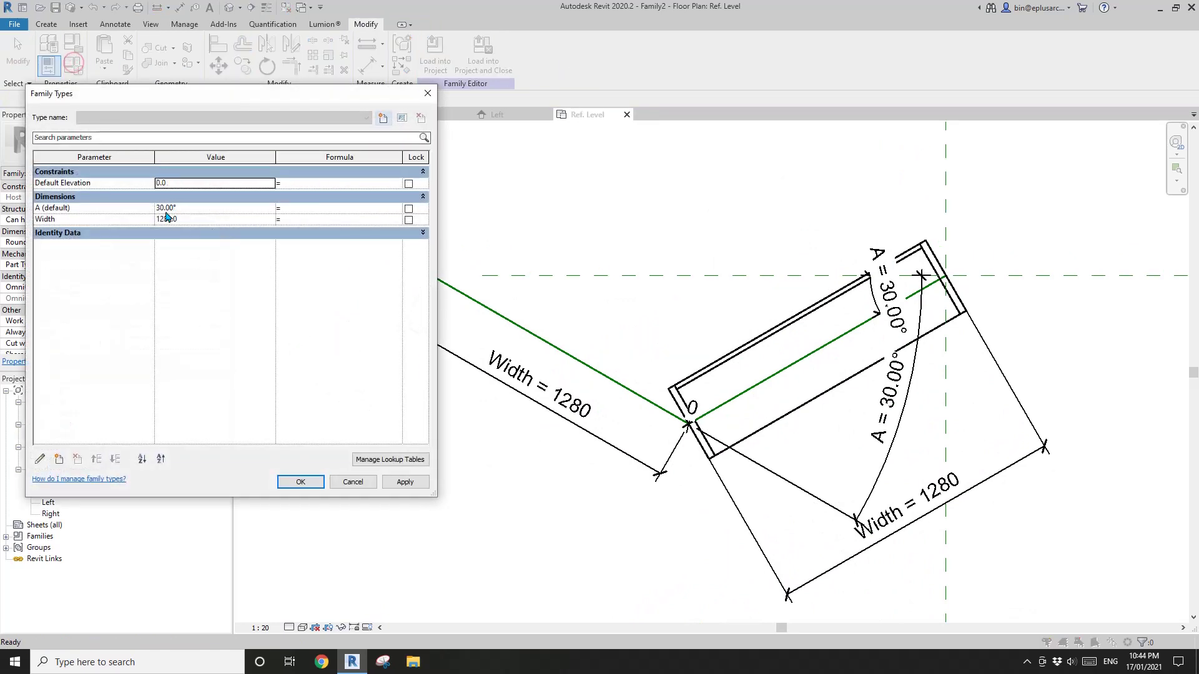
{"action": "left_click", "coordinate": [196, 219]}
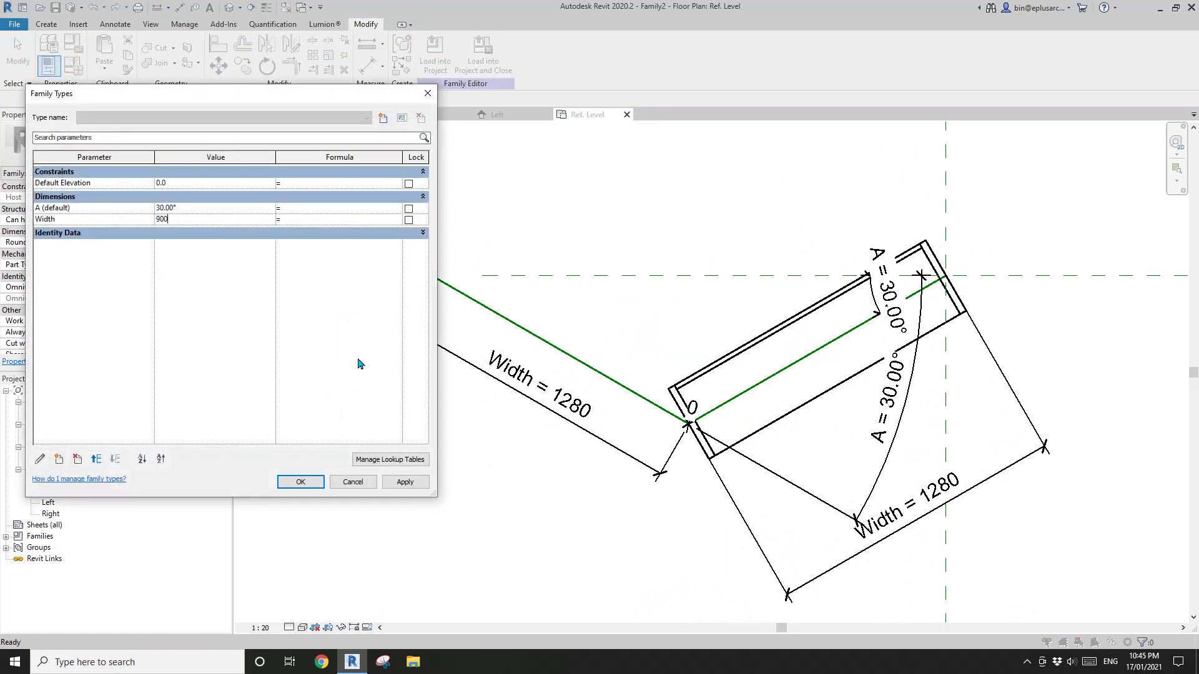
{"action": "left_click", "coordinate": [403, 482]}
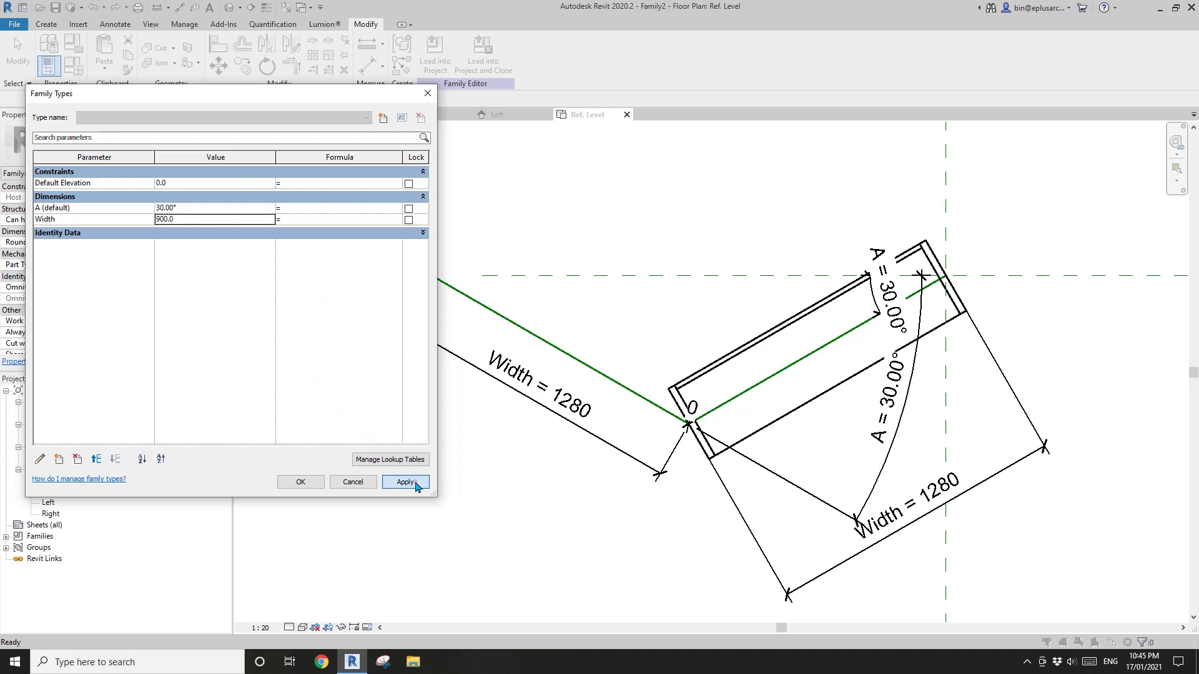
{"action": "left_click", "coordinate": [353, 482]}
Step: Examine how the bookcase's centre and ends sit relative to the endpoints of the right-hand diagonal reference line
{"action": "middle_click_drag", "start_coordinate": [692, 419], "coordinate": [566, 413]}
{"action": "left_click", "coordinate": [689, 332]}
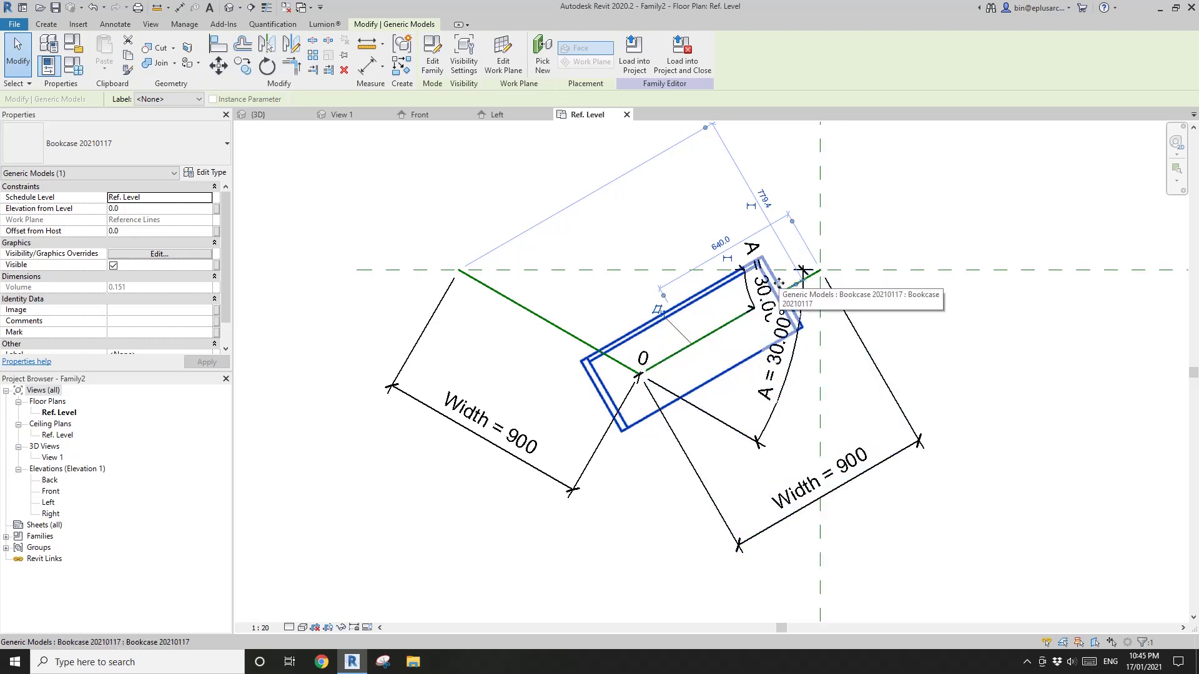
{"action": "middle_click_drag", "start_coordinate": [733, 350], "coordinate": [702, 325]}
{"action": "scroll", "coordinate": [717, 335], "scroll_direction": "up", "scroll_amount": 1}
{"action": "key", "text": "Escape"}
{"action": "left_click", "coordinate": [657, 282]}
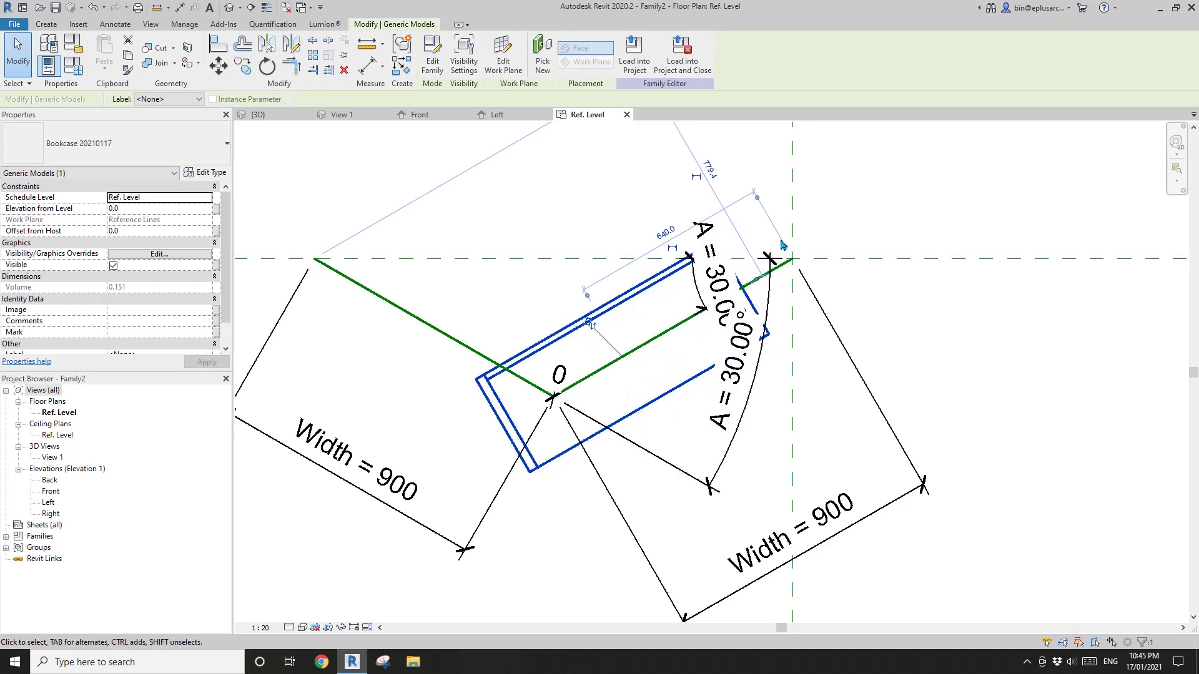
{"action": "scroll", "coordinate": [673, 321], "scroll_direction": "down", "scroll_amount": 1}
{"action": "middle_click_drag", "start_coordinate": [673, 321], "coordinate": [714, 340]}
{"action": "key", "text": "Escape"}
{"action": "left_click", "coordinate": [669, 325]}
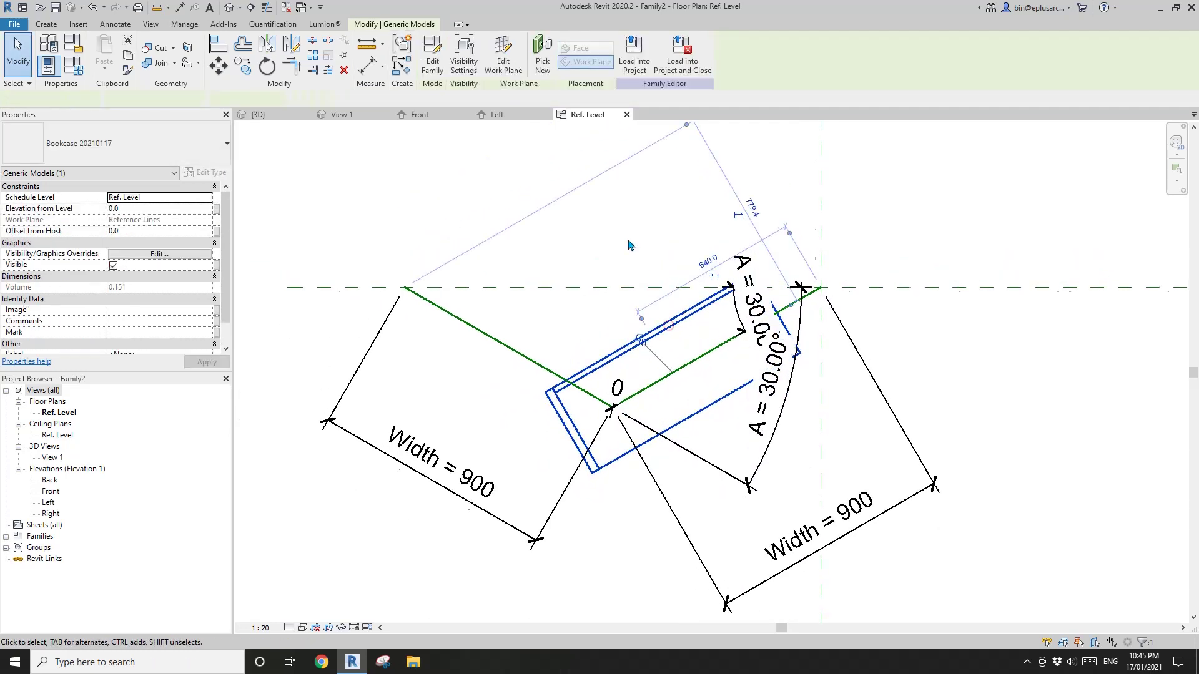
{"action": "middle_click_drag", "start_coordinate": [629, 244], "coordinate": [565, 248]}
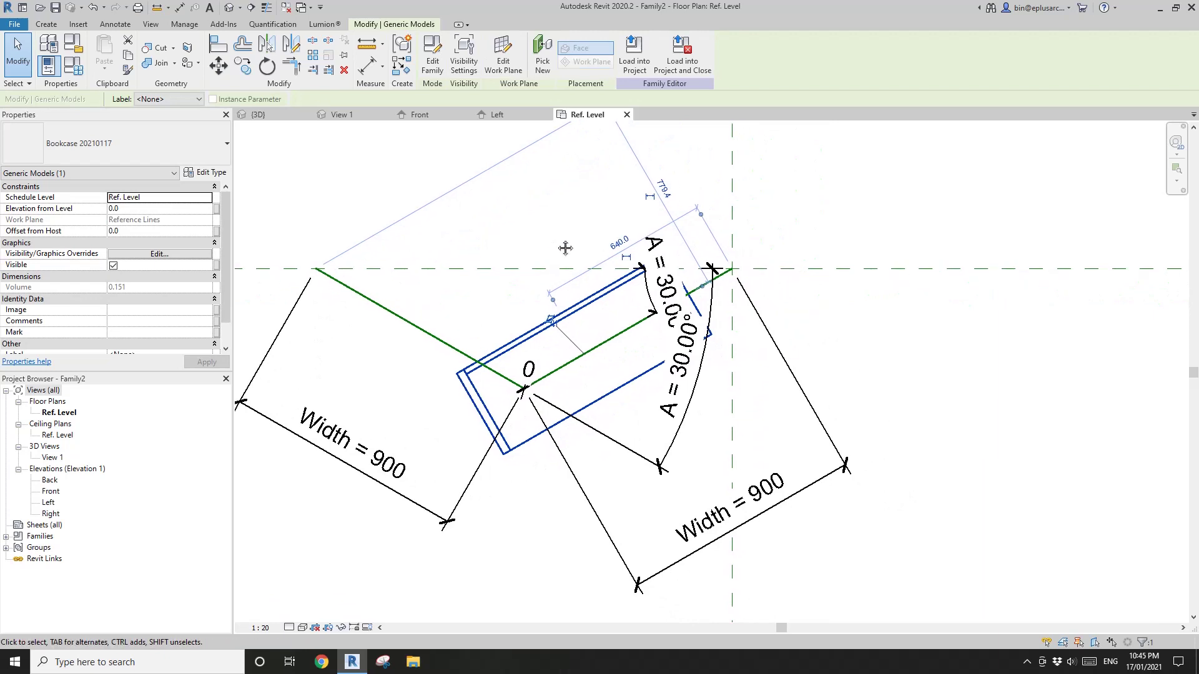
Step: Open the Bookcase 20210117 family's Ref. Level floor plan and check the origin setting of the Center (Left/Right) reference plane
{"action": "left_click", "coordinate": [280, 114]}
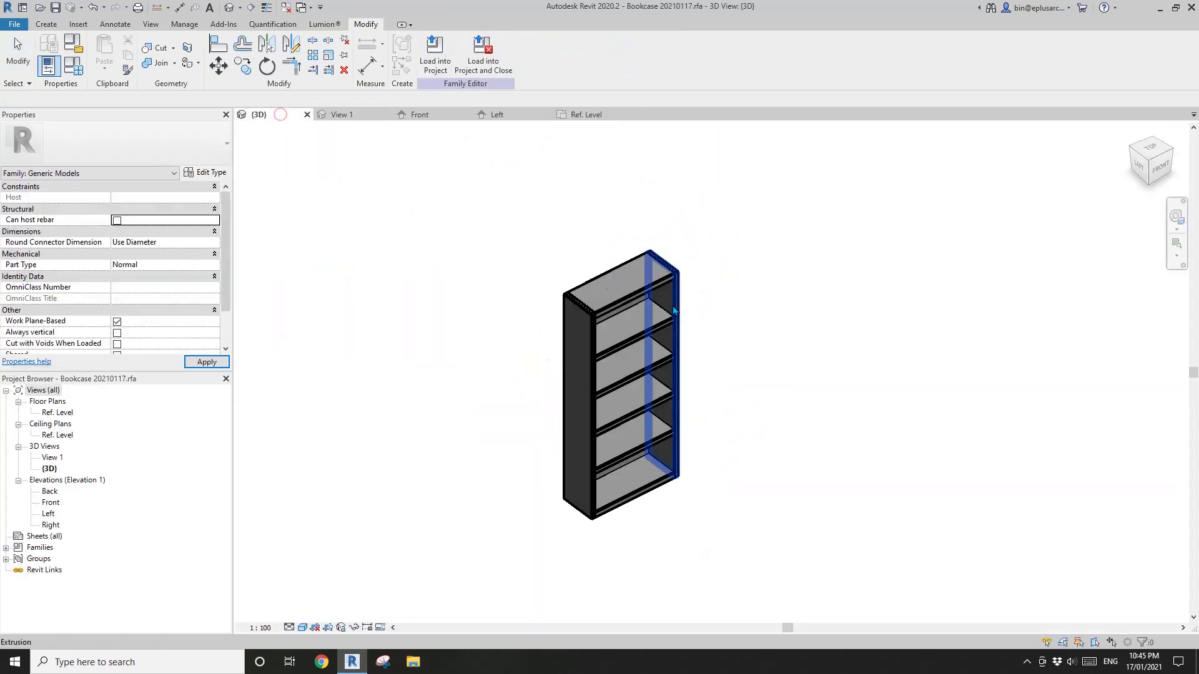
{"action": "double_click", "coordinate": [55, 412]}
{"action": "scroll", "coordinate": [757, 375], "scroll_direction": "up", "scroll_amount": 3}
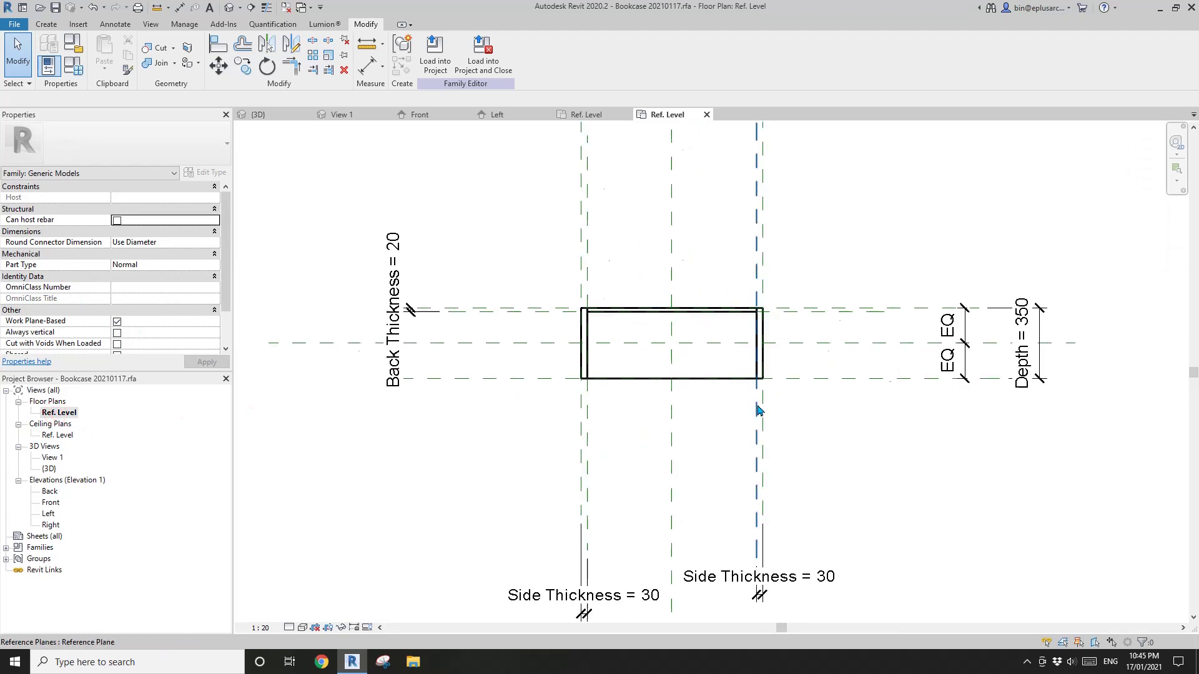
{"action": "left_click", "coordinate": [507, 308]}
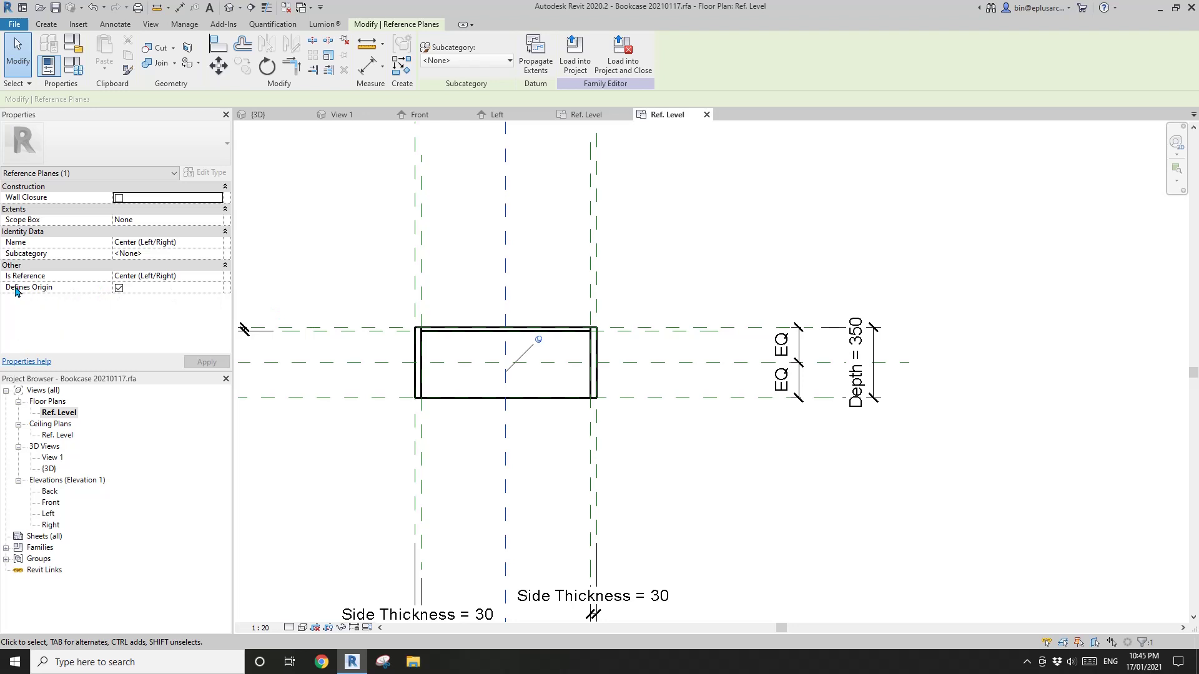
{"action": "middle_click_drag", "start_coordinate": [529, 298], "coordinate": [572, 307]}
{"action": "left_click", "coordinate": [589, 315]}
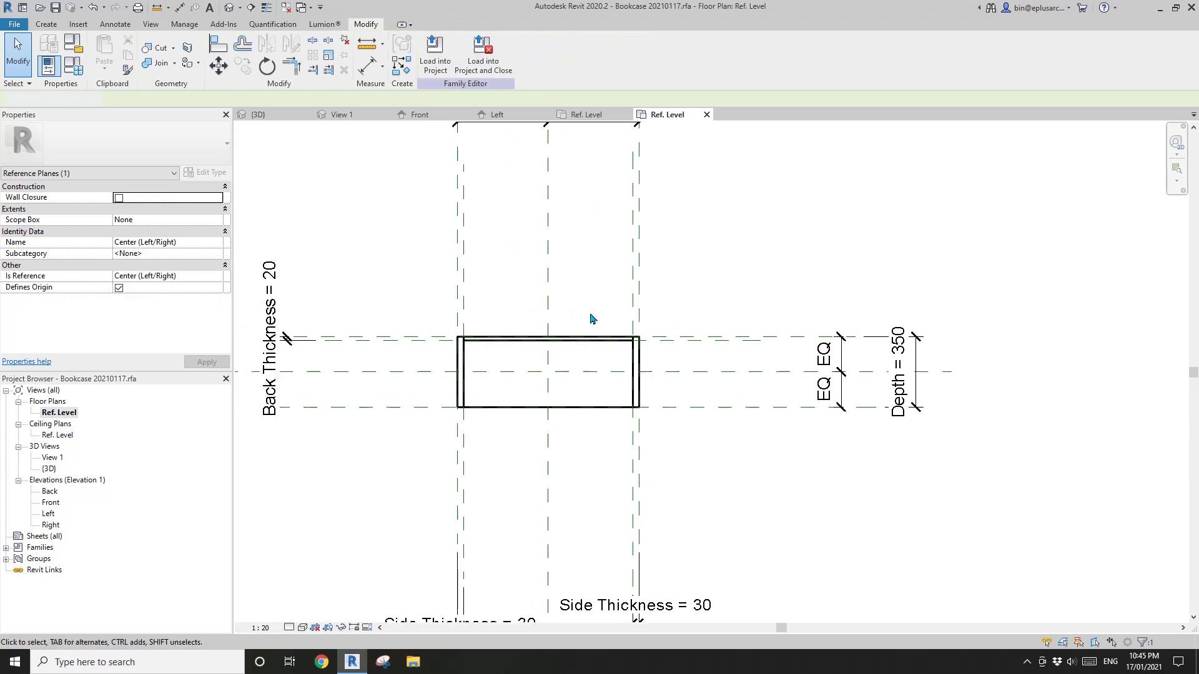
Step: Make the bookcase's outer right-side reference plane define the family origin and check the Center (Left/Right) plane's origin setting
{"action": "left_click", "coordinate": [638, 311]}
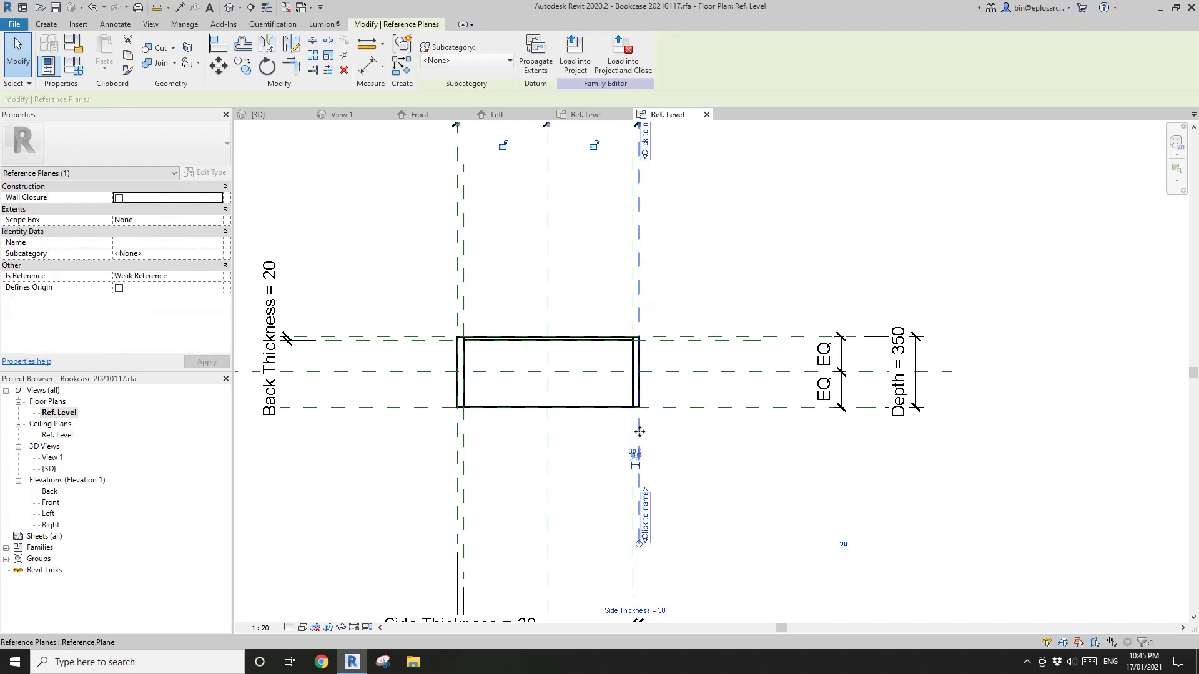
{"action": "left_click", "coordinate": [118, 288]}
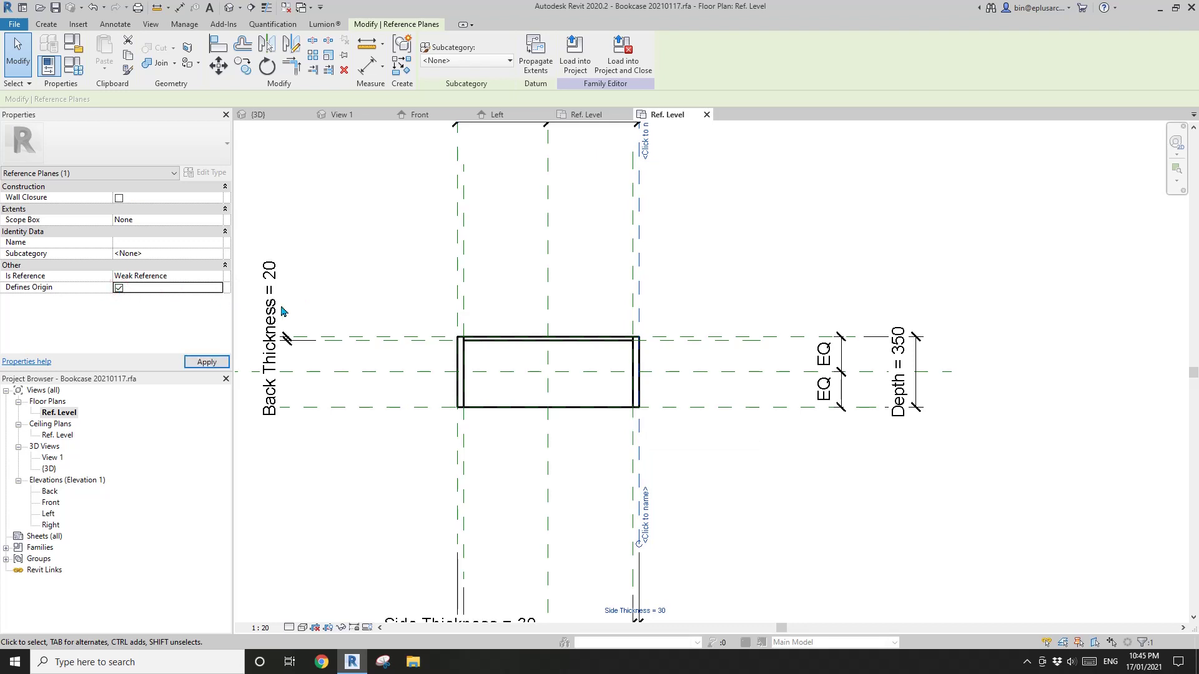
{"action": "left_click", "coordinate": [604, 316]}
{"action": "left_click", "coordinate": [549, 304]}
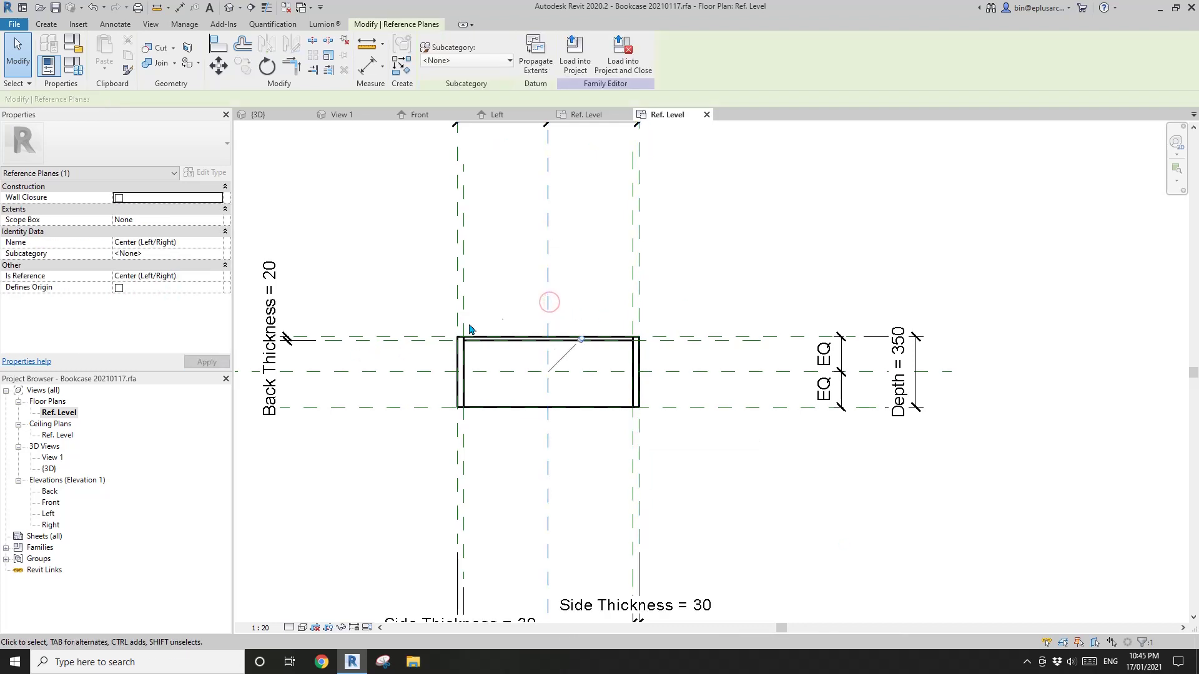
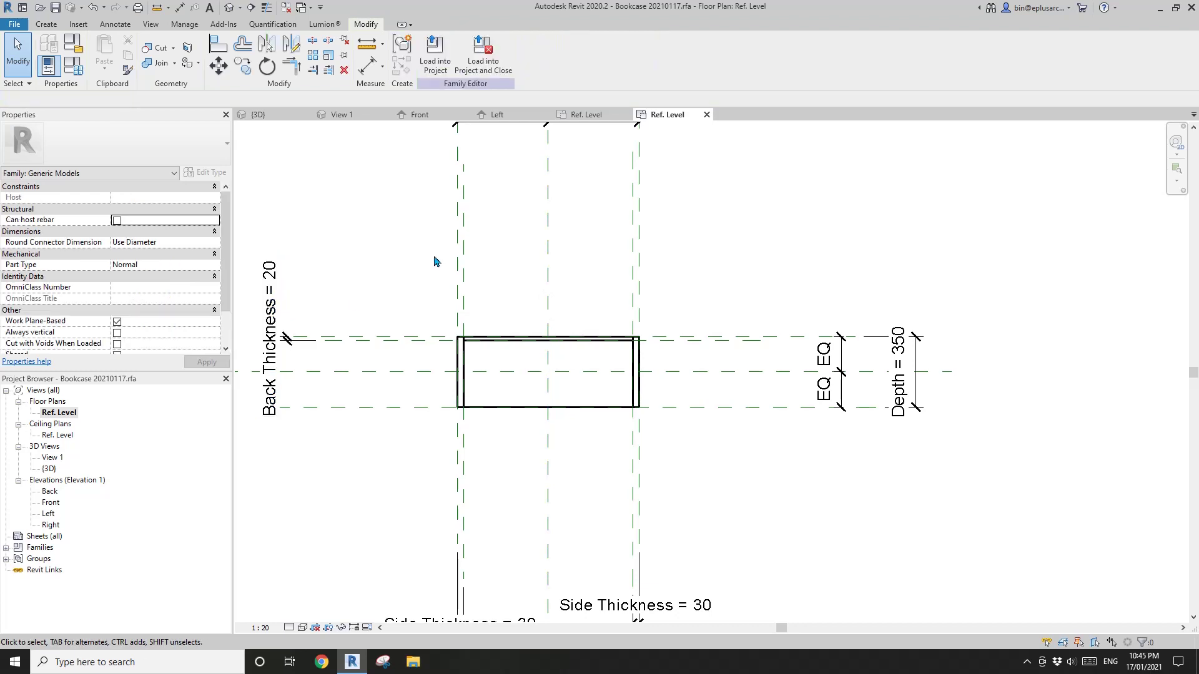
Step: Load the edited Bookcase 20210117 family into Family2, overwriting the existing version
{"action": "middle_click_drag", "start_coordinate": [582, 233], "coordinate": [617, 263]}
{"action": "left_click", "coordinate": [440, 63]}
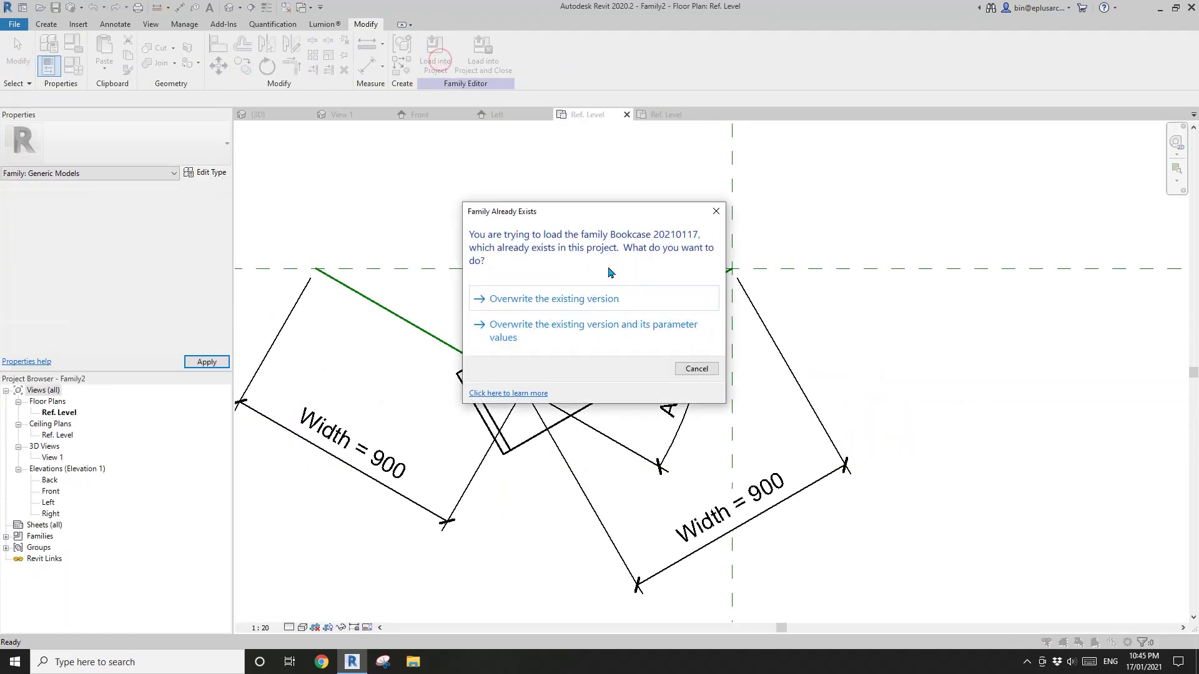
{"action": "left_click", "coordinate": [549, 298]}
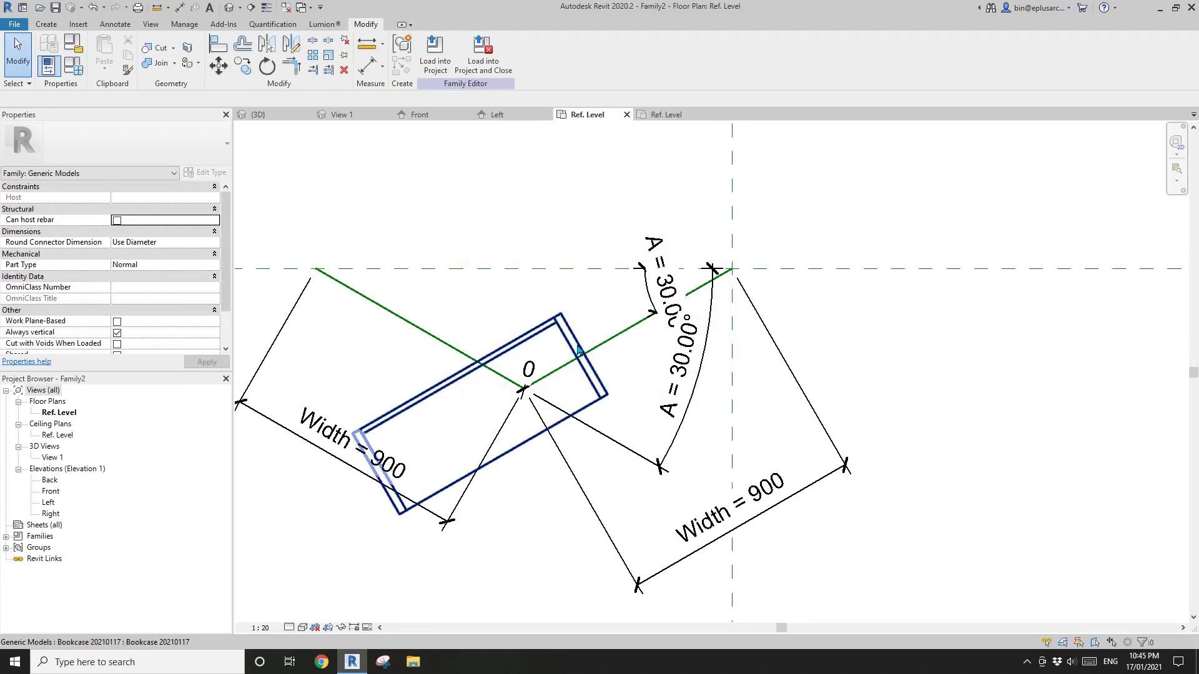
Step: Move the bookcase so the midpoint of its outer right side sits on the upper endpoint of the right-hand diagonal reference line
{"action": "left_click", "coordinate": [588, 359]}
{"action": "key", "text": "m"}
{"action": "key", "text": "v"}
{"action": "left_click", "coordinate": [586, 356]}
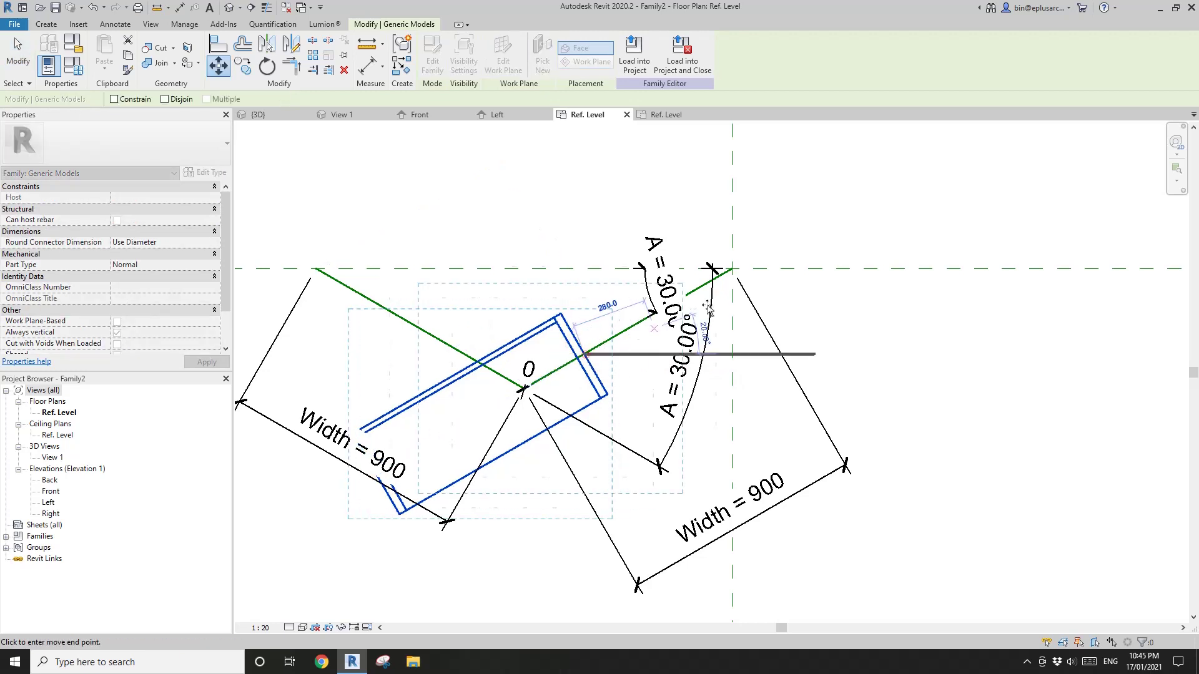
{"action": "left_click", "coordinate": [733, 270]}
{"action": "key", "text": "Escape"}
Step: Examine how both ends of the bookcase line up with the endpoints of the right-hand diagonal reference line
{"action": "scroll", "coordinate": [743, 291], "scroll_direction": "up", "scroll_amount": 2}
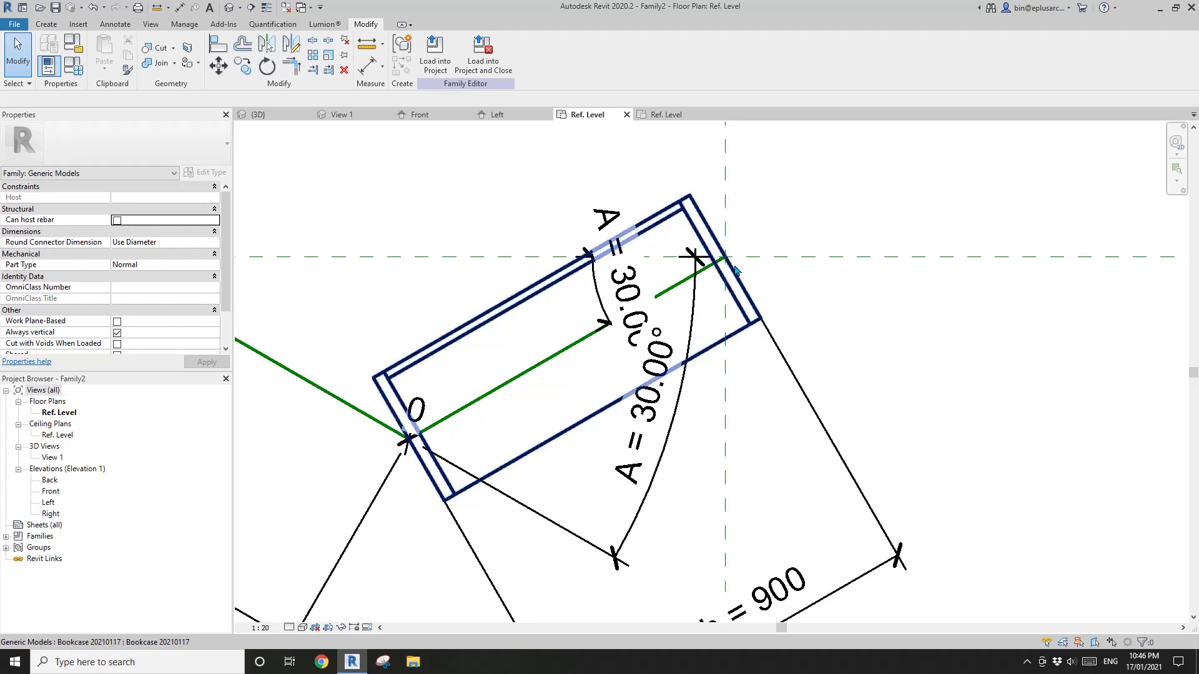
{"action": "scroll", "coordinate": [489, 331], "scroll_direction": "down", "scroll_amount": 2}
{"action": "middle_click_drag", "start_coordinate": [507, 353], "coordinate": [648, 330]}
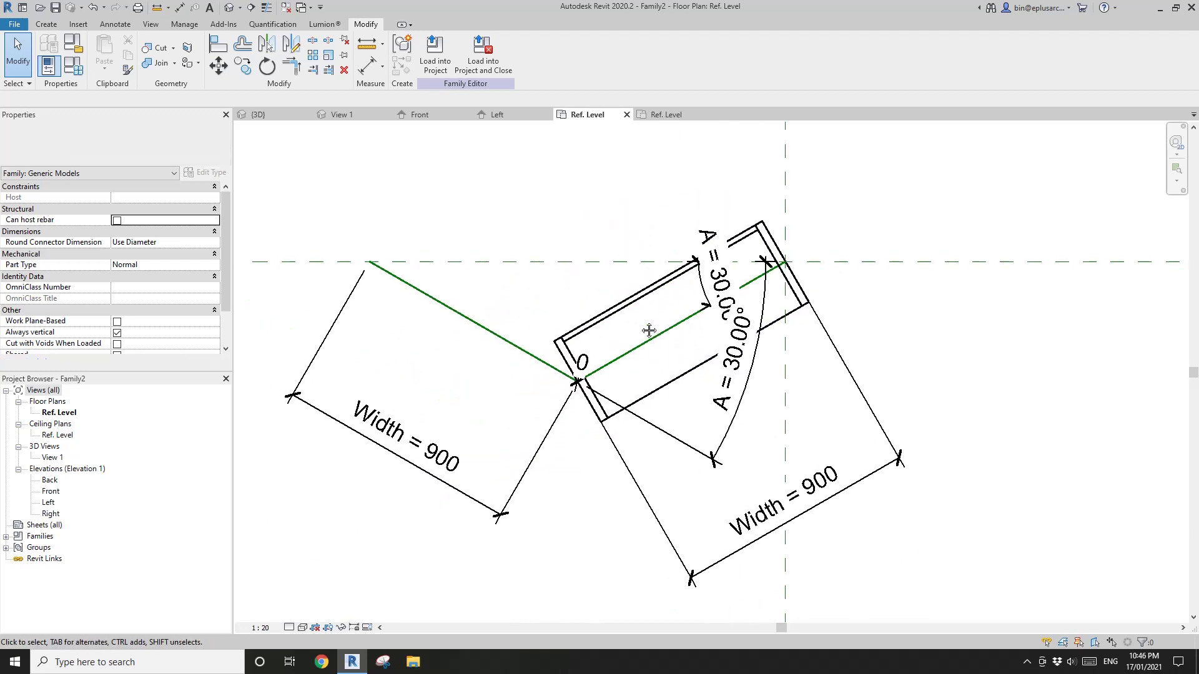
{"action": "scroll", "coordinate": [645, 330], "scroll_direction": "up", "scroll_amount": 1}
{"action": "scroll", "coordinate": [637, 329], "scroll_direction": "down", "scroll_amount": 1}
{"action": "middle_click_drag", "start_coordinate": [691, 367], "coordinate": [780, 352]}
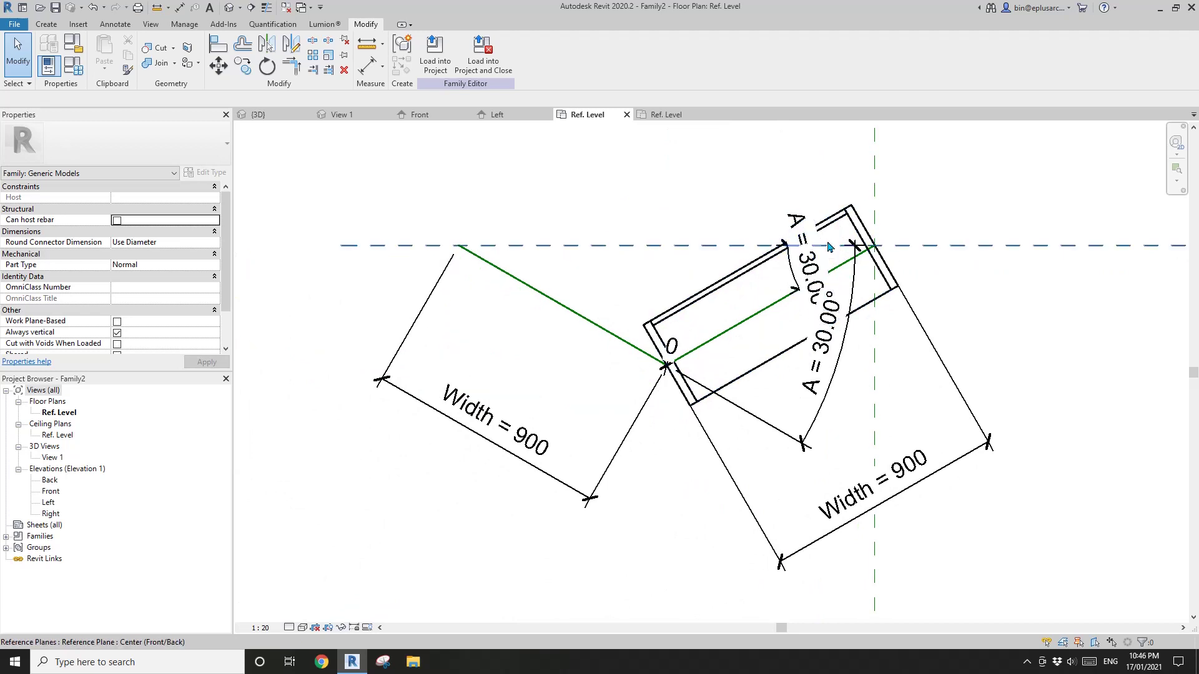
{"action": "scroll", "coordinate": [912, 198], "scroll_direction": "up", "scroll_amount": 1}
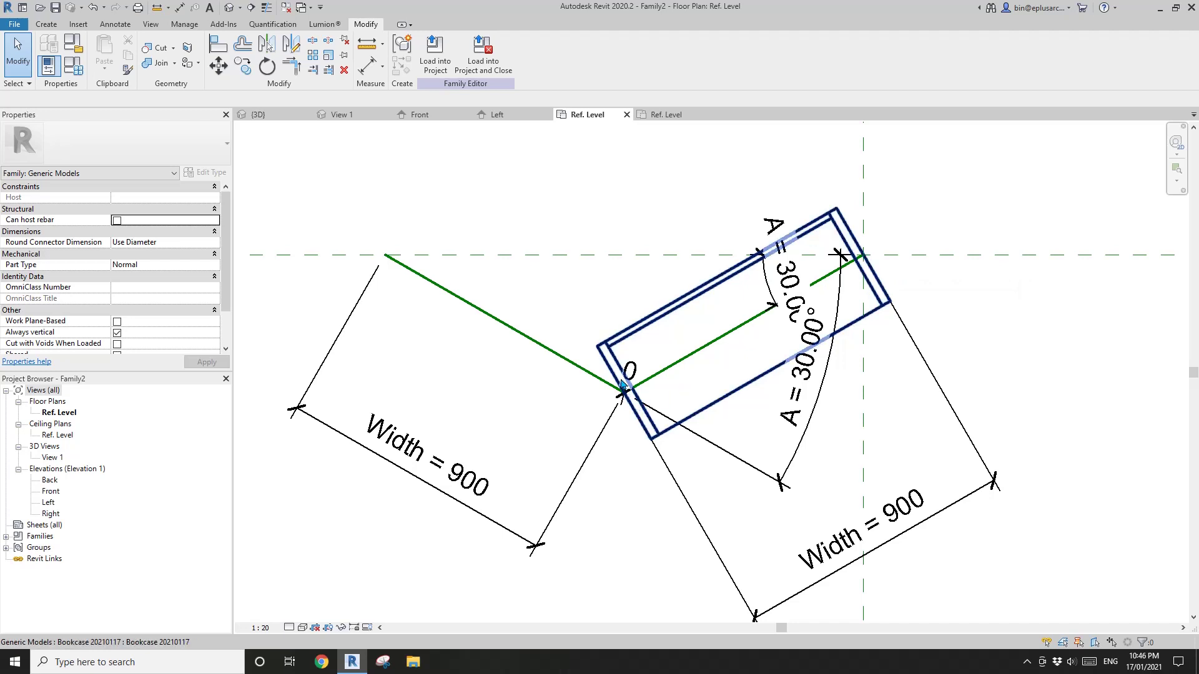
{"action": "scroll", "coordinate": [625, 387], "scroll_direction": "down", "scroll_amount": 2}
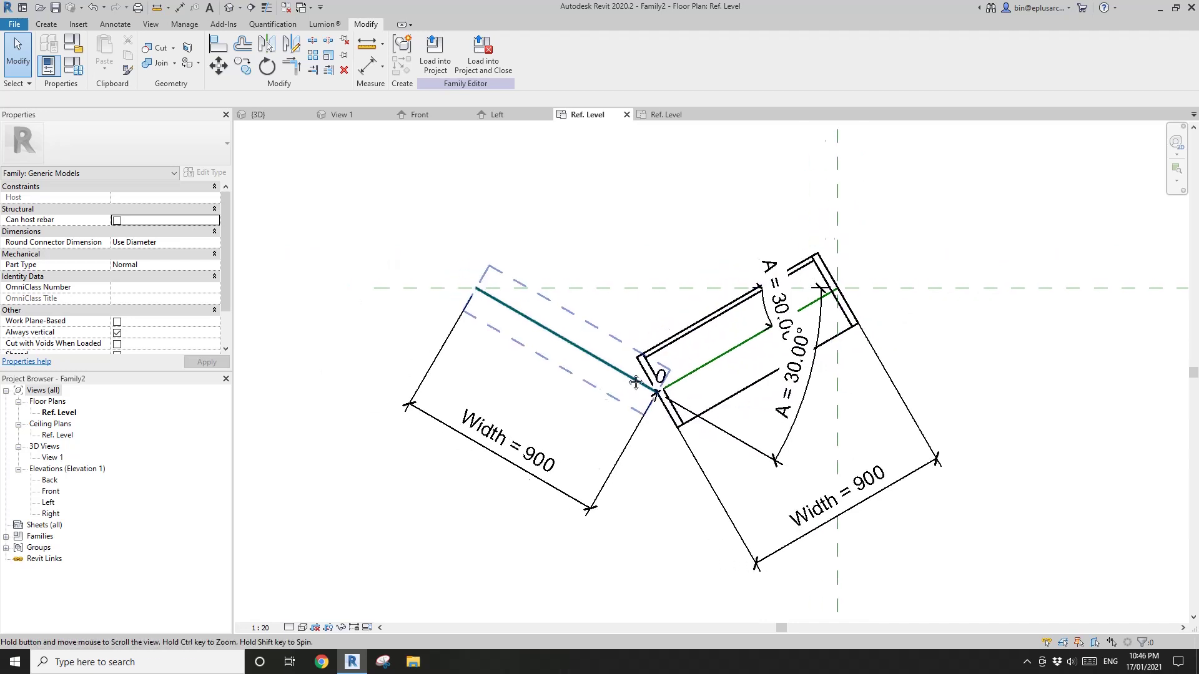
Step: Test the bookcase and reference lines with Width at 1200 in the family types, and return Width to 900
{"action": "left_click", "coordinate": [73, 65]}
{"action": "left_click", "coordinate": [206, 222]}
{"action": "type", "text": "1200"}
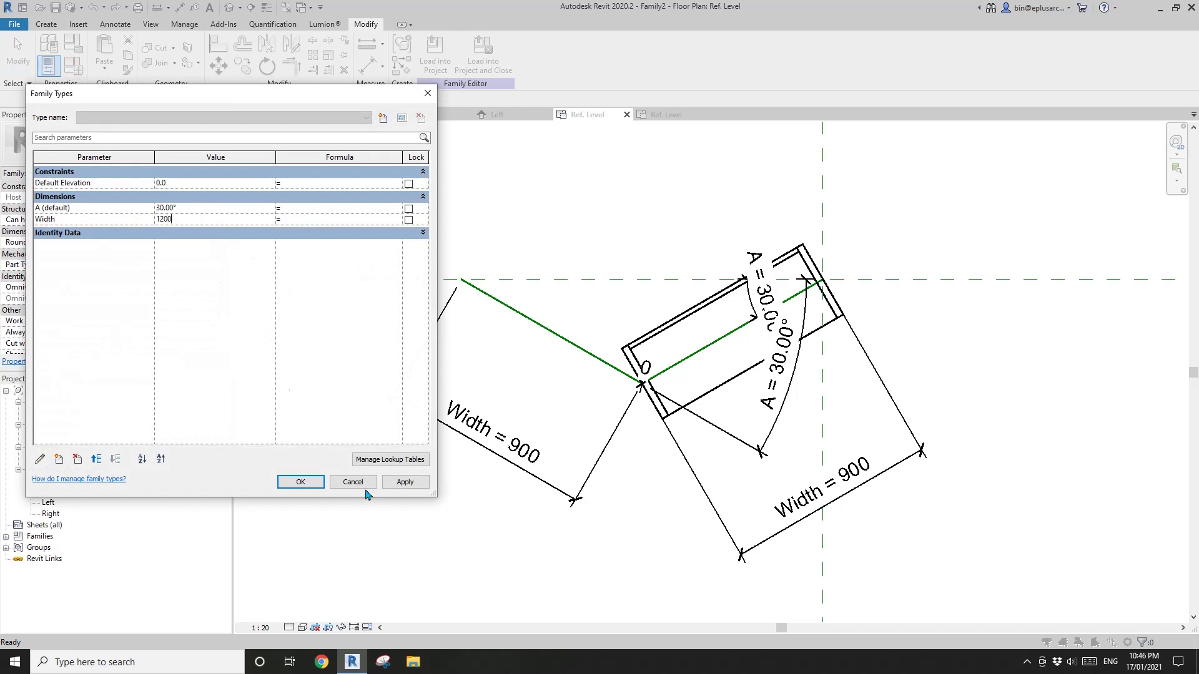
{"action": "left_click", "coordinate": [399, 482]}
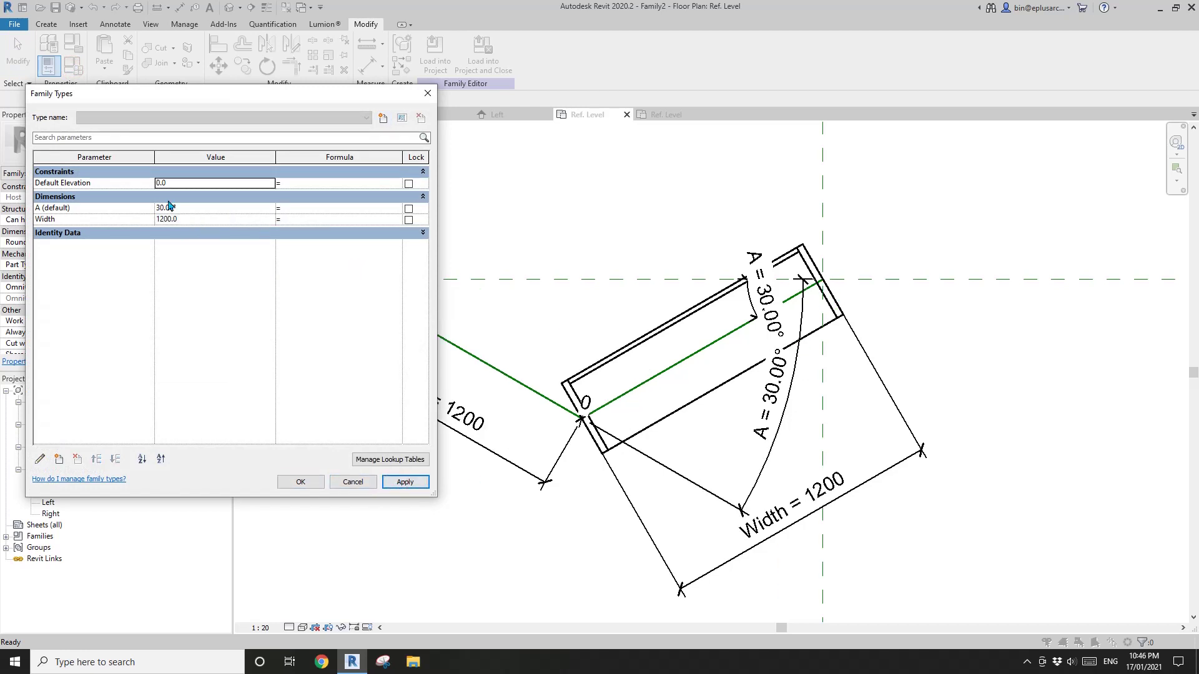
{"action": "left_click", "coordinate": [190, 221]}
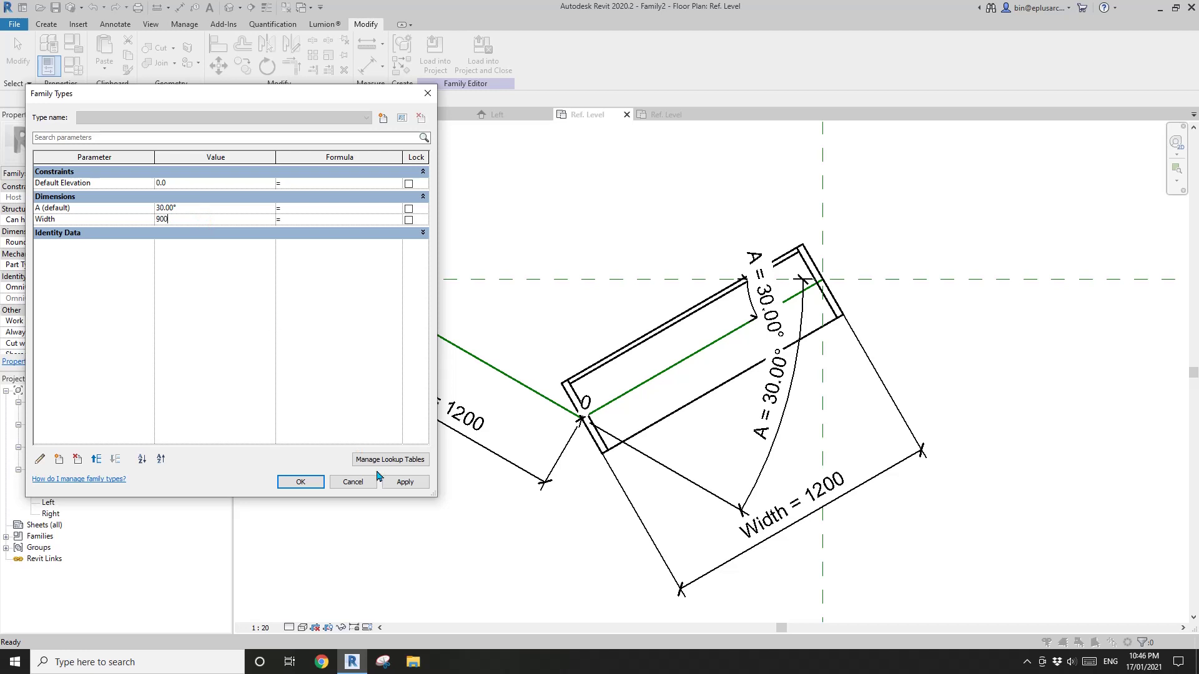
{"action": "type", "text": "900"}
{"action": "left_click", "coordinate": [404, 482]}
{"action": "left_click", "coordinate": [288, 486]}
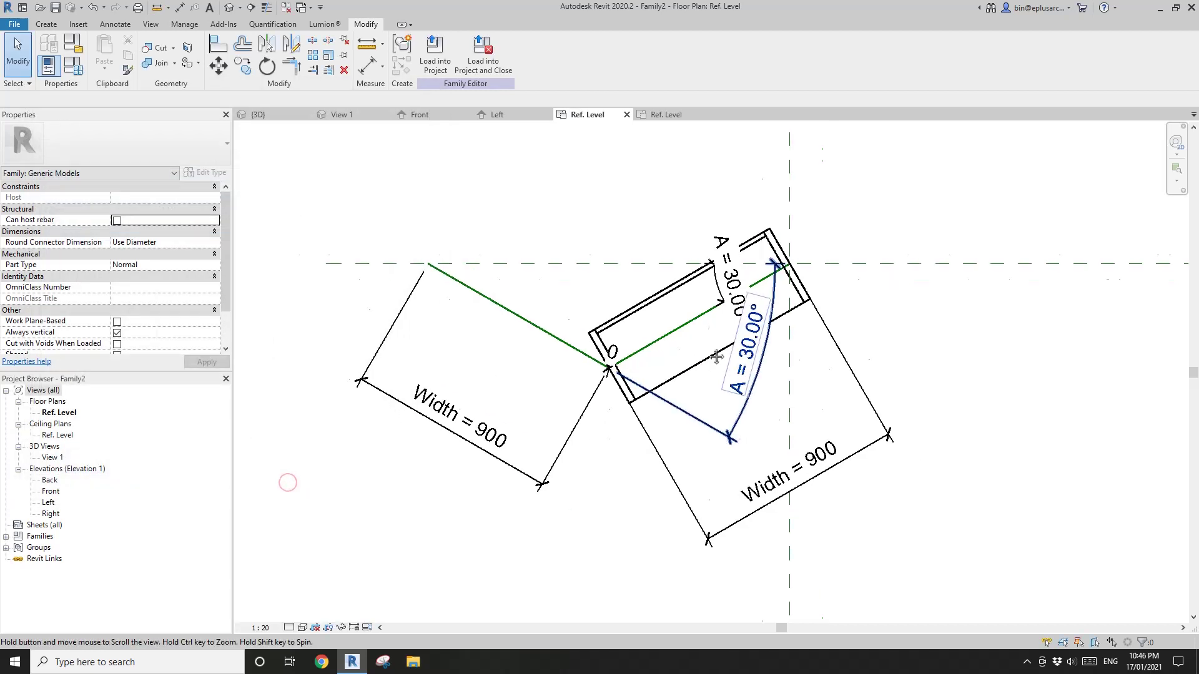
Step: Move the bookcase so its back left corner sits on the shared endpoint of the two diagonal reference lines
{"action": "middle_click_drag", "start_coordinate": [717, 357], "coordinate": [648, 316]}
{"action": "middle_click_drag", "start_coordinate": [623, 223], "coordinate": [687, 285]}
{"action": "scroll", "coordinate": [676, 222], "scroll_direction": "up", "scroll_amount": 1}
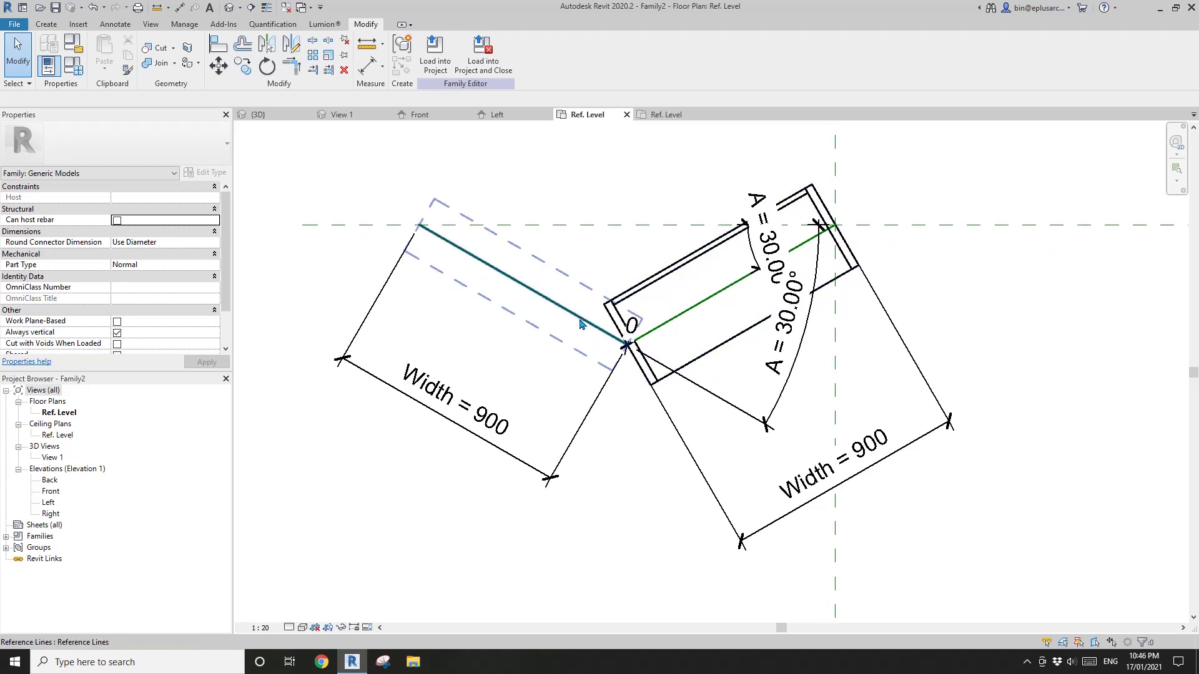
{"action": "left_click", "coordinate": [611, 312]}
{"action": "scroll", "coordinate": [610, 312], "scroll_direction": "up", "scroll_amount": 3}
{"action": "scroll", "coordinate": [610, 312], "scroll_direction": "up", "scroll_amount": 2}
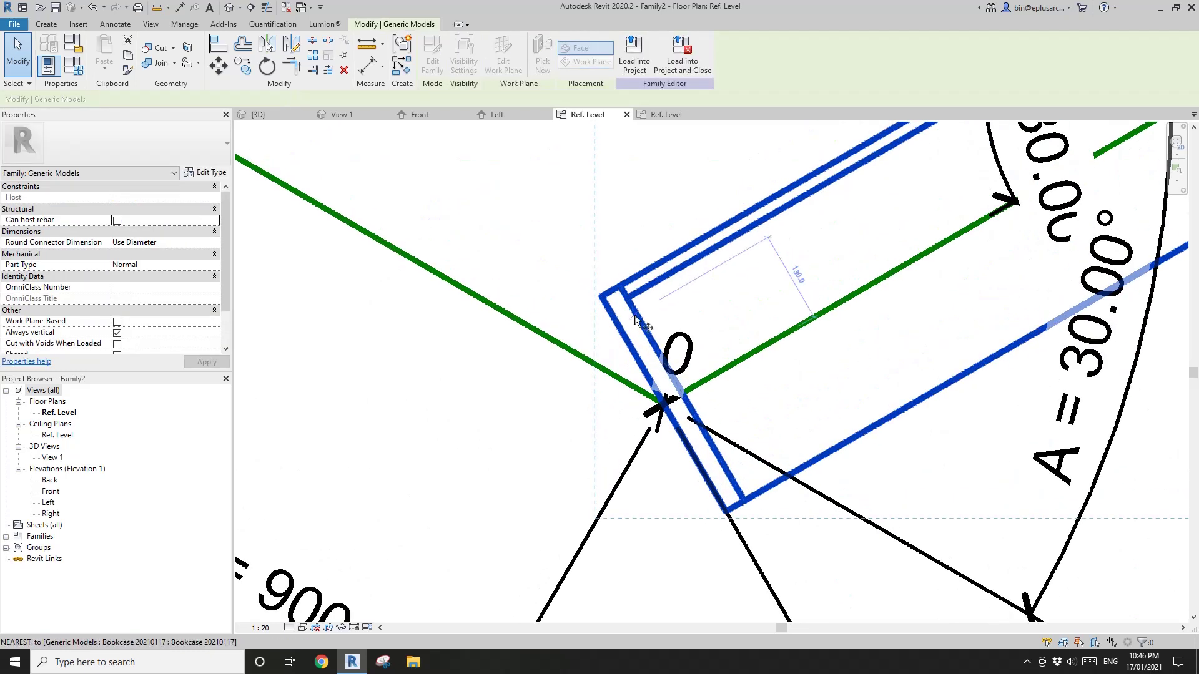
{"action": "key", "text": "m"}
{"action": "key", "text": "v"}
{"action": "left_click", "coordinate": [602, 298]}
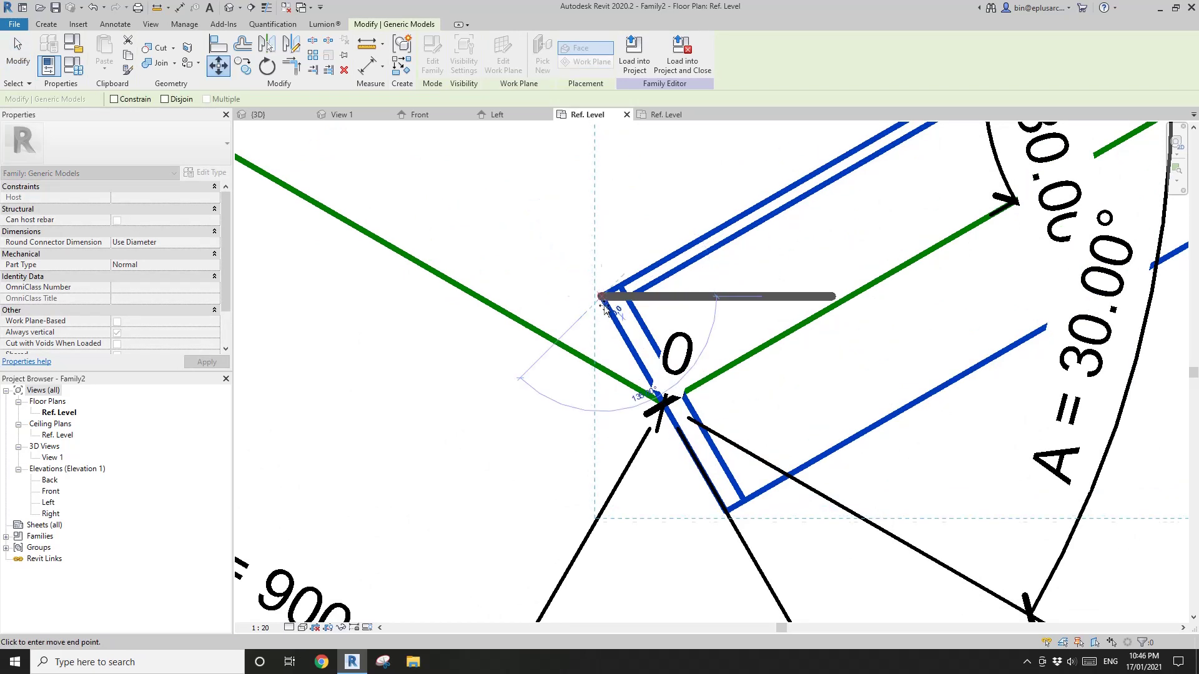
{"action": "left_click", "coordinate": [663, 404]}
{"action": "scroll", "coordinate": [892, 334], "scroll_direction": "down", "scroll_amount": 3}
{"action": "left_click", "coordinate": [685, 391]}
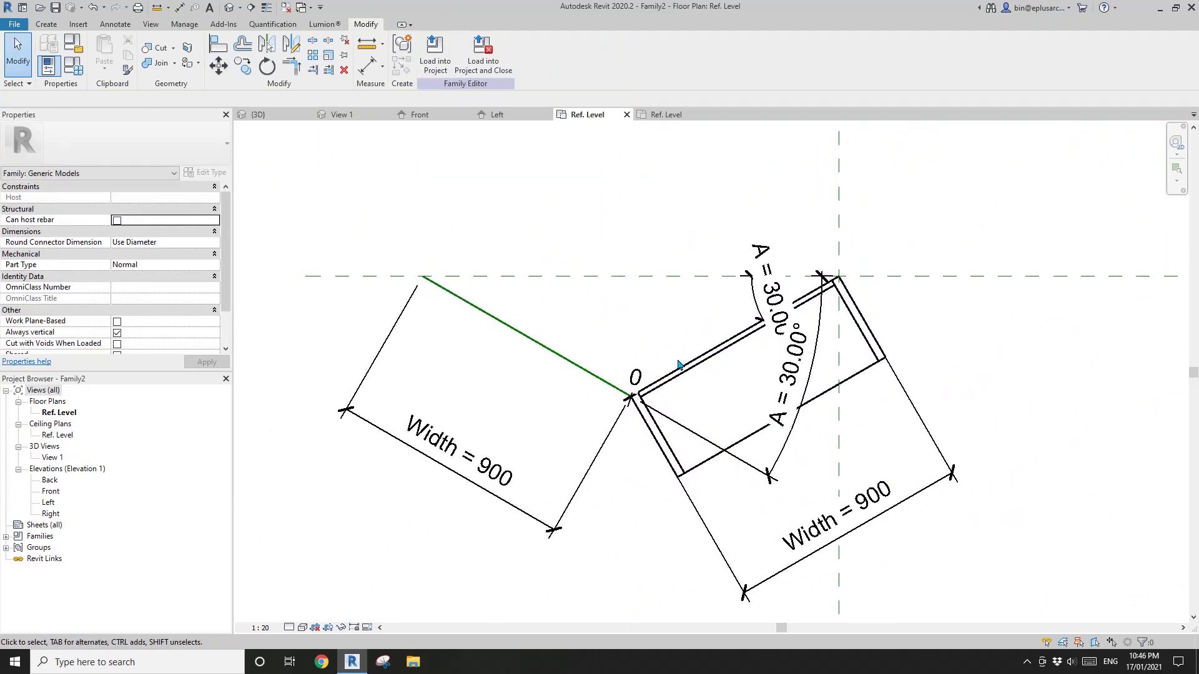
{"action": "middle_click_drag", "start_coordinate": [686, 391], "coordinate": [677, 382]}
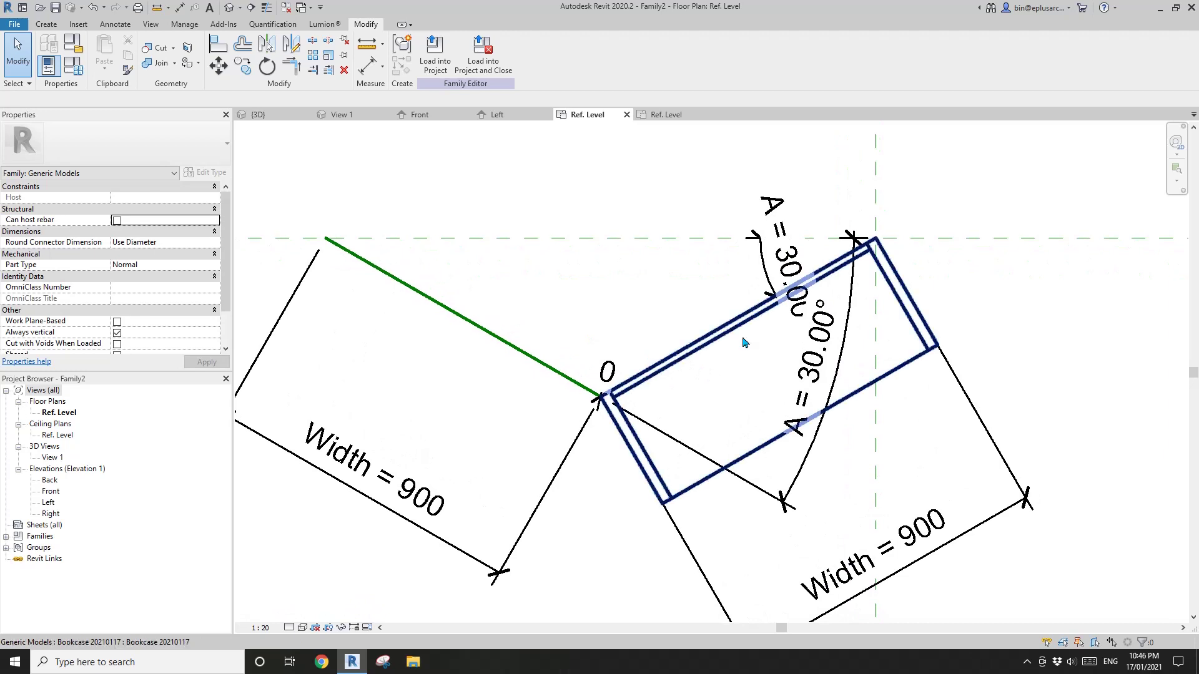
Step: Set the Depth type parameter of the placed Bookcase 20210117 to 300
{"action": "left_click", "coordinate": [697, 495]}
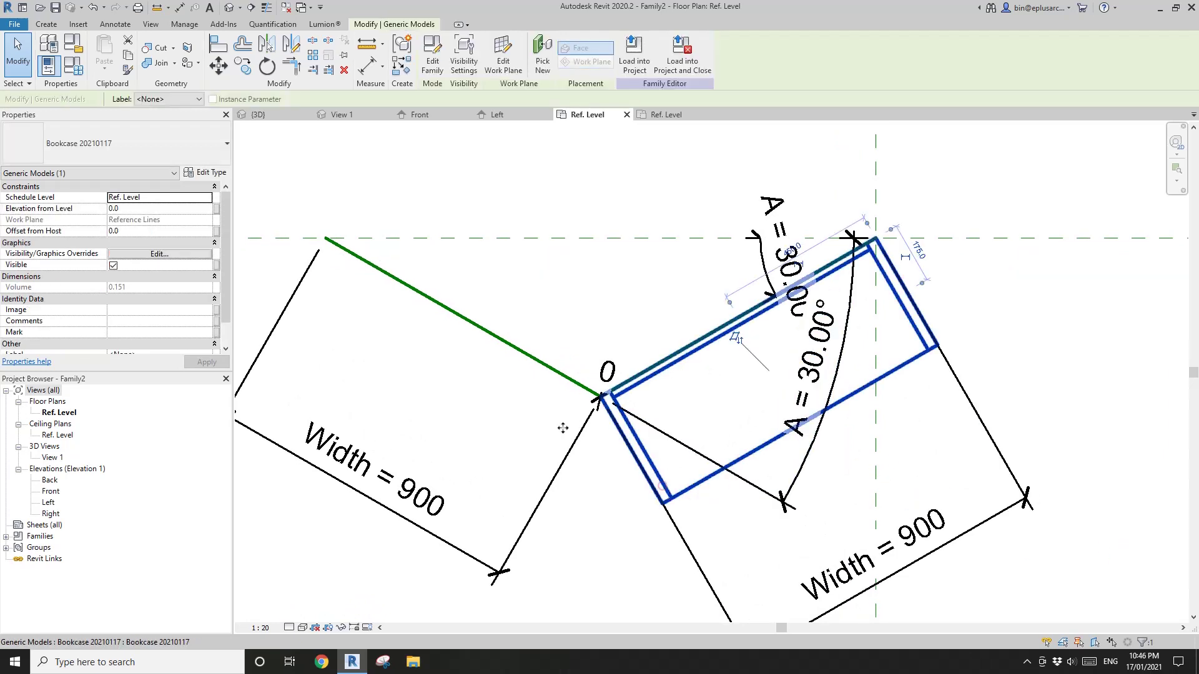
{"action": "left_click", "coordinate": [207, 173]}
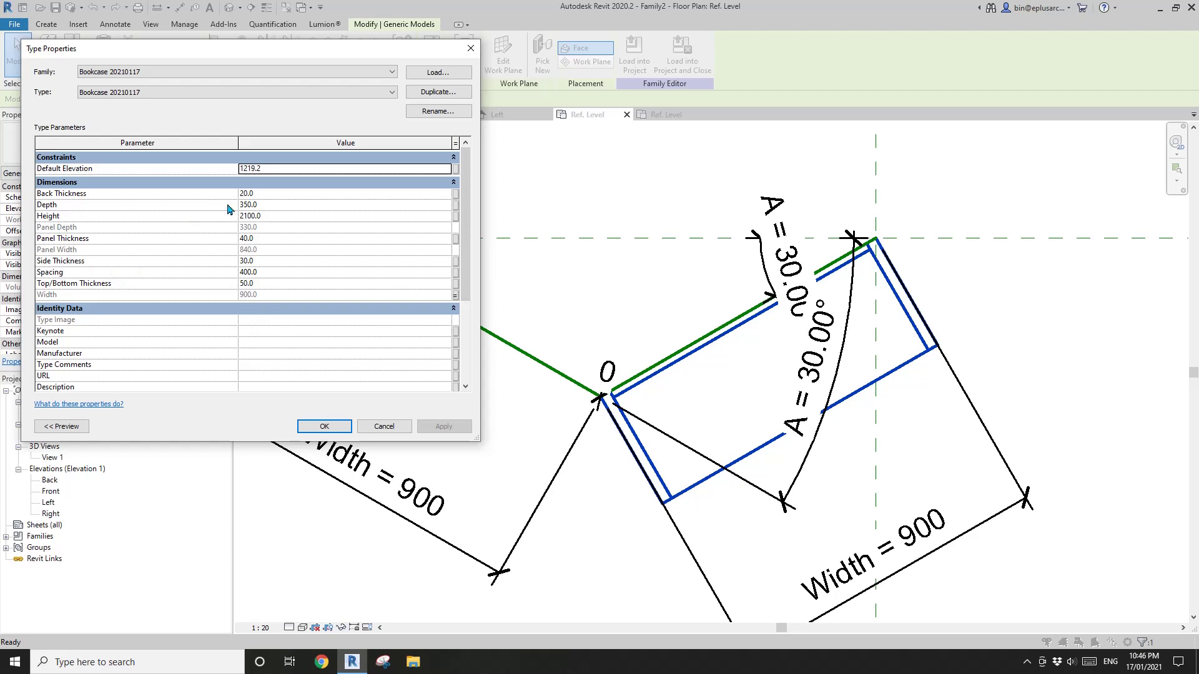
{"action": "left_click", "coordinate": [289, 204]}
{"action": "type", "text": "30"}
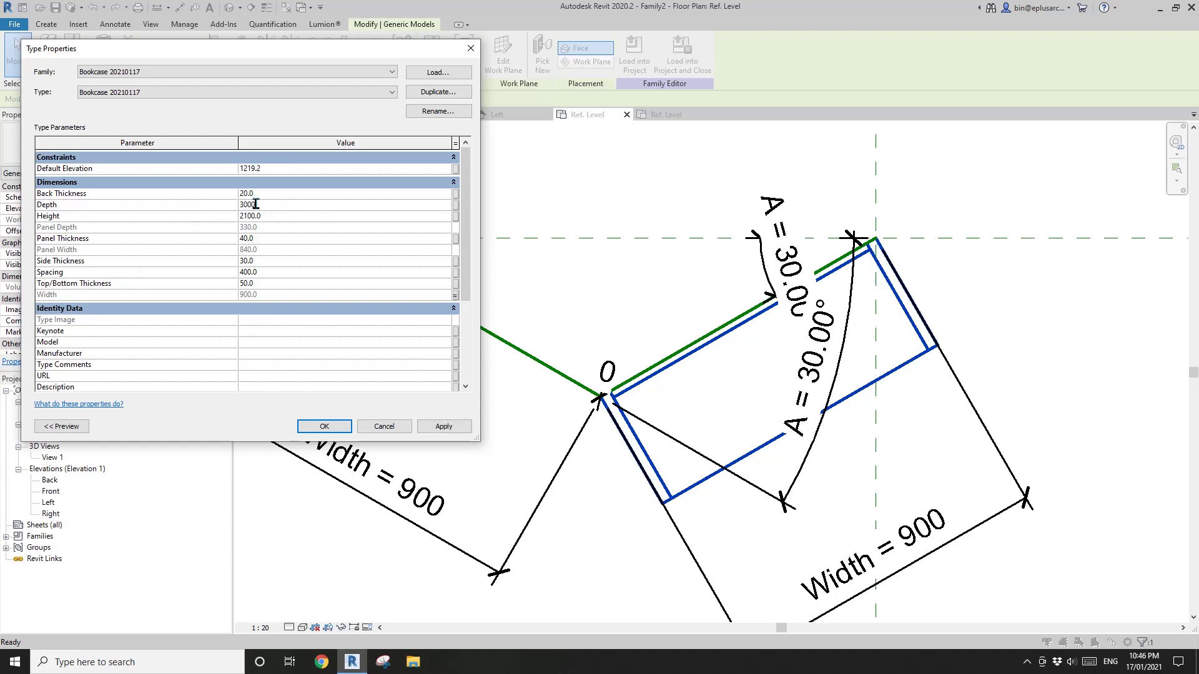
{"action": "left_click", "coordinate": [444, 426]}
{"action": "key", "text": "Return"}
{"action": "left_click", "coordinate": [661, 371]}
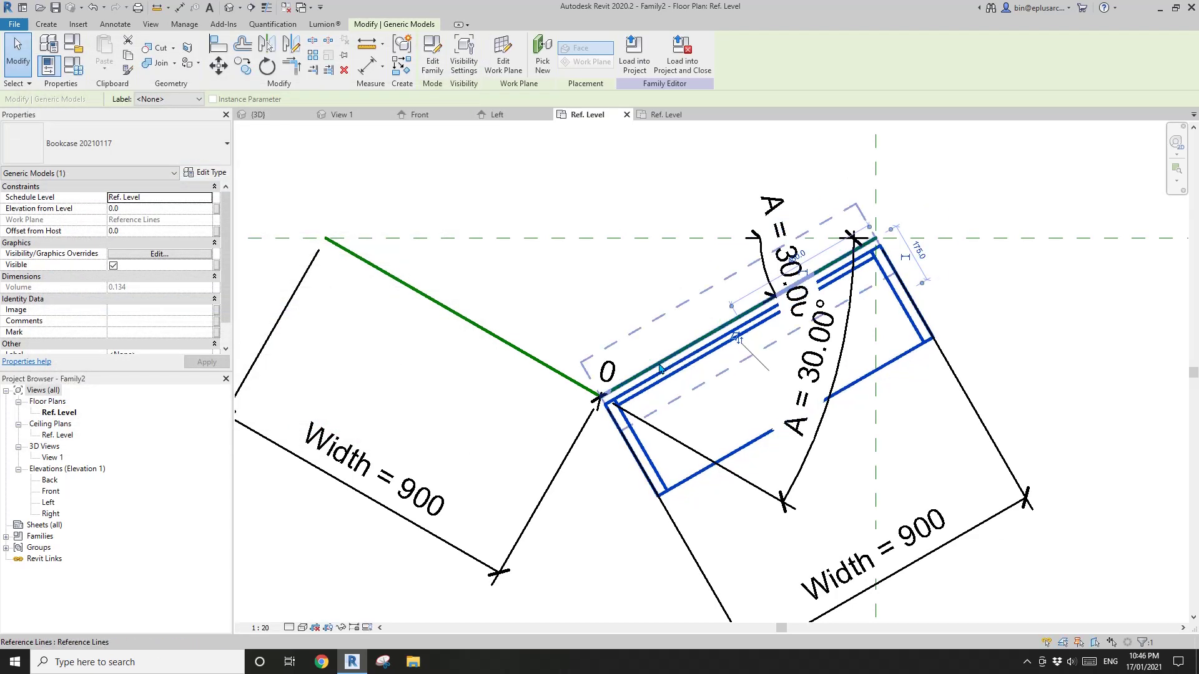
{"action": "key", "text": "Escape"}
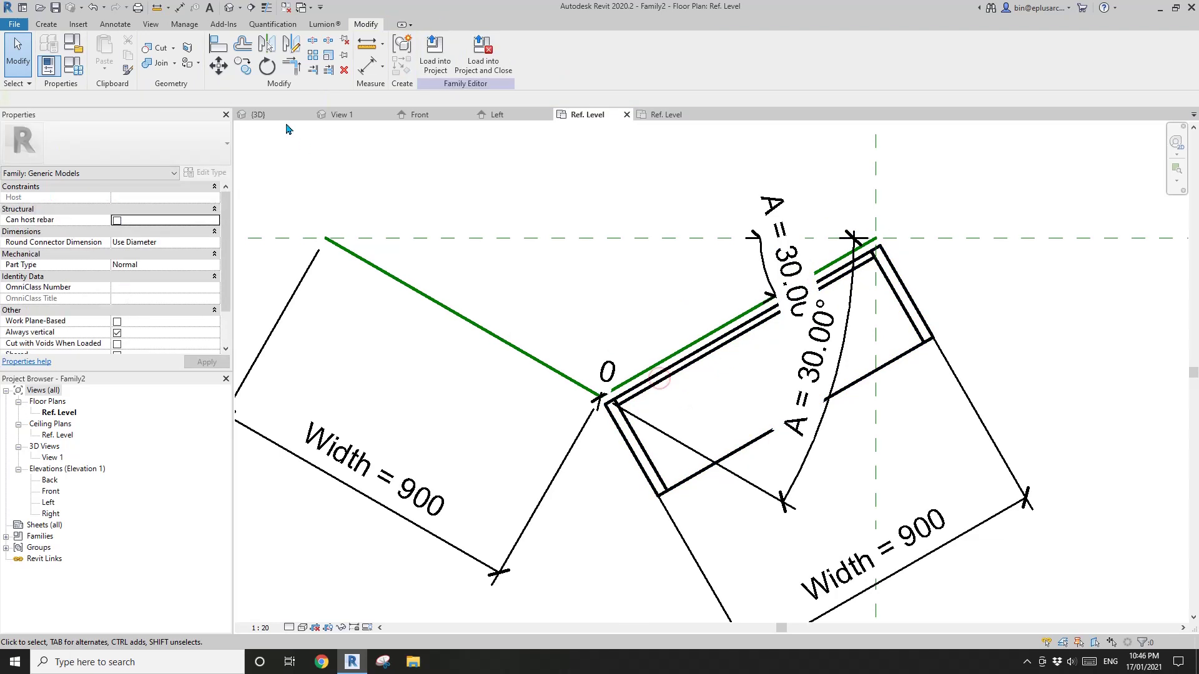
Step: Open the Bookcase 20210117 family's Ref. Level floor plan and check the origin setting of the Center (Front/Back) reference plane
{"action": "left_click", "coordinate": [275, 115]}
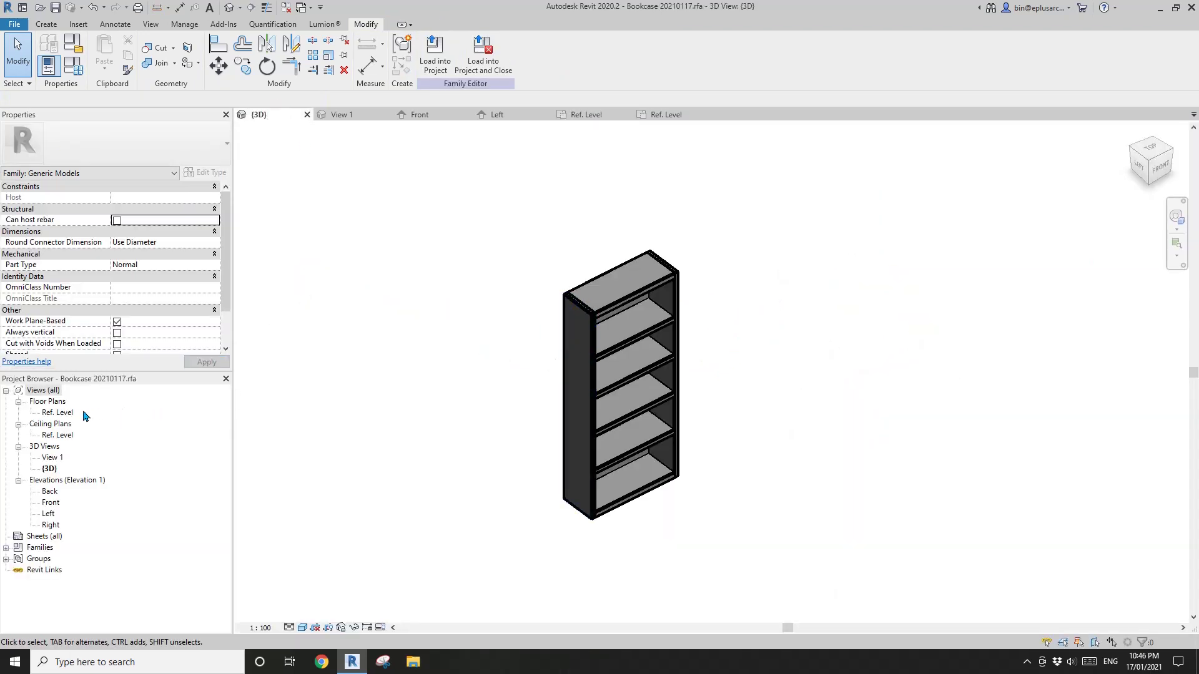
{"action": "double_click", "coordinate": [60, 414]}
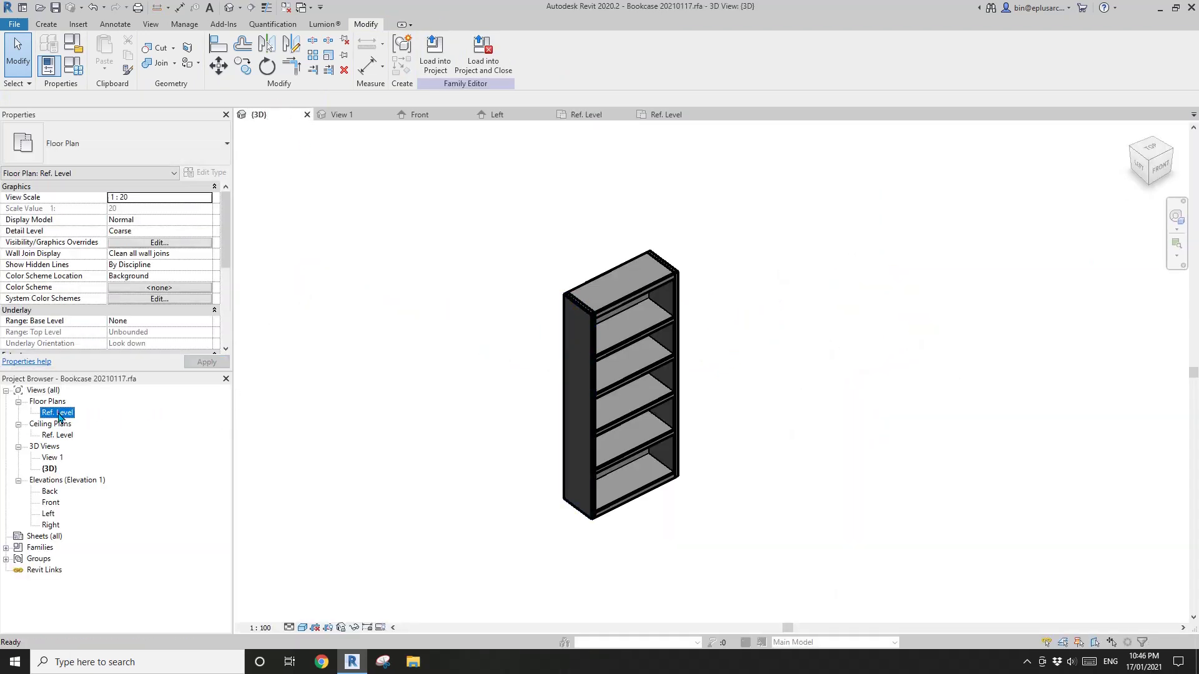
{"action": "middle_click_drag", "start_coordinate": [589, 391], "coordinate": [645, 353]}
{"action": "scroll", "coordinate": [645, 354], "scroll_direction": "down", "scroll_amount": 1}
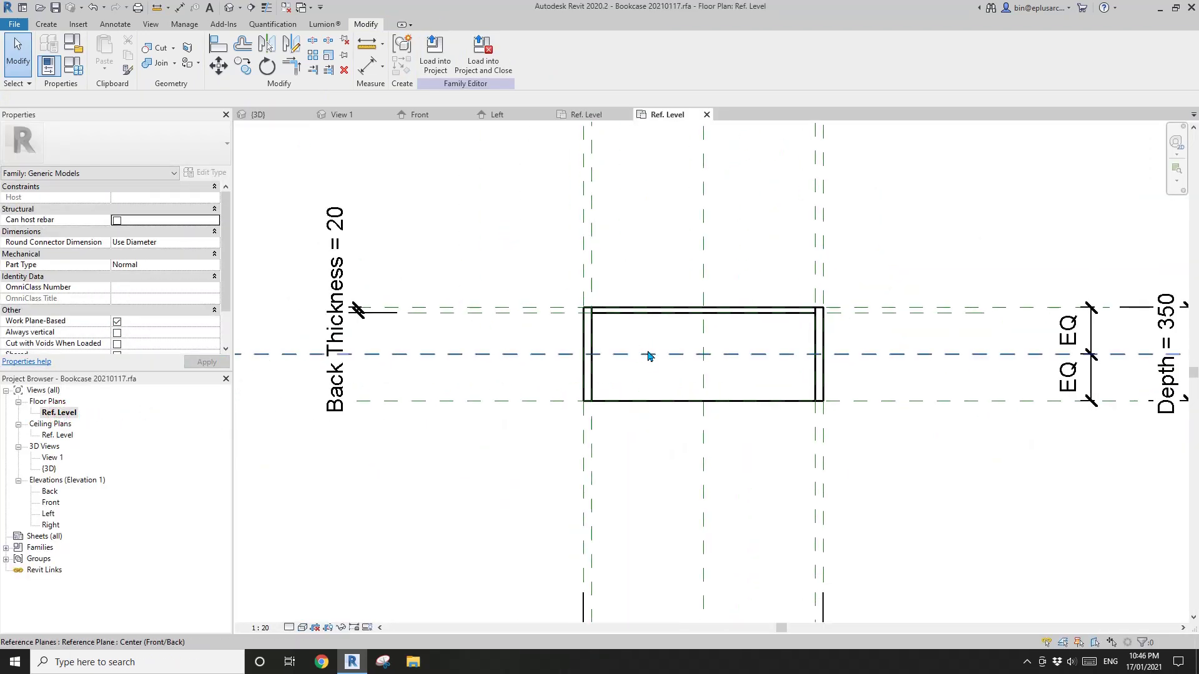
{"action": "left_click", "coordinate": [647, 354]}
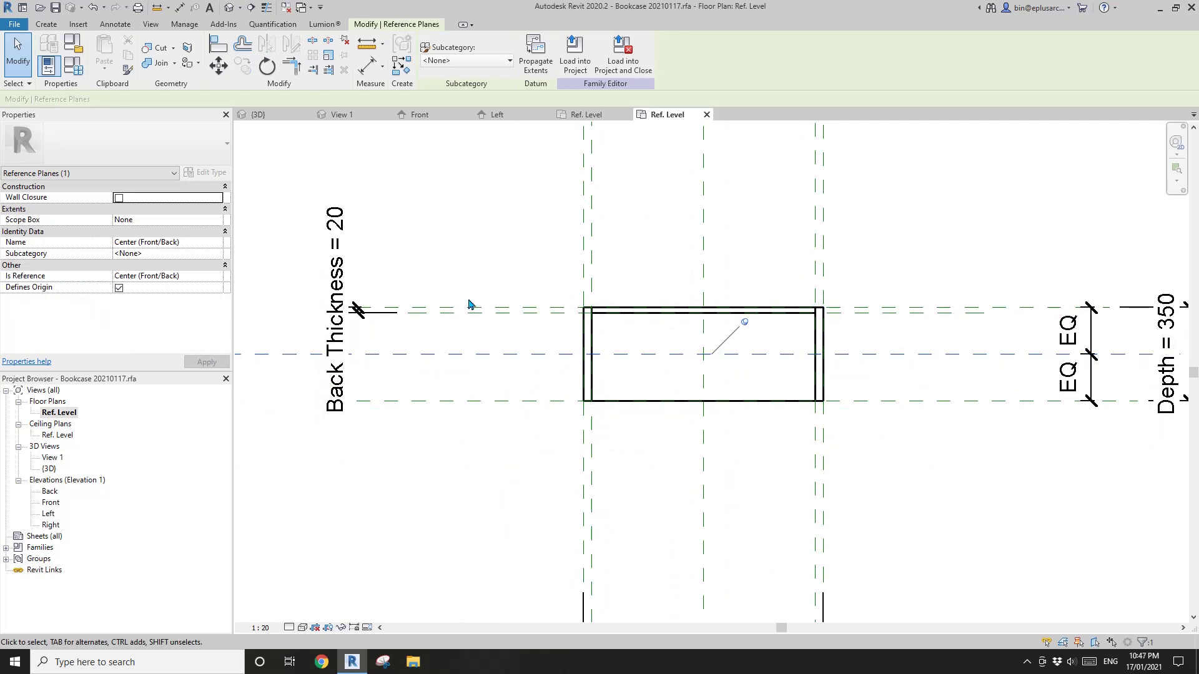
{"action": "middle_click_drag", "start_coordinate": [583, 345], "coordinate": [572, 343]}
{"action": "key", "text": "Escape"}
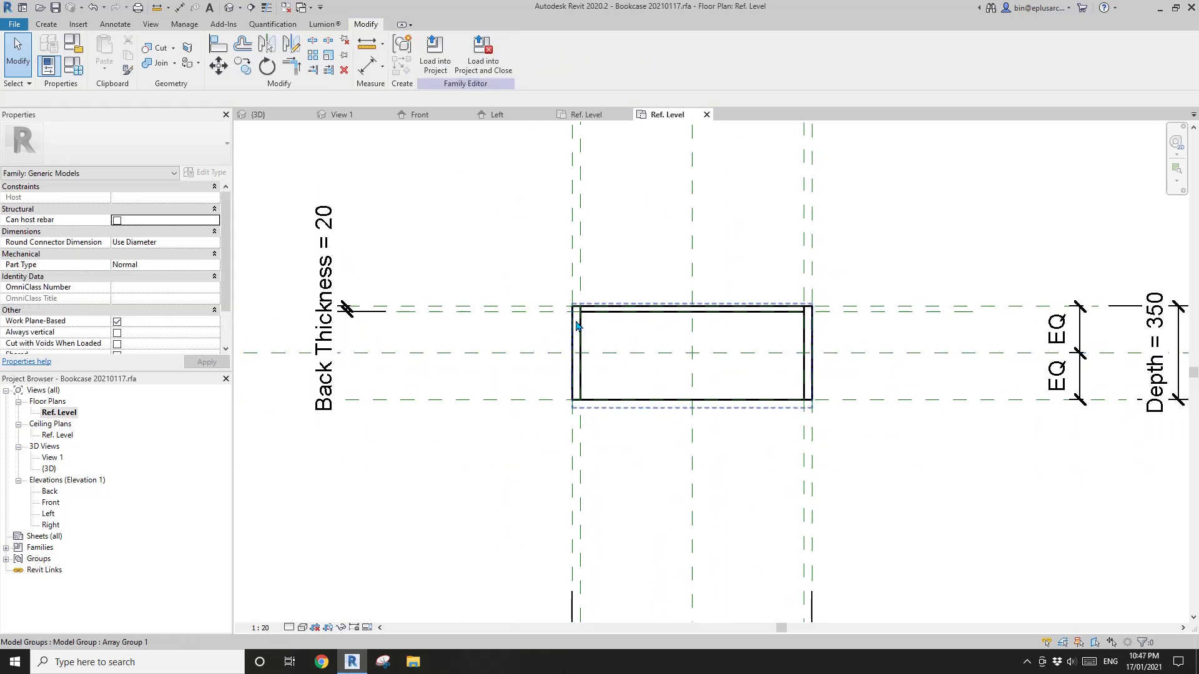
Step: Make the bookcase's outer back reference plane define the family origin and reload the family into Family2, overwriting the existing version
{"action": "left_click", "coordinate": [538, 306]}
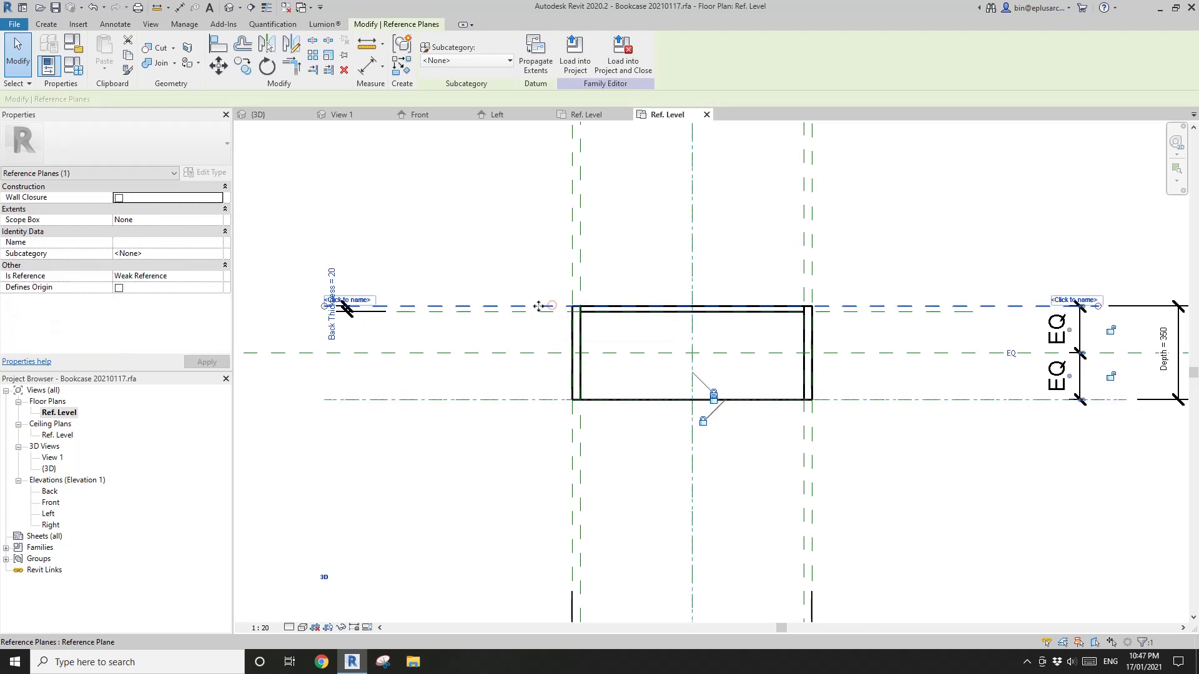
{"action": "left_click", "coordinate": [119, 288]}
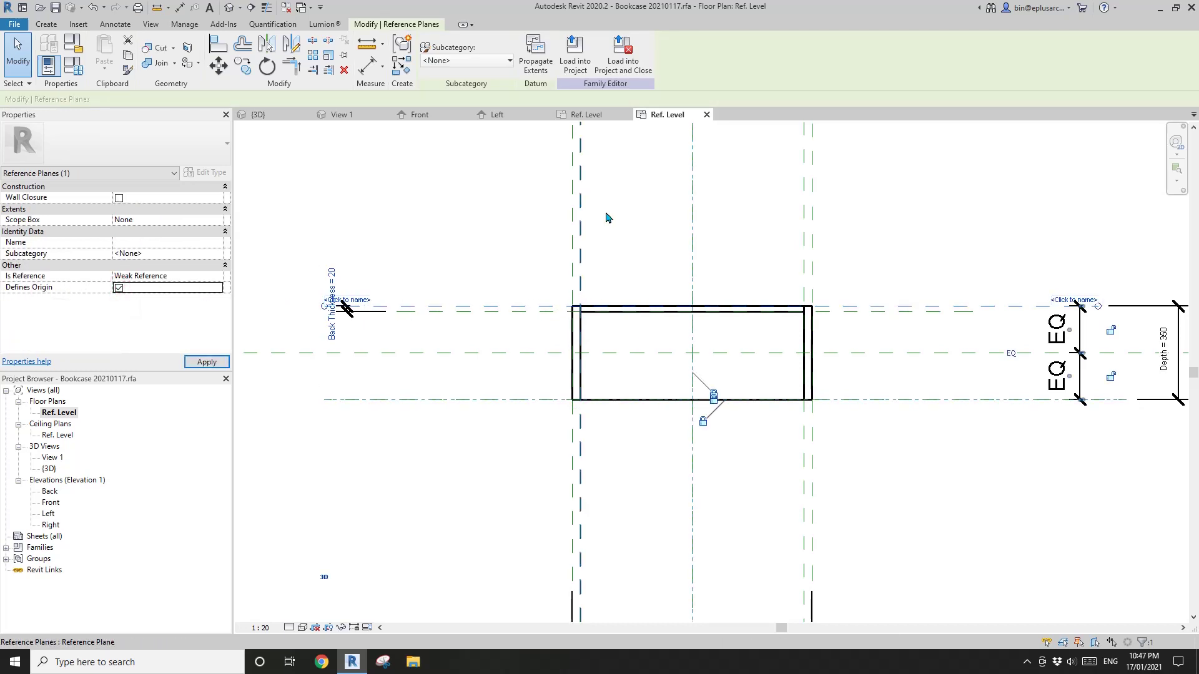
{"action": "left_click", "coordinate": [574, 56]}
{"action": "left_click", "coordinate": [573, 297]}
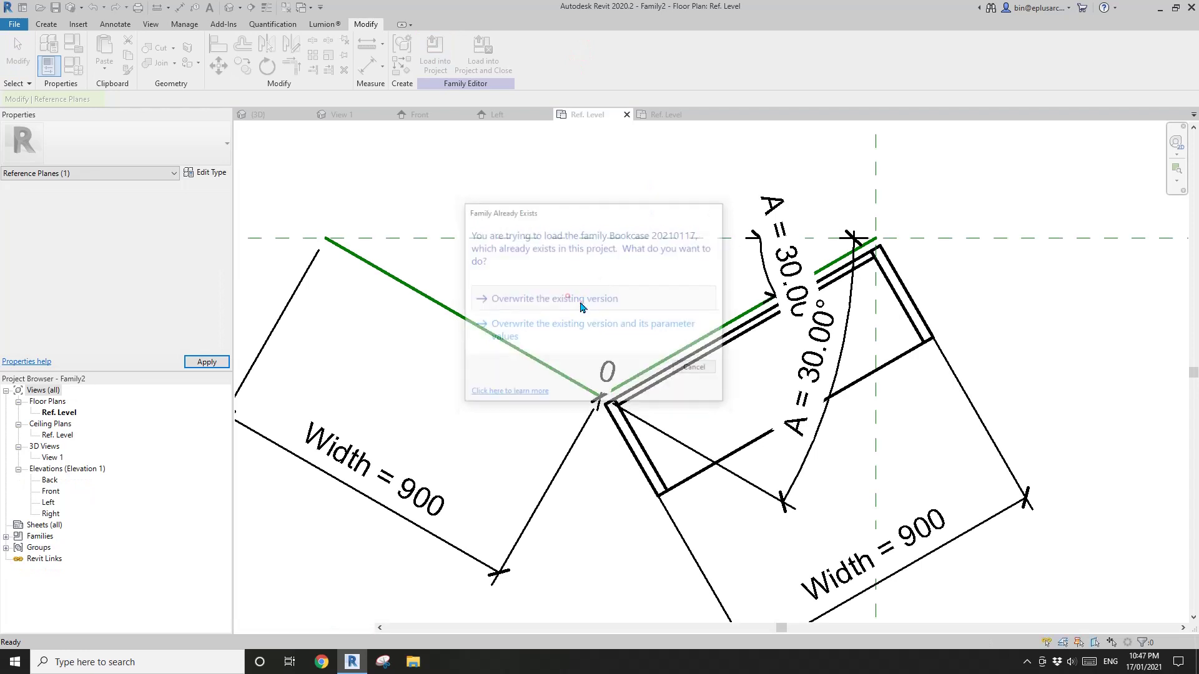
Step: Move the reloaded bookcase by its back left corner onto the shared endpoint of the diagonal reference lines
{"action": "left_click", "coordinate": [698, 418]}
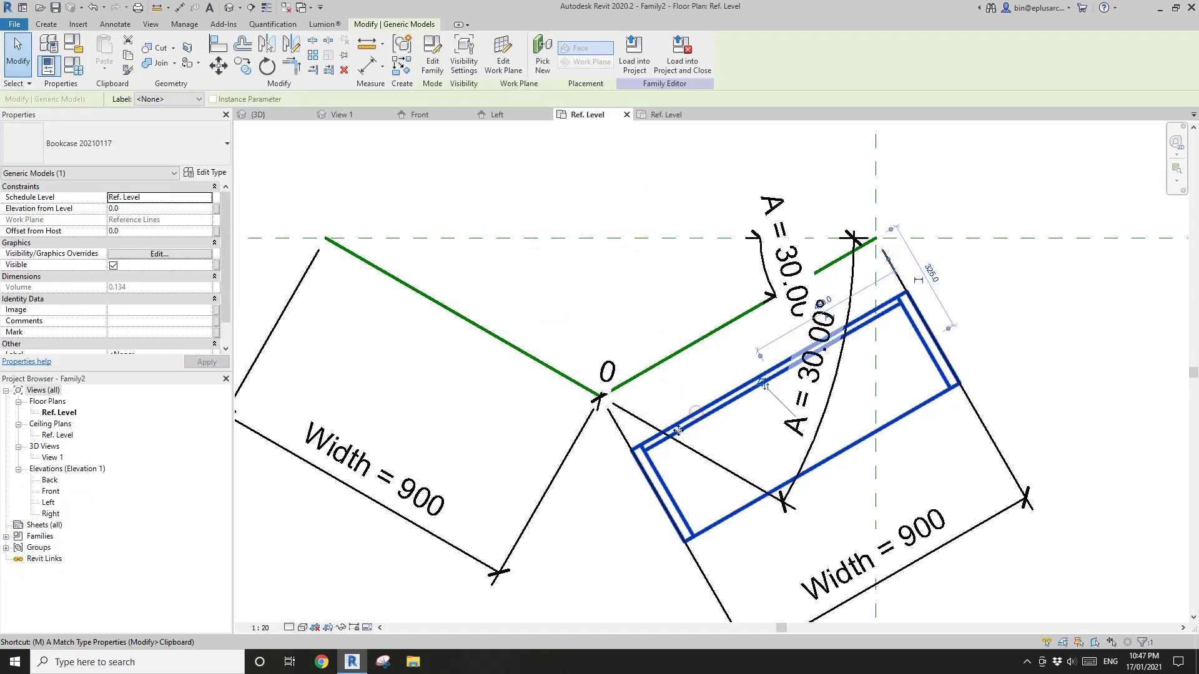
{"action": "key", "text": "m"}
{"action": "key", "text": "v"}
{"action": "left_click", "coordinate": [632, 450]}
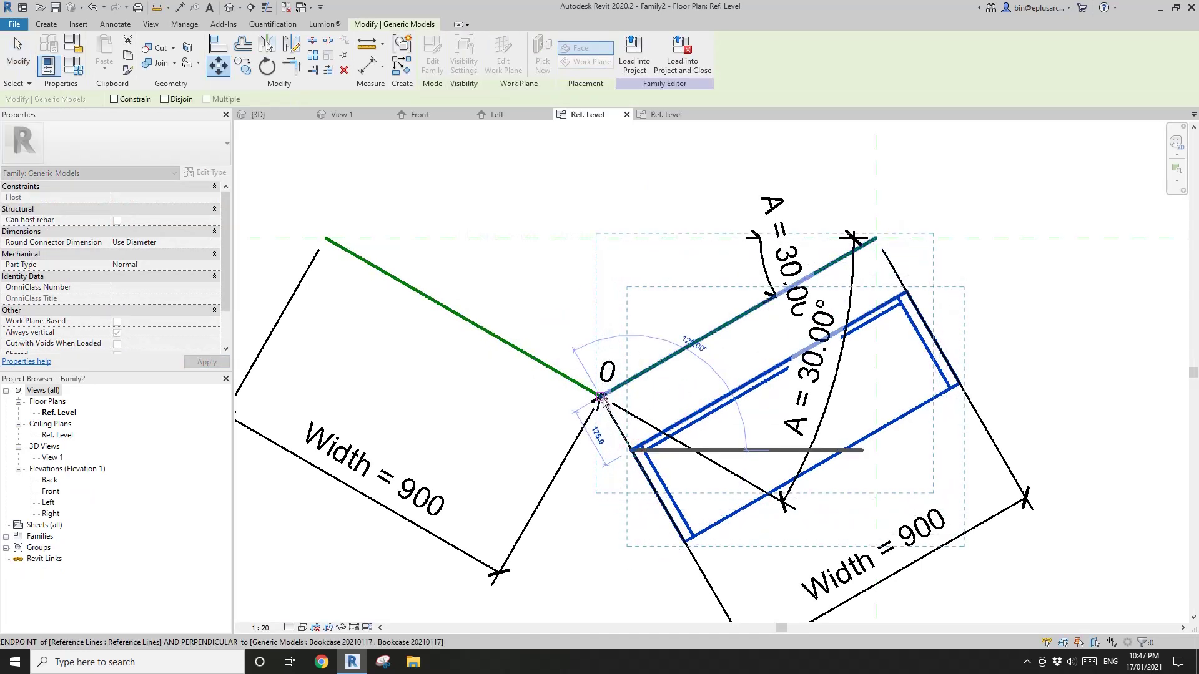
{"action": "left_click", "coordinate": [601, 398]}
{"action": "key", "text": "Escape"}
{"action": "scroll", "coordinate": [636, 310], "scroll_direction": "down", "scroll_amount": 1}
{"action": "middle_click_drag", "start_coordinate": [635, 309], "coordinate": [739, 271]}
Step: Set the family's Width parameter to 1200 and apply it to flex the bookcase and reference lines
{"action": "left_click", "coordinate": [73, 65]}
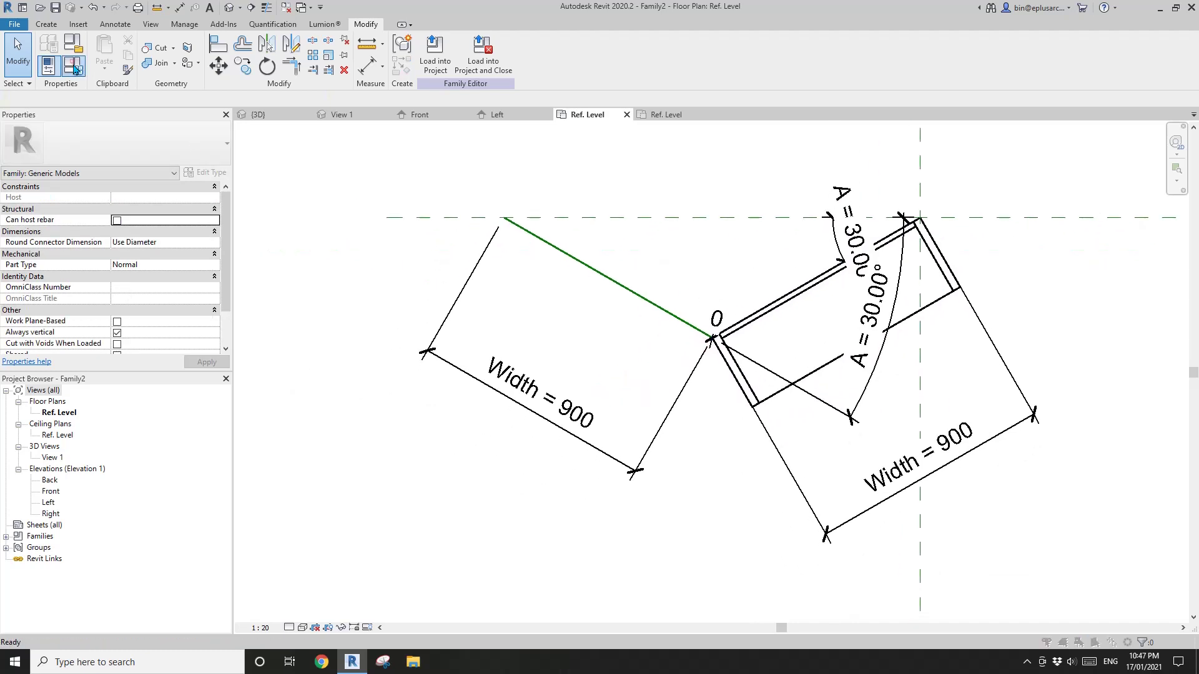
{"action": "left_click", "coordinate": [195, 219]}
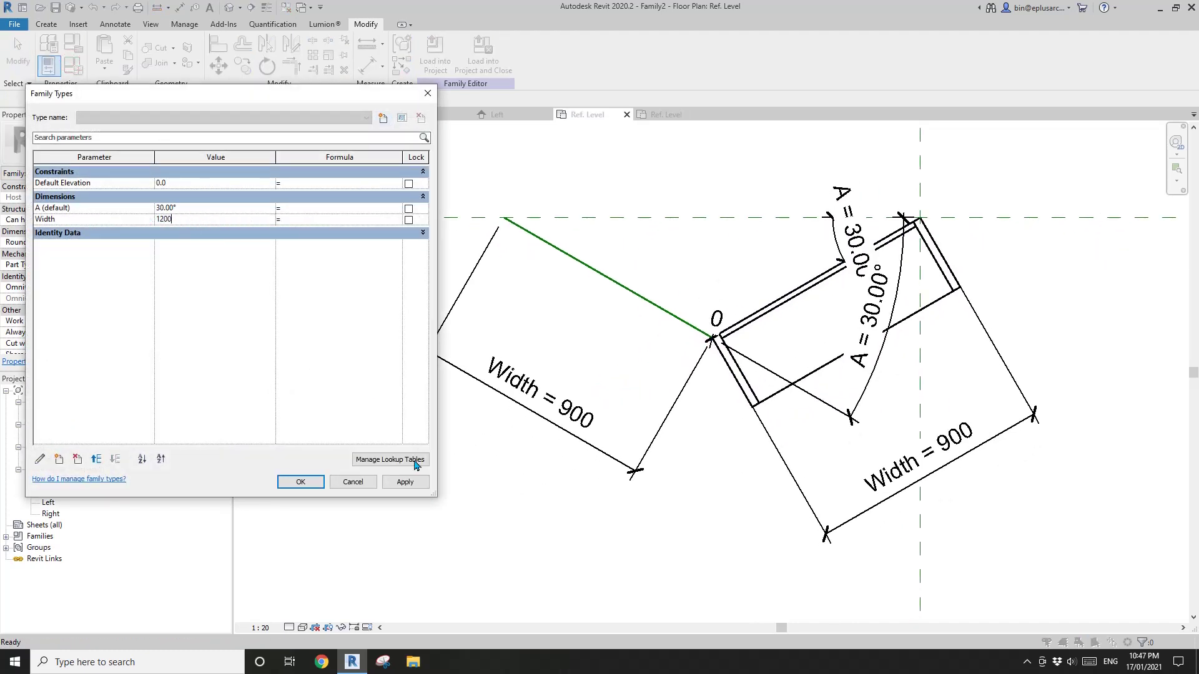
{"action": "left_click", "coordinate": [408, 486]}
{"action": "left_click", "coordinate": [305, 483]}
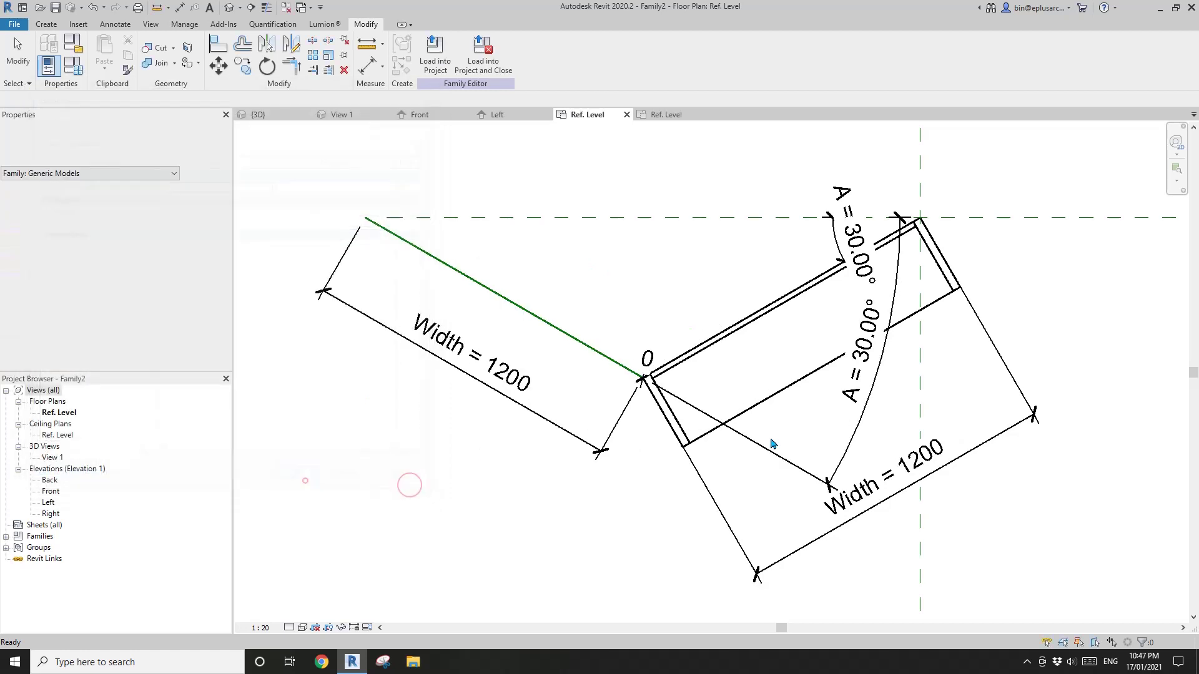
Step: Set the Depth type parameter of the placed Bookcase 20210117 to 400
{"action": "left_click", "coordinate": [775, 405]}
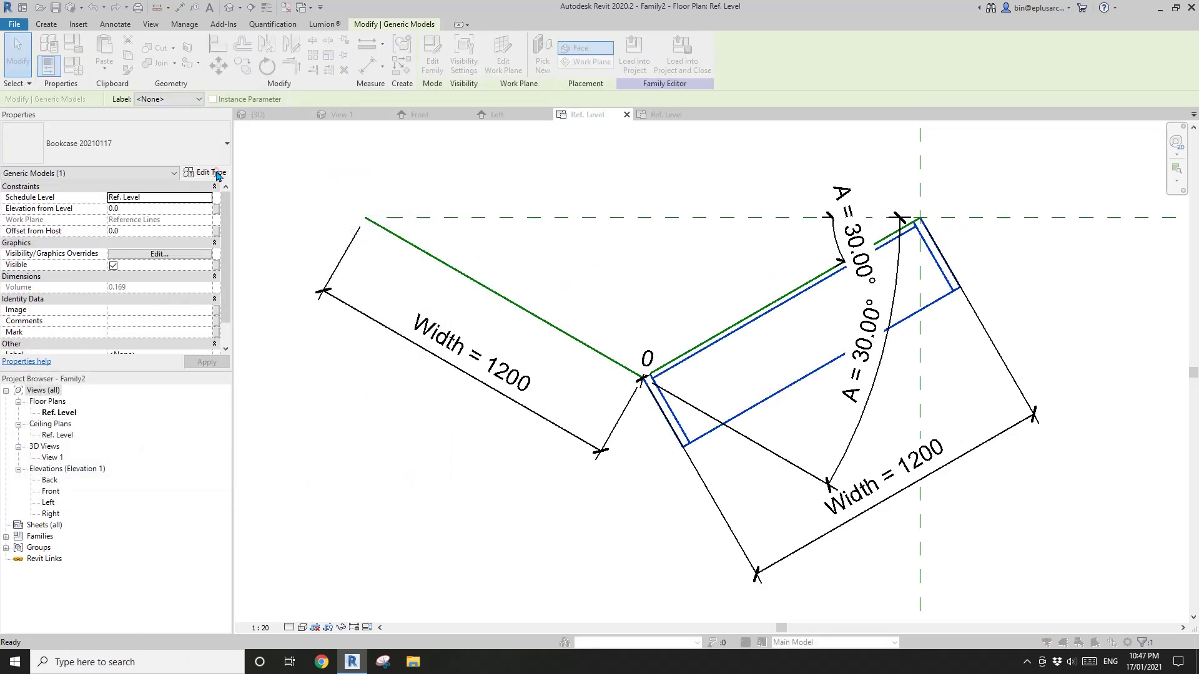
{"action": "left_click", "coordinate": [215, 170]}
{"action": "left_click", "coordinate": [278, 180]}
{"action": "type", "text": "4"}
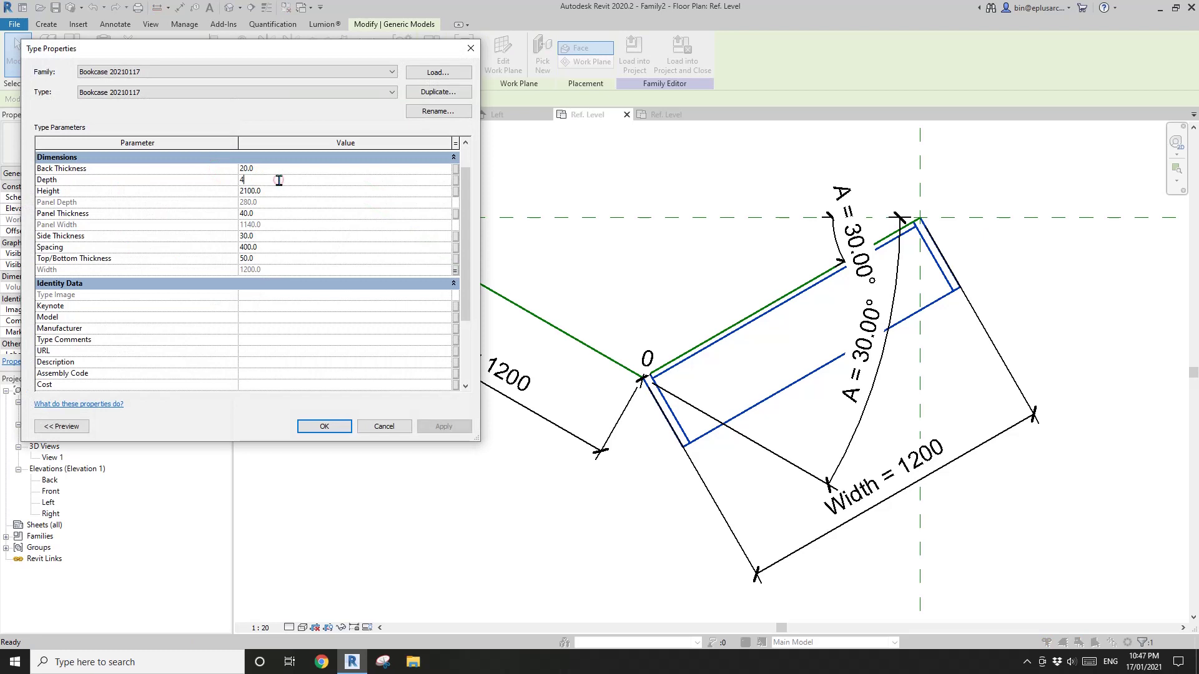
{"action": "type", "text": "00"}
{"action": "left_click", "coordinate": [452, 430]}
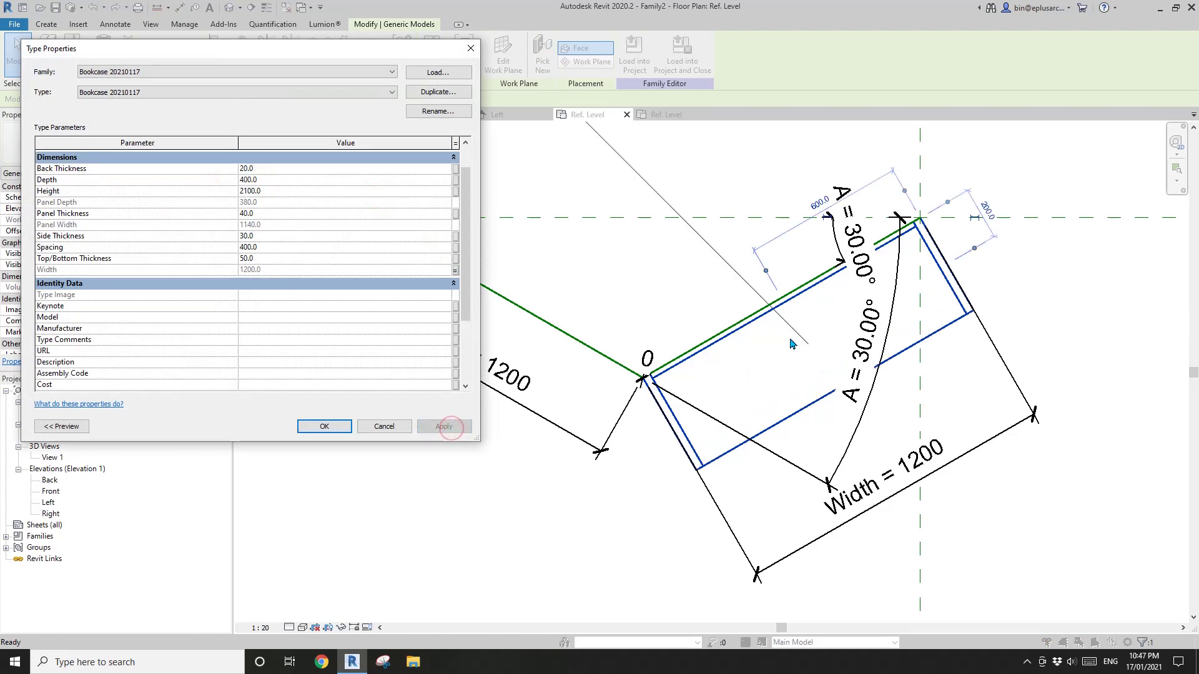
{"action": "left_click", "coordinate": [324, 427]}
{"action": "left_click", "coordinate": [702, 396]}
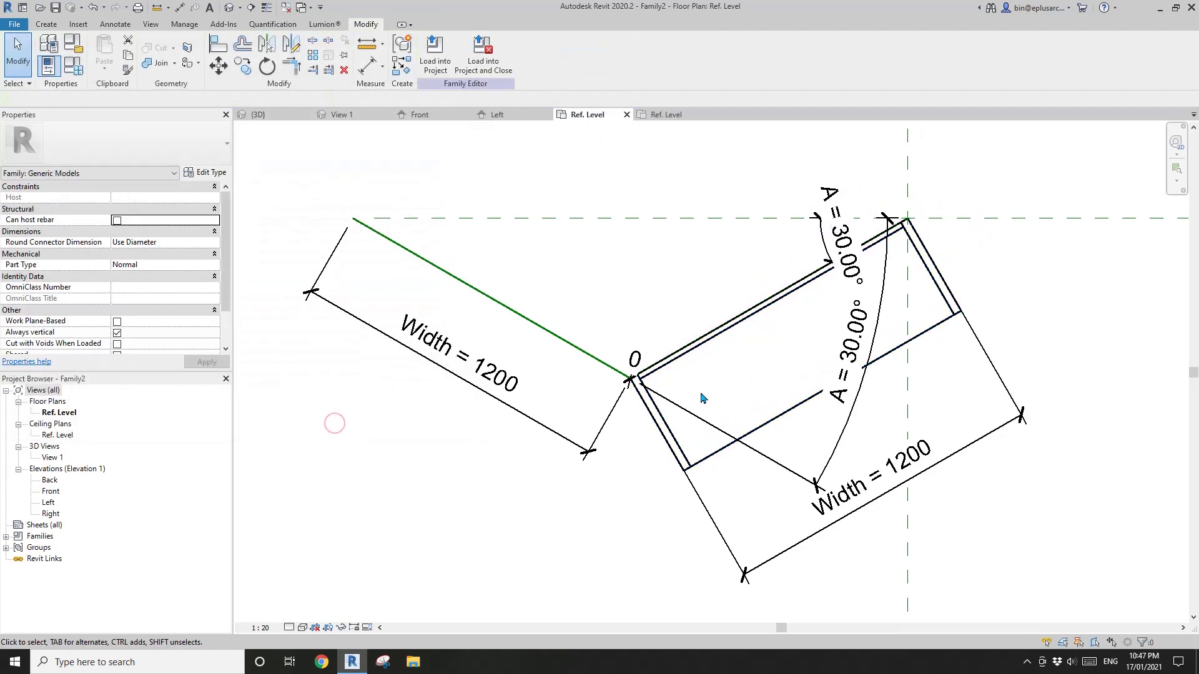
Step: Create a similar Bookcase 20210117 on the left diagonal reference line's plane, rotated to follow that line and placed at the shared endpoint
{"action": "left_click", "coordinate": [765, 428]}
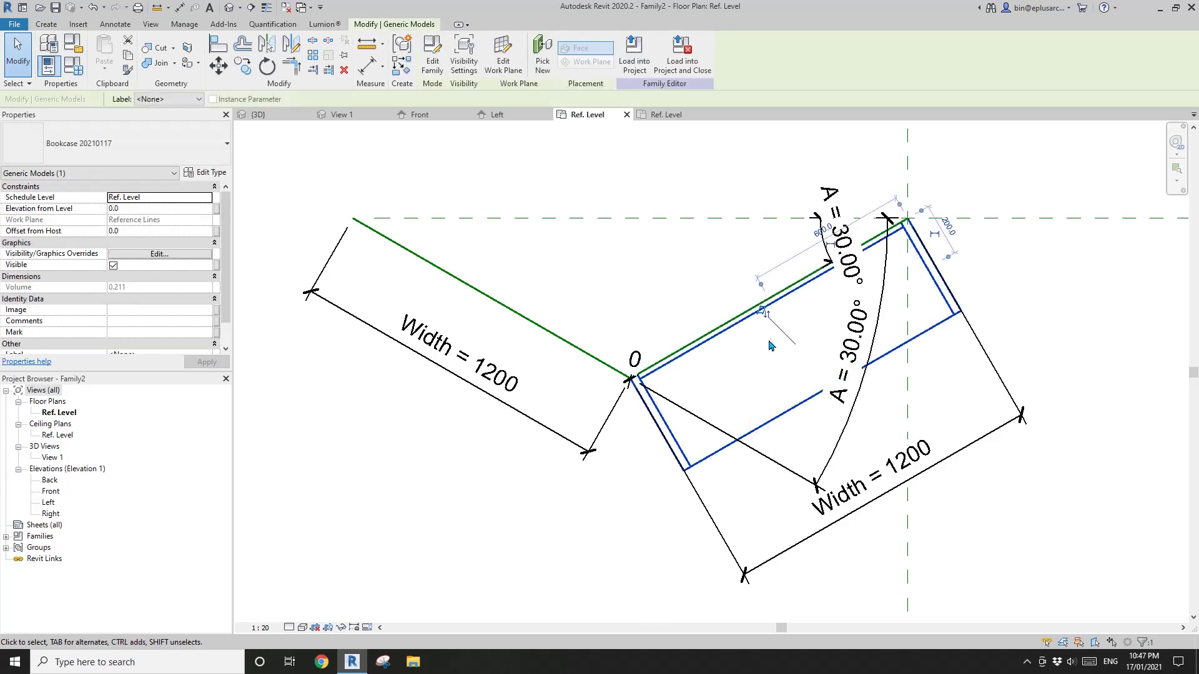
{"action": "key", "text": "c"}
{"action": "key", "text": "s"}
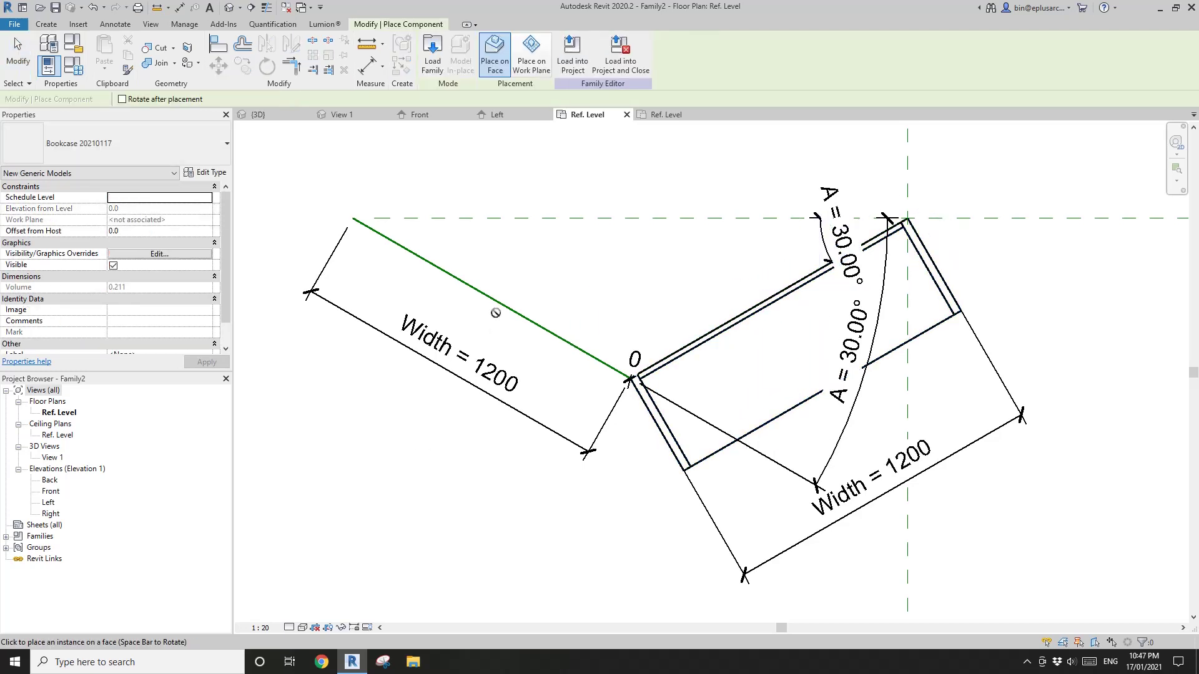
{"action": "left_click", "coordinate": [531, 53]}
{"action": "left_click", "coordinate": [319, 99]}
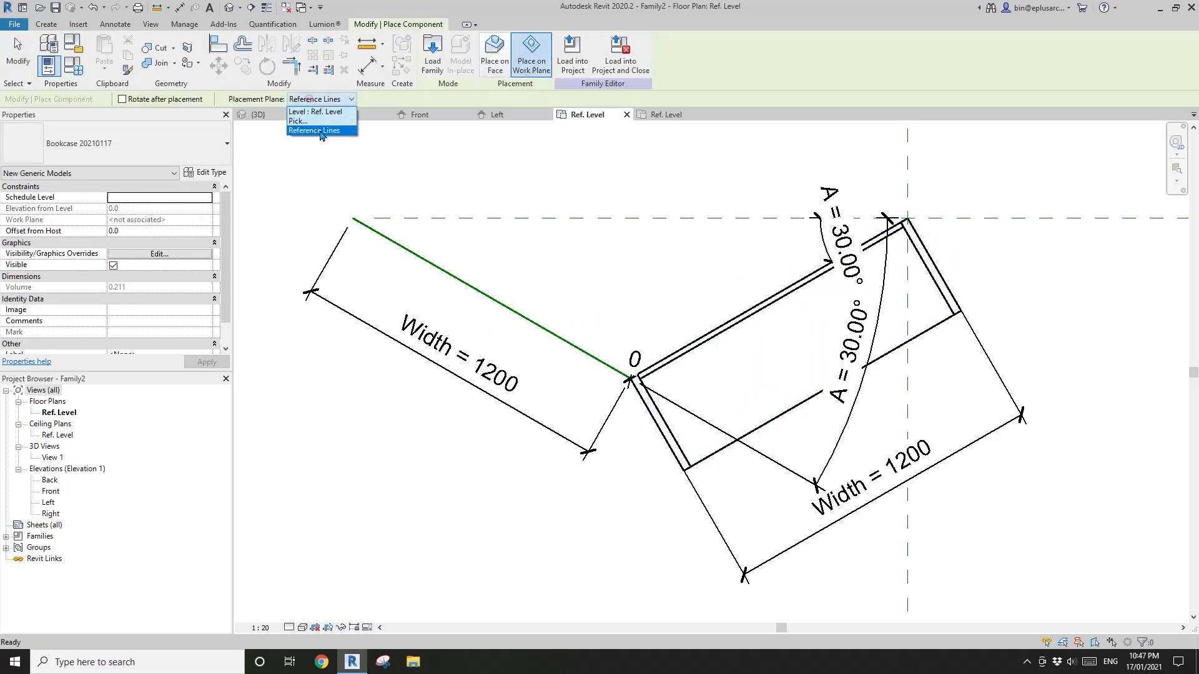
{"action": "left_click", "coordinate": [300, 122]}
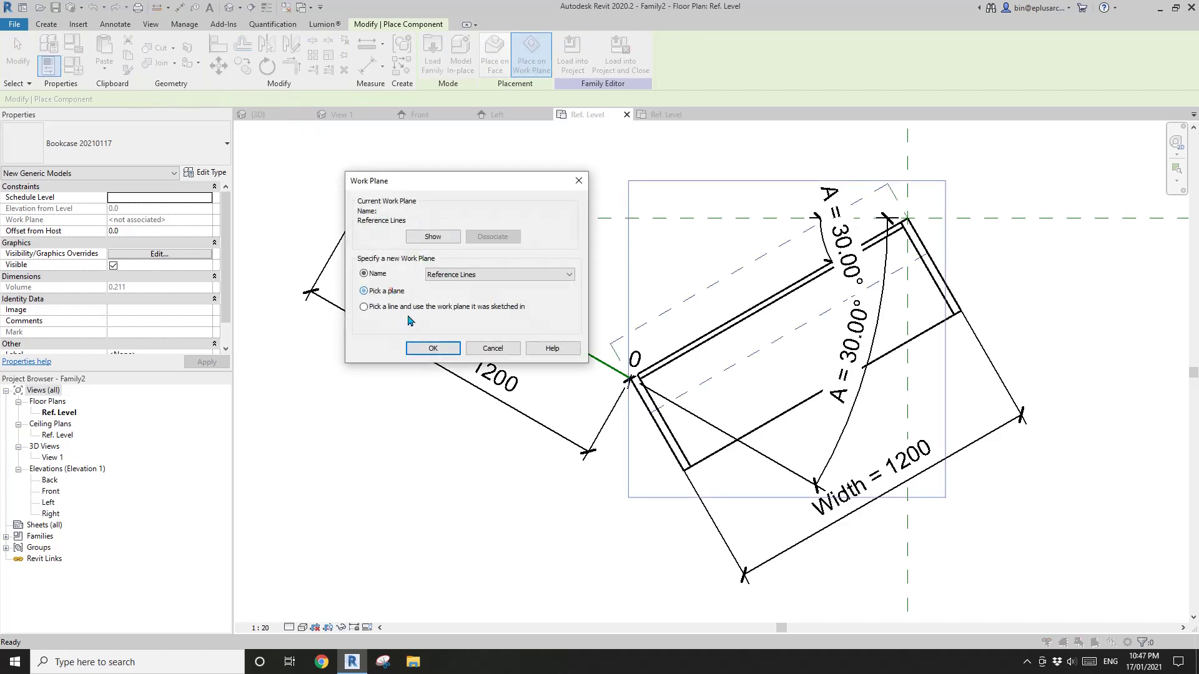
{"action": "left_click", "coordinate": [433, 348]}
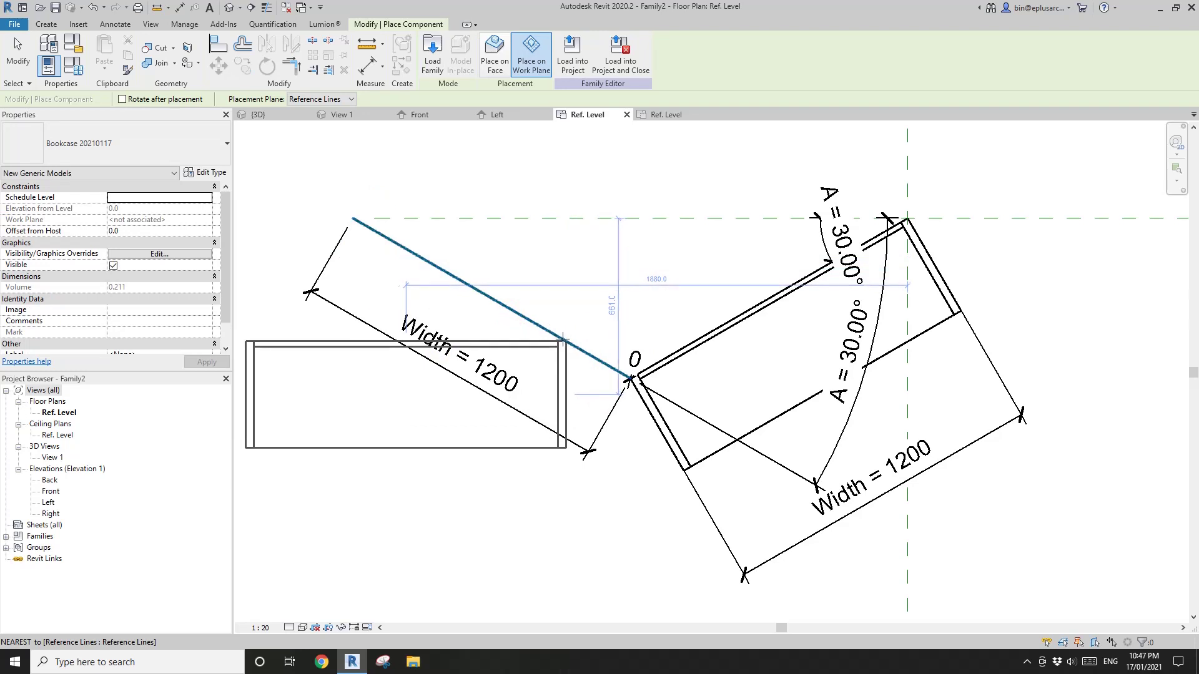
{"action": "key", "text": "space"}
{"action": "key", "text": "space"}
{"action": "key", "text": "space"}
{"action": "key", "text": "space"}
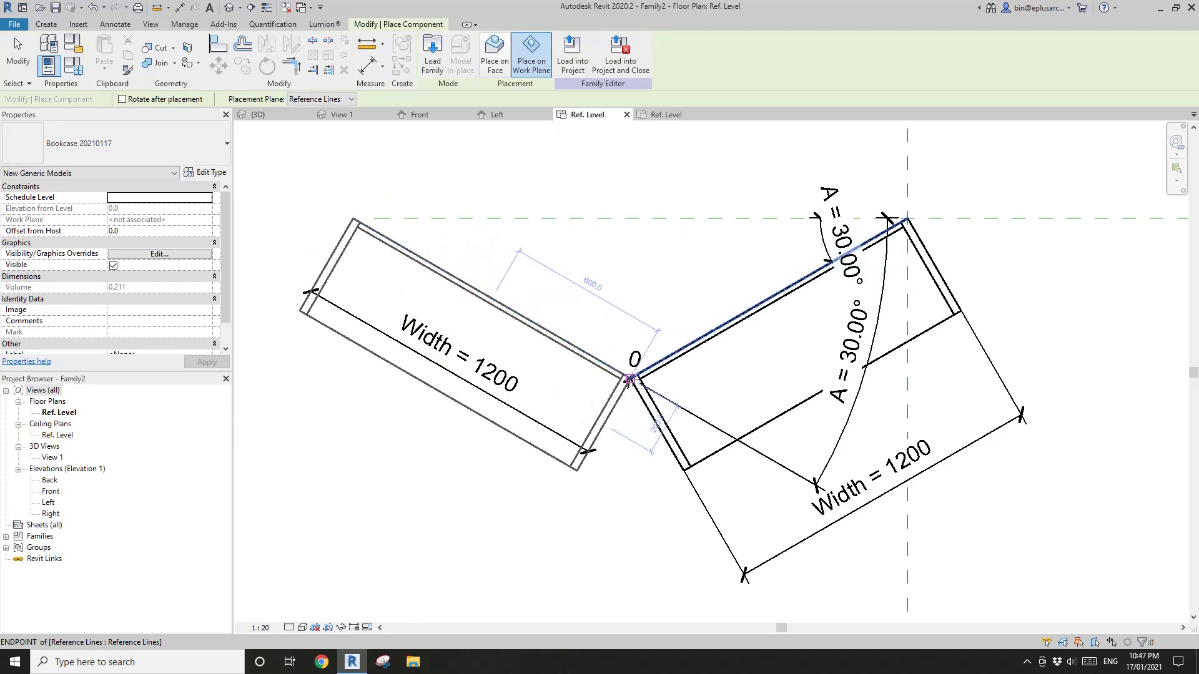
{"action": "left_click", "coordinate": [629, 379]}
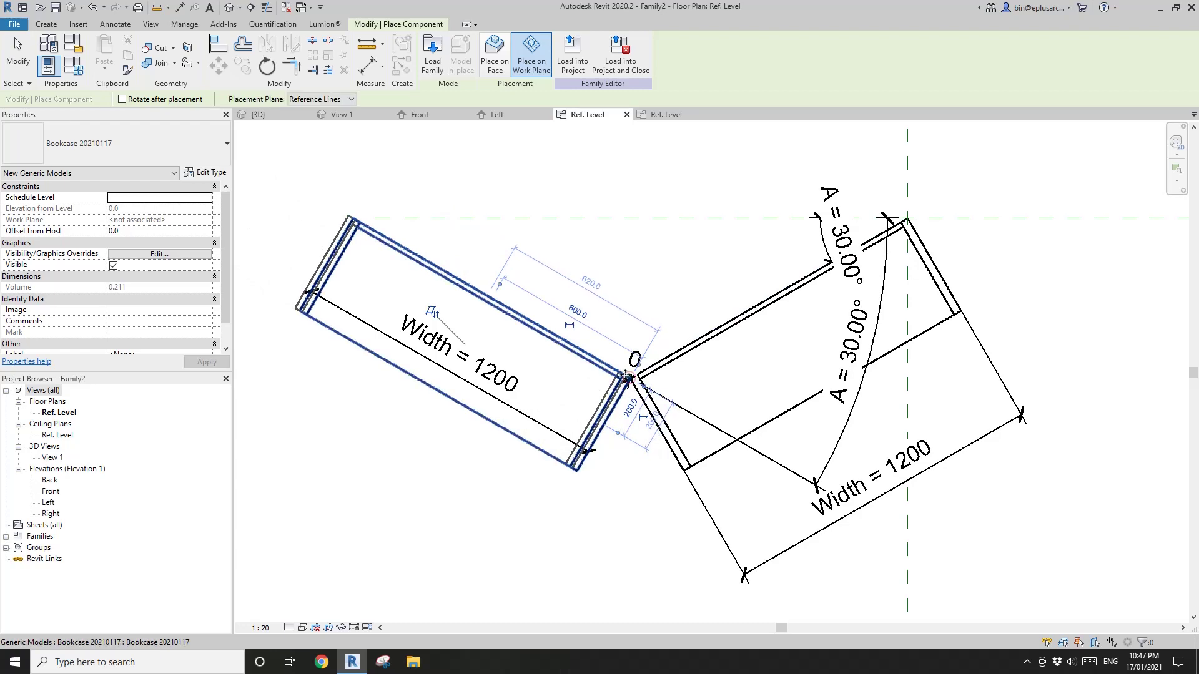
{"action": "key", "text": "Escape"}
Step: Open the default 3D view and hide all annotation categories in it
{"action": "scroll", "coordinate": [820, 306], "scroll_direction": "down", "scroll_amount": 1}
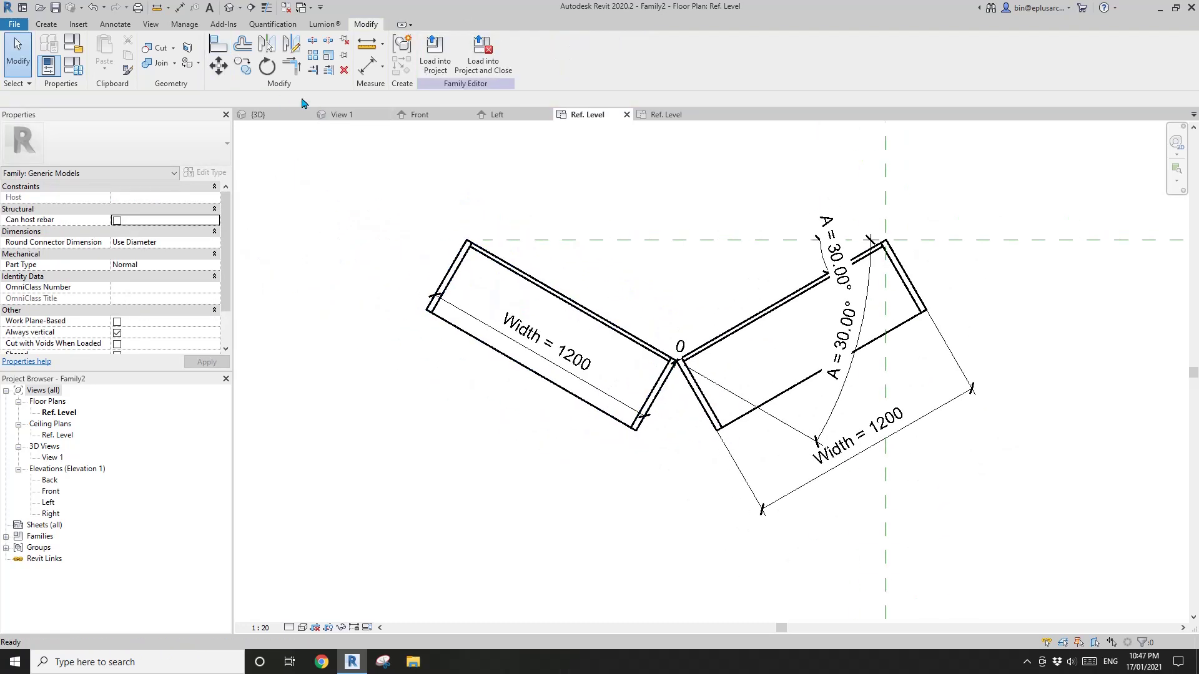
{"action": "left_click", "coordinate": [228, 8]}
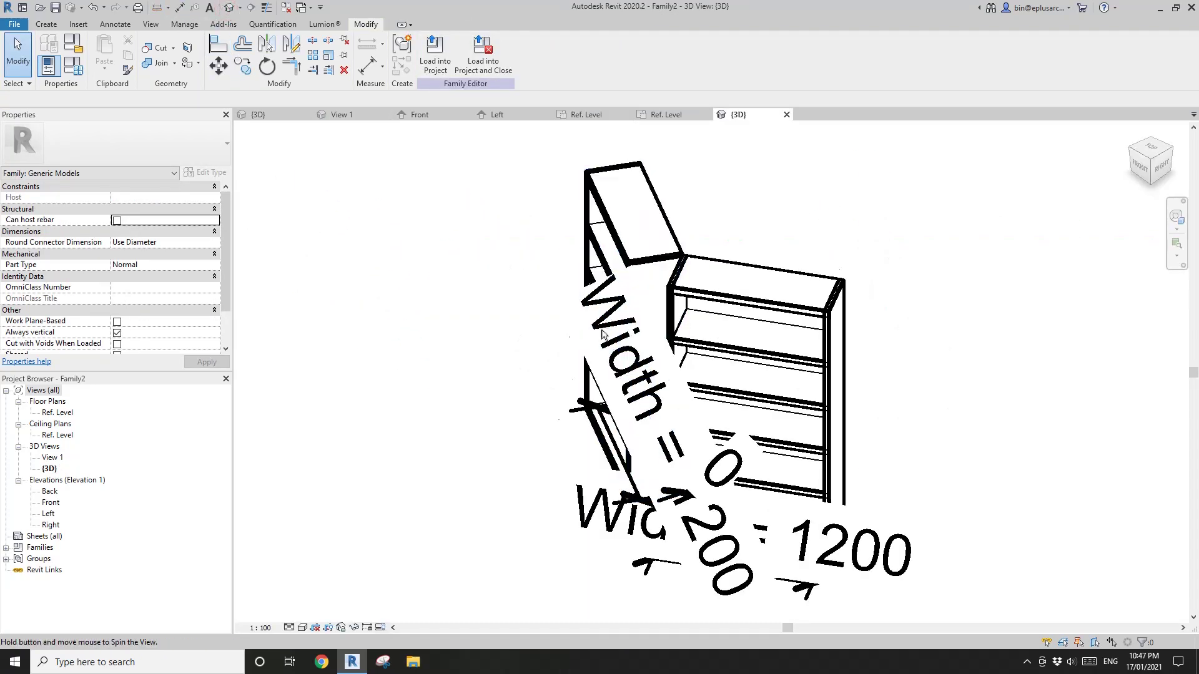
{"action": "middle_click_drag", "start_coordinate": [565, 247], "coordinate": [737, 335], "text": "shift"}
{"action": "key", "text": "v"}
{"action": "key", "text": "g"}
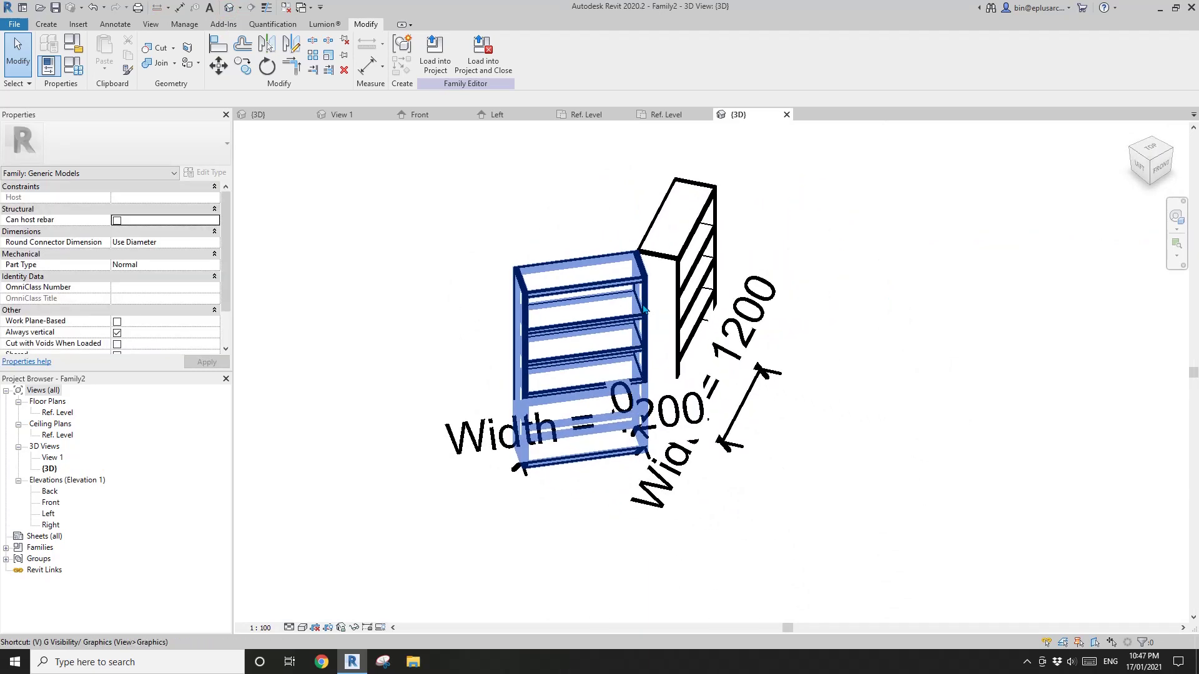
{"action": "left_click", "coordinate": [467, 200]}
{"action": "left_click", "coordinate": [434, 218]}
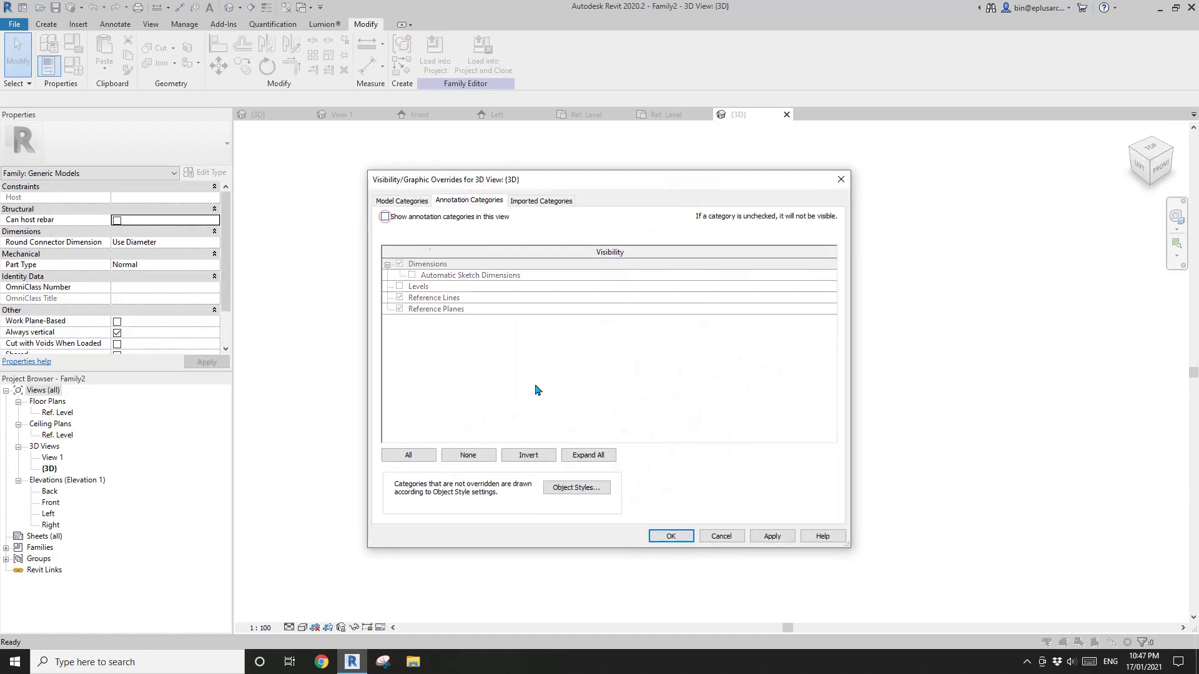
{"action": "left_click", "coordinate": [670, 536]}
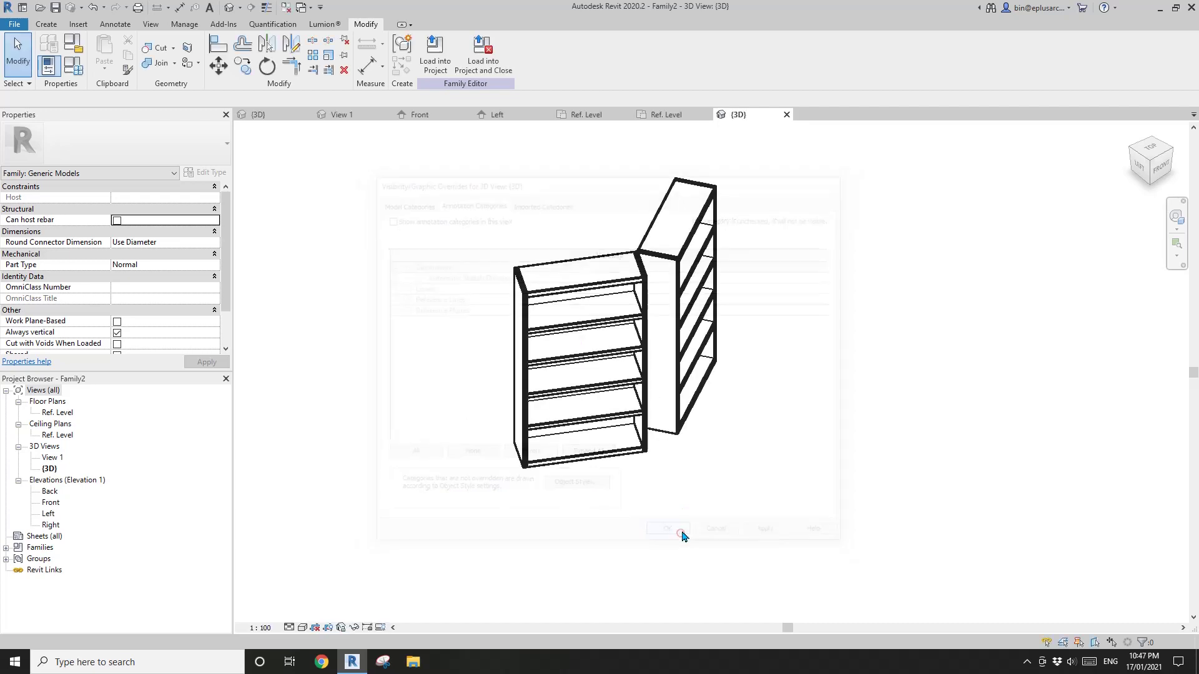
Step: Flex the family by applying 0° and then 90° to angle parameter A
{"action": "middle_click_drag", "start_coordinate": [657, 356], "coordinate": [667, 369], "text": "shift"}
{"action": "middle_click_drag", "start_coordinate": [434, 327], "coordinate": [571, 329]}
{"action": "left_click", "coordinate": [73, 65]}
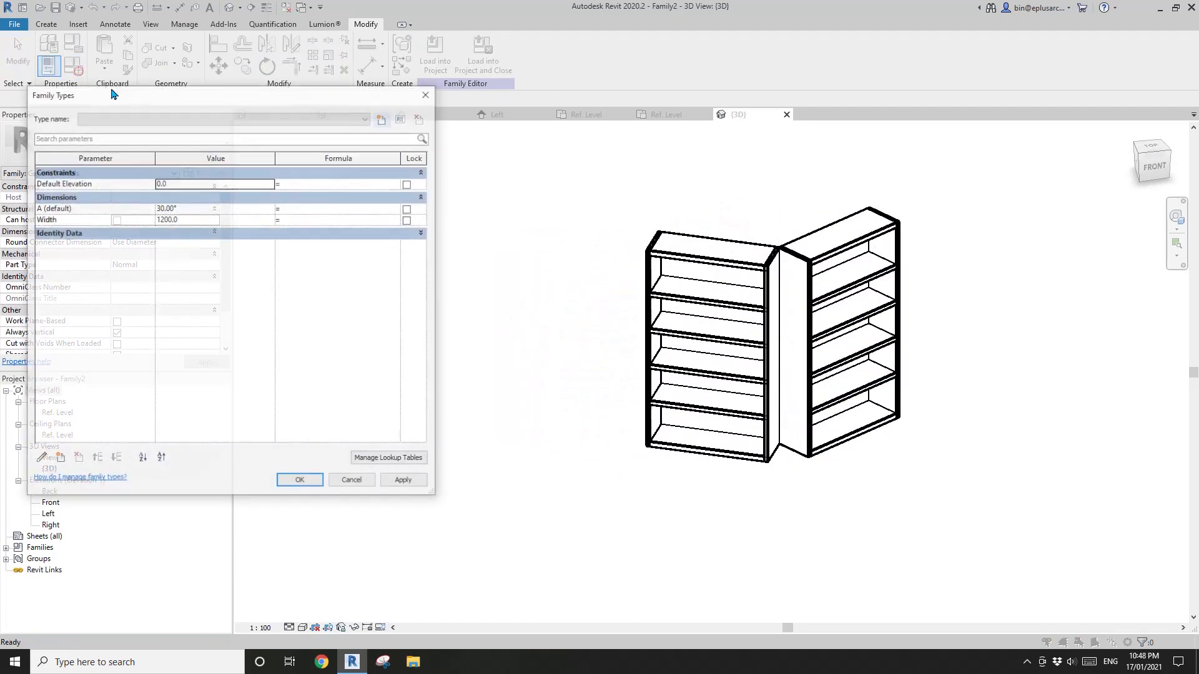
{"action": "left_click", "coordinate": [193, 210]}
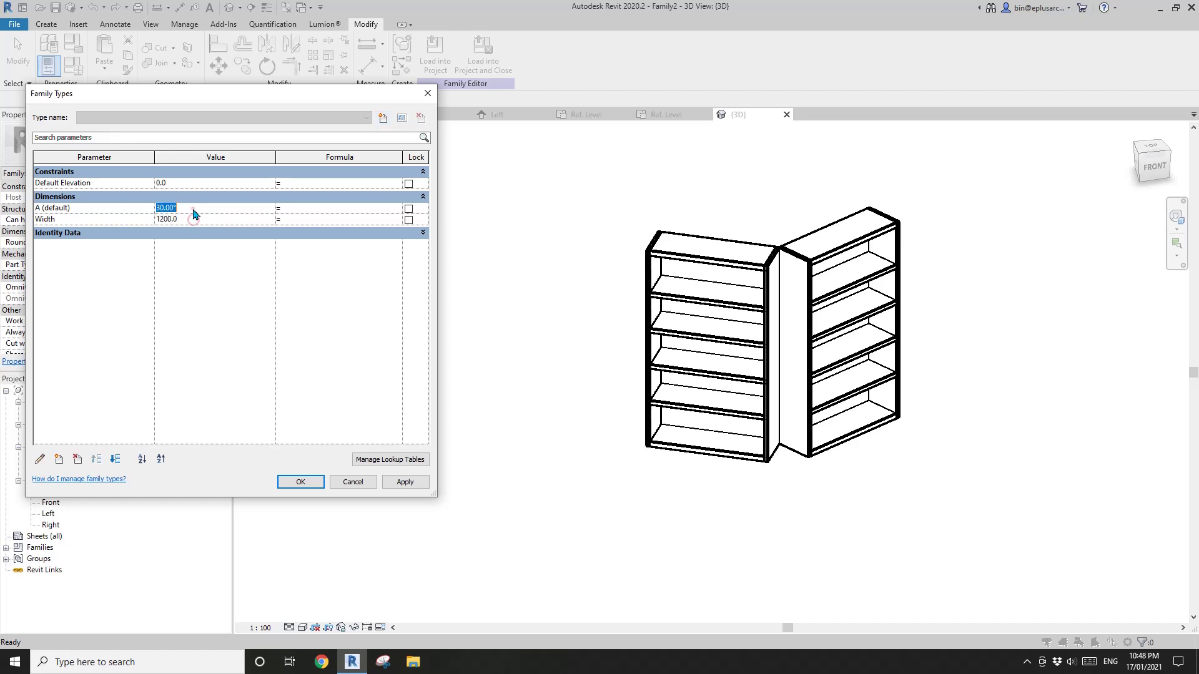
{"action": "type", "text": "0"}
{"action": "left_click", "coordinate": [403, 482]}
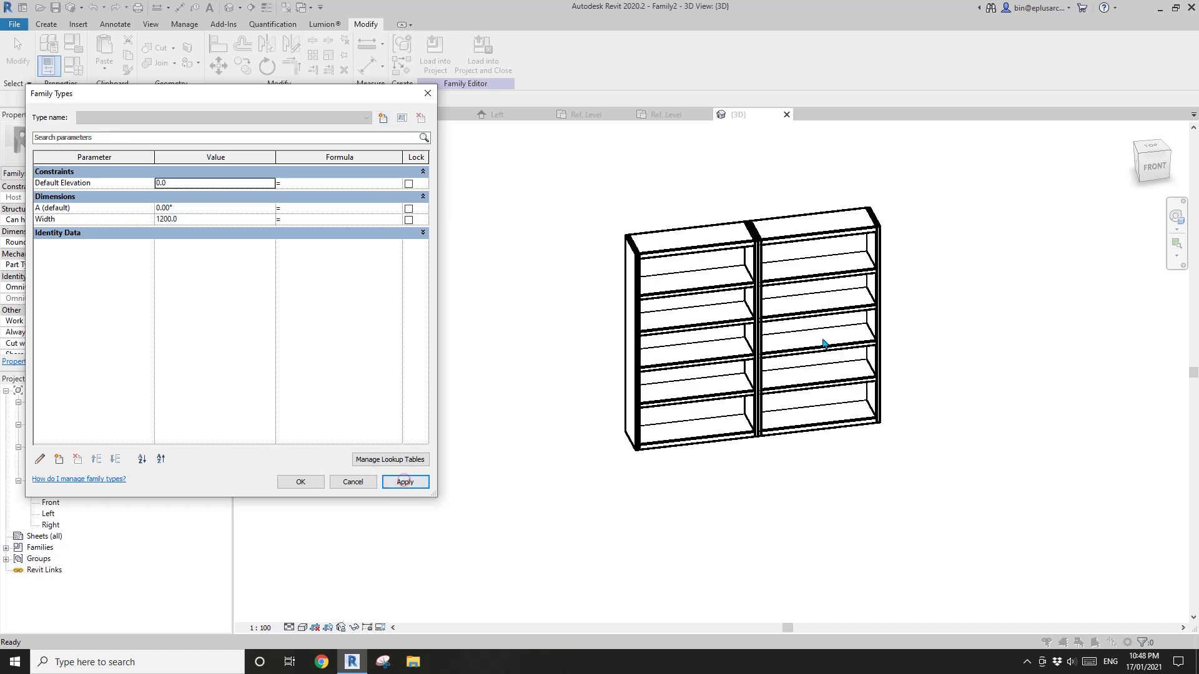
{"action": "left_click", "coordinate": [240, 208]}
{"action": "type", "text": "90"}
{"action": "left_click", "coordinate": [405, 482]}
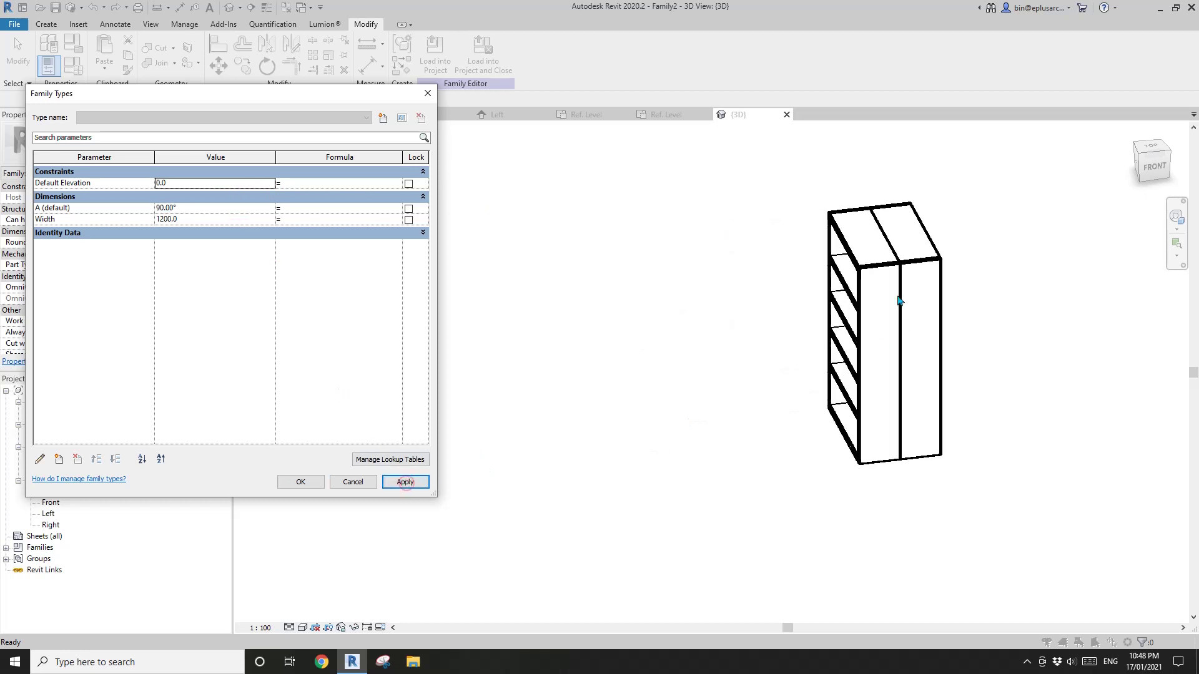
Step: Flex the family by applying Width 900, angle A 0°, and then Width 600
{"action": "left_click", "coordinate": [211, 222]}
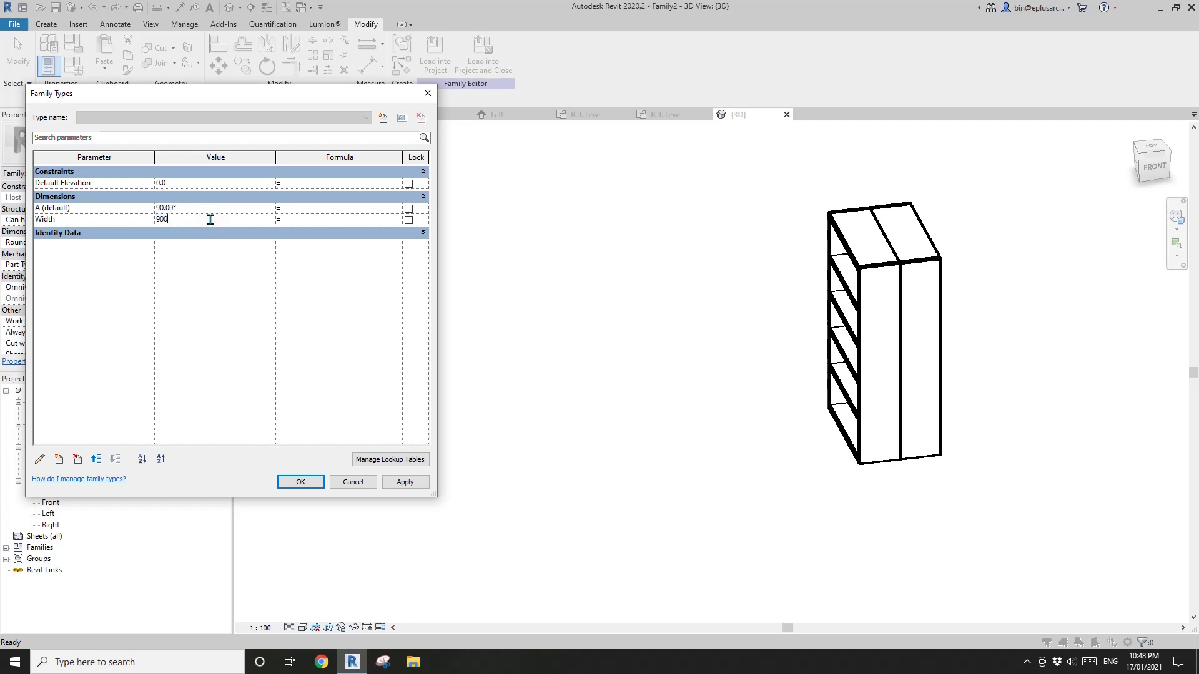
{"action": "left_click", "coordinate": [407, 483]}
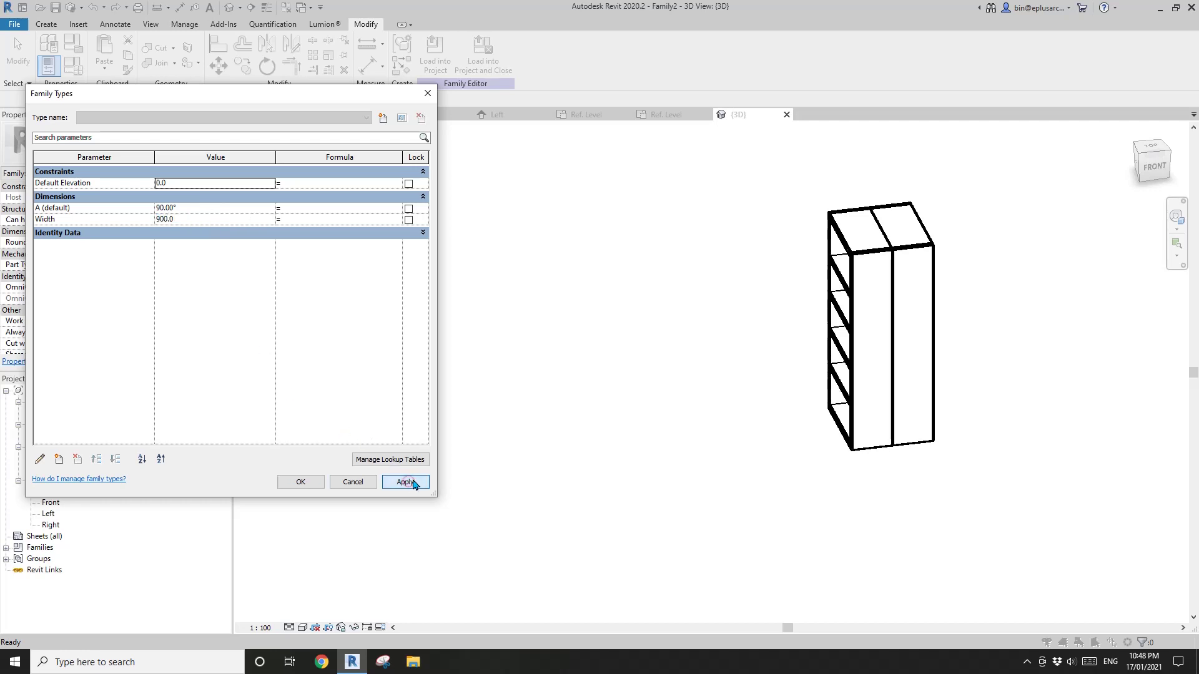
{"action": "left_click", "coordinate": [229, 209]}
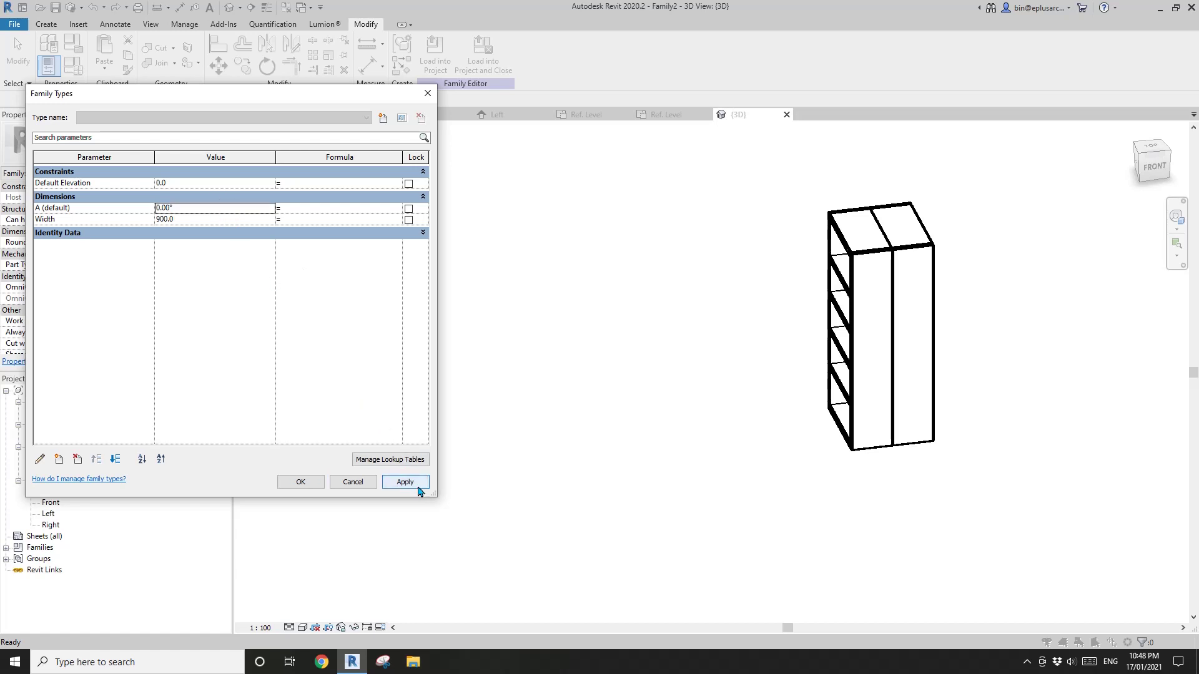
{"action": "left_click", "coordinate": [406, 482]}
{"action": "left_click", "coordinate": [216, 219]}
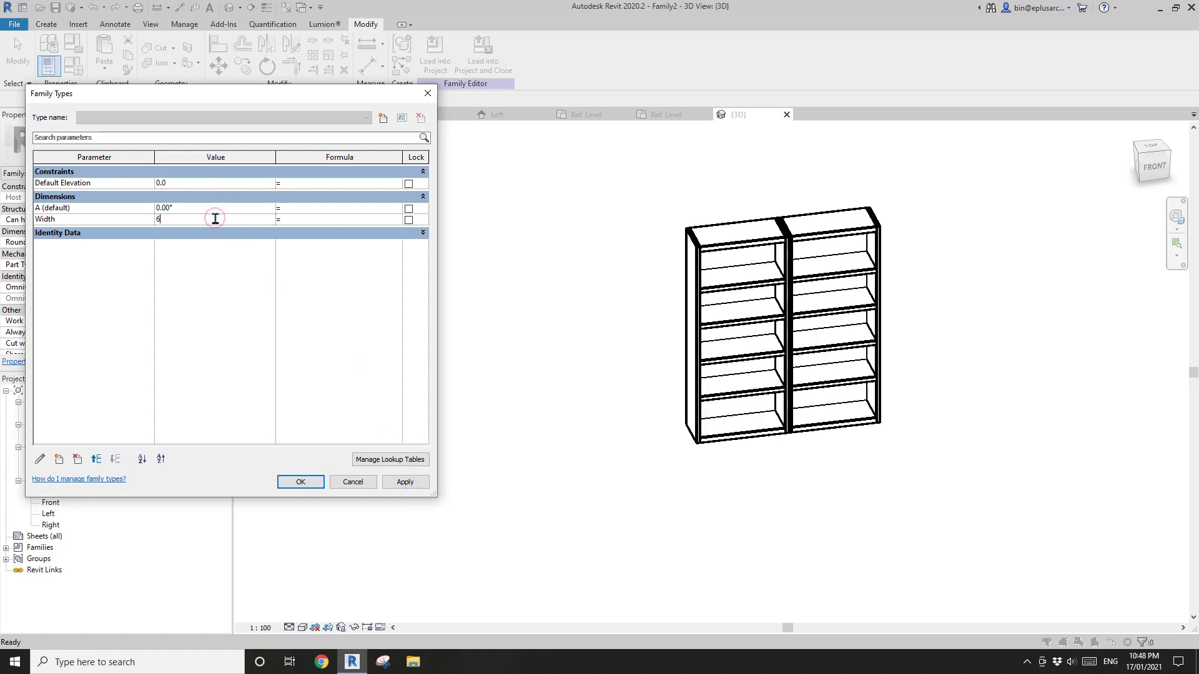
{"action": "type", "text": "600"}
{"action": "left_click", "coordinate": [405, 483]}
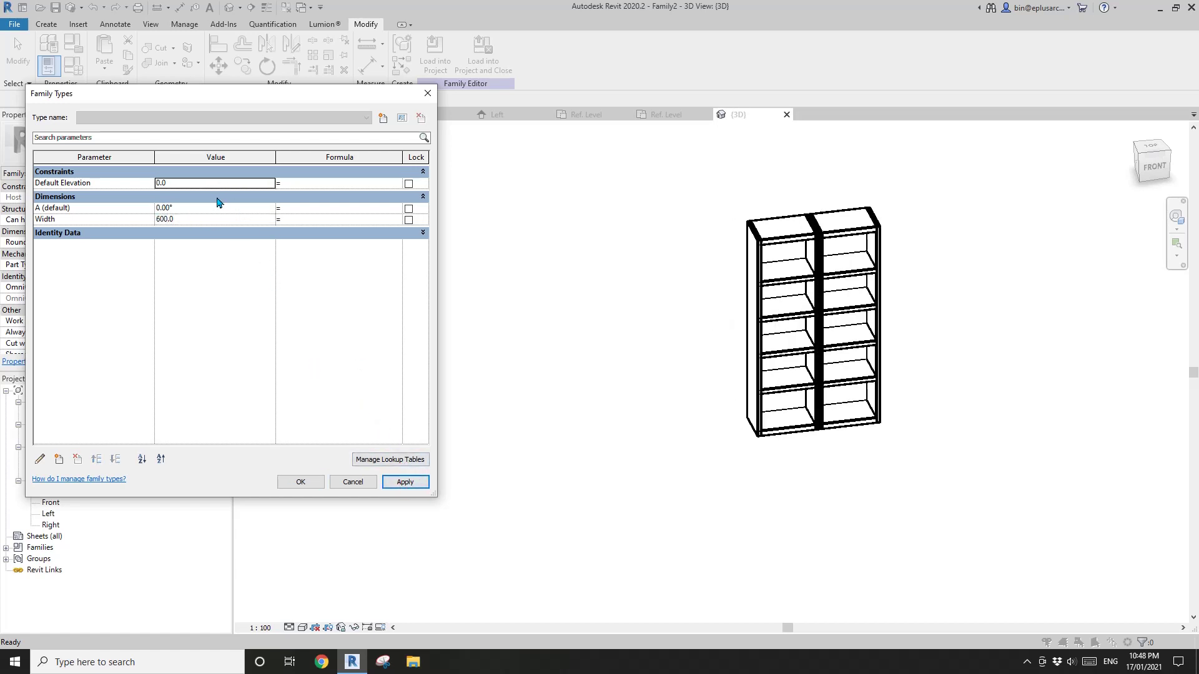
Step: Set the family's Width to 900 and angle A to 30°, and apply both
{"action": "left_click", "coordinate": [210, 209]}
{"action": "left_click", "coordinate": [210, 219]}
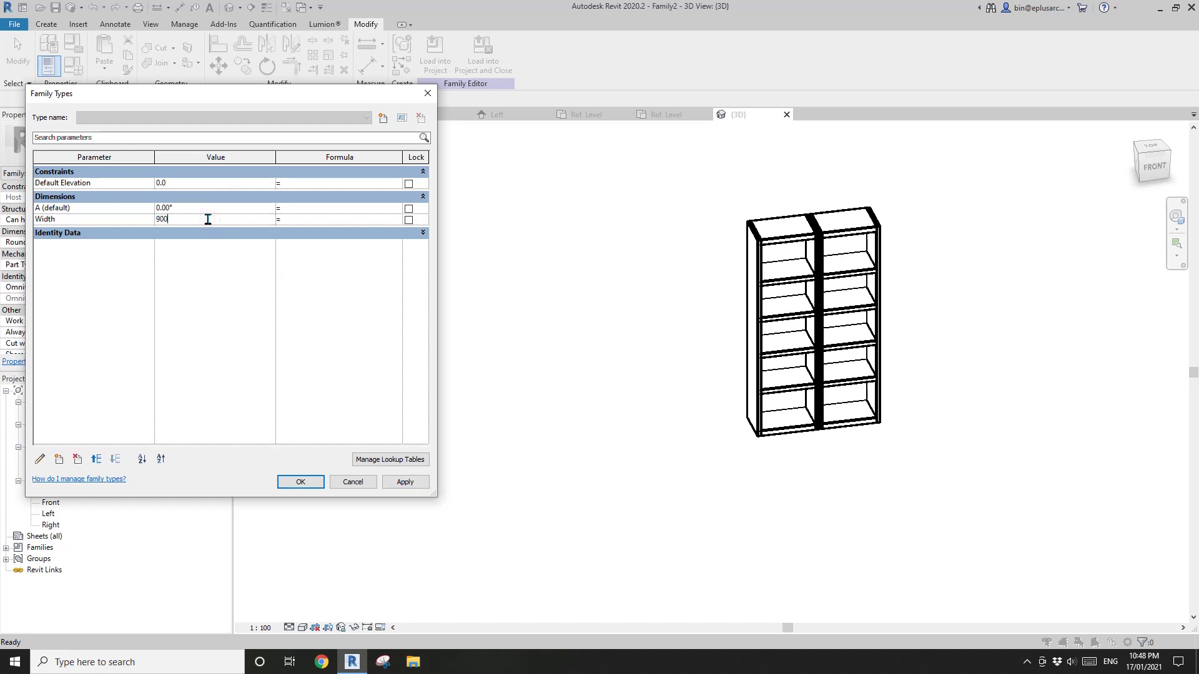
{"action": "left_click", "coordinate": [405, 482]}
{"action": "left_click", "coordinate": [211, 210]}
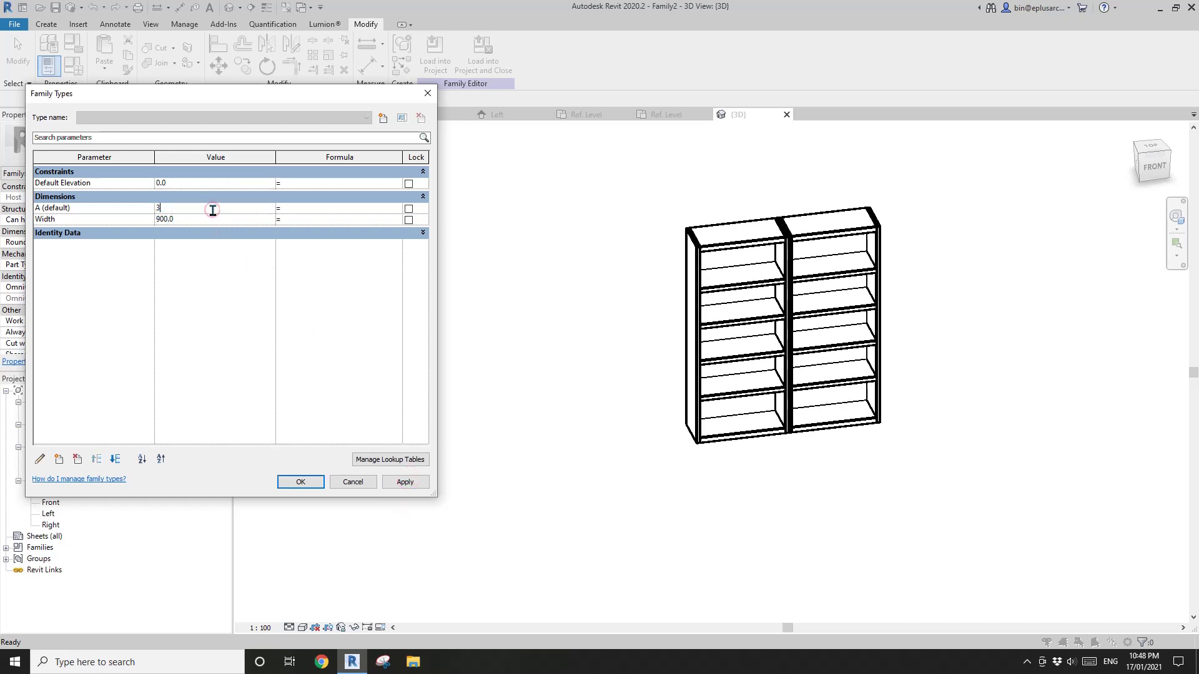
{"action": "type", "text": "30"}
{"action": "left_click", "coordinate": [405, 482]}
{"action": "left_click", "coordinate": [300, 482]}
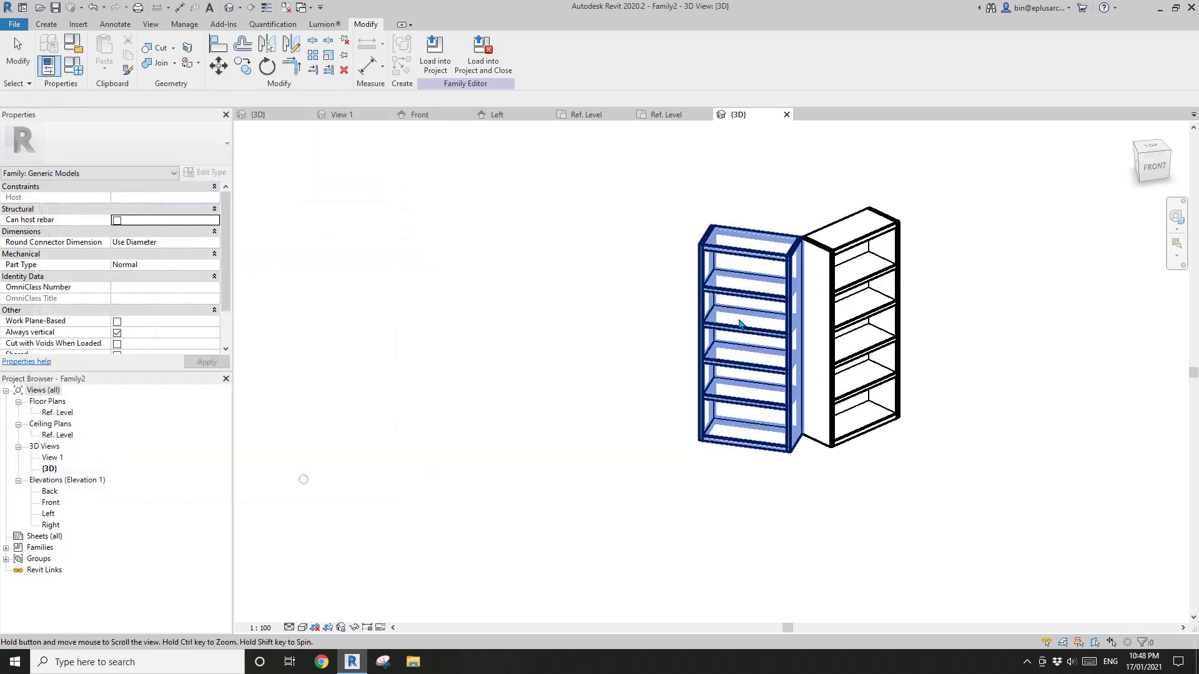
Step: Associate the left bookcase's Depth type parameter with a new family type parameter named Depth
{"action": "left_click", "coordinate": [748, 279]}
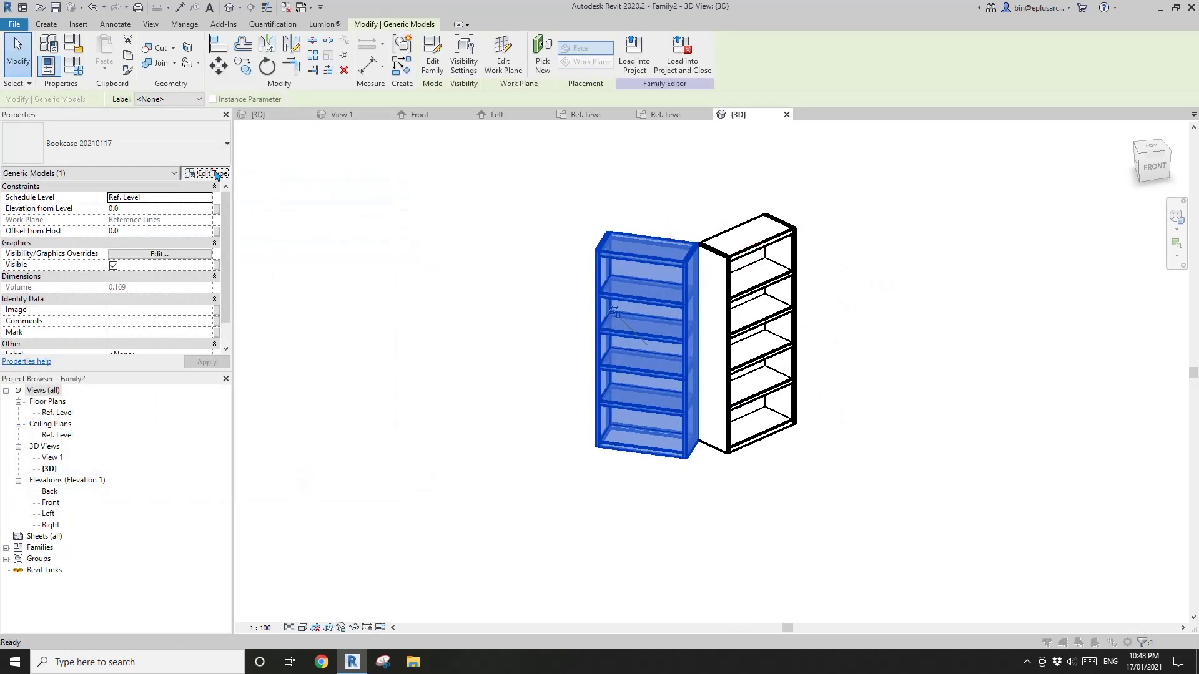
{"action": "left_click", "coordinate": [211, 169]}
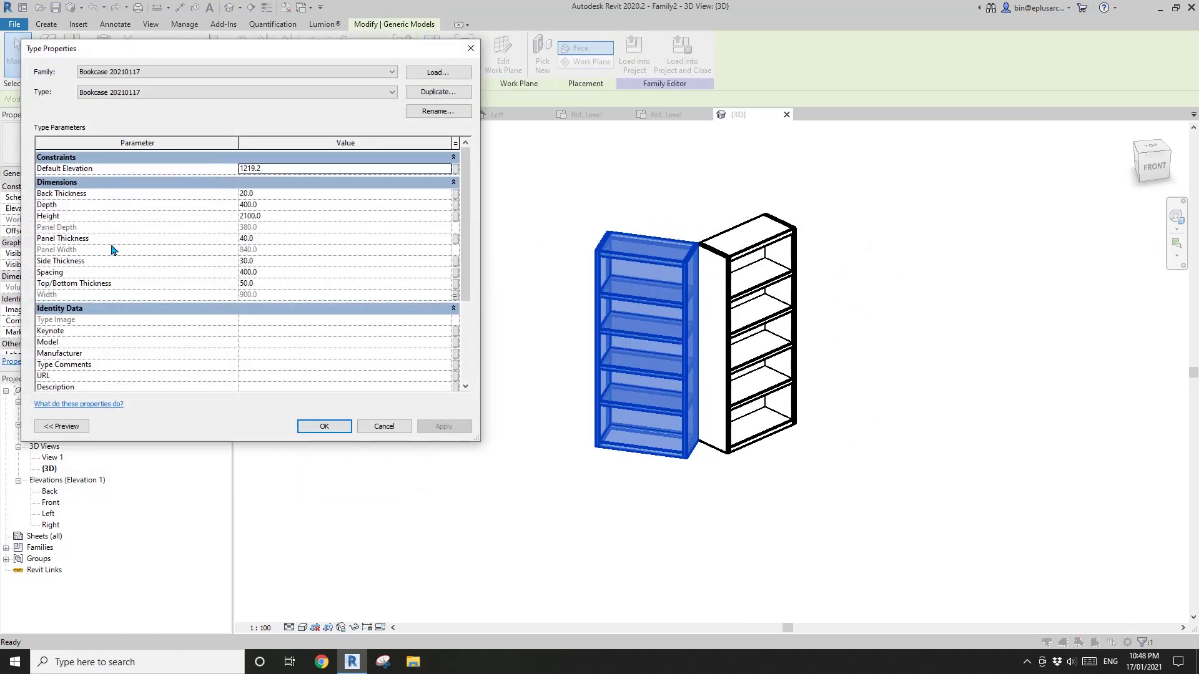
{"action": "left_click_drag", "start_coordinate": [466, 223], "coordinate": [466, 229]}
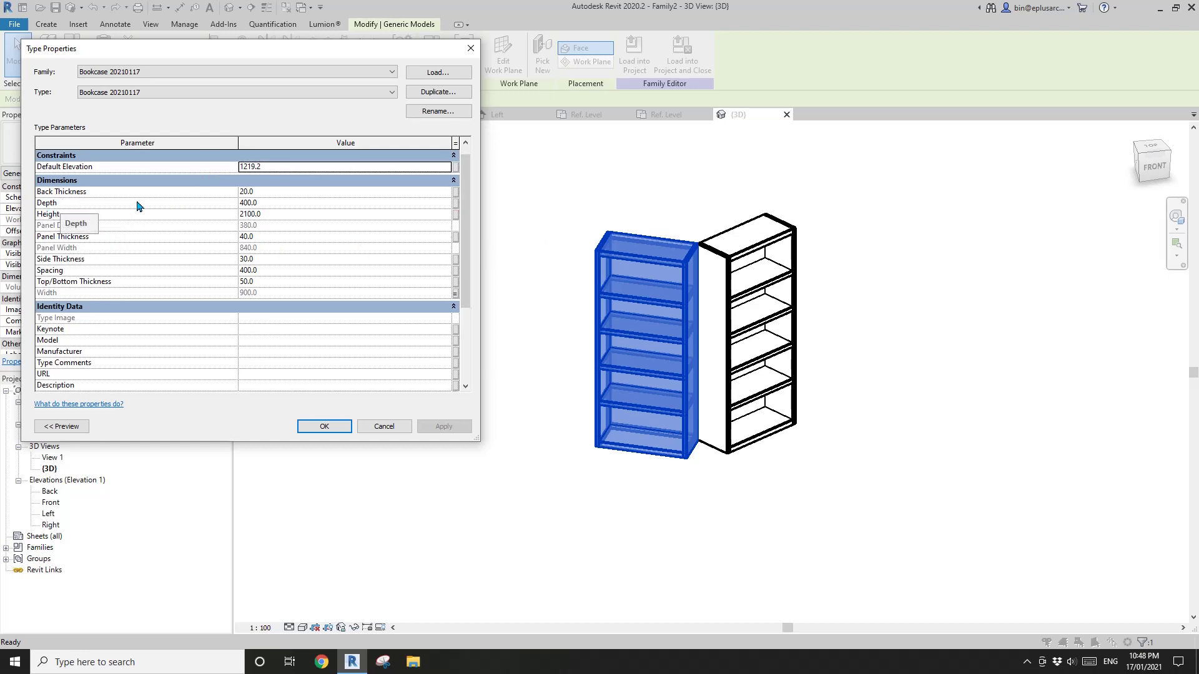
{"action": "left_click", "coordinate": [455, 203]}
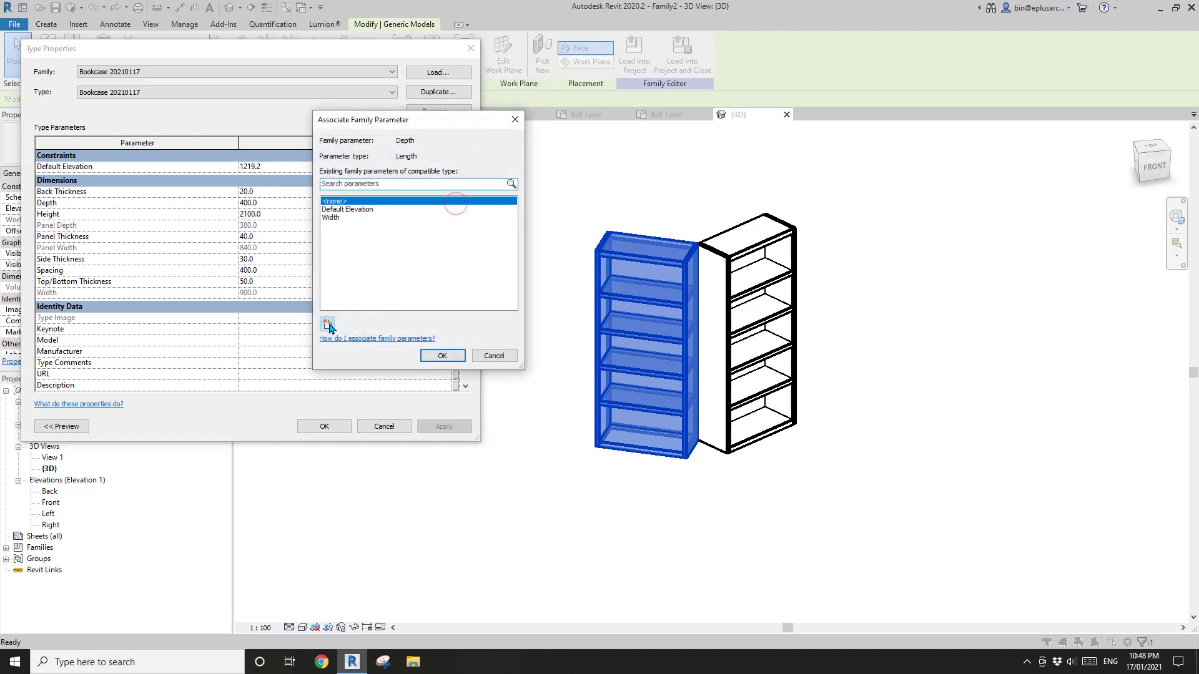
{"action": "left_click", "coordinate": [328, 324]}
{"action": "type", "text": "Depth"}
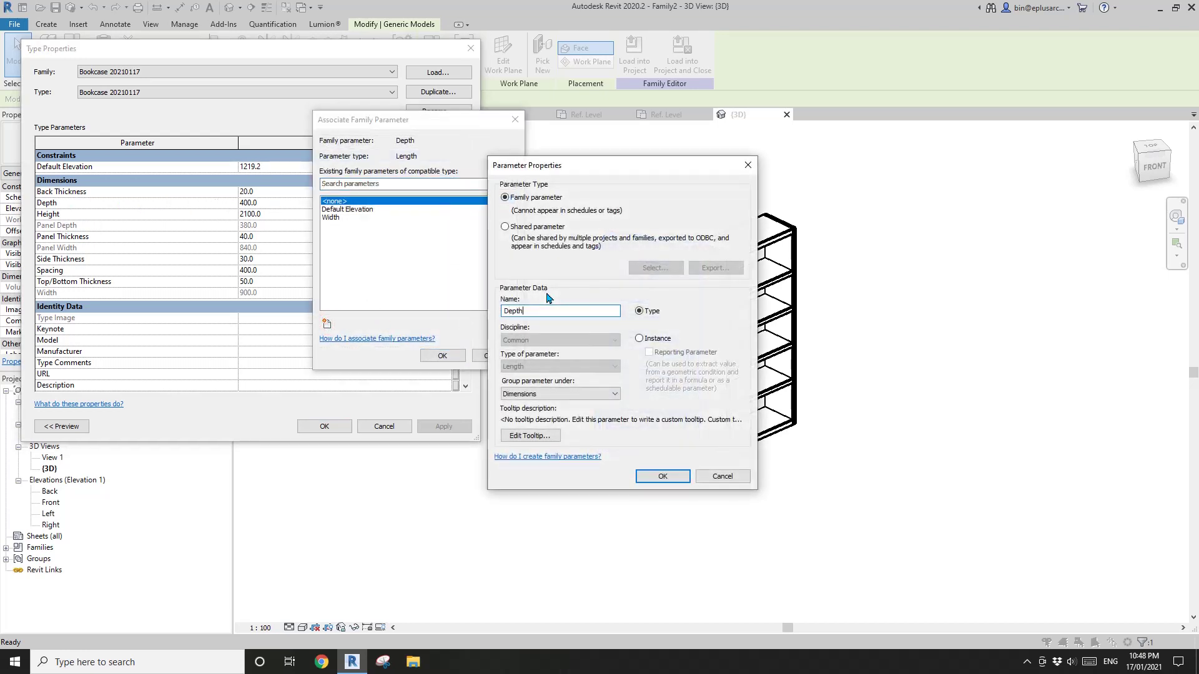
{"action": "left_click", "coordinate": [679, 480]}
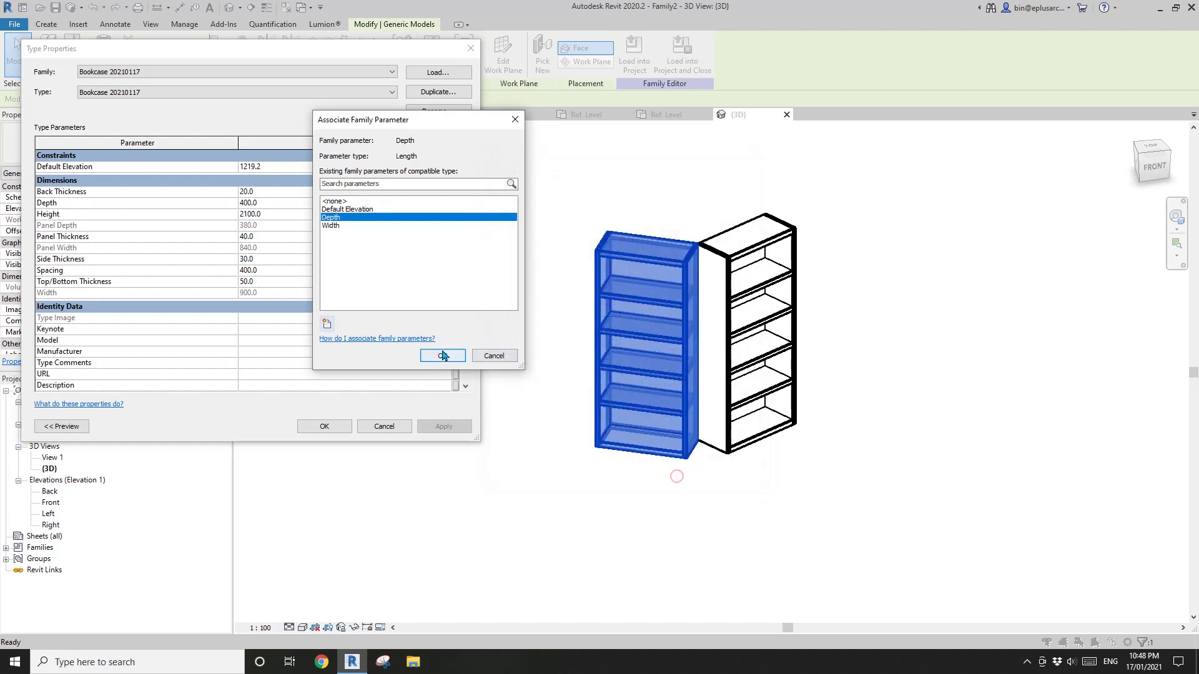
{"action": "left_click", "coordinate": [451, 356]}
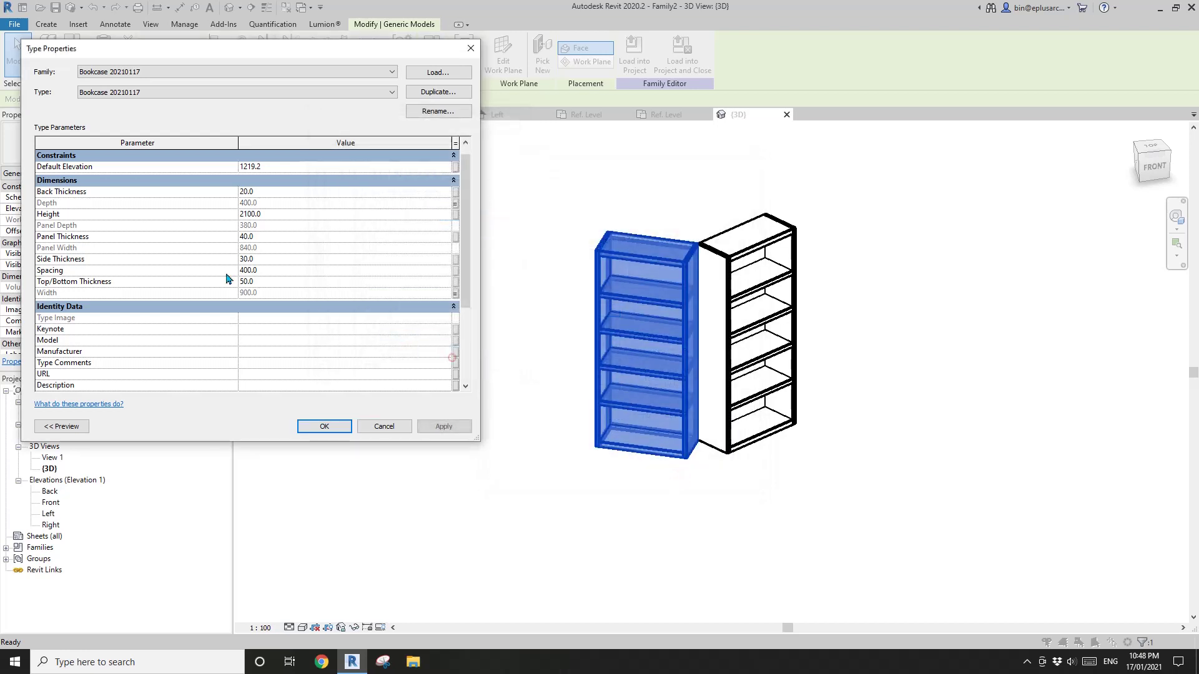
Step: Associate the bookcase's Height type parameter with a new family type parameter named Height and accept the type properties
{"action": "left_click", "coordinate": [455, 214]}
{"action": "left_click", "coordinate": [328, 324]}
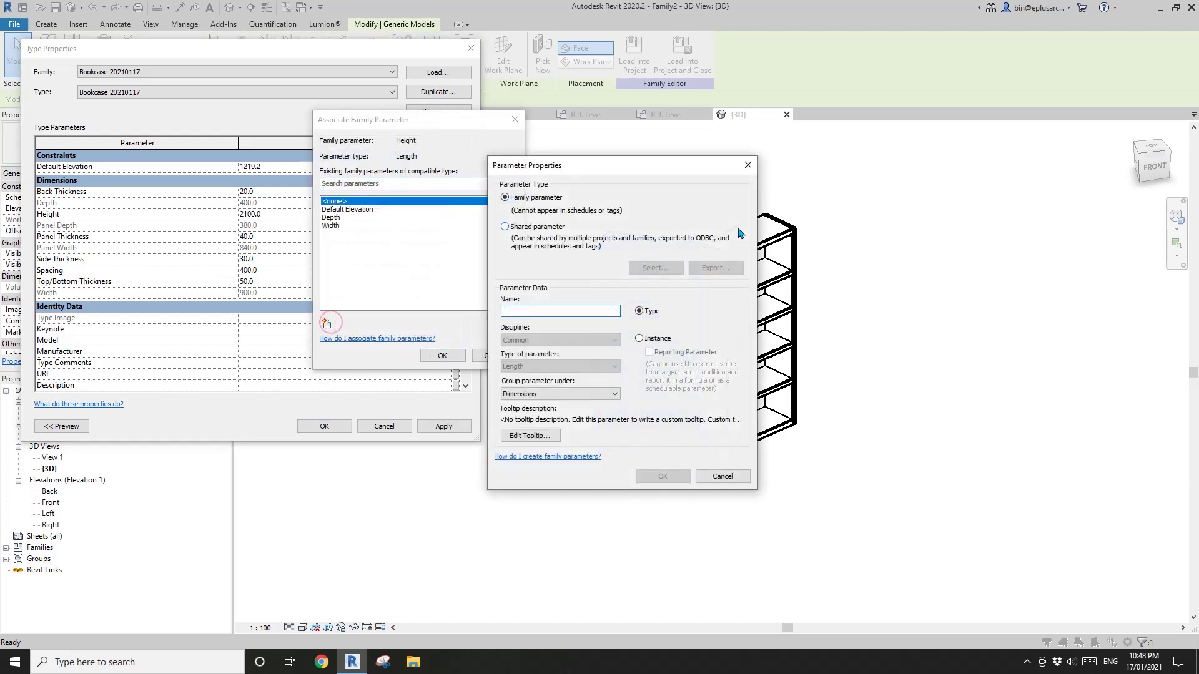
{"action": "type", "text": "Height"}
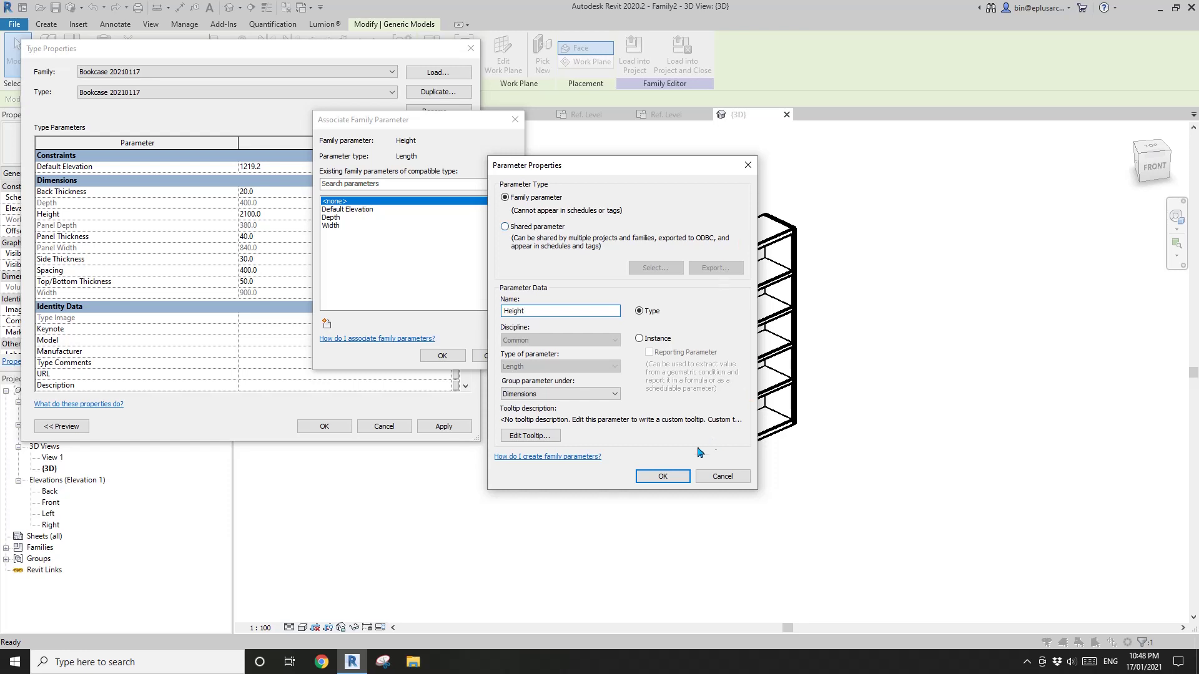
{"action": "left_click", "coordinate": [662, 476]}
{"action": "left_click", "coordinate": [442, 356]}
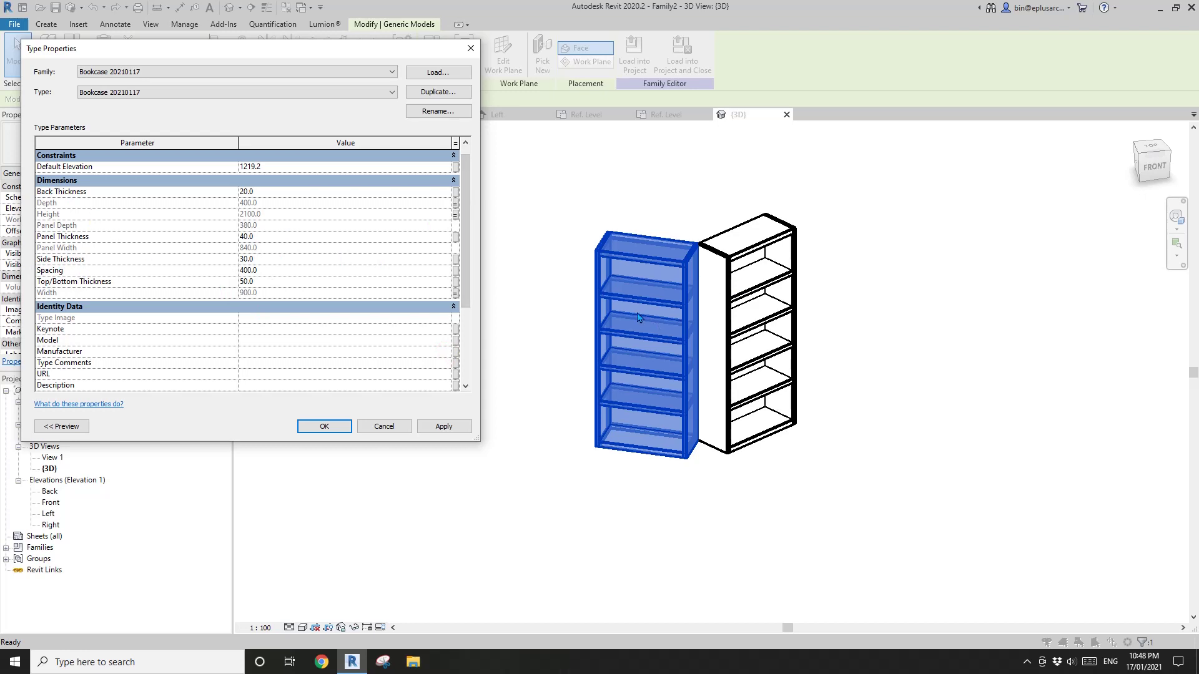
{"action": "left_click", "coordinate": [324, 427]}
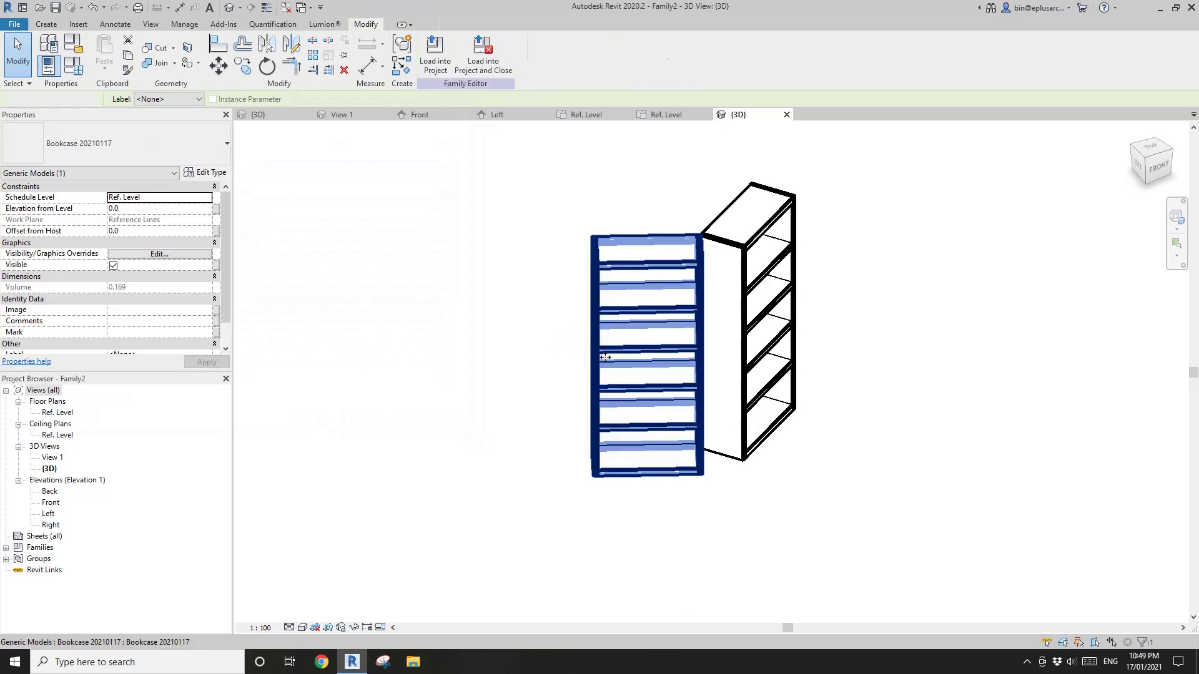
Step: Flex the family dimensions by applying Width 1200, Height 1800 and Depth 300 one after another
{"action": "middle_click_drag", "start_coordinate": [605, 358], "coordinate": [342, 196], "text": "shift"}
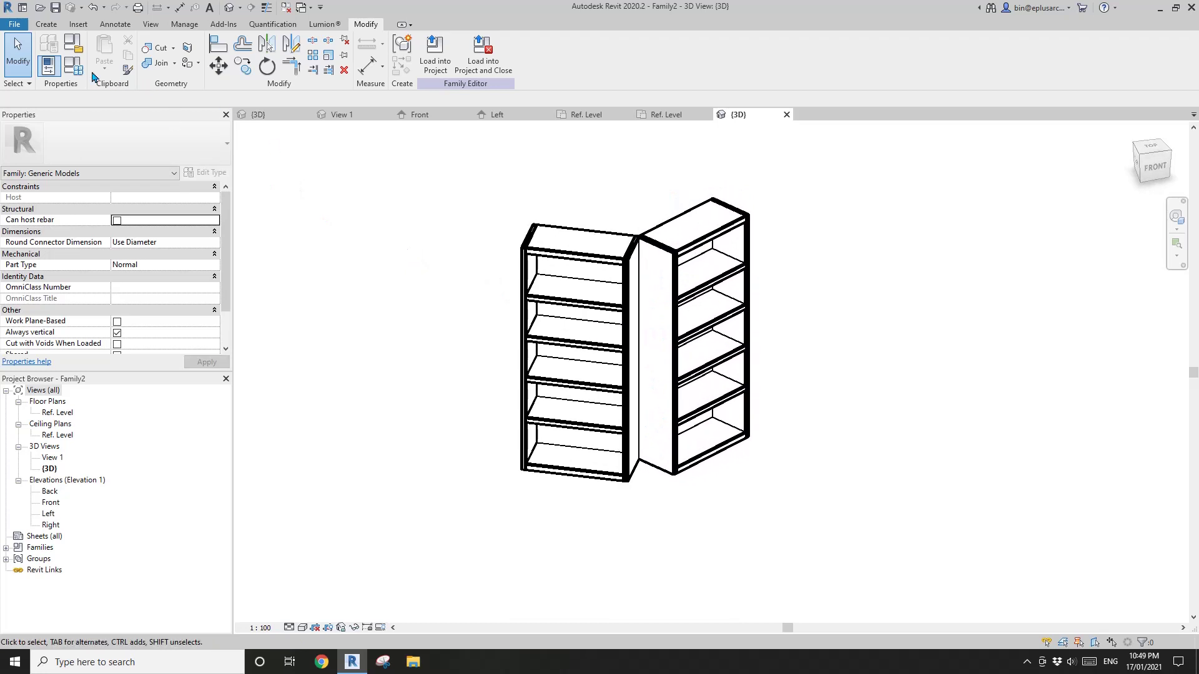
{"action": "left_click", "coordinate": [73, 65]}
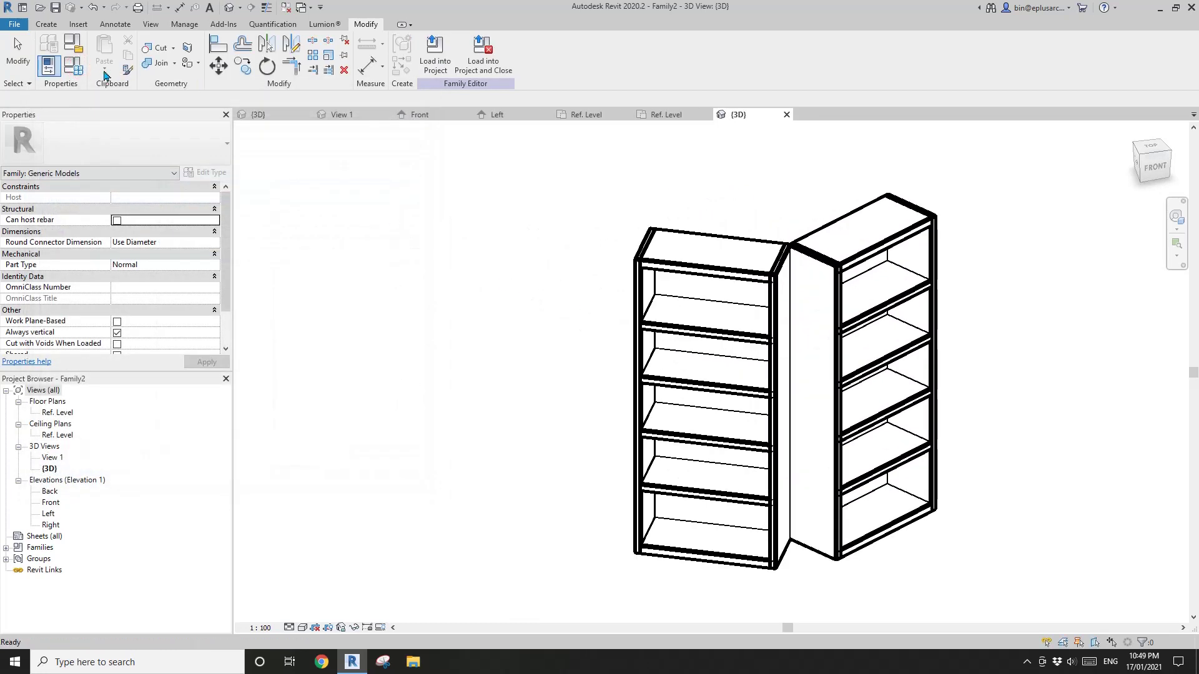
{"action": "left_click", "coordinate": [73, 65]}
{"action": "left_click", "coordinate": [194, 241]}
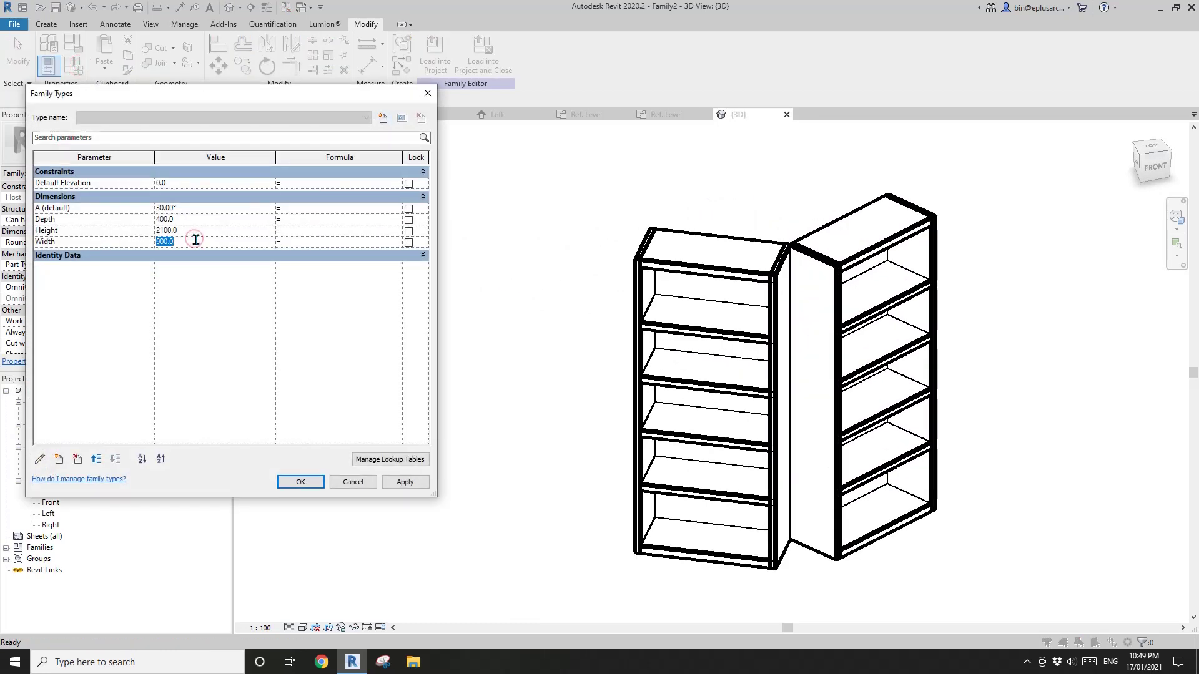
{"action": "left_click", "coordinate": [406, 482]}
{"action": "left_click", "coordinate": [203, 231]}
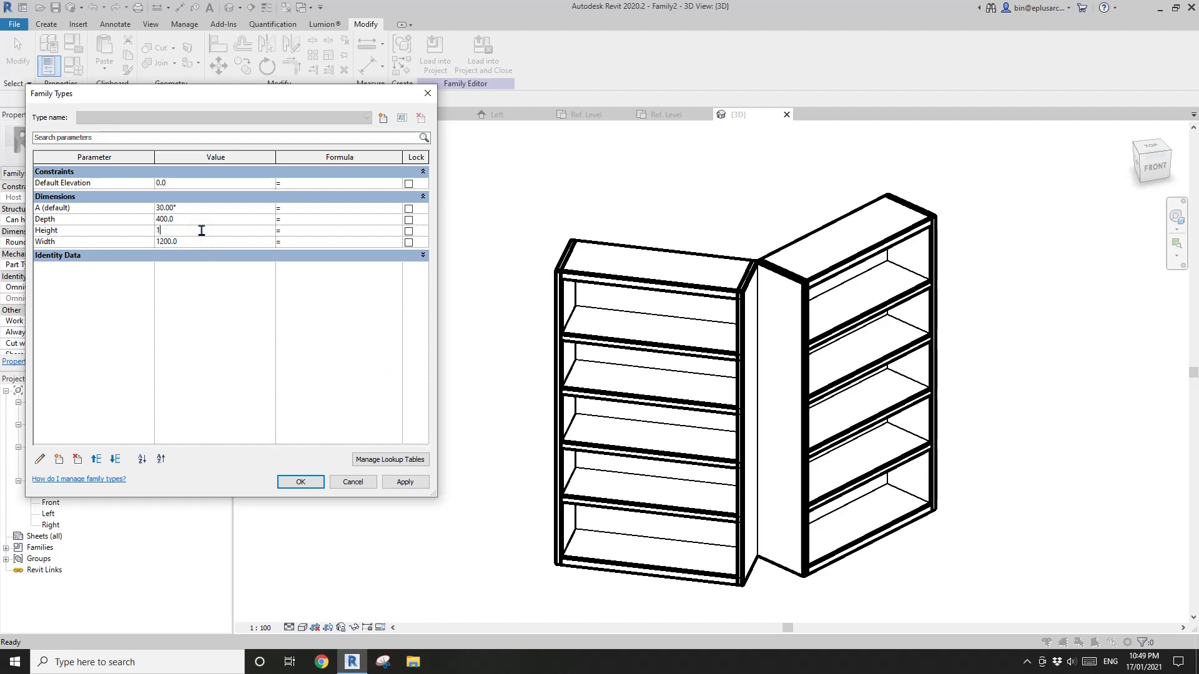
{"action": "left_click", "coordinate": [404, 484]}
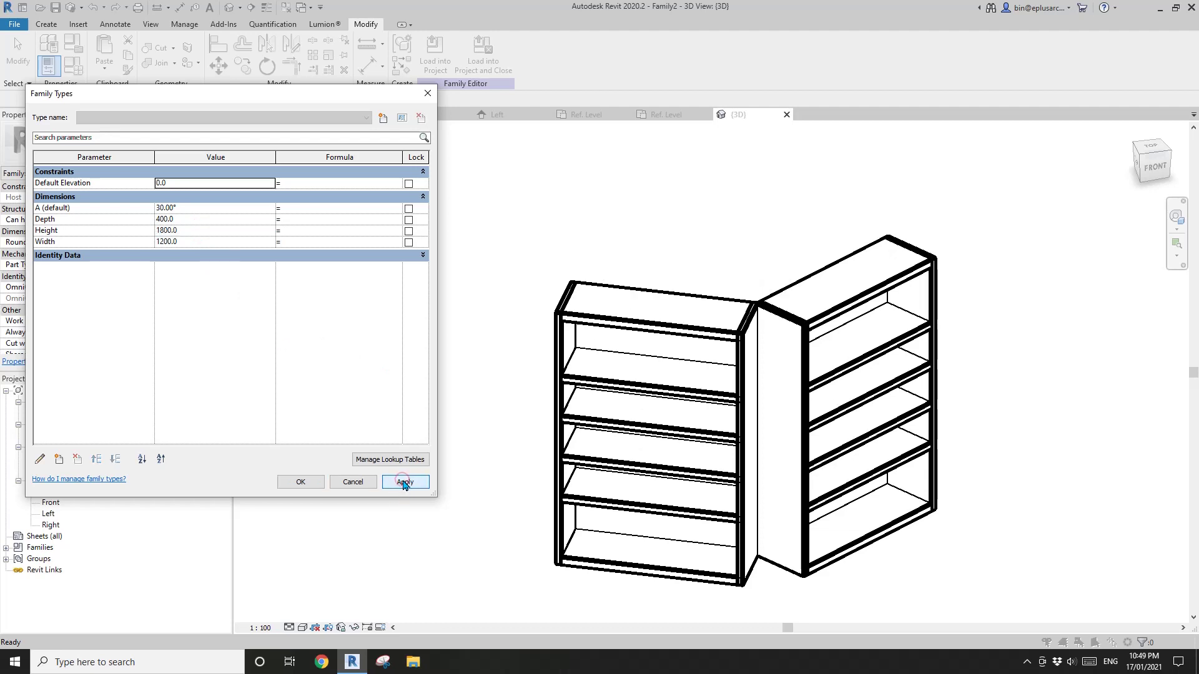
{"action": "left_click", "coordinate": [193, 220]}
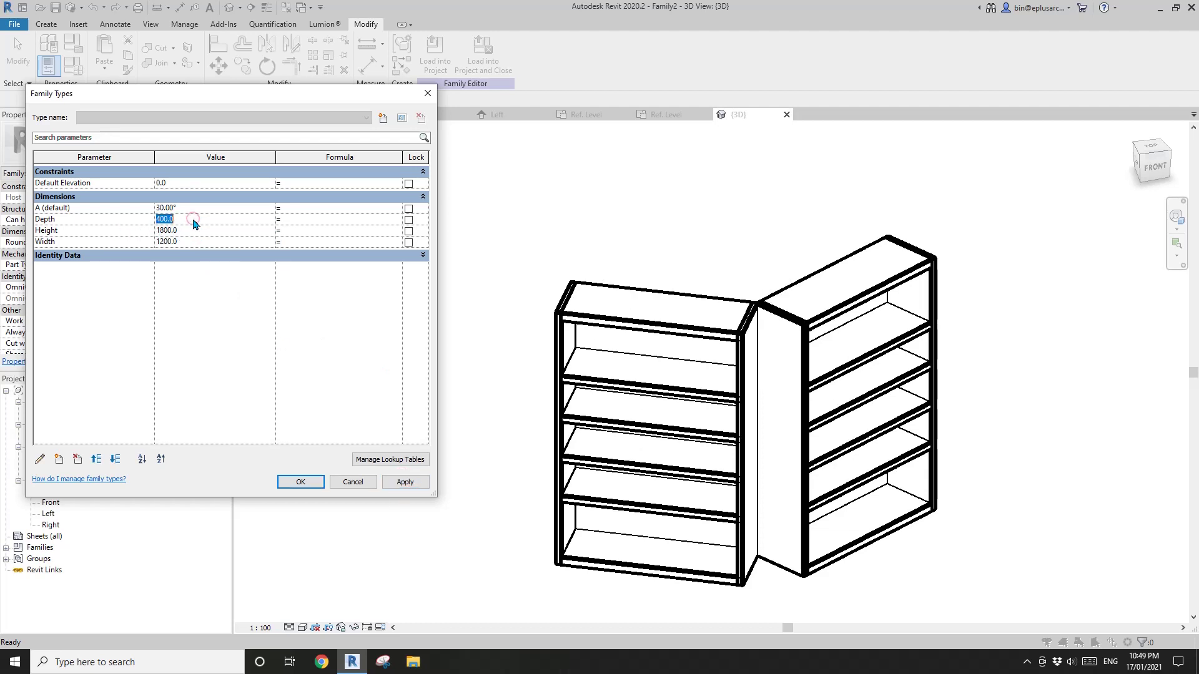
{"action": "left_click", "coordinate": [405, 483]}
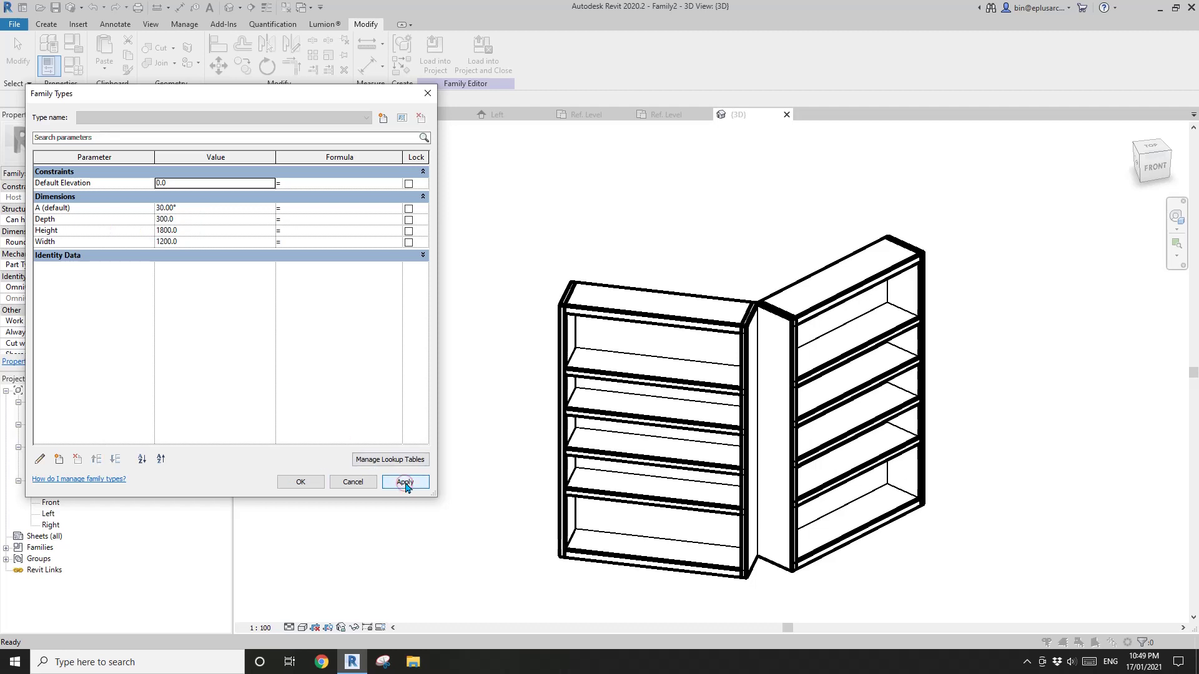
Step: Flex angle parameter A by applying 0°, 90° and finally 45°, and accept the family types
{"action": "left_click", "coordinate": [199, 210]}
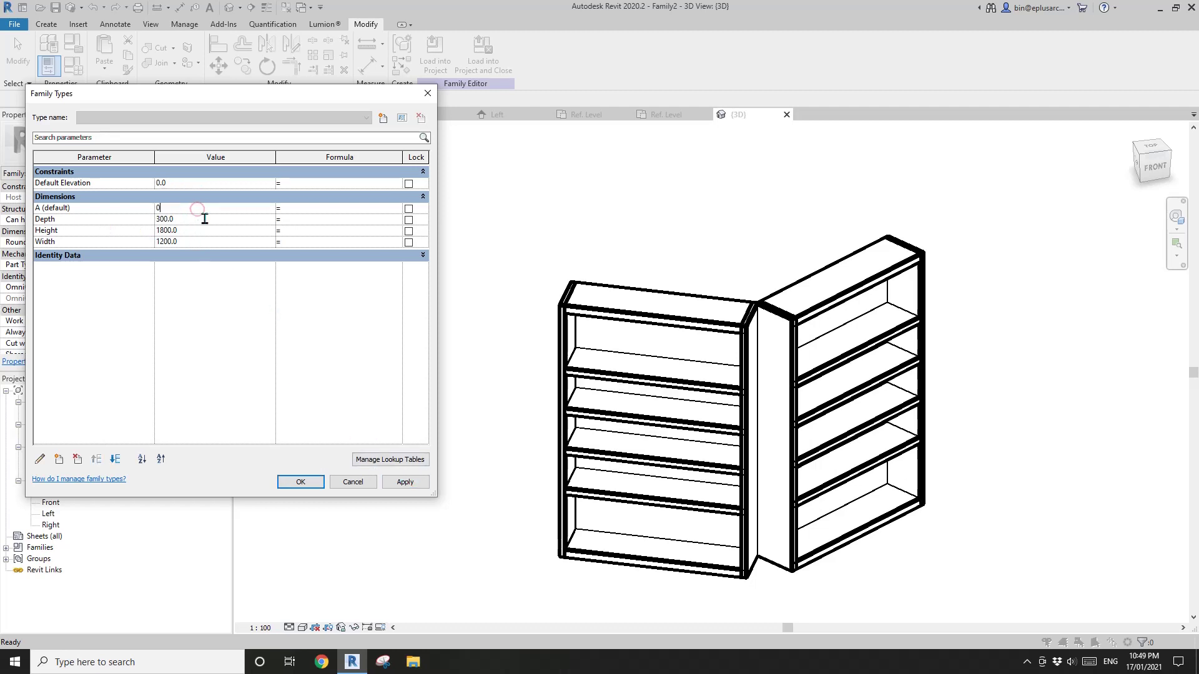
{"action": "type", "text": "0"}
{"action": "left_click", "coordinate": [419, 487]}
{"action": "left_click", "coordinate": [229, 210]}
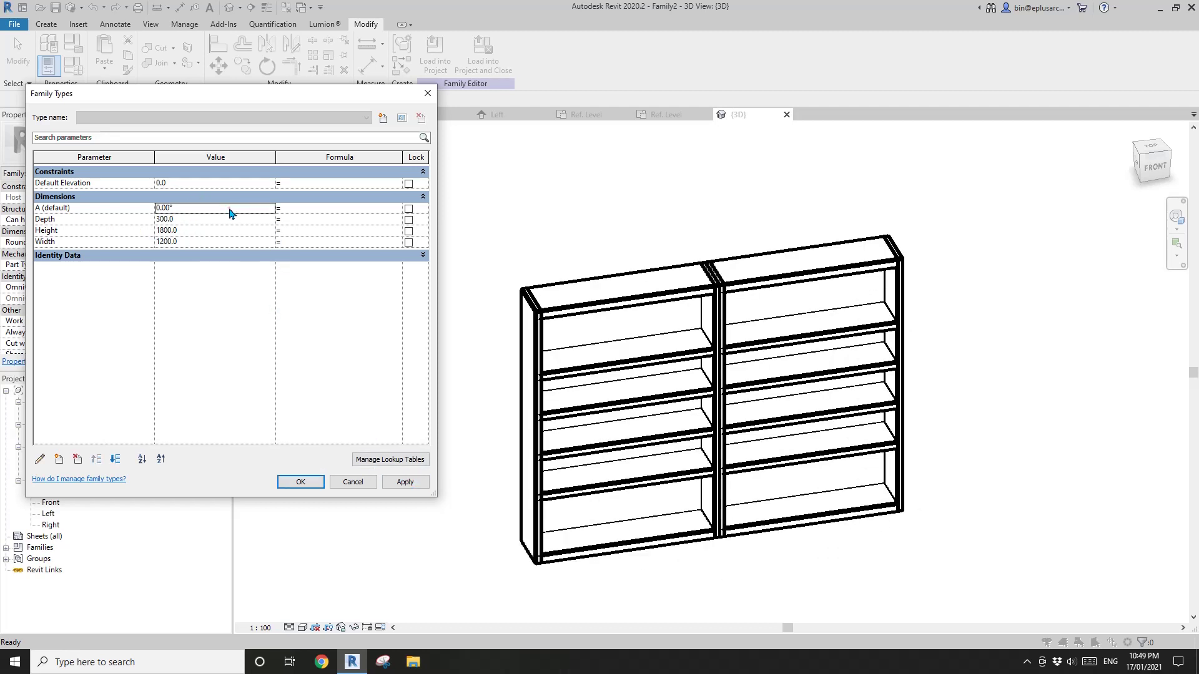
{"action": "left_click", "coordinate": [401, 489]}
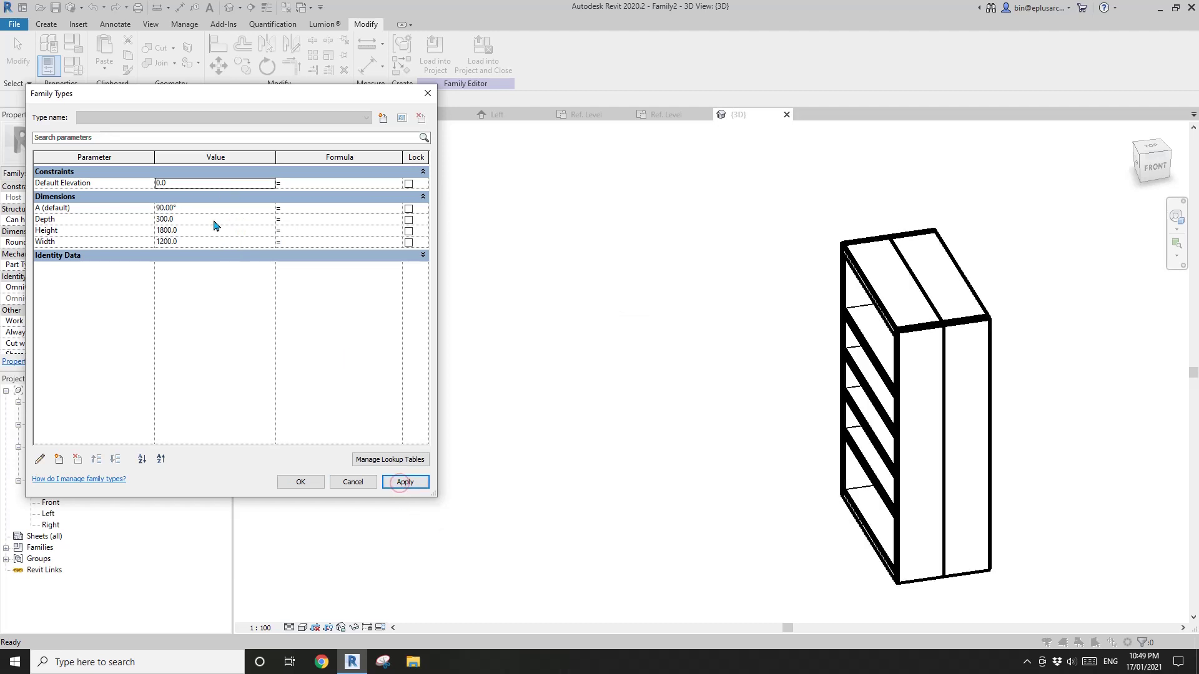
{"action": "left_click", "coordinate": [210, 209]}
{"action": "left_click", "coordinate": [414, 489]}
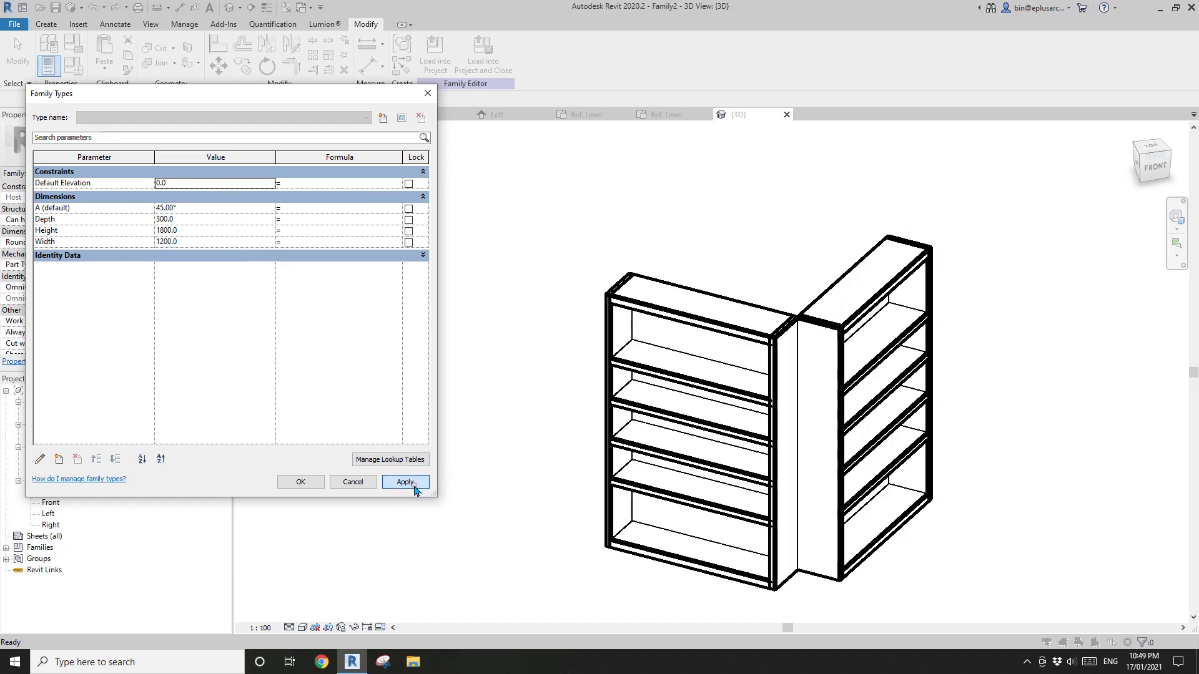
{"action": "left_click", "coordinate": [312, 483]}
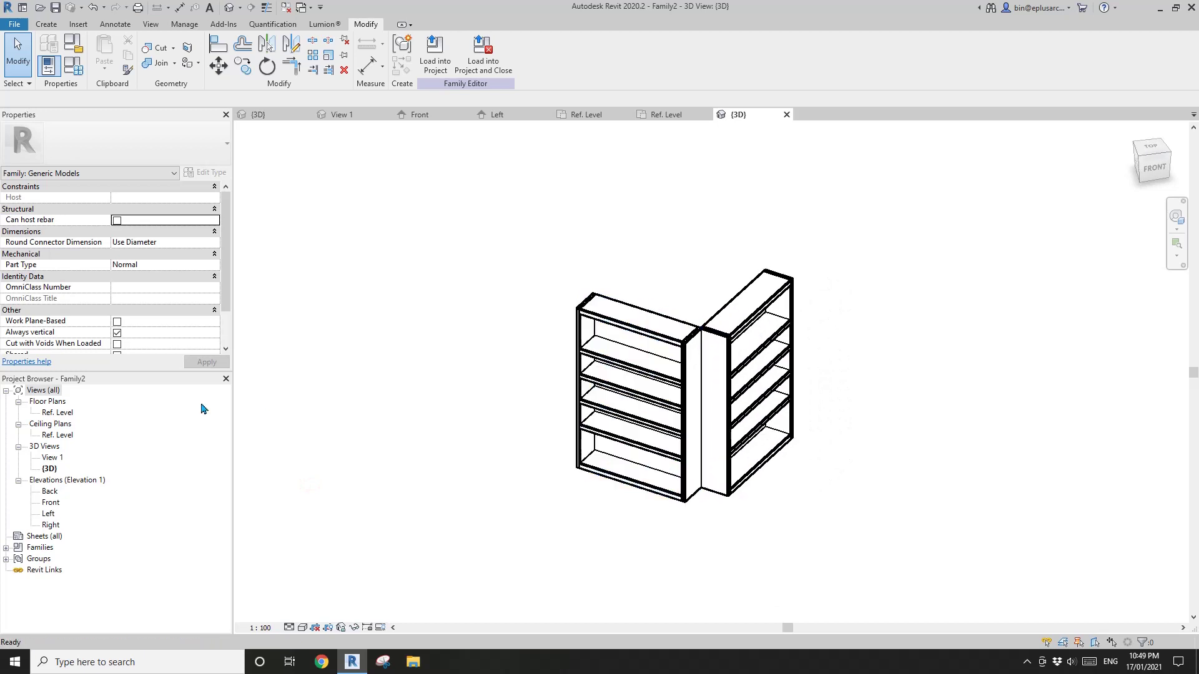
Step: In the Ref. Level floor plan, draw a vertical reference plane about 2550 mm left of the vertical centre plane, beyond the left bookcase
{"action": "double_click", "coordinate": [47, 413]}
{"action": "scroll", "coordinate": [612, 394], "scroll_direction": "down", "scroll_amount": 2}
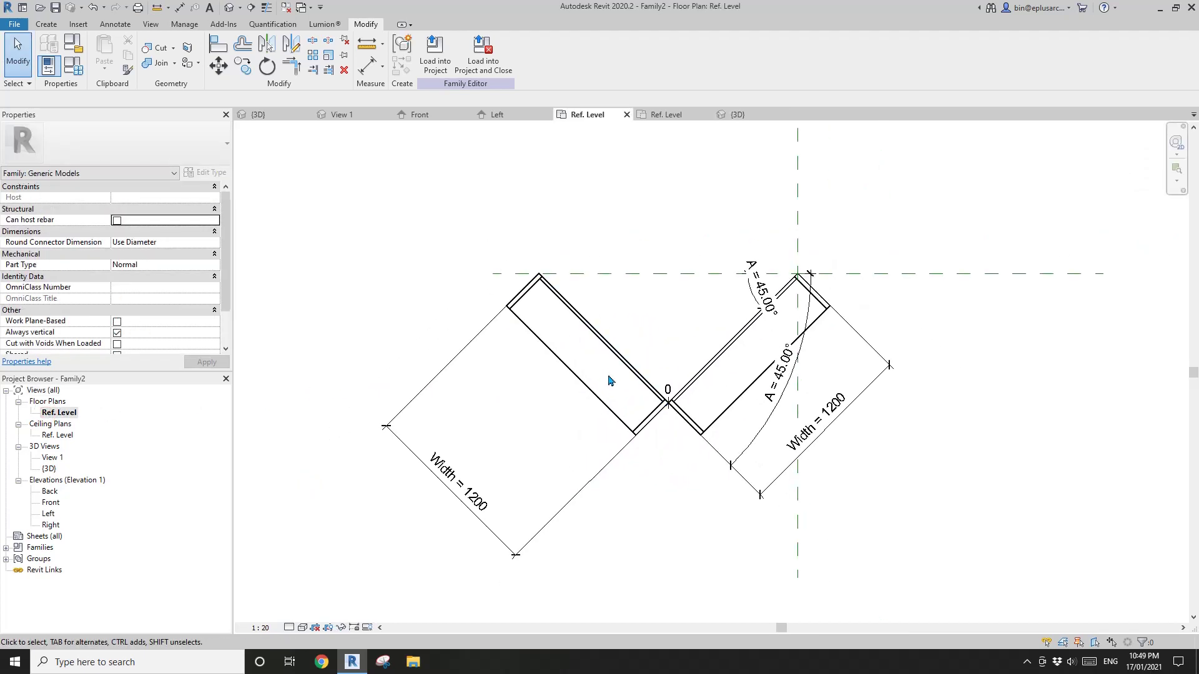
{"action": "scroll", "coordinate": [661, 322], "scroll_direction": "up", "scroll_amount": 2}
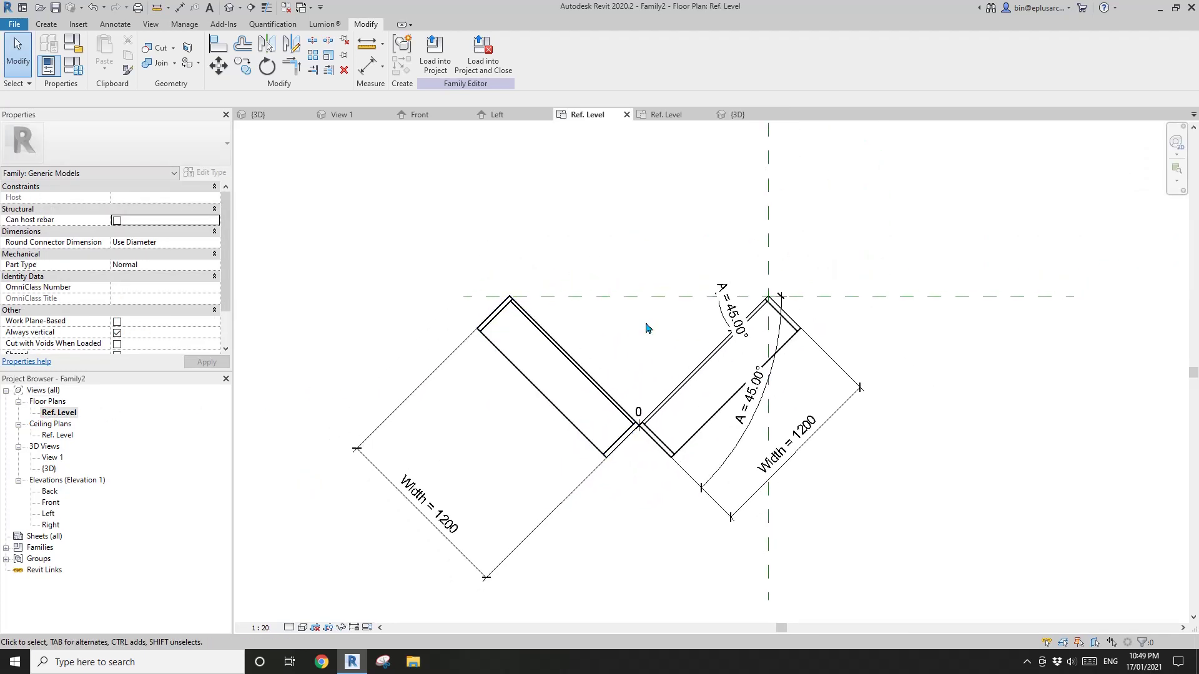
{"action": "middle_click_drag", "start_coordinate": [708, 320], "coordinate": [709, 322]}
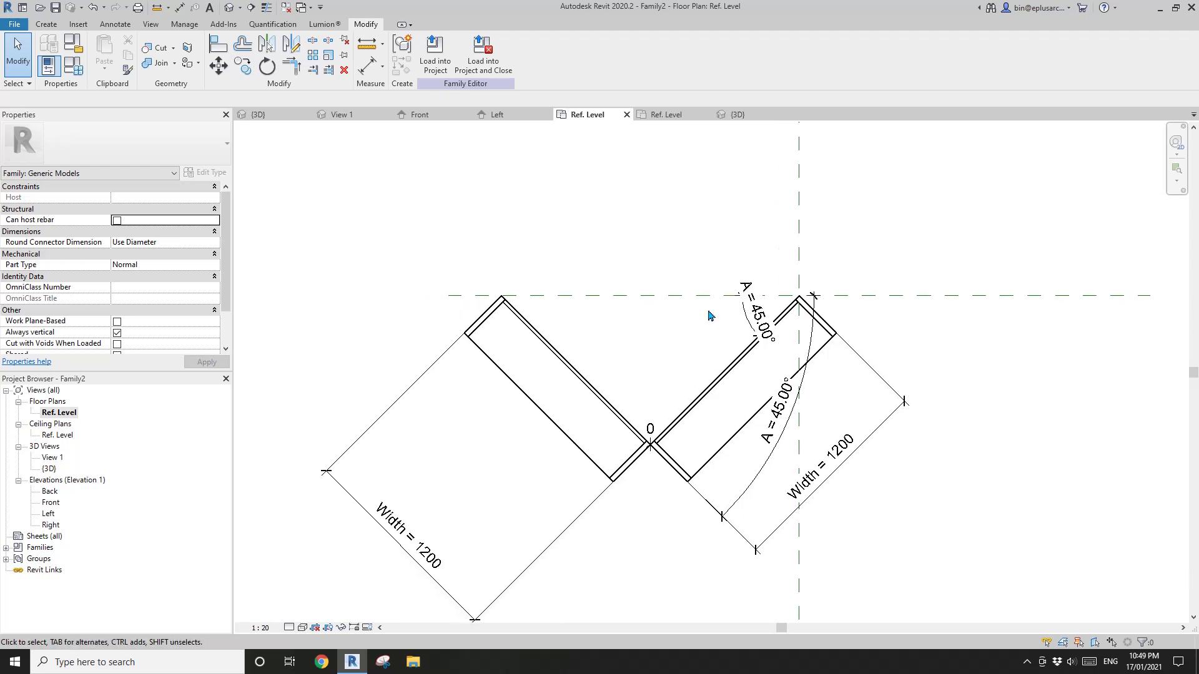
{"action": "scroll", "coordinate": [624, 337], "scroll_direction": "down", "scroll_amount": 3}
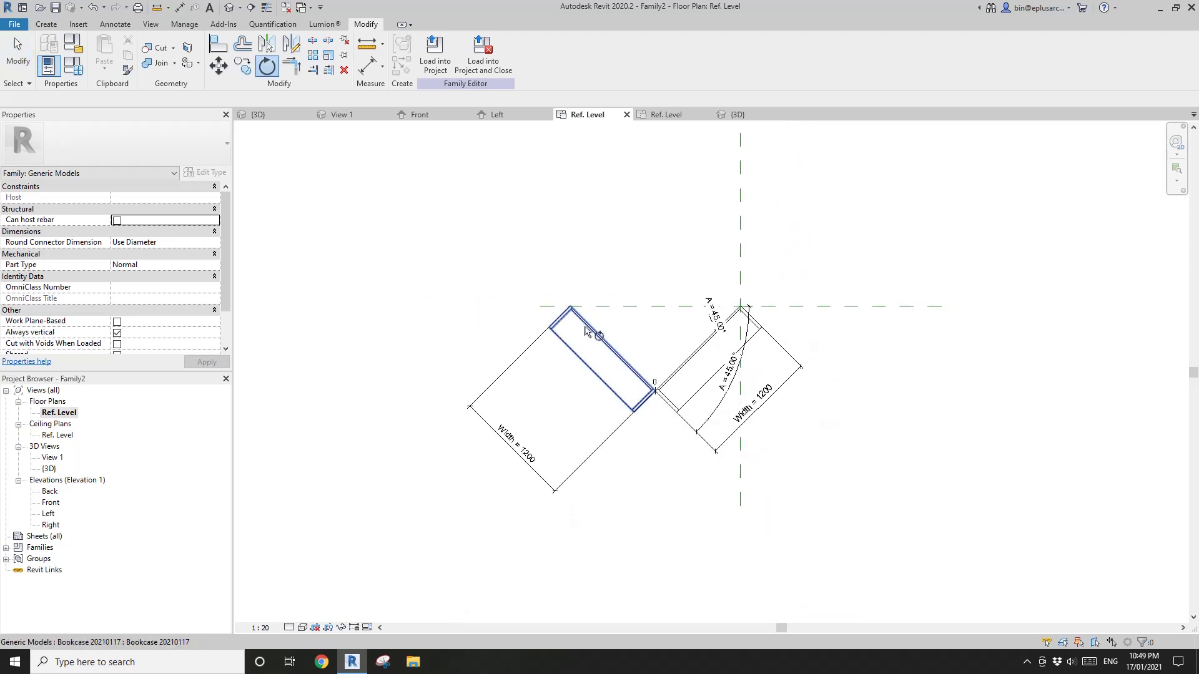
{"action": "key", "text": "r"}
{"action": "key", "text": "p"}
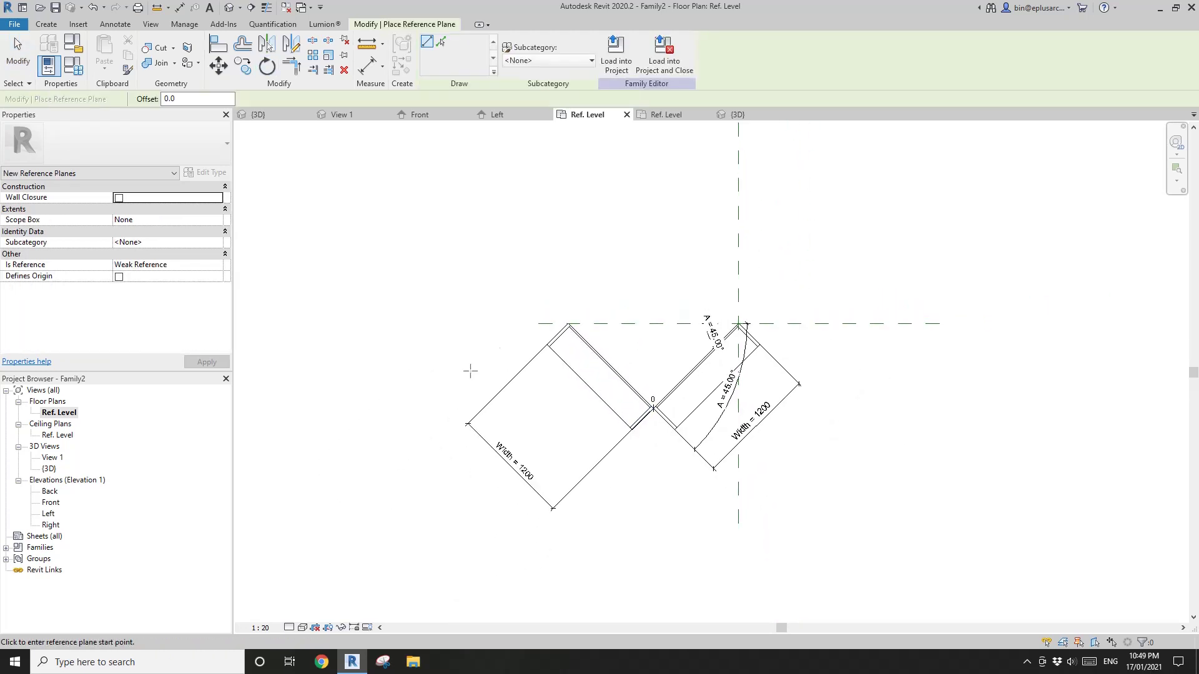
{"action": "left_click", "coordinate": [482, 372]}
{"action": "left_click", "coordinate": [482, 254]}
{"action": "key", "text": "Escape"}
{"action": "key", "text": "Escape"}
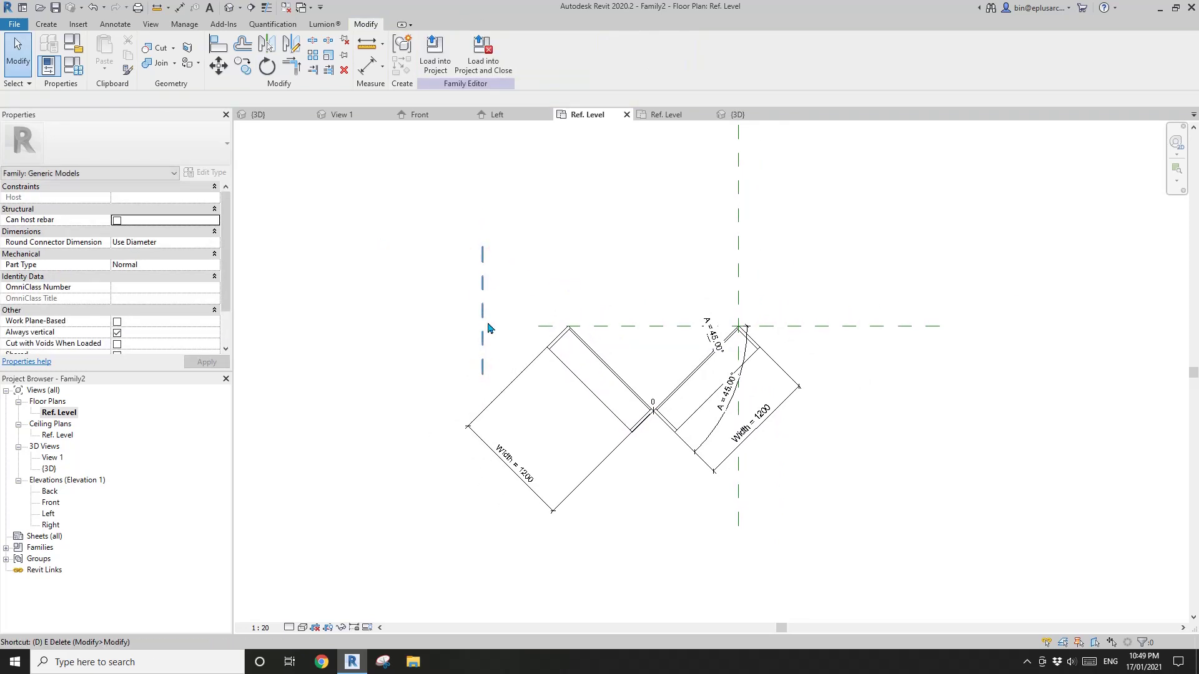
Step: Add an aligned dimension between the new vertical reference plane and the vertical centre plane, above the bookcases
{"action": "key", "text": "d"}
{"action": "key", "text": "i"}
{"action": "left_click", "coordinate": [483, 302]}
{"action": "left_click", "coordinate": [738, 273]}
{"action": "left_click", "coordinate": [649, 269]}
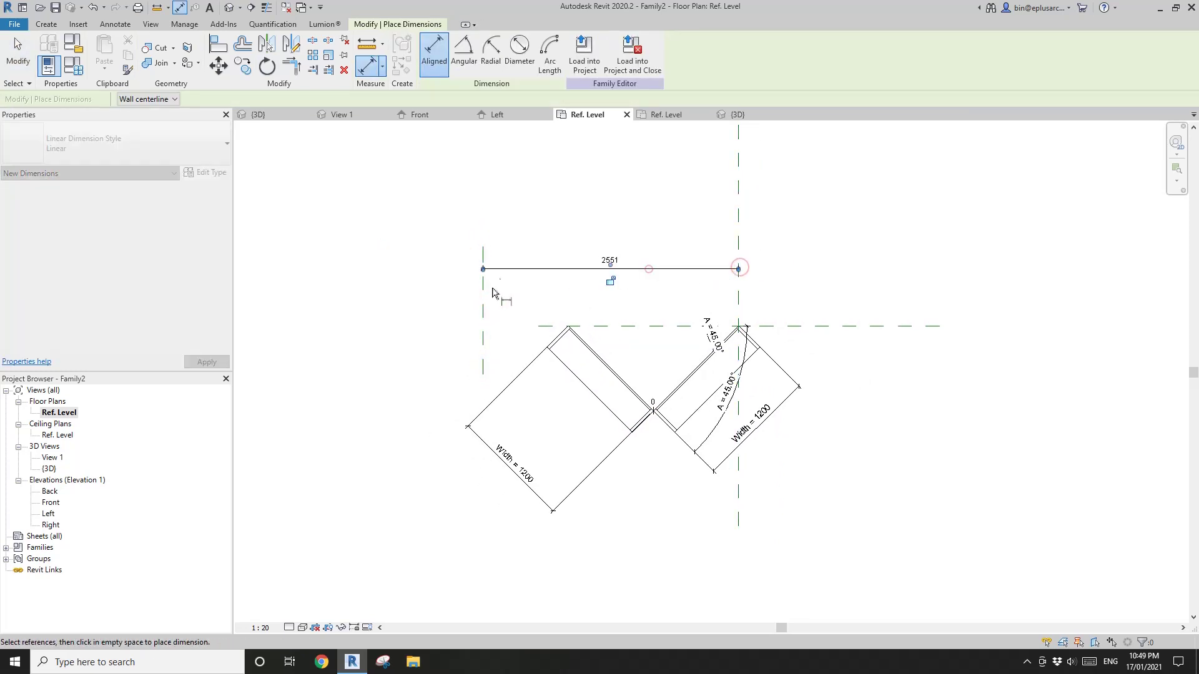
{"action": "scroll", "coordinate": [598, 399], "scroll_direction": "up", "scroll_amount": 1}
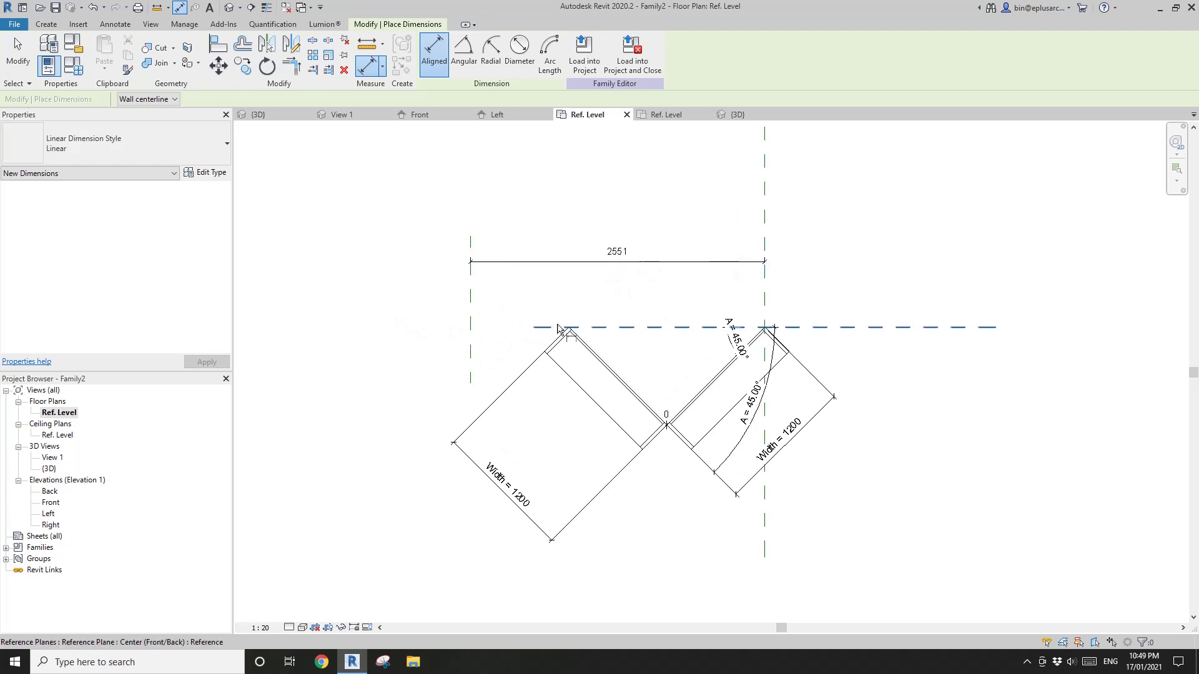
{"action": "key", "text": "Escape"}
{"action": "key", "text": "Escape"}
{"action": "middle_click_drag", "start_coordinate": [569, 319], "coordinate": [571, 324]}
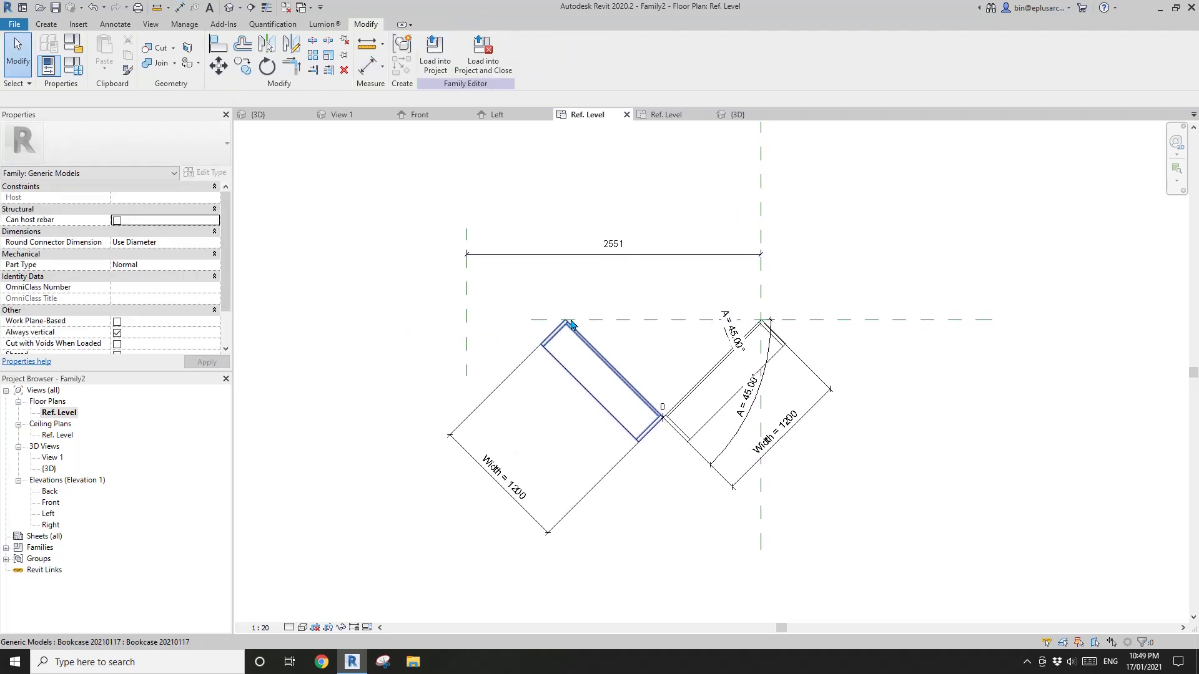
{"action": "left_click", "coordinate": [467, 287]}
{"action": "middle_click_drag", "start_coordinate": [641, 316], "coordinate": [661, 339]}
{"action": "key", "text": "Escape"}
{"action": "scroll", "coordinate": [669, 328], "scroll_direction": "down", "scroll_amount": 1}
{"action": "scroll", "coordinate": [665, 335], "scroll_direction": "up", "scroll_amount": 1}
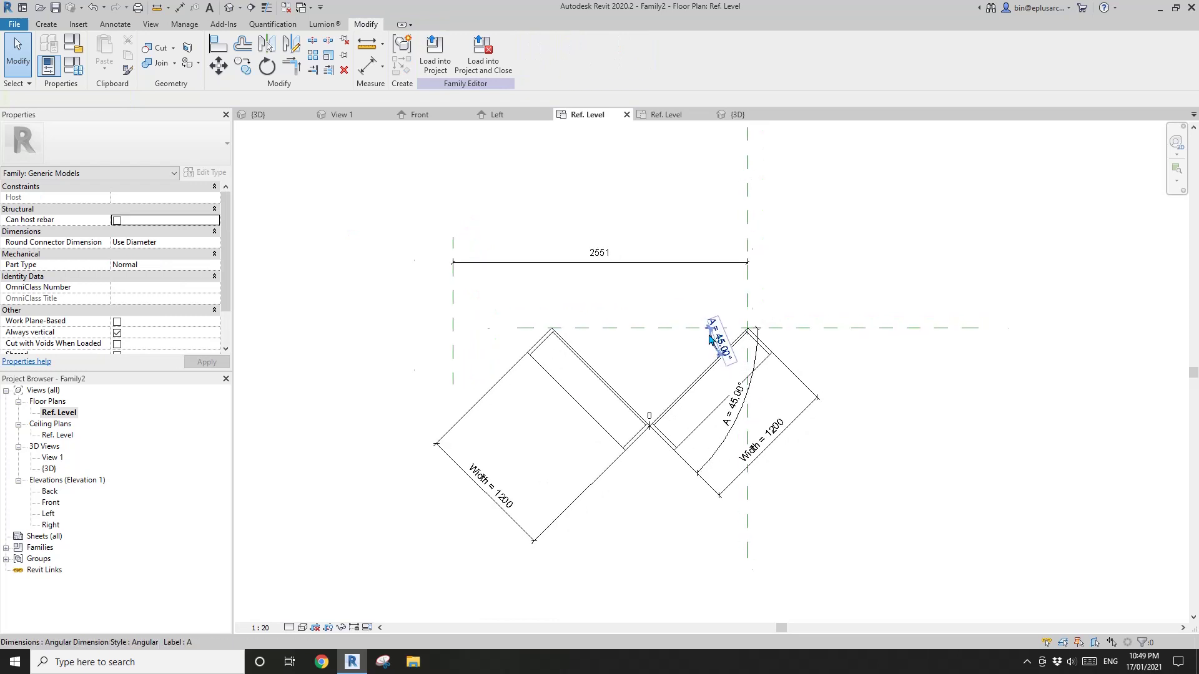
{"action": "scroll", "coordinate": [710, 340], "scroll_direction": "up", "scroll_amount": 1}
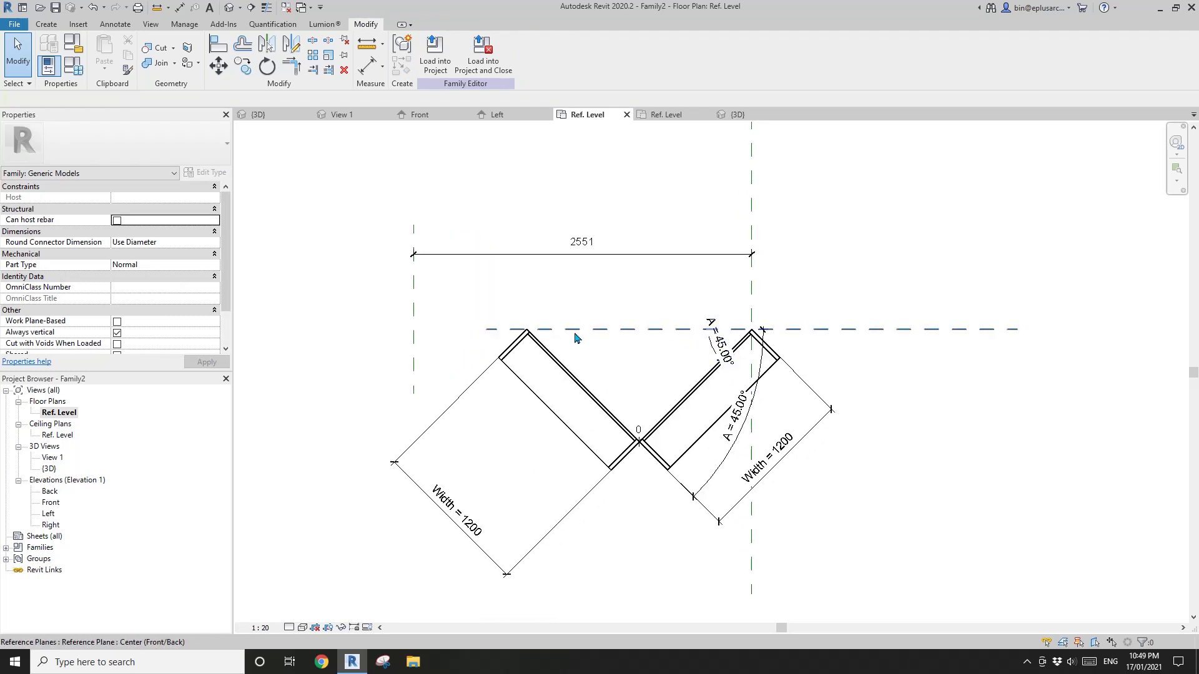
{"action": "scroll", "coordinate": [575, 334], "scroll_direction": "down", "scroll_amount": 1}
{"action": "mouse_move", "coordinate": [584, 334]}
{"action": "middle_mouse_down"}
{"action": "mouse_move", "coordinate": [586, 315]}
{"action": "mouse_move", "coordinate": [605, 325]}
{"action": "middle_mouse_up"}
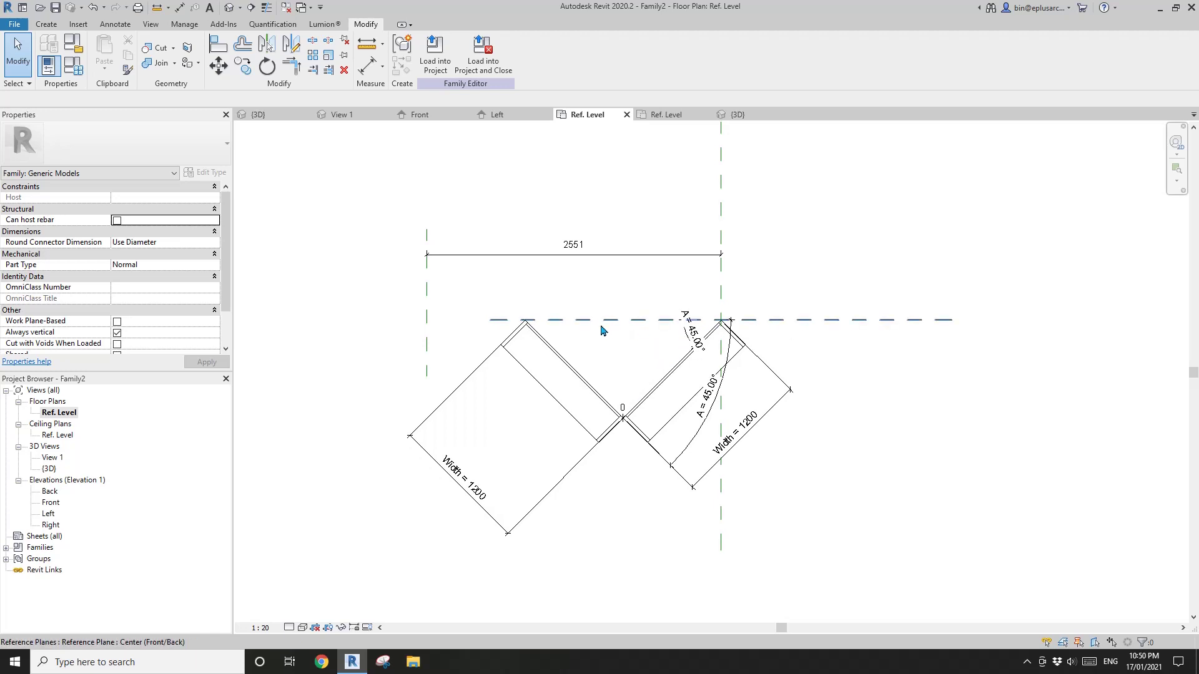
Step: Label the overall dimension between the two vertical reference planes with a new family type parameter named Opening Width
{"action": "scroll", "coordinate": [599, 332], "scroll_direction": "up", "scroll_amount": 1}
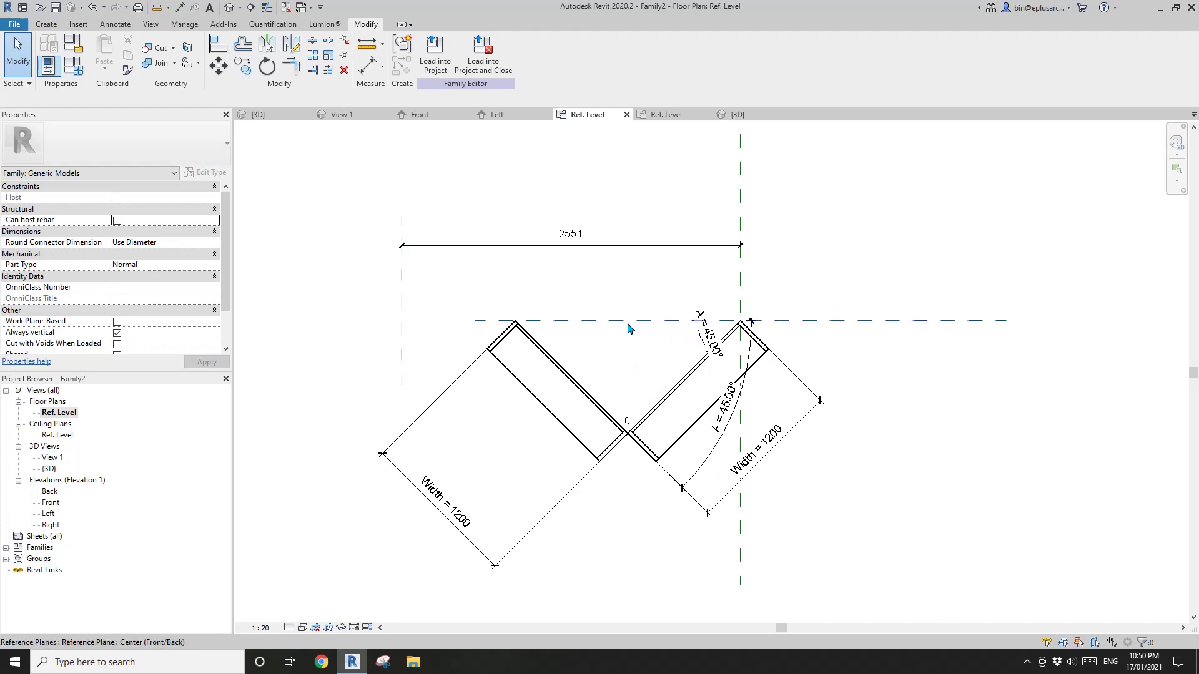
{"action": "middle_click_drag", "start_coordinate": [628, 328], "coordinate": [631, 330]}
{"action": "left_click", "coordinate": [404, 326]}
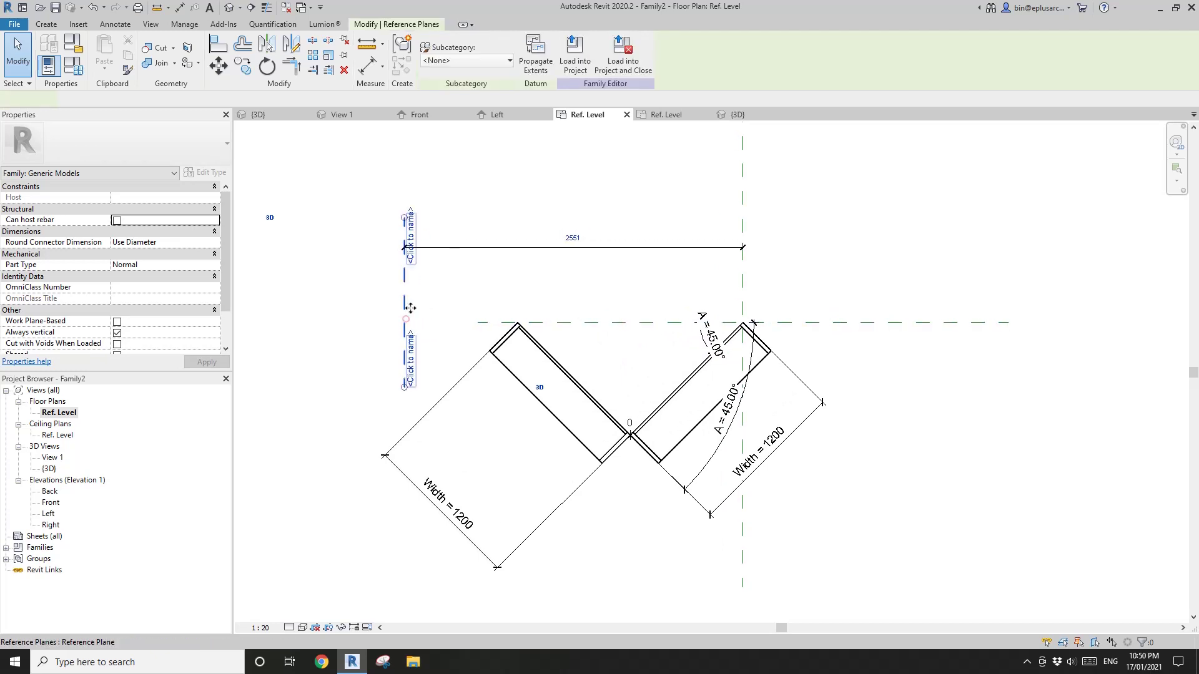
{"action": "left_click", "coordinate": [420, 334]}
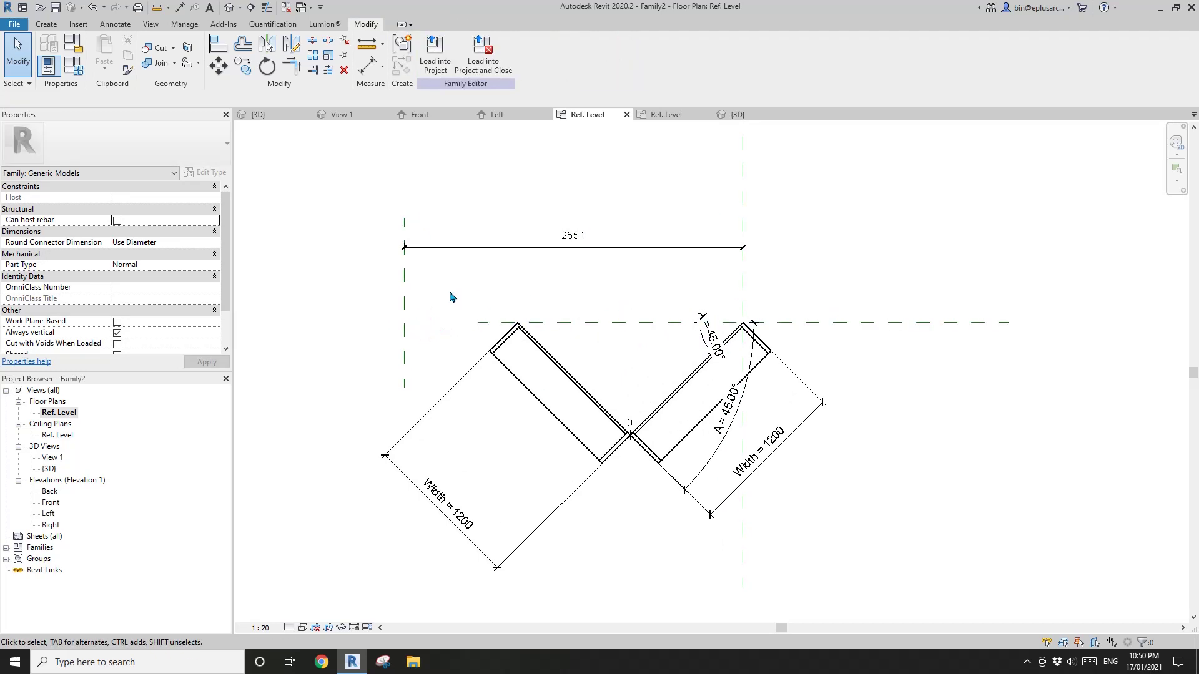
{"action": "middle_click_drag", "start_coordinate": [616, 342], "coordinate": [638, 341]}
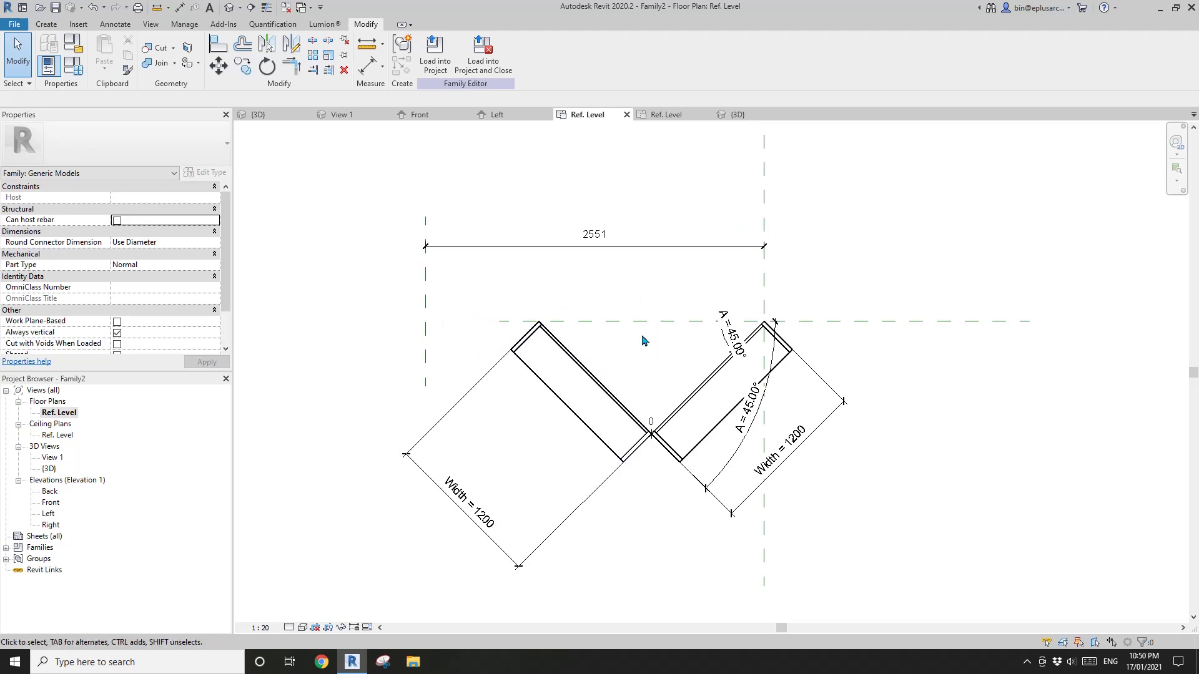
{"action": "left_click", "coordinate": [577, 248]}
{"action": "left_click", "coordinate": [552, 53]}
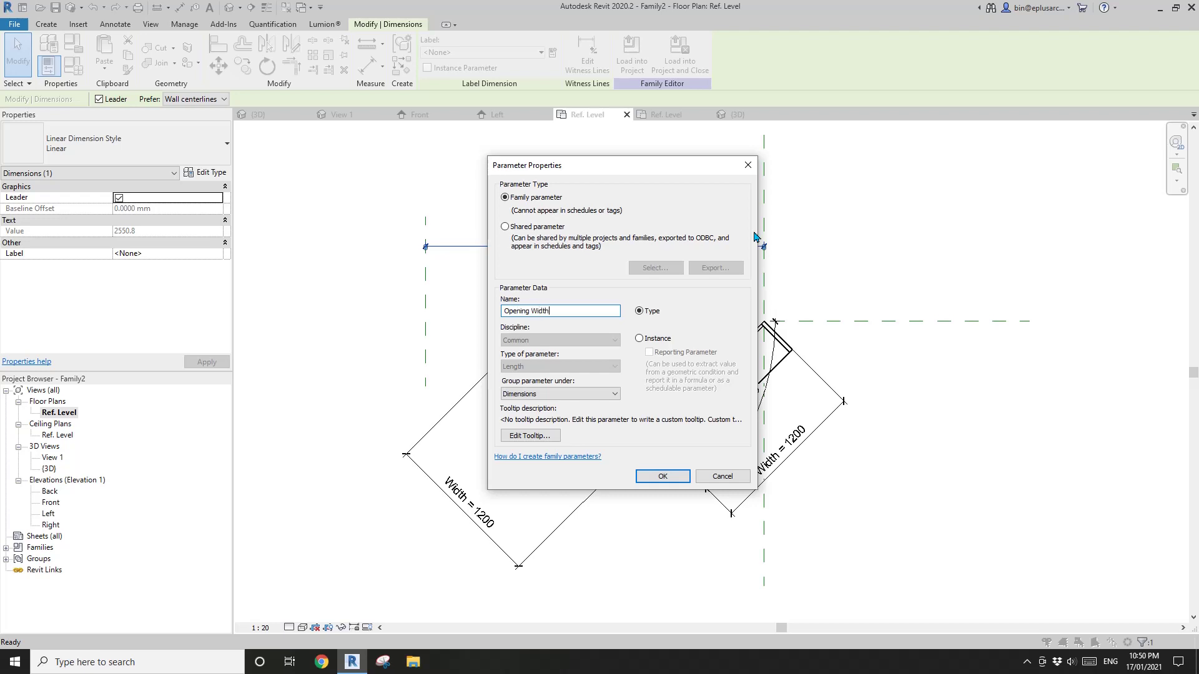
{"action": "left_click", "coordinate": [661, 475]}
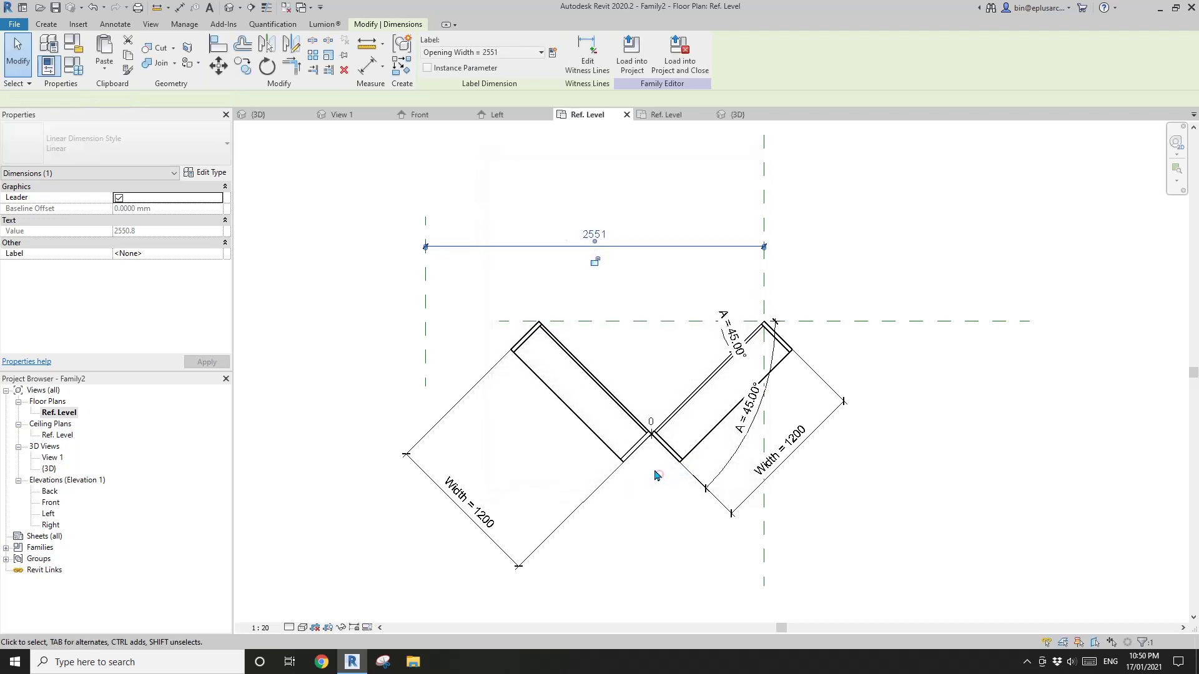
{"action": "middle_click_drag", "start_coordinate": [596, 353], "coordinate": [607, 355]}
{"action": "left_click", "coordinate": [607, 355]}
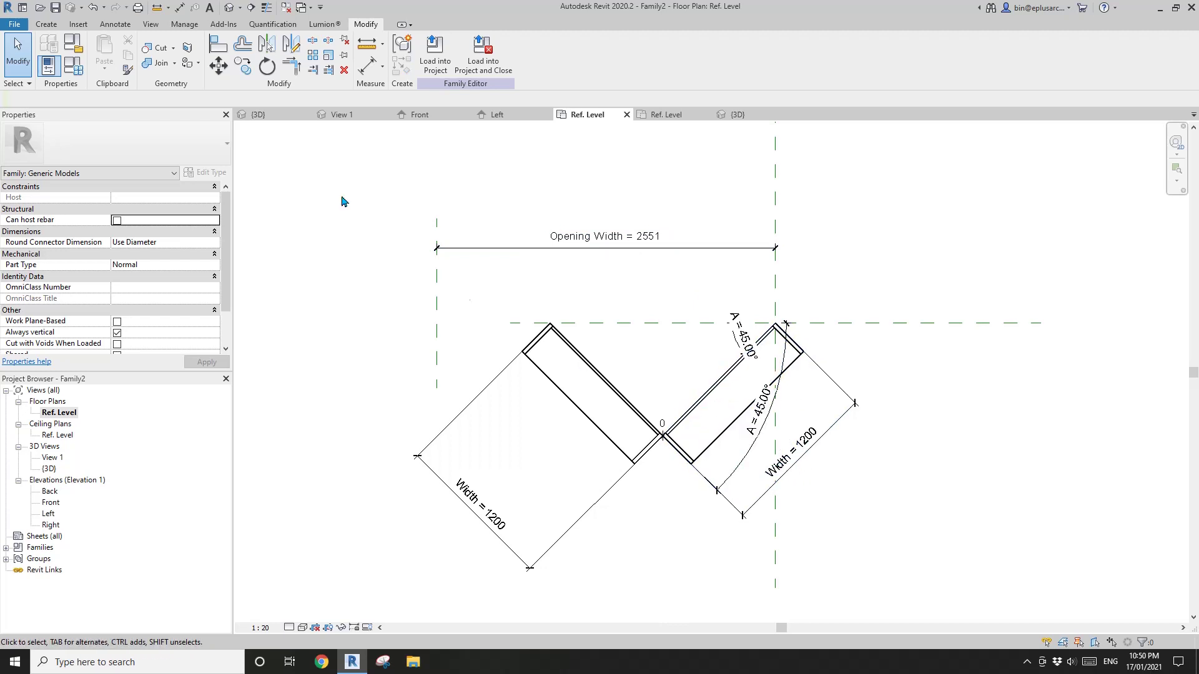
Step: In the family types, give Opening Width the formula Width*2 and accept the change
{"action": "left_click", "coordinate": [73, 65]}
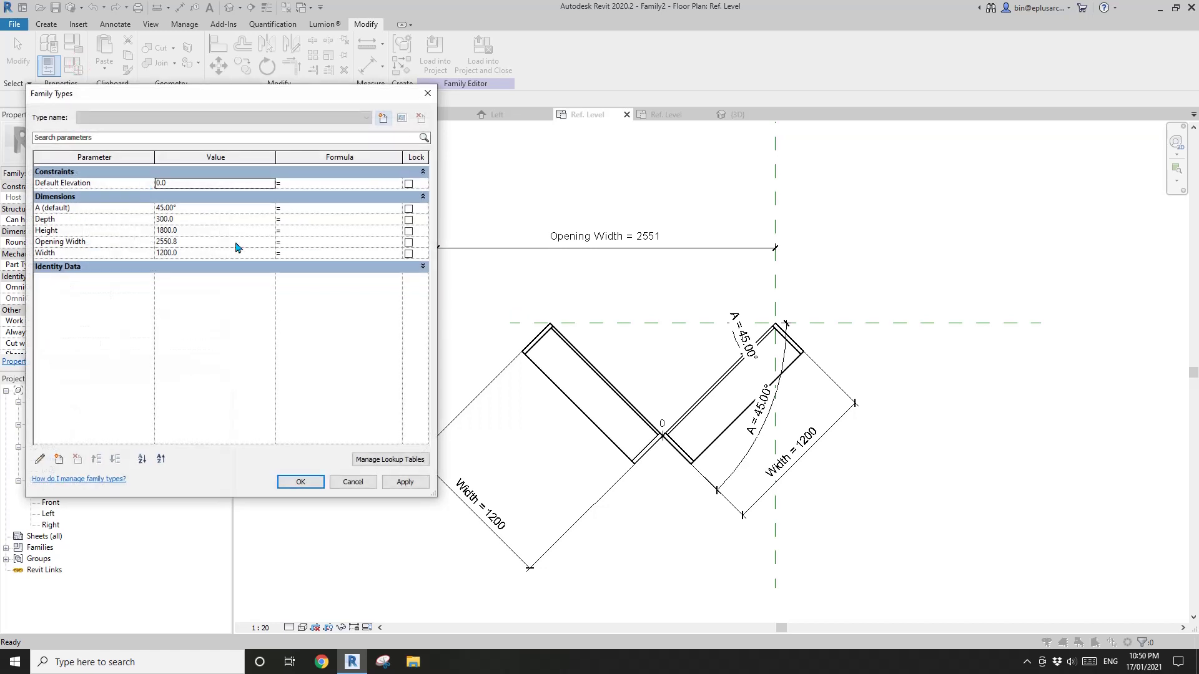
{"action": "left_click", "coordinate": [354, 242]}
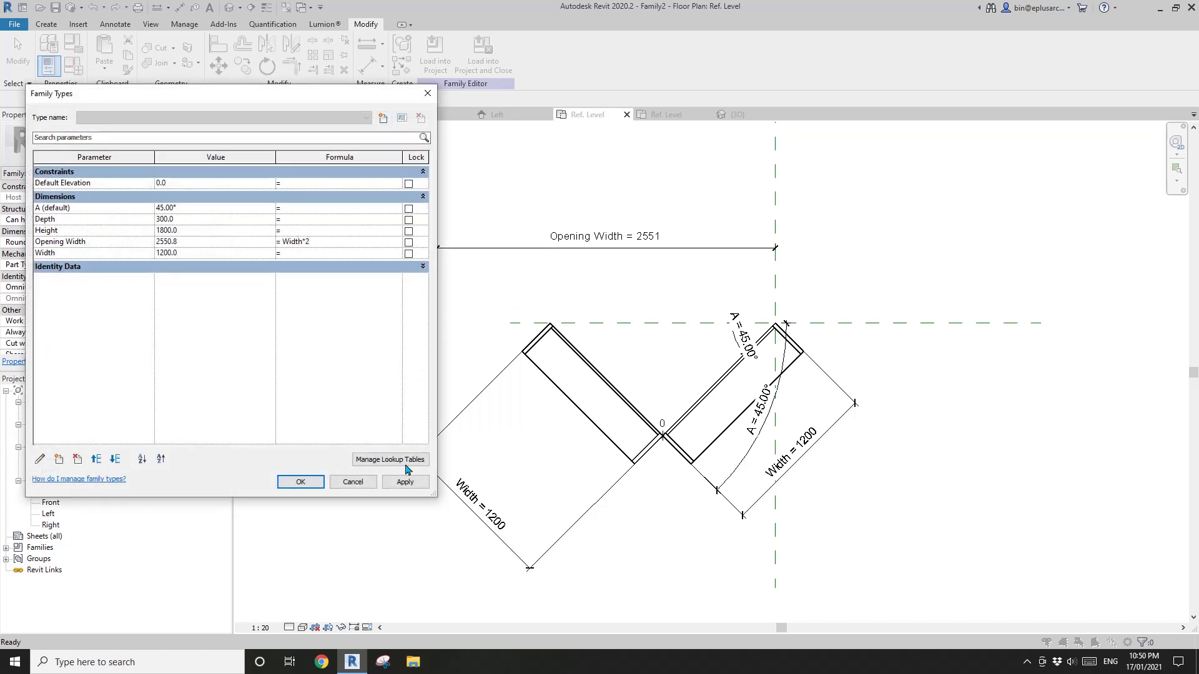
{"action": "left_click", "coordinate": [301, 482]}
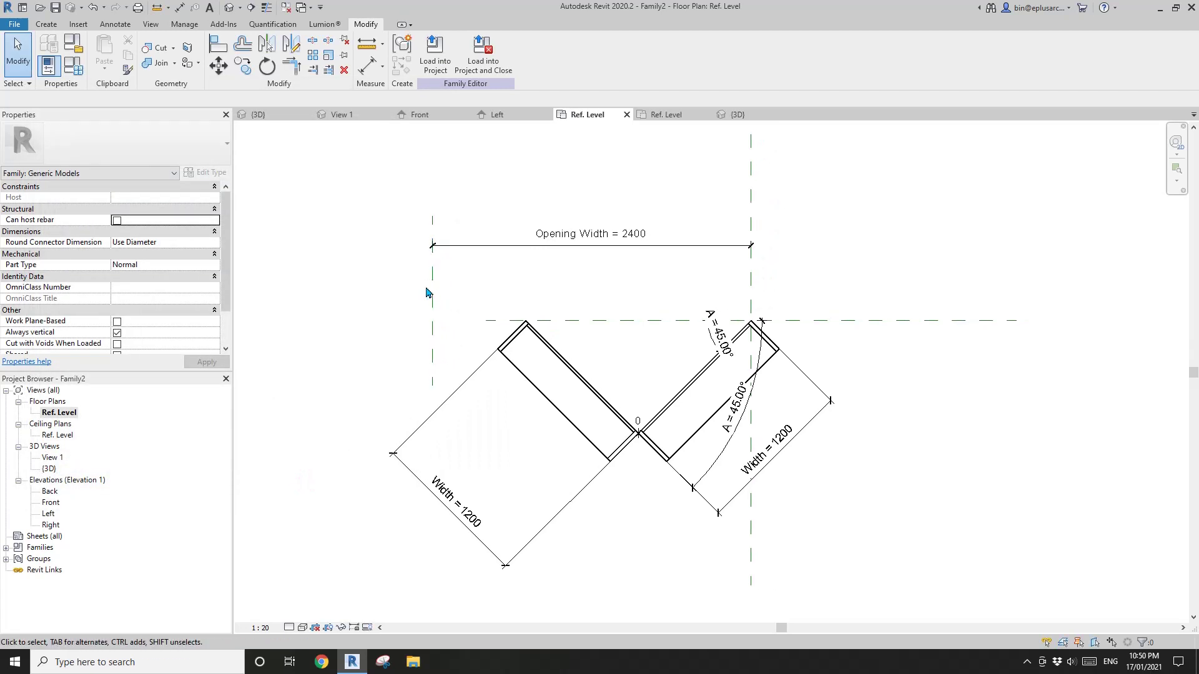
Step: Start a void extrusion and sketch a rectangle about 2400 by 791 mm between the two vertical reference planes, across the horizontal centre plane
{"action": "middle_click_drag", "start_coordinate": [430, 290], "coordinate": [426, 292]}
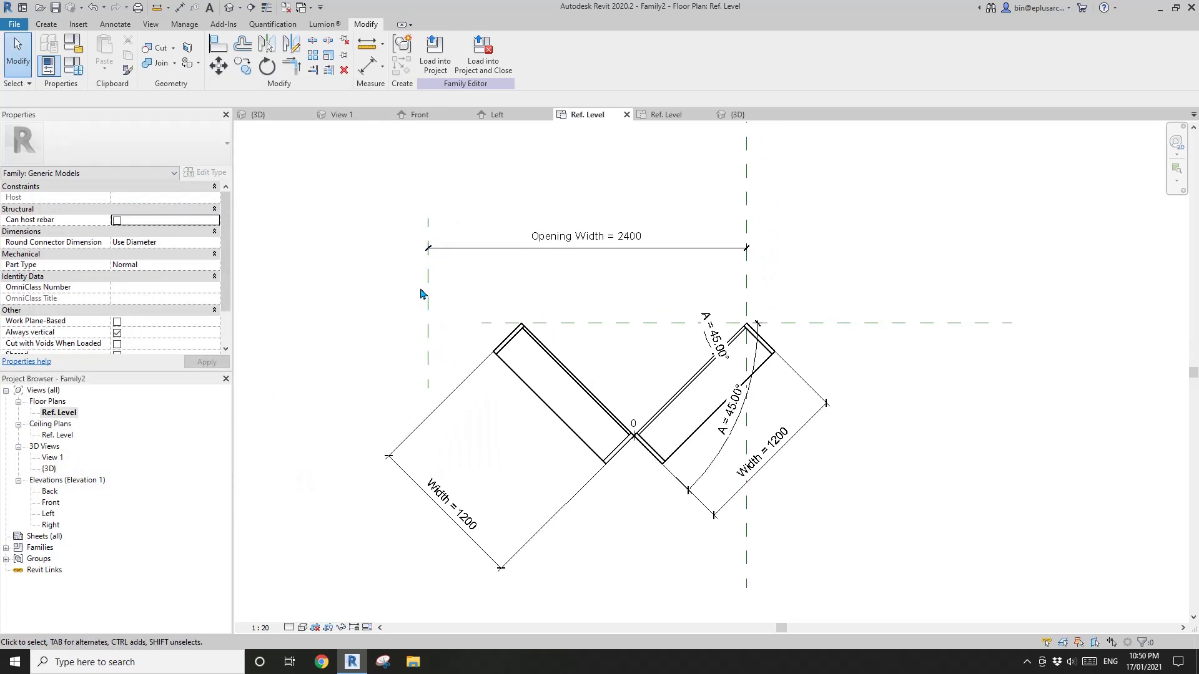
{"action": "left_click", "coordinate": [48, 25]}
{"action": "left_click", "coordinate": [242, 59]}
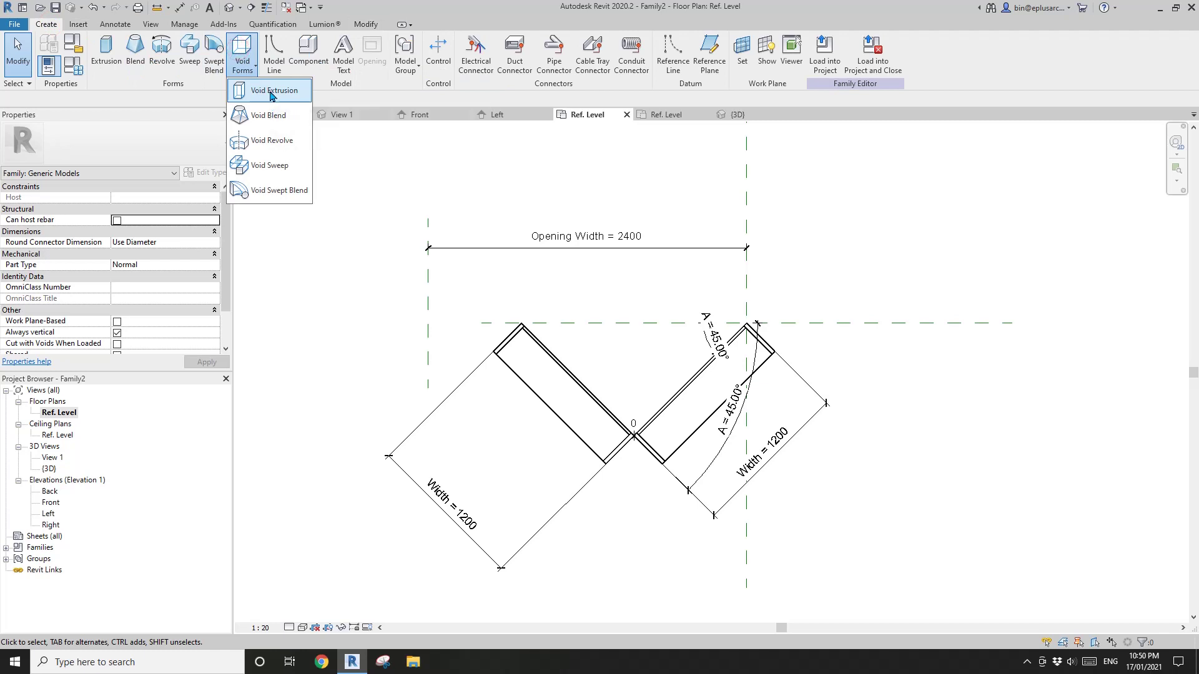
{"action": "left_click", "coordinate": [272, 92]}
{"action": "left_click", "coordinate": [473, 42]}
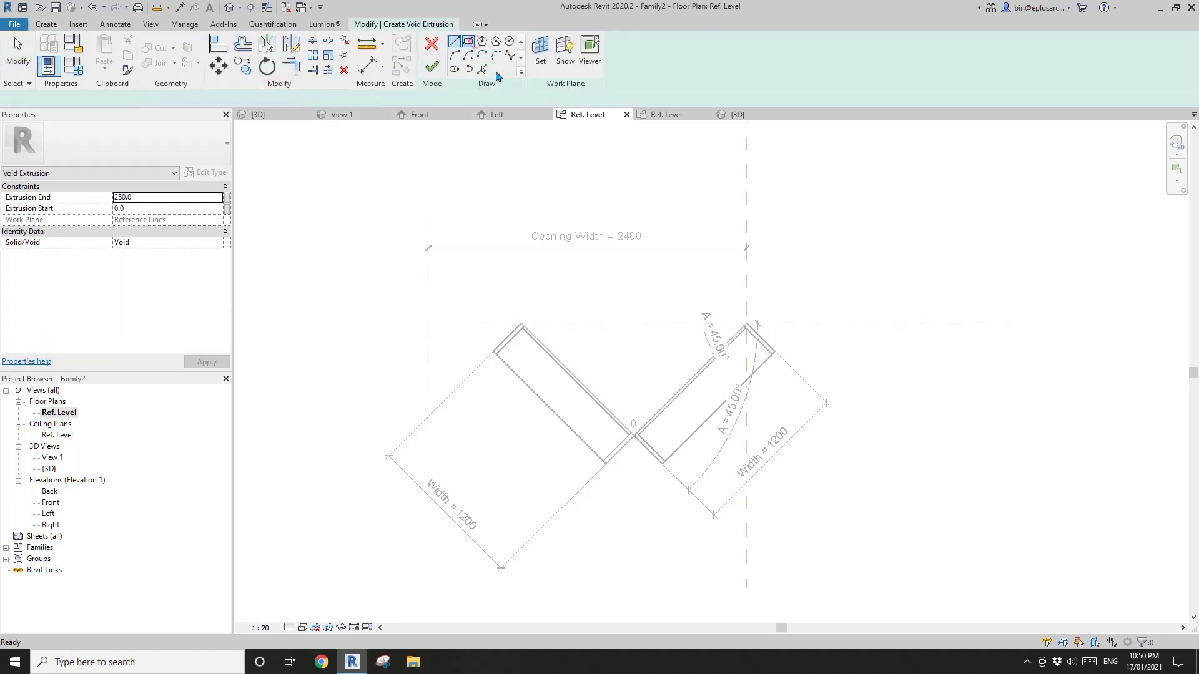
{"action": "left_click", "coordinate": [745, 270]}
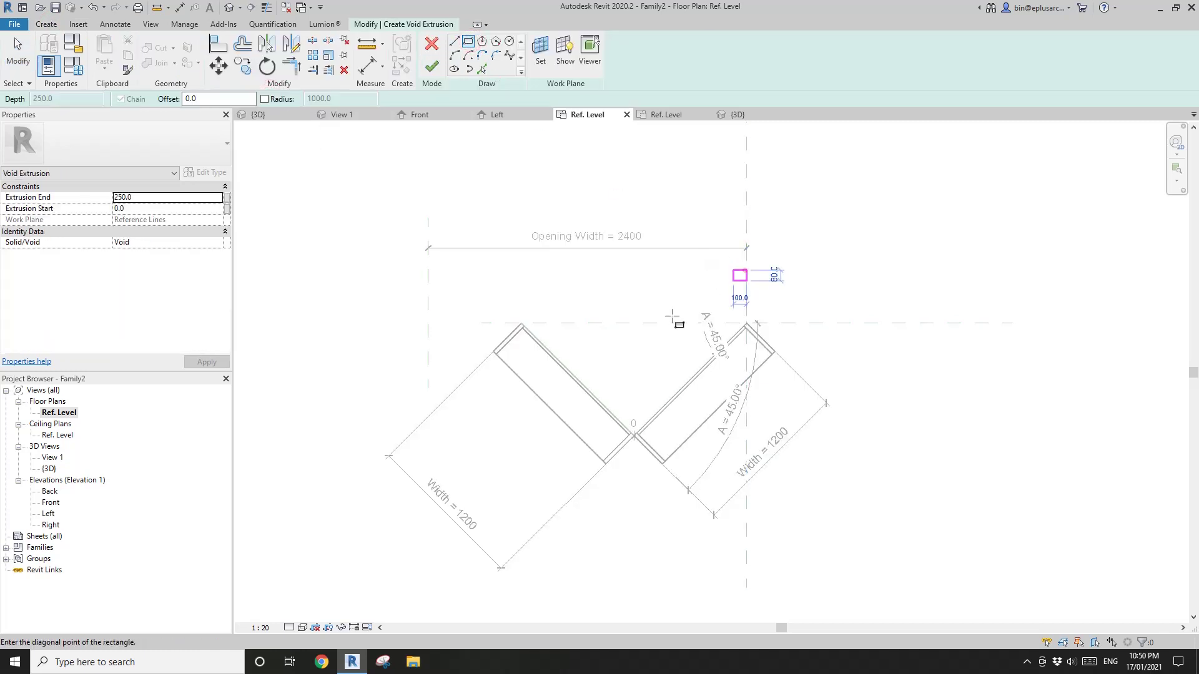
{"action": "left_click", "coordinate": [428, 374]}
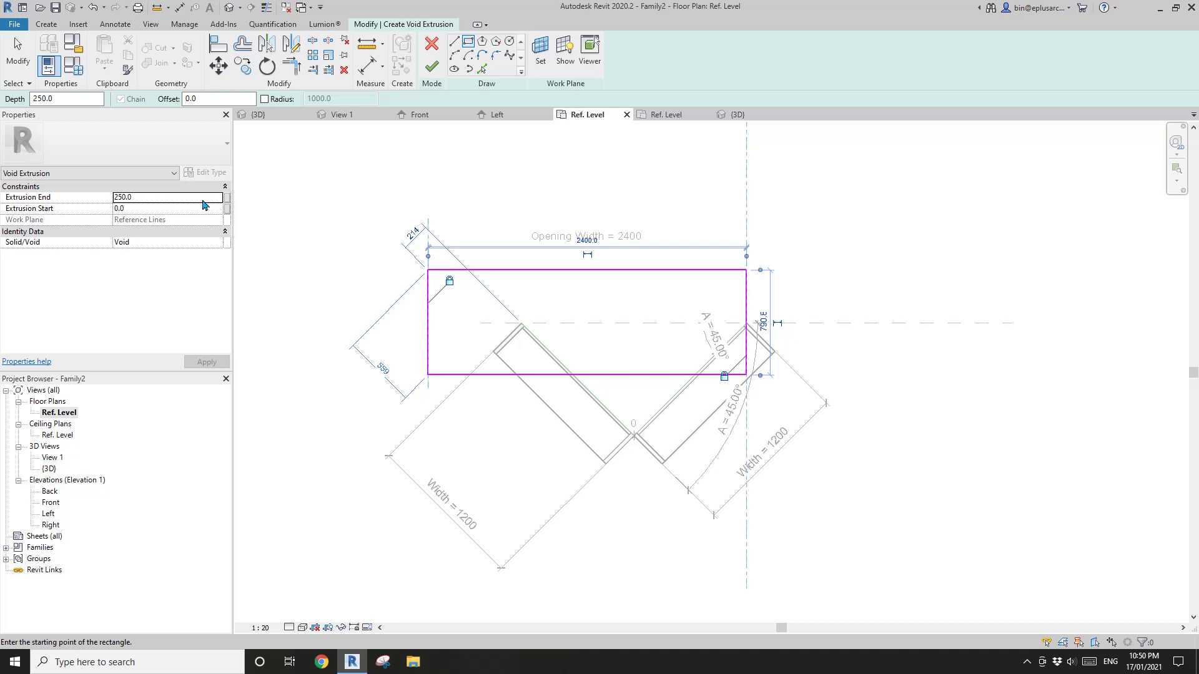
Step: Associate the void's Extrusion End with the Height parameter and finish the void extrusion
{"action": "left_click", "coordinate": [229, 206]}
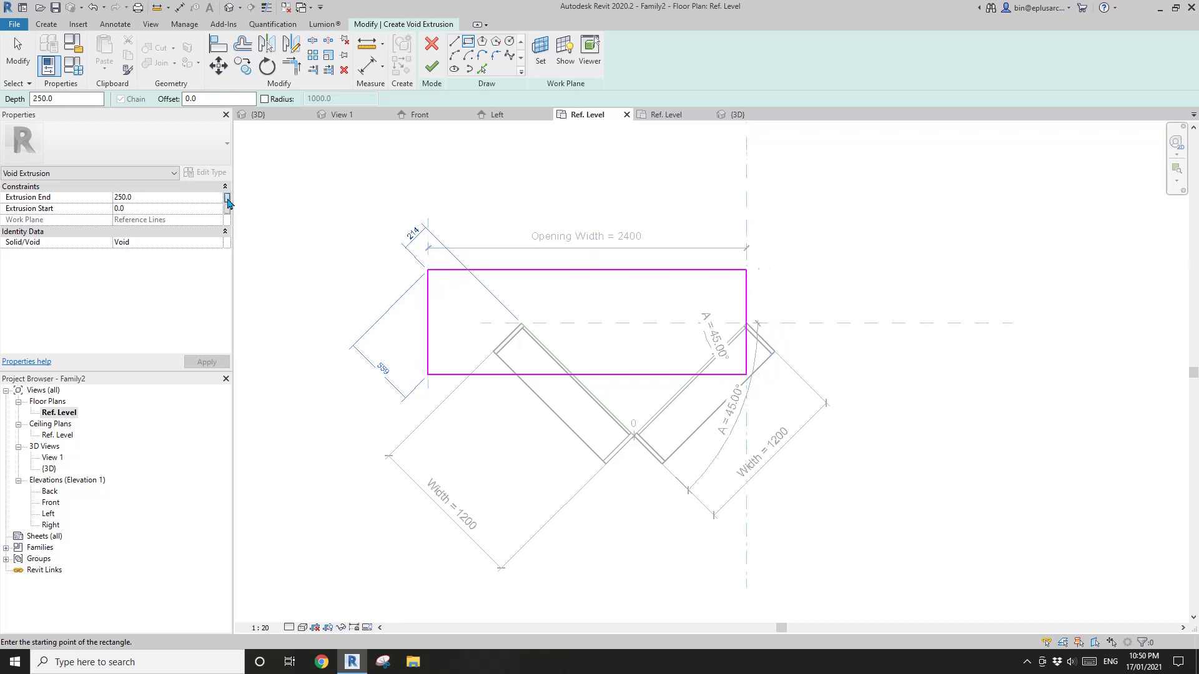
{"action": "left_click", "coordinate": [333, 225]}
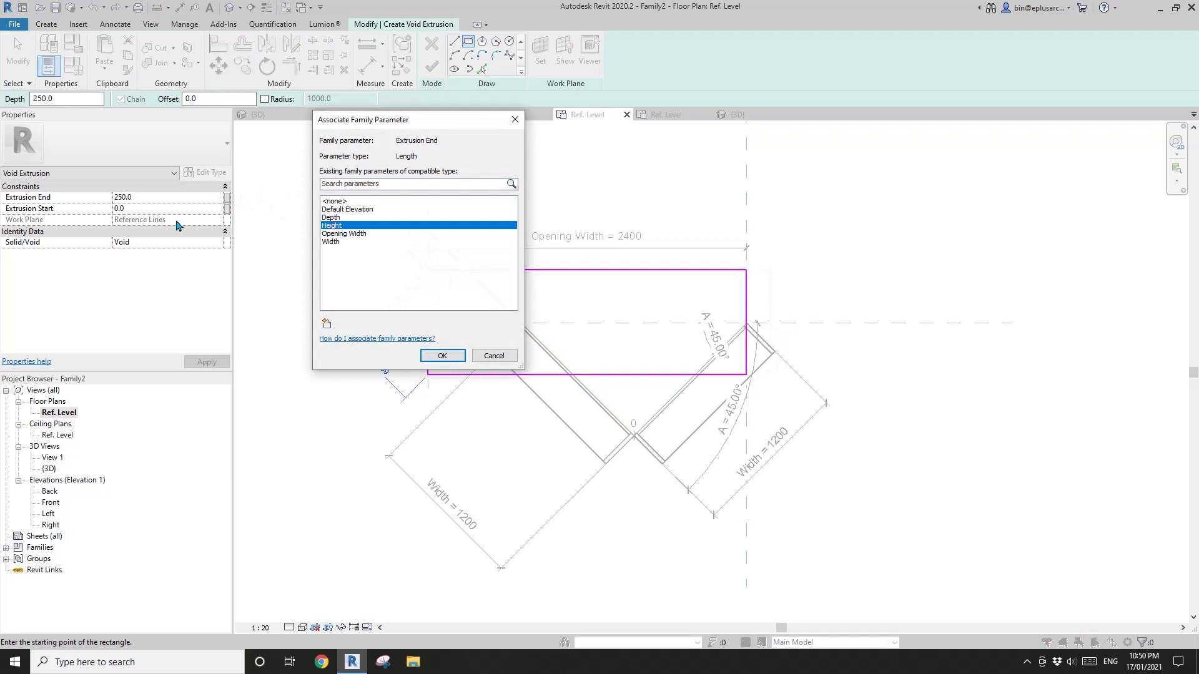
{"action": "left_click", "coordinate": [442, 356]}
{"action": "left_click", "coordinate": [431, 66]}
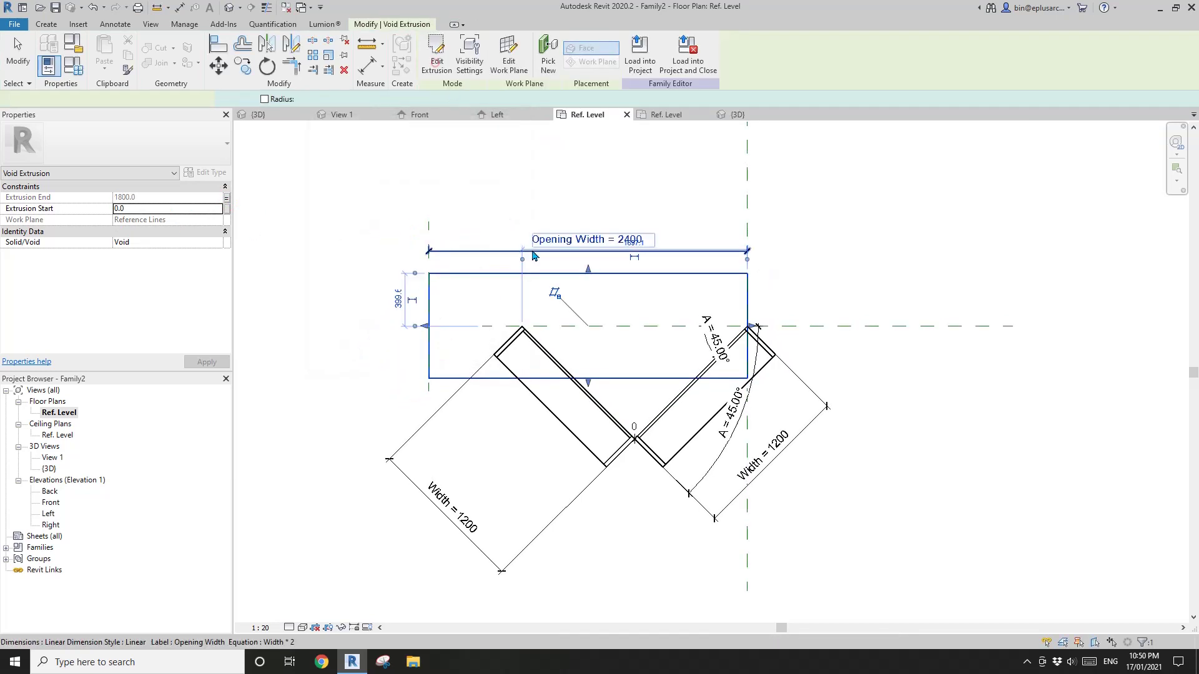
{"action": "left_click", "coordinate": [496, 212]}
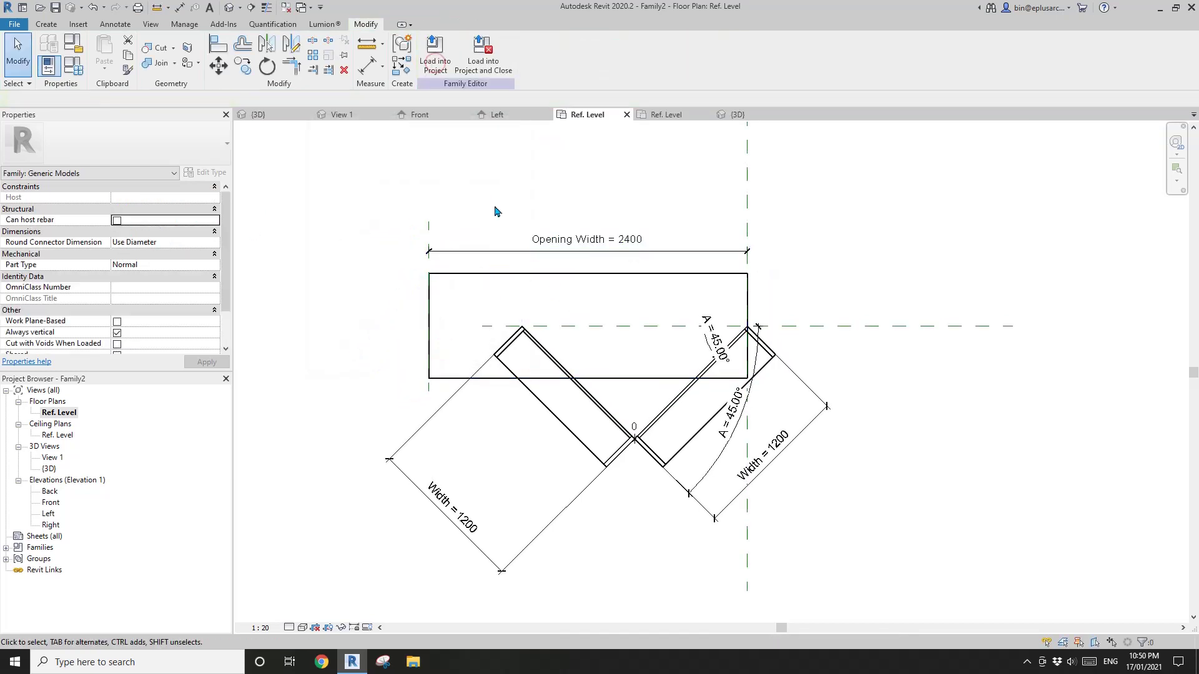
Step: In the 3D view, select the void extrusion and remove the parameter association from its Extrusion End
{"action": "left_click", "coordinate": [230, 9]}
{"action": "scroll", "coordinate": [384, 196], "scroll_direction": "down", "scroll_amount": 2}
{"action": "middle_click_drag", "start_coordinate": [497, 275], "coordinate": [572, 228], "text": "shift"}
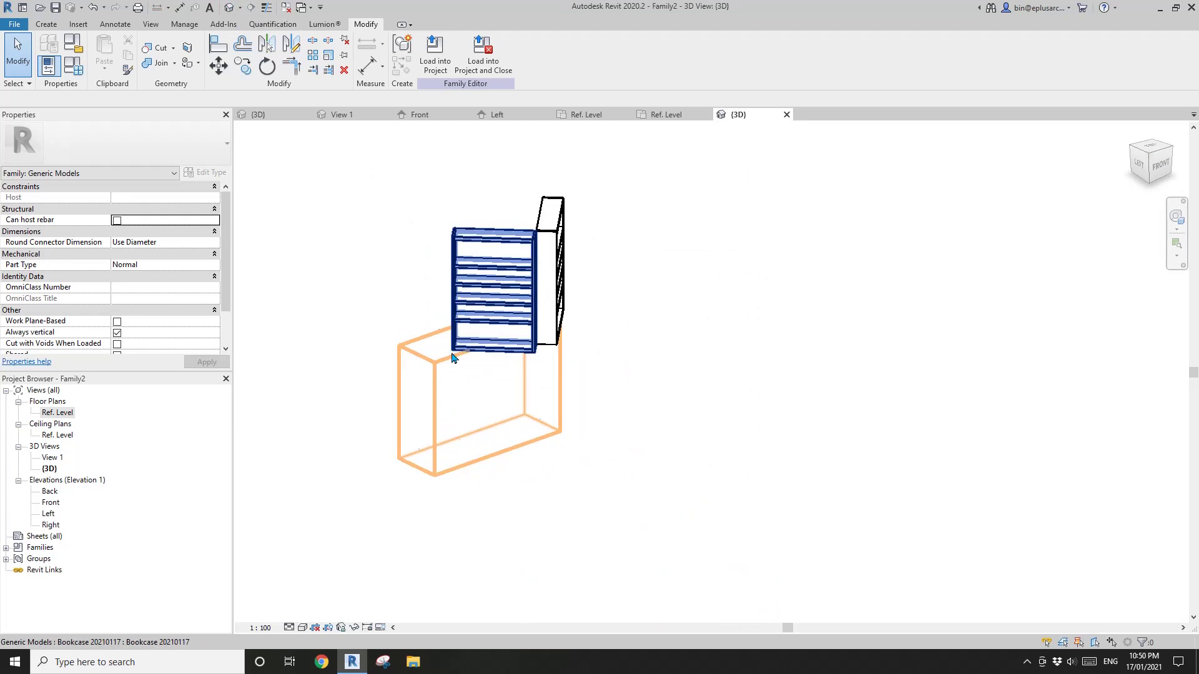
{"action": "left_click", "coordinate": [453, 358]}
{"action": "middle_click_drag", "start_coordinate": [357, 315], "coordinate": [421, 322]}
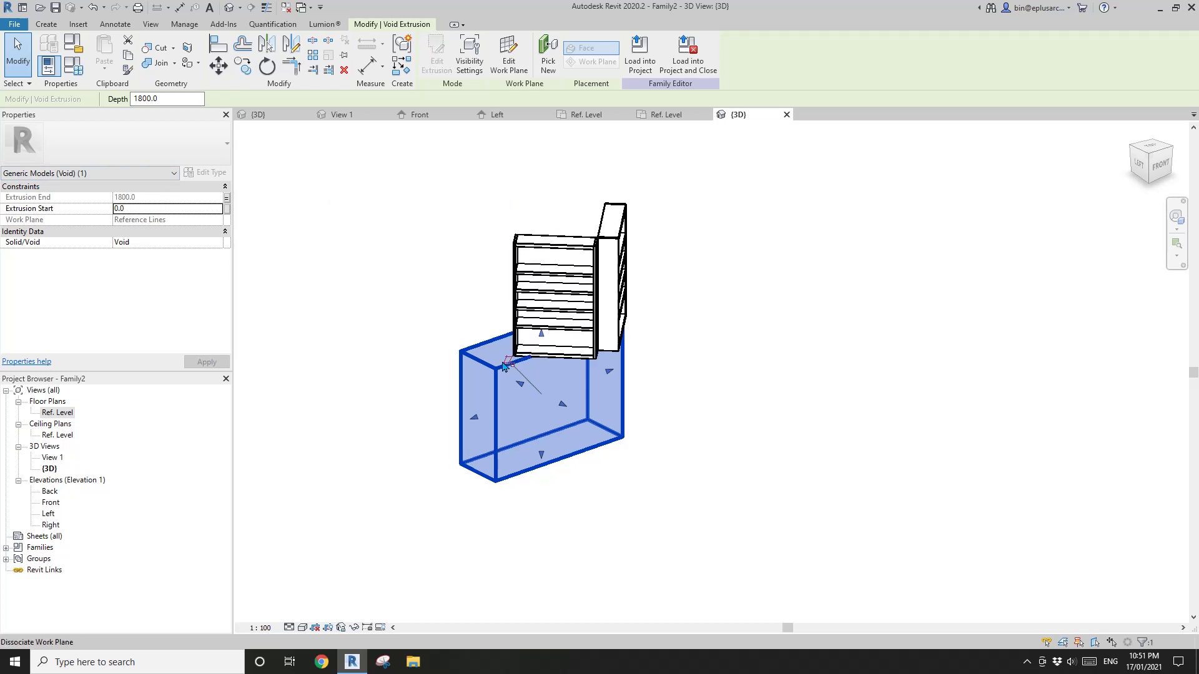
{"action": "left_click", "coordinate": [226, 196]}
{"action": "left_click", "coordinate": [442, 357]}
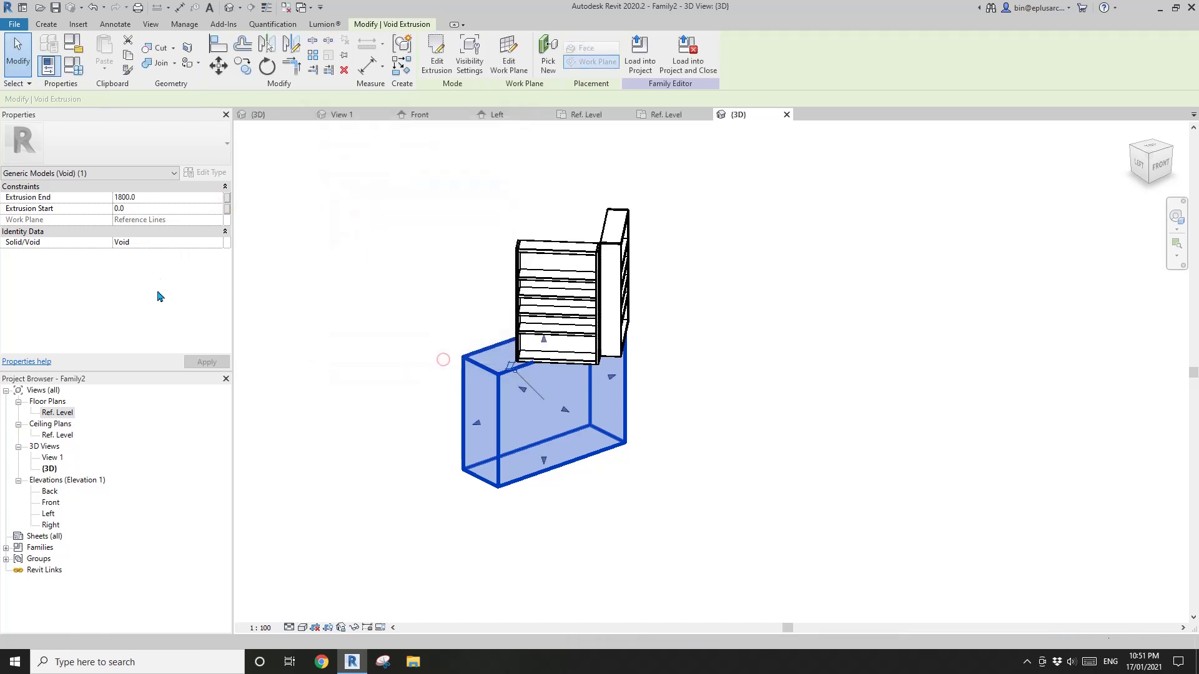
Step: In the Front elevation, draw a horizontal reference plane above the bookcases, about 2015 mm above Ref. Level
{"action": "double_click", "coordinate": [50, 504]}
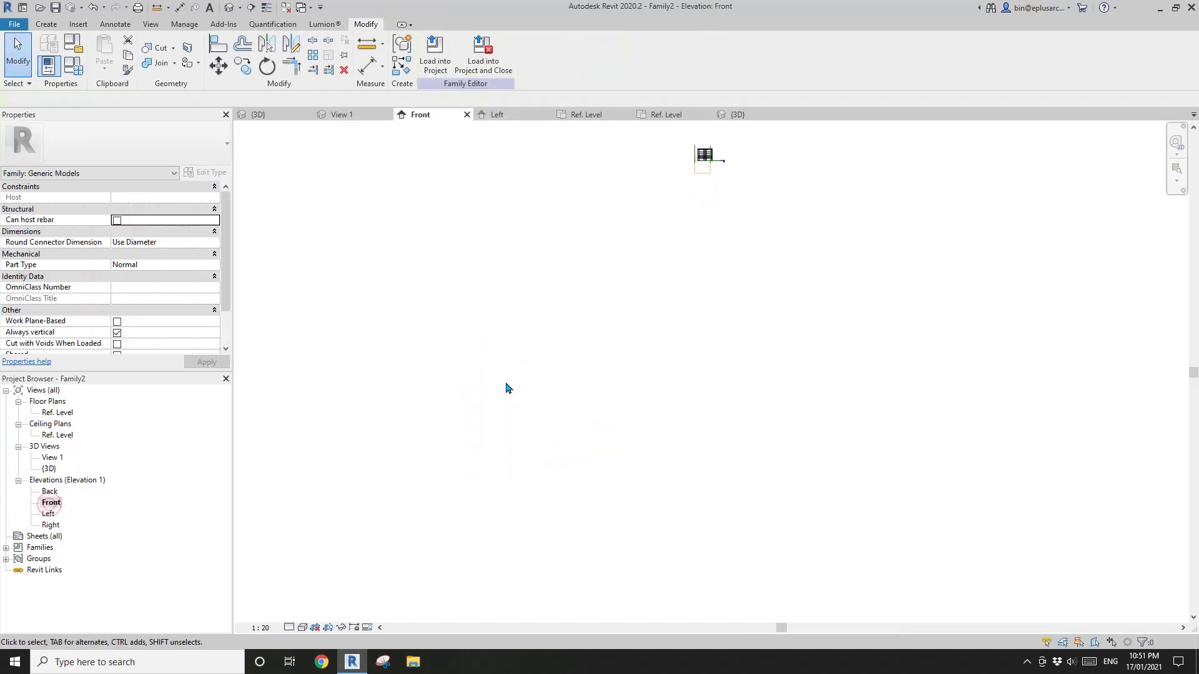
{"action": "scroll", "coordinate": [656, 250], "scroll_direction": "up", "scroll_amount": 10}
{"action": "key", "text": "r"}
{"action": "key", "text": "p"}
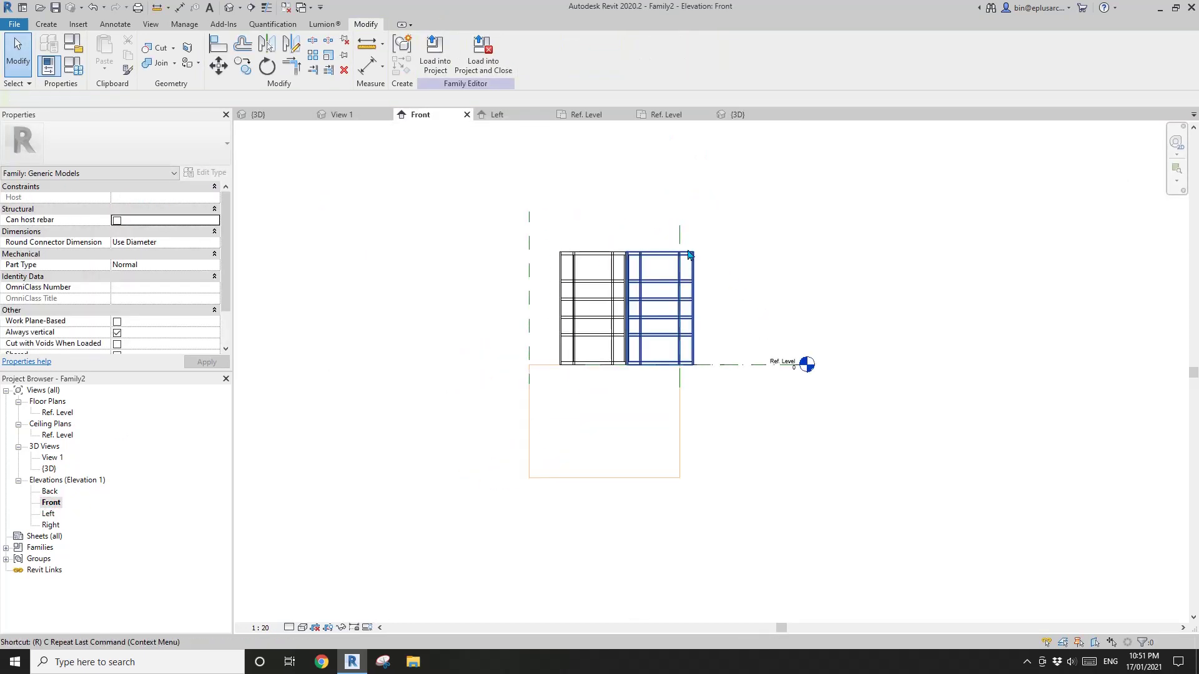
{"action": "left_click", "coordinate": [462, 234]}
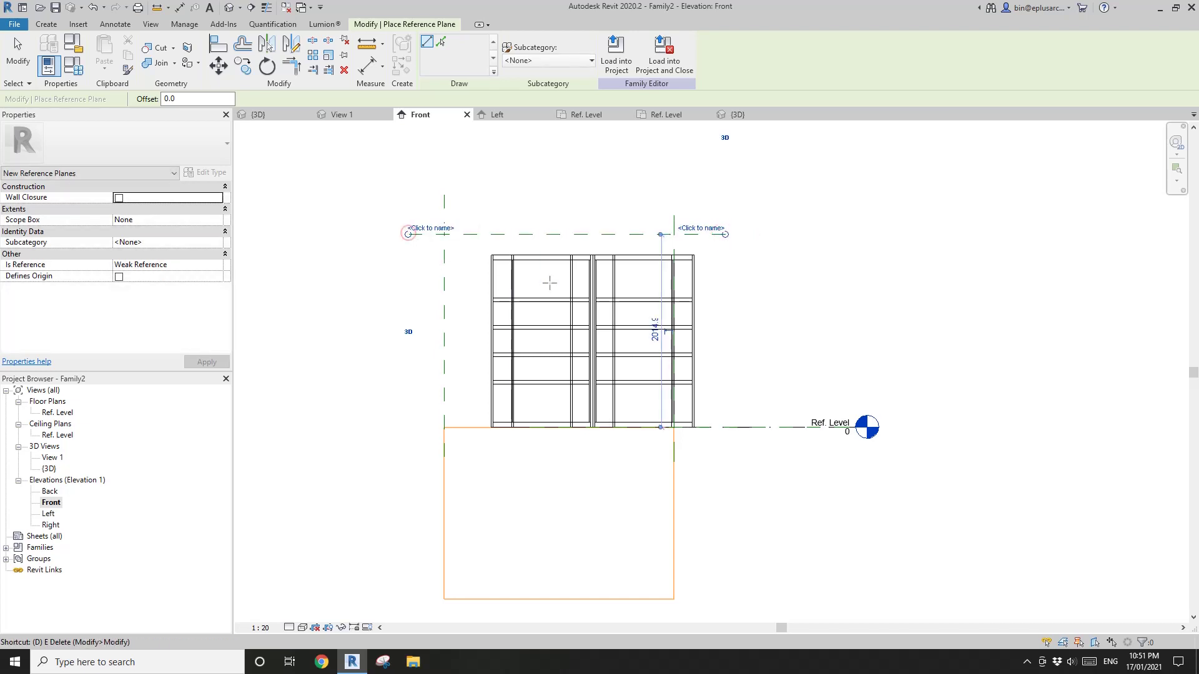
Step: Add an aligned dimension between the new horizontal reference plane and Ref. Level, beside the bookcases
{"action": "key", "text": "d"}
{"action": "key", "text": "i"}
{"action": "left_click", "coordinate": [550, 234]}
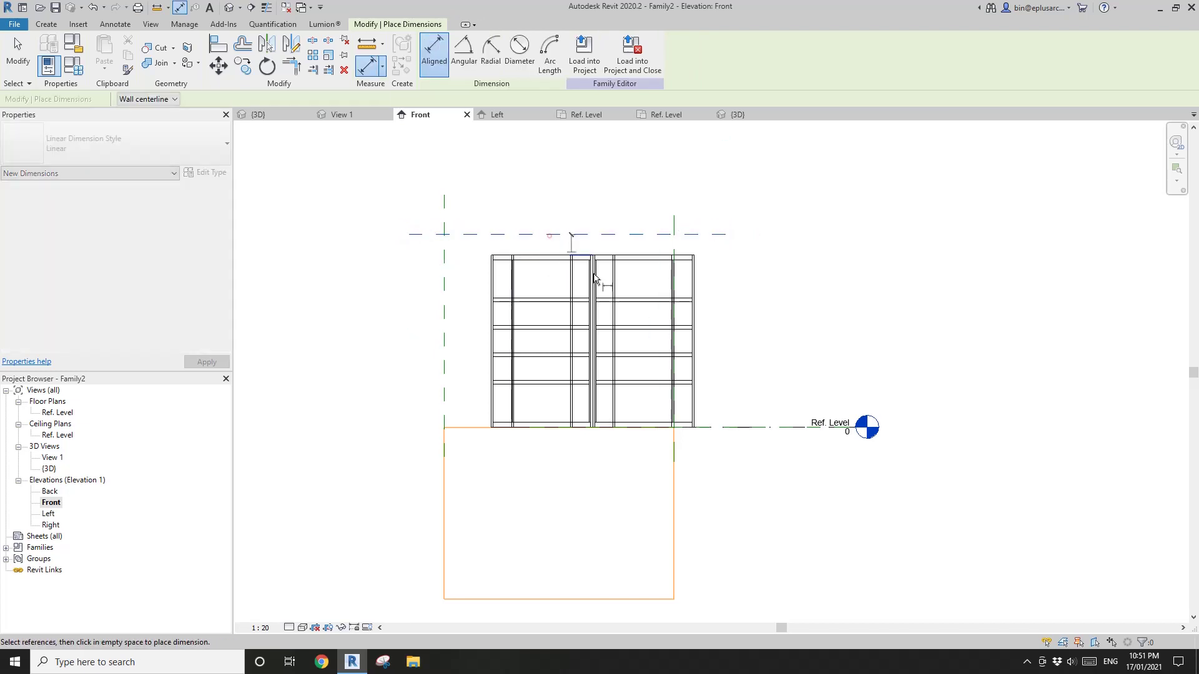
{"action": "left_click", "coordinate": [742, 426]}
{"action": "left_click", "coordinate": [743, 386]}
{"action": "key", "text": "Escape"}
{"action": "key", "text": "Escape"}
Step: Label the vertical dimension with the existing Height parameter
{"action": "left_click", "coordinate": [743, 336]}
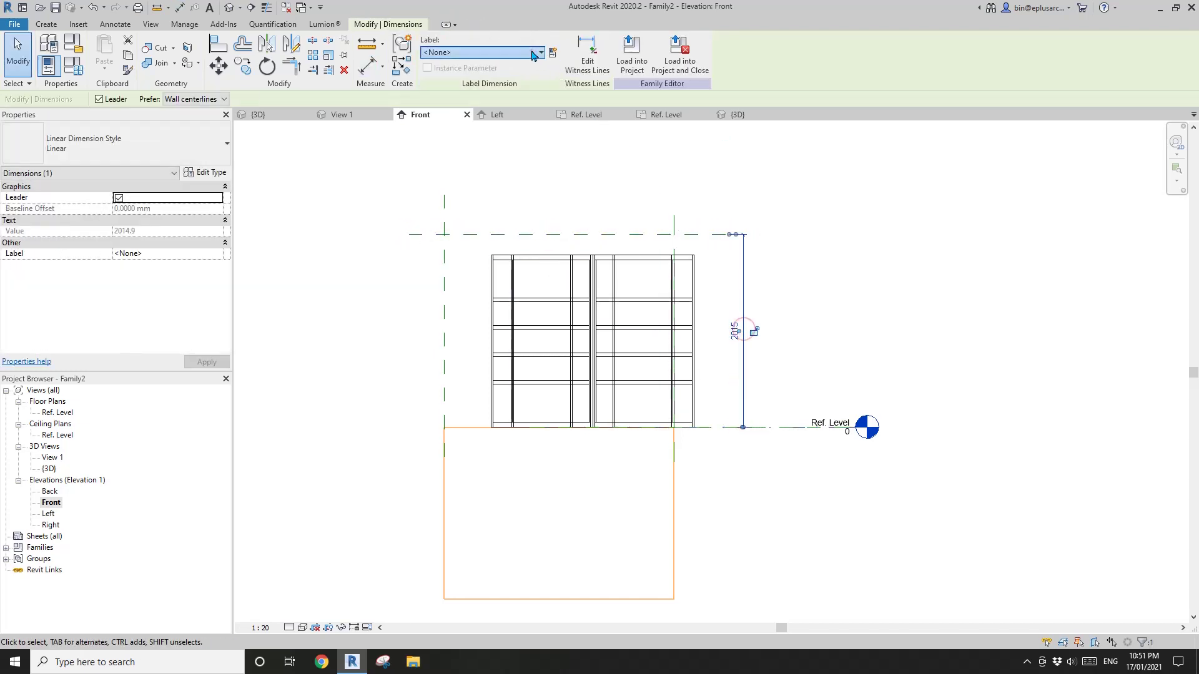
{"action": "left_click", "coordinate": [481, 52]}
{"action": "left_click", "coordinate": [451, 124]}
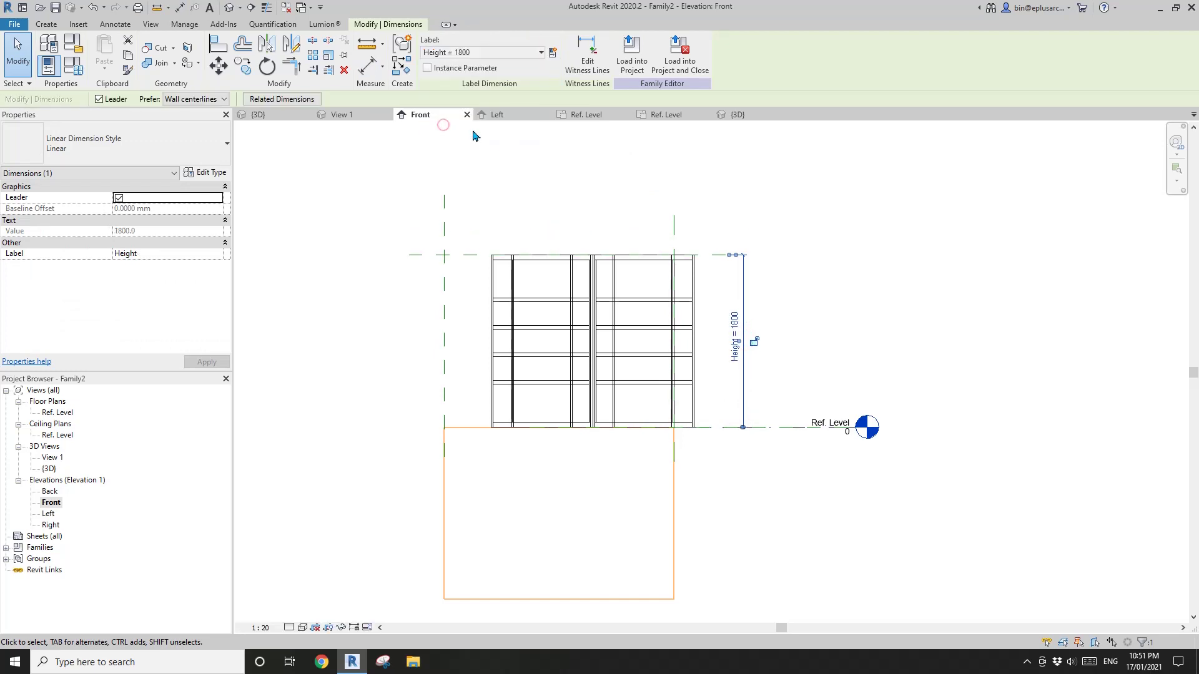
{"action": "key", "text": "Escape"}
Step: Flip the void extrusion above Ref. Level by stretching its lower face up to the Height reference plane, giving an Extrusion End of -1800
{"action": "left_click", "coordinate": [446, 489]}
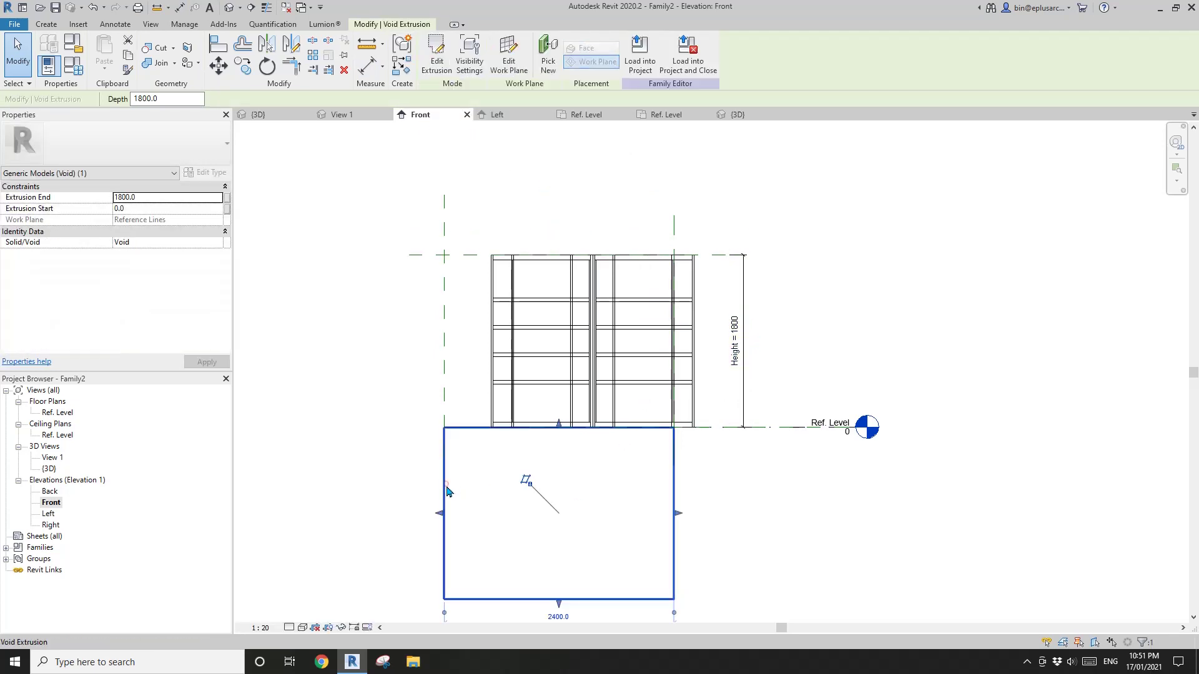
{"action": "left_click_drag", "start_coordinate": [559, 604], "coordinate": [537, 255]}
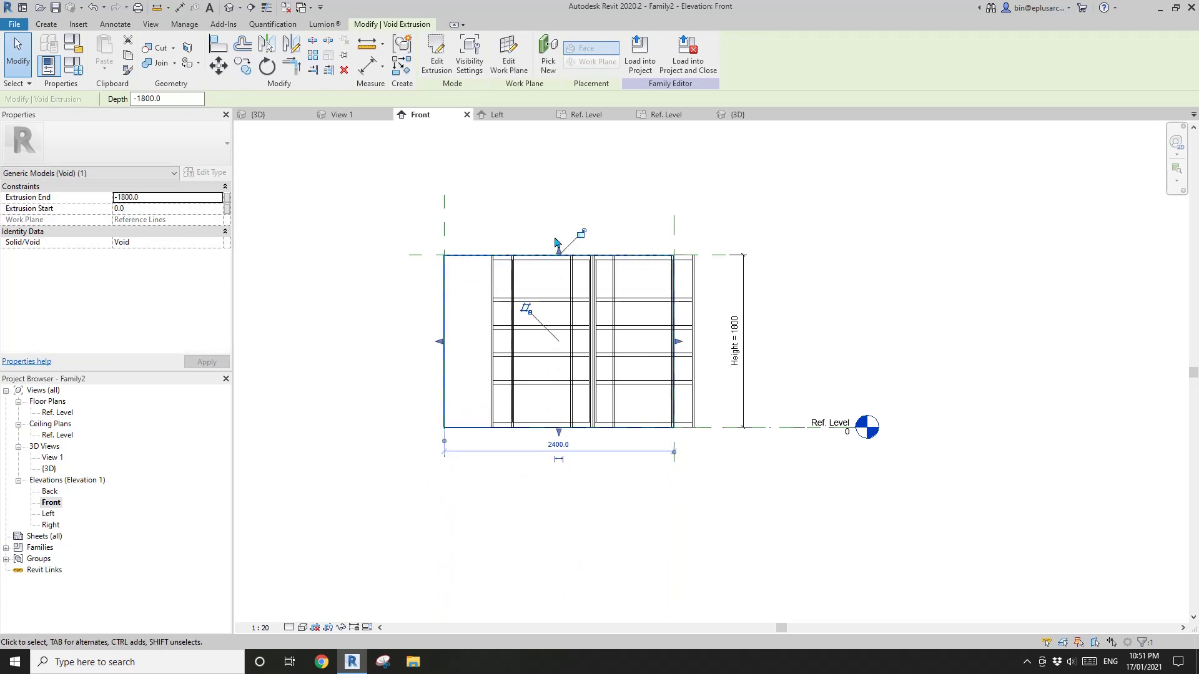
{"action": "left_click", "coordinate": [811, 302]}
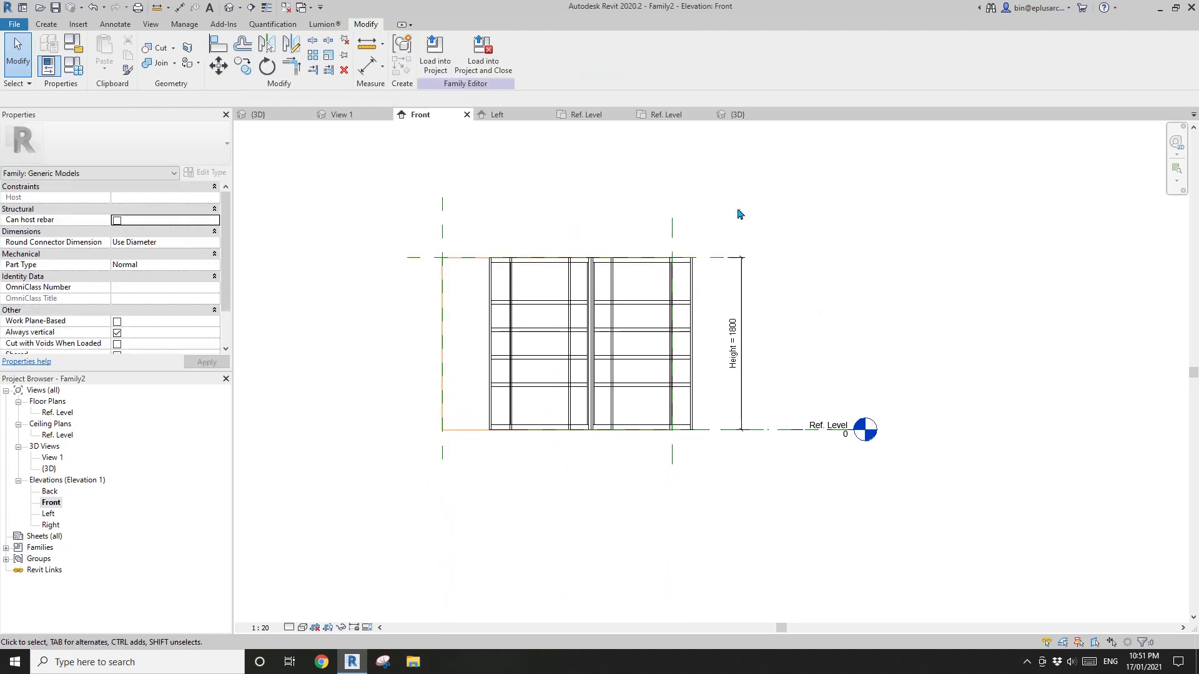
Step: Enable Cut with Voids When Loaded in the family's properties
{"action": "middle_click_drag", "start_coordinate": [391, 269], "coordinate": [404, 271]}
{"action": "scroll", "coordinate": [147, 316], "scroll_direction": "down", "scroll_amount": 1}
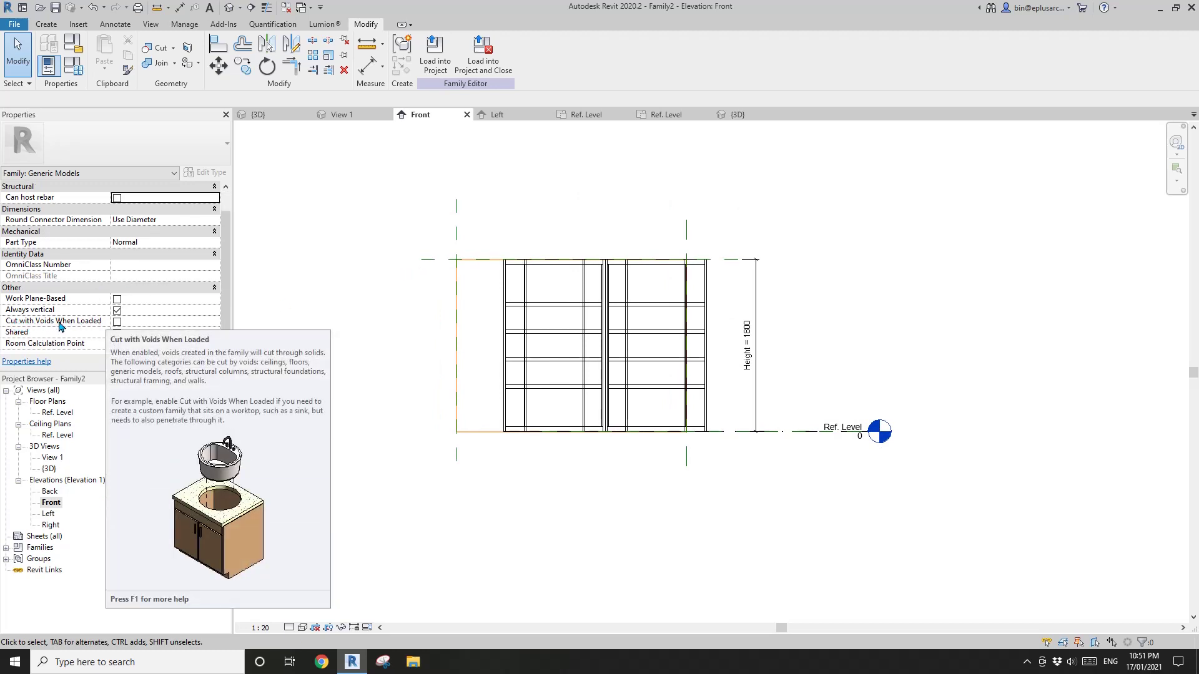
{"action": "left_click", "coordinate": [117, 322]}
Step: Close the inactive view windows while keeping the Front elevation open
{"action": "scroll", "coordinate": [356, 326], "scroll_direction": "down", "scroll_amount": 1}
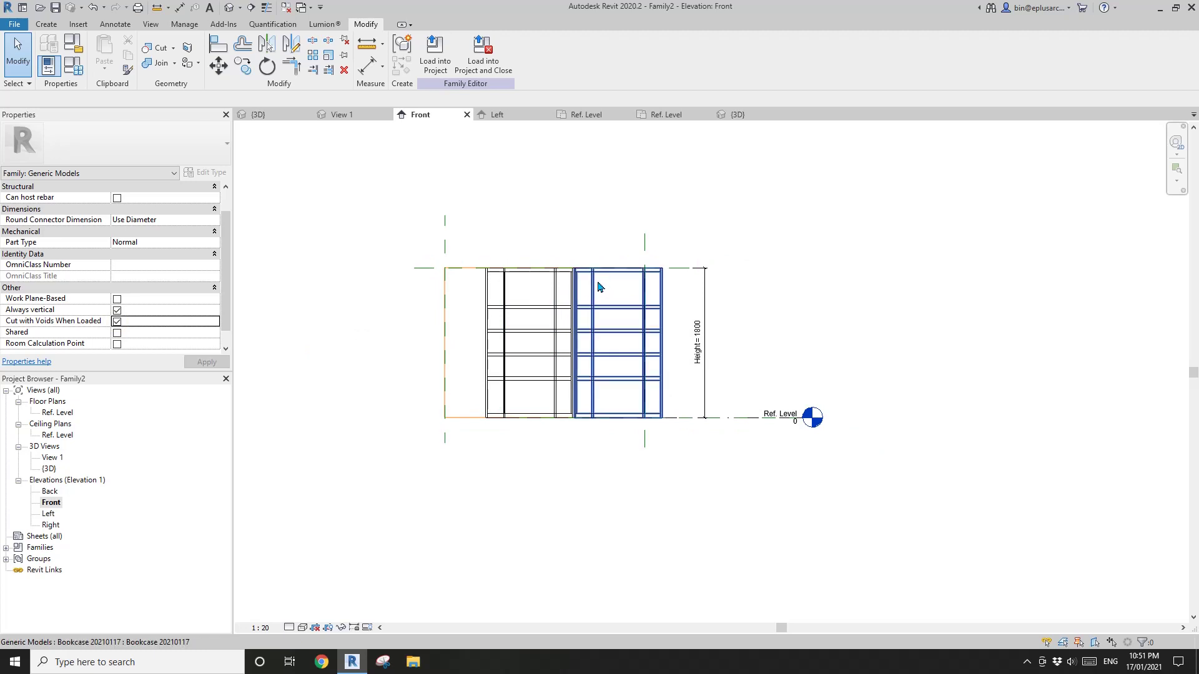
{"action": "middle_click_drag", "start_coordinate": [349, 229], "coordinate": [385, 242]}
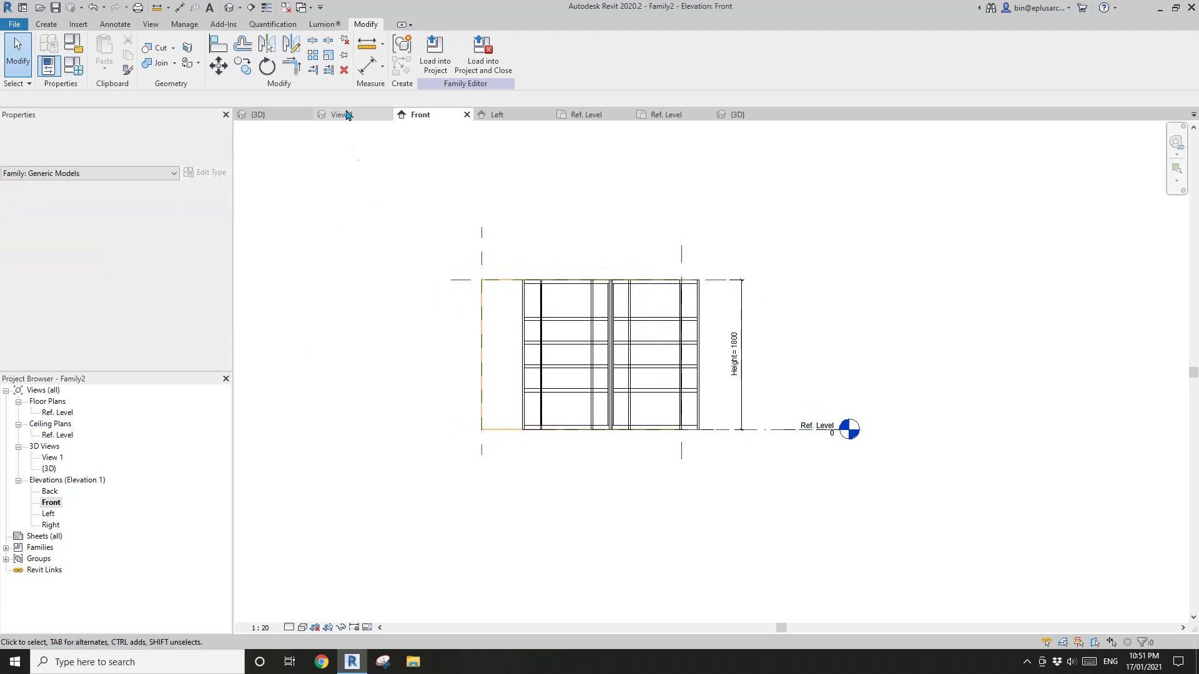
{"action": "left_click", "coordinate": [287, 8]}
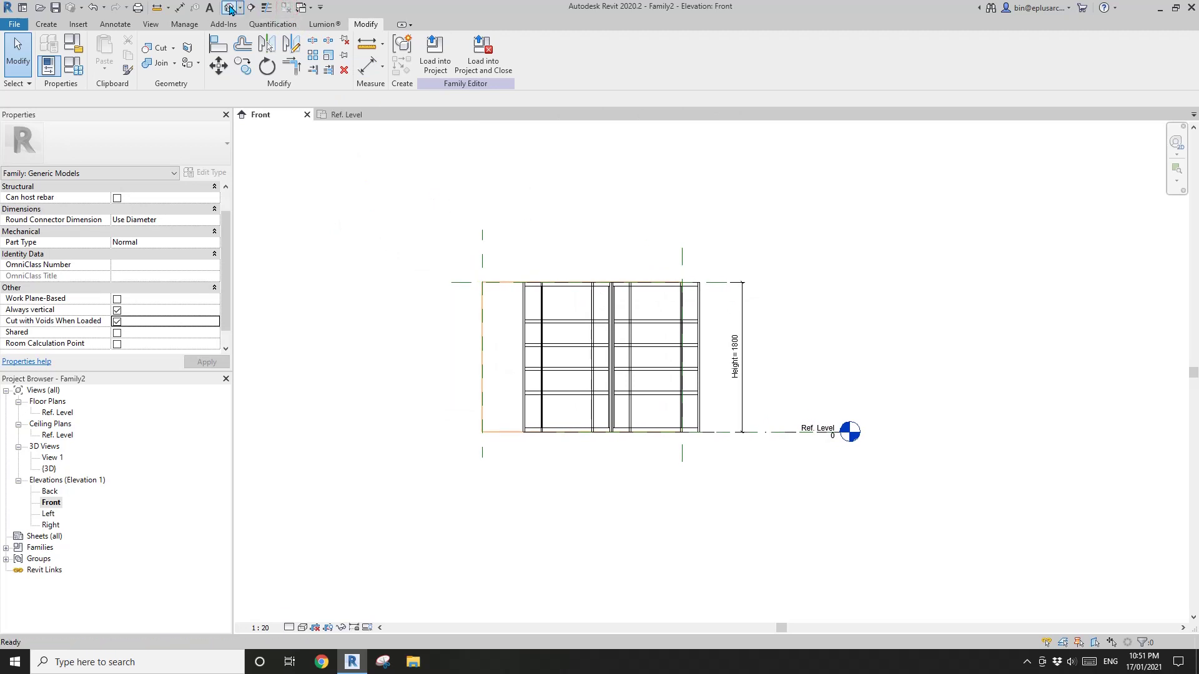
Step: Open the family's default 3D view and create a new project from the Architectural Template
{"action": "left_click", "coordinate": [230, 7]}
{"action": "middle_click_drag", "start_coordinate": [505, 229], "coordinate": [607, 339], "text": "shift"}
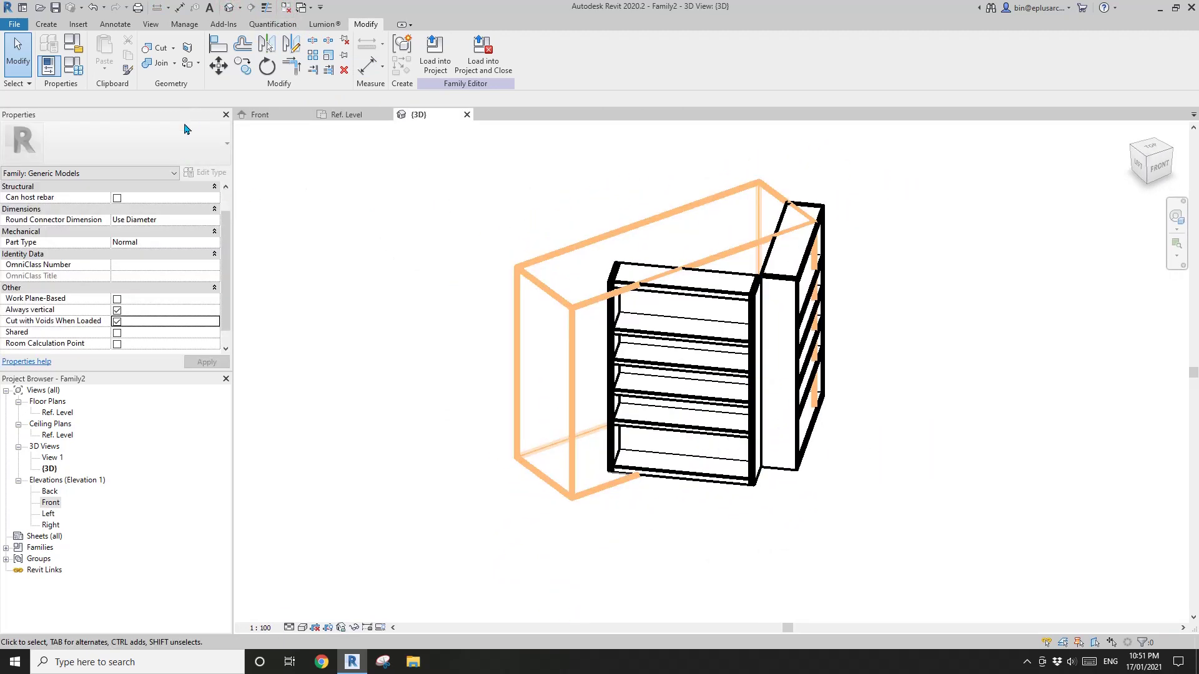
{"action": "left_click", "coordinate": [9, 25]}
{"action": "mouse_move", "coordinate": [60, 44]}
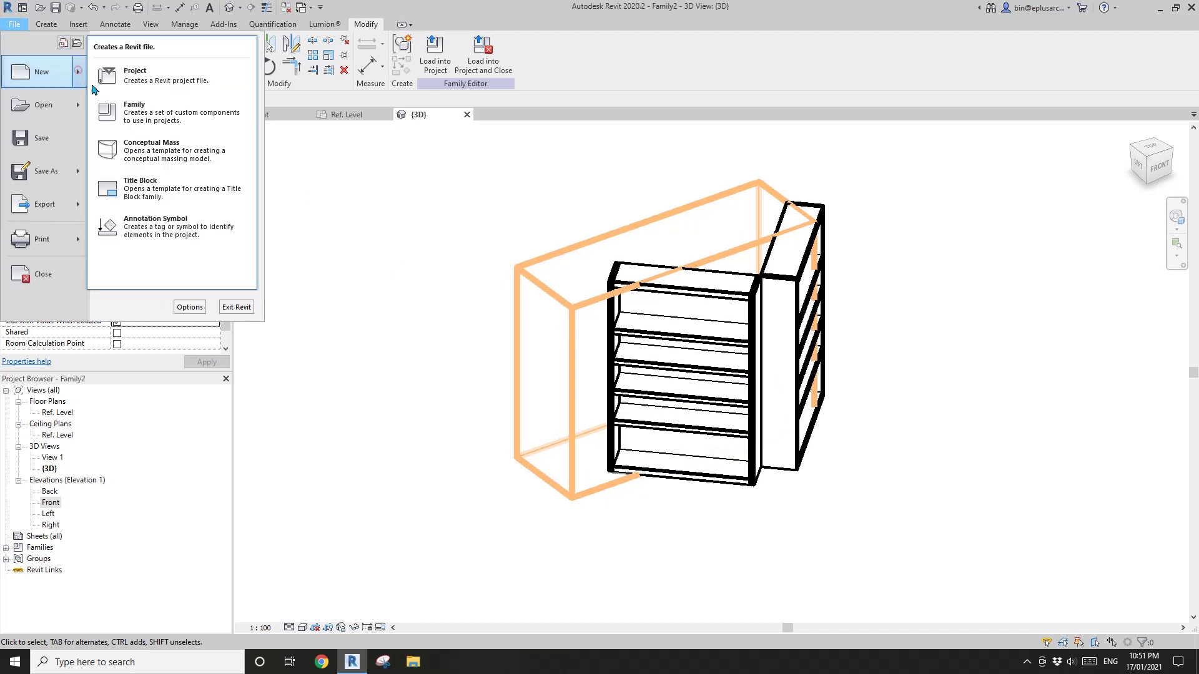
{"action": "left_click", "coordinate": [103, 78]}
{"action": "left_click", "coordinate": [329, 208]}
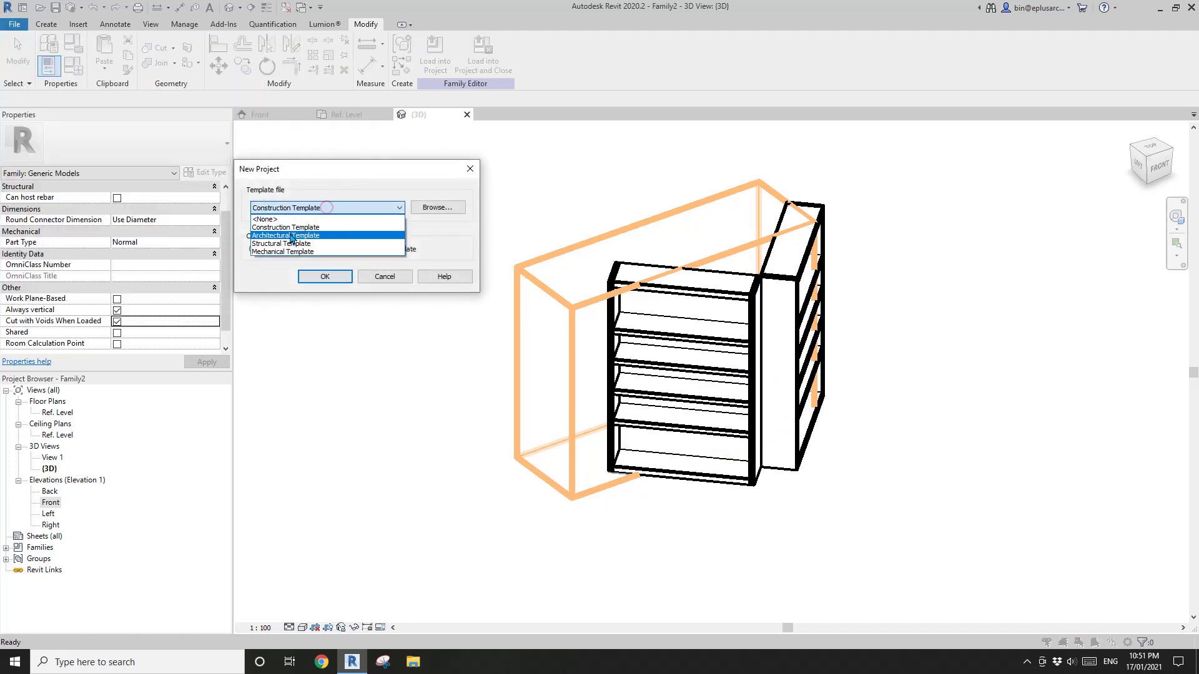
{"action": "left_click", "coordinate": [291, 236]}
{"action": "left_click", "coordinate": [323, 275]}
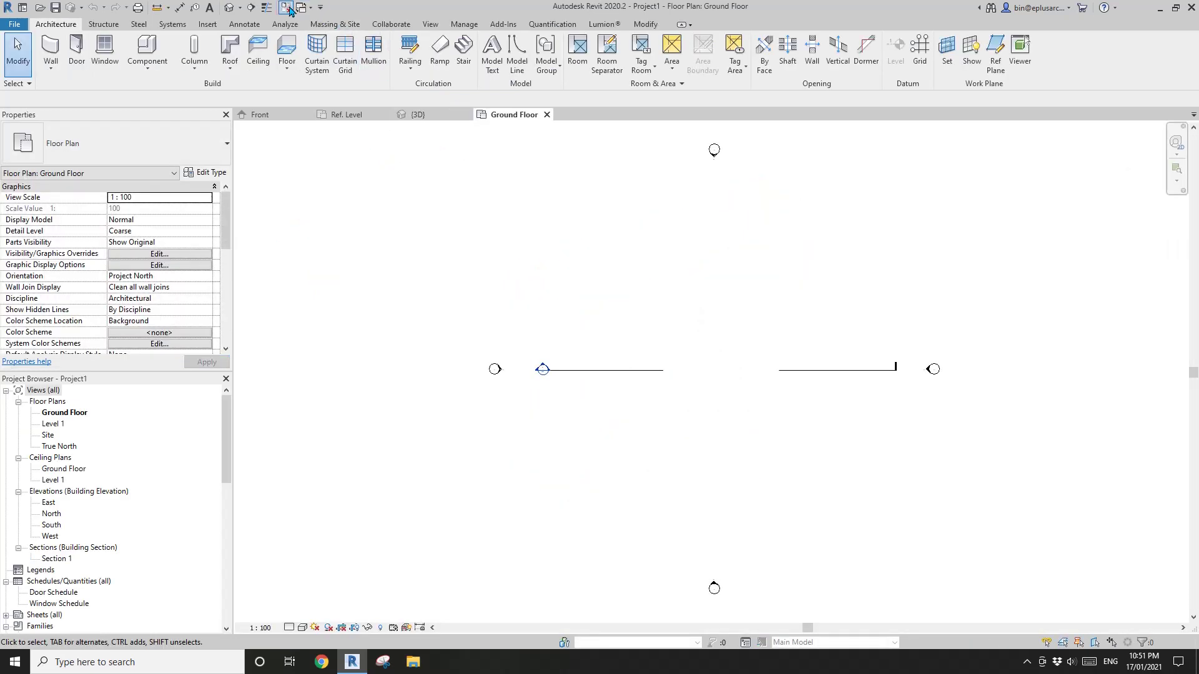
Step: Close the inactive views, return to the bookcase family's 3D view and load the family into Project1 only
{"action": "left_click", "coordinate": [289, 10]}
{"action": "left_click", "coordinate": [345, 115]}
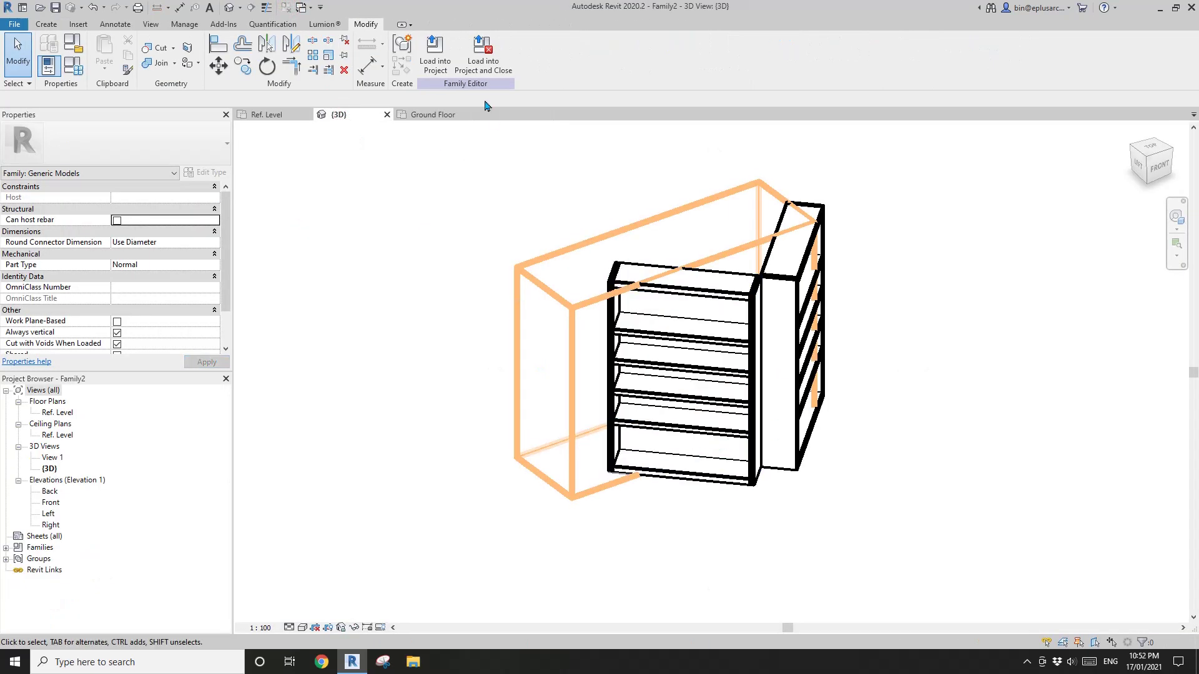
{"action": "left_click", "coordinate": [436, 54]}
{"action": "left_click", "coordinate": [374, 257]}
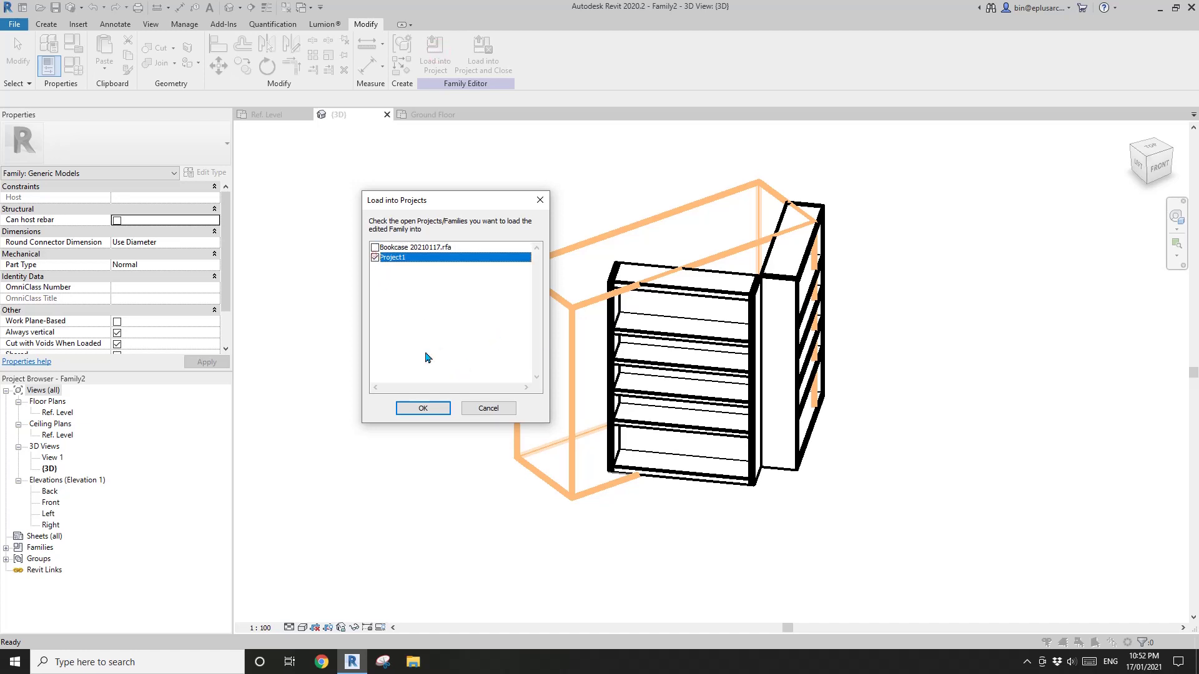
{"action": "left_click", "coordinate": [423, 408]}
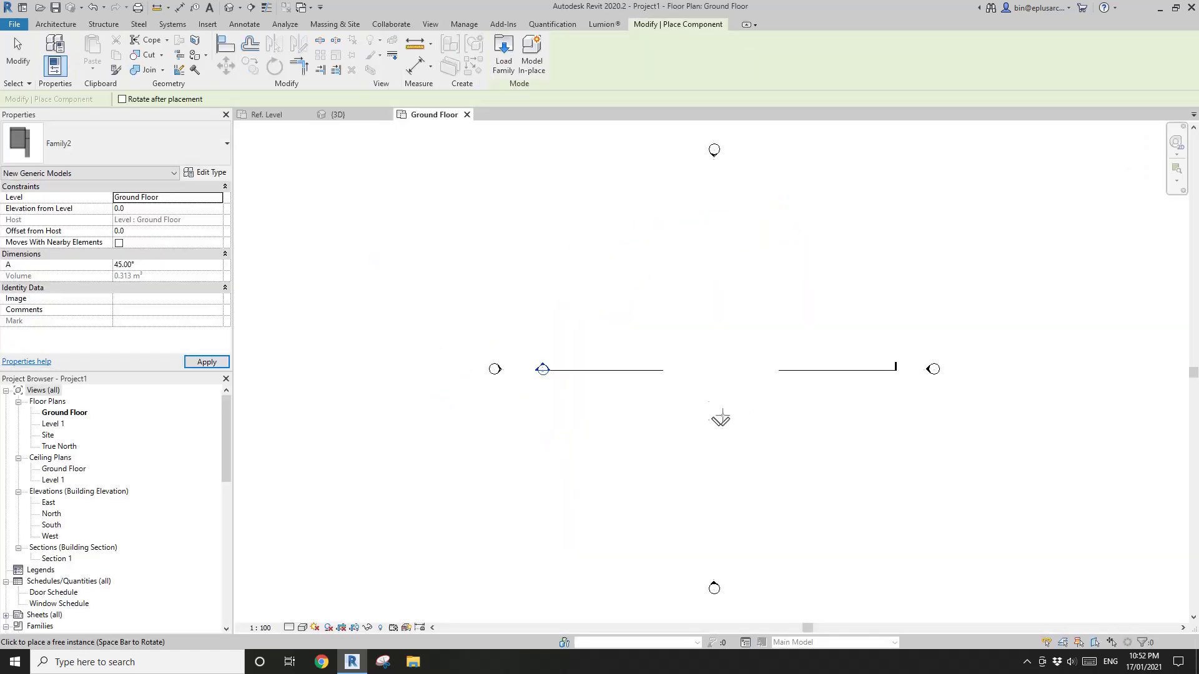
Step: Place one instance of the bookcase family in the middle of the Ground Floor plan and end the placement
{"action": "left_click", "coordinate": [717, 339]}
{"action": "key", "text": "Escape"}
{"action": "key", "text": "Escape"}
{"action": "scroll", "coordinate": [723, 341], "scroll_direction": "up", "scroll_amount": 5}
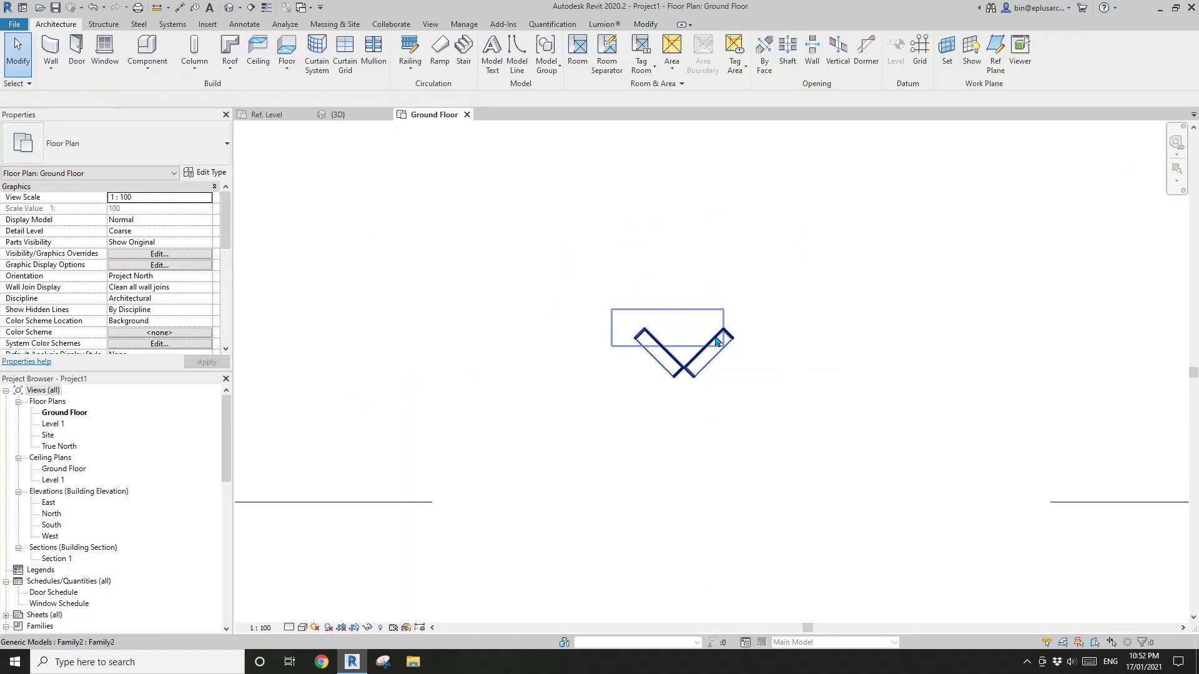
Step: Draw a horizontal Double brick - 270 wall through the bookcase's void area and extend its right end further outward
{"action": "key", "text": "w"}
{"action": "key", "text": "a"}
{"action": "left_click", "coordinate": [821, 318]}
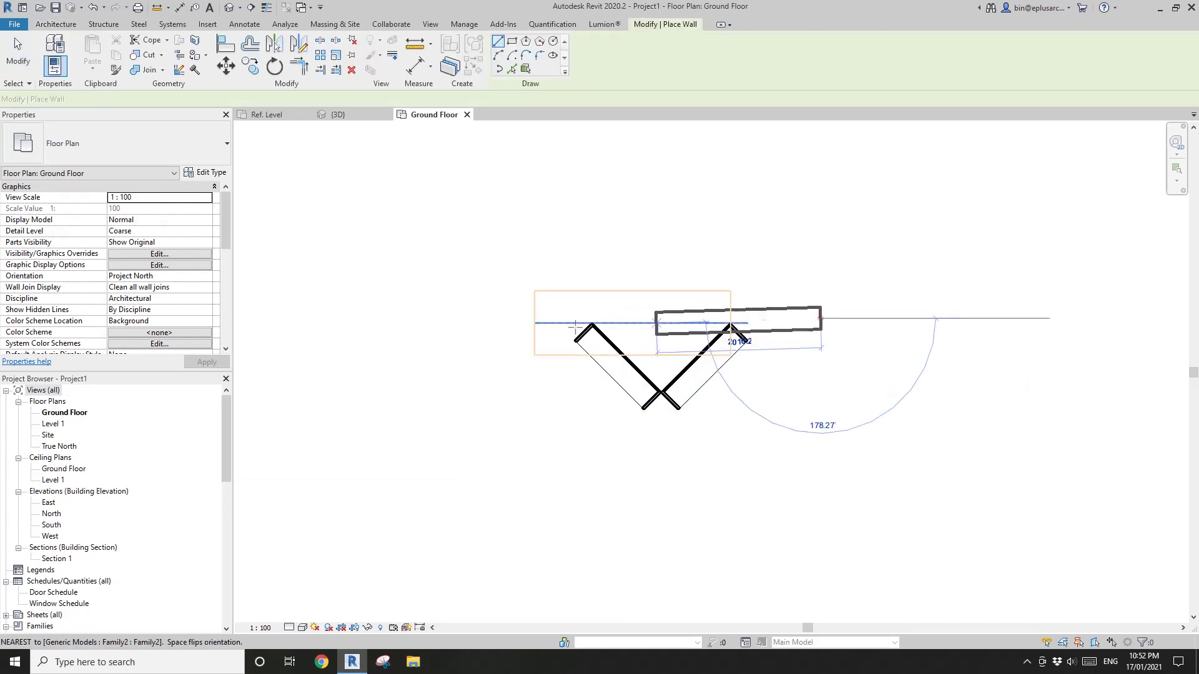
{"action": "left_click", "coordinate": [388, 319]}
{"action": "left_click", "coordinate": [389, 329]}
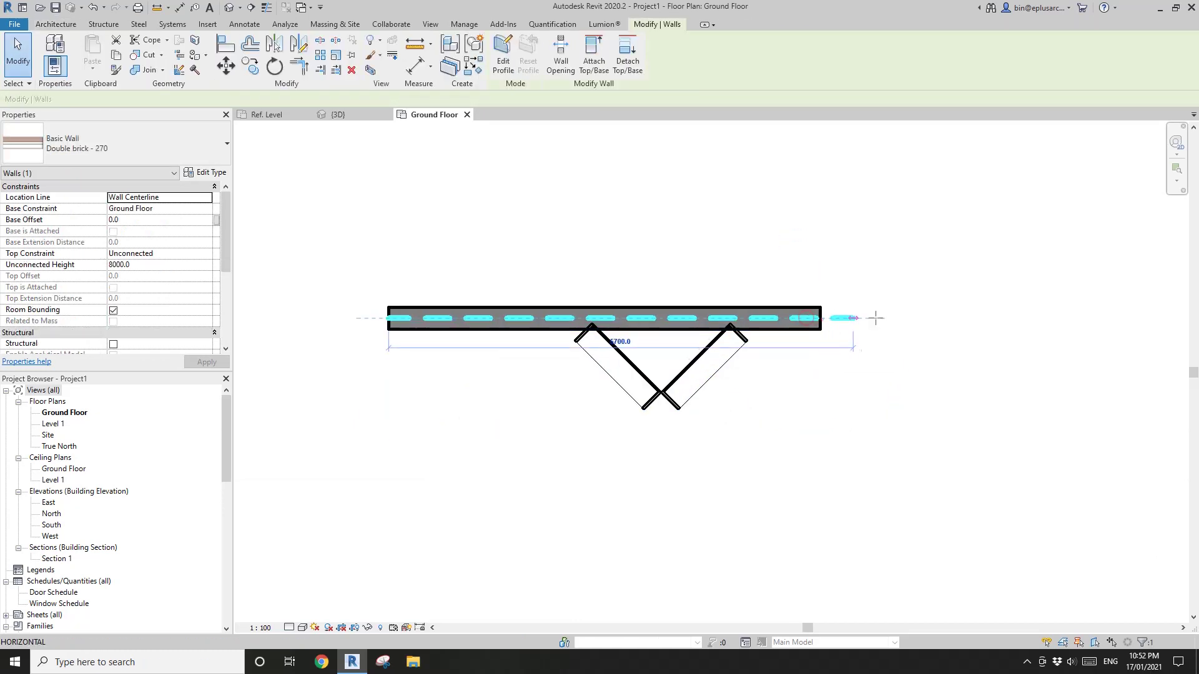
{"action": "left_click", "coordinate": [929, 320]}
{"action": "key", "text": "Escape"}
{"action": "key", "text": "Escape"}
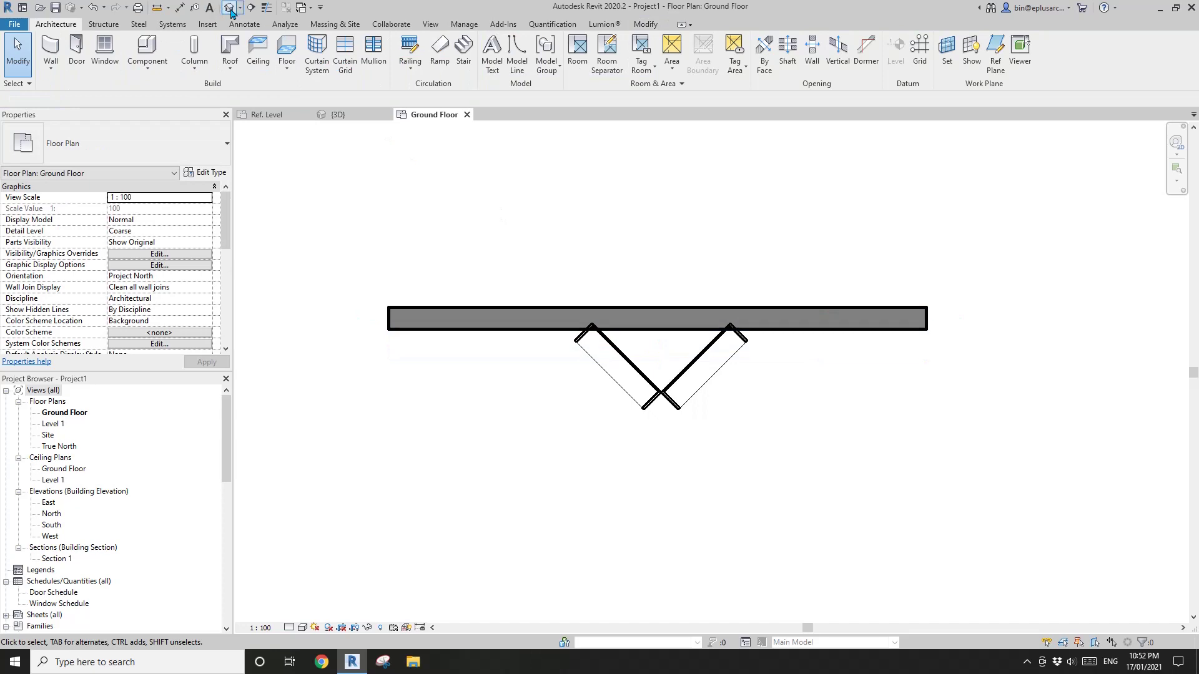
Step: Open the project's default 3D view and lower the top of the brick wall closer to the bookcase
{"action": "left_click", "coordinate": [230, 8]}
{"action": "scroll", "coordinate": [700, 340], "scroll_direction": "up", "scroll_amount": 3}
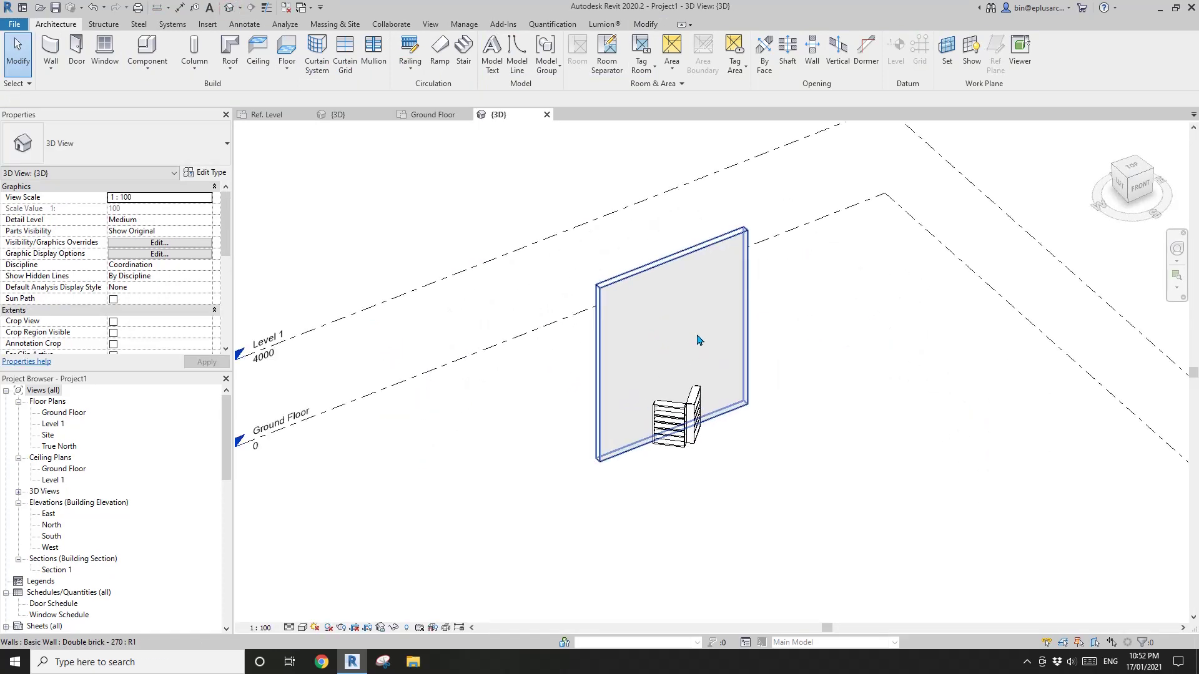
{"action": "left_click", "coordinate": [697, 339]}
{"action": "middle_click_drag", "start_coordinate": [675, 337], "coordinate": [689, 388], "text": "shift"}
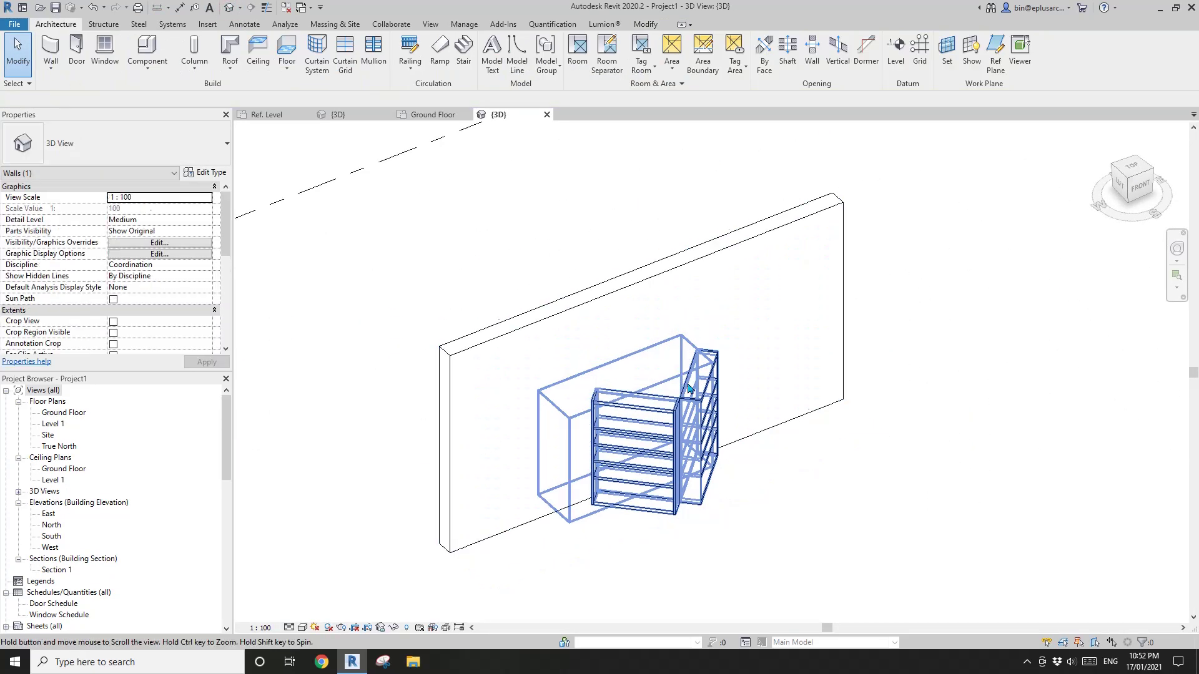
{"action": "scroll", "coordinate": [462, 200], "scroll_direction": "down", "scroll_amount": 4}
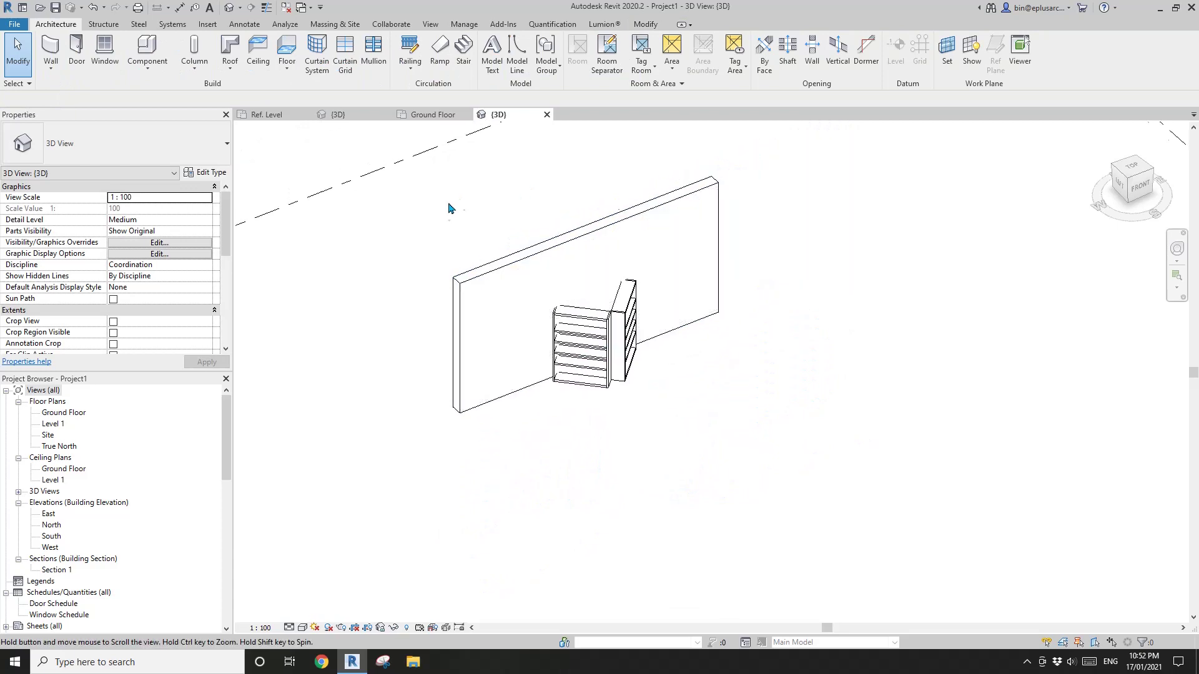
{"action": "middle_click_drag", "start_coordinate": [448, 208], "coordinate": [415, 187]}
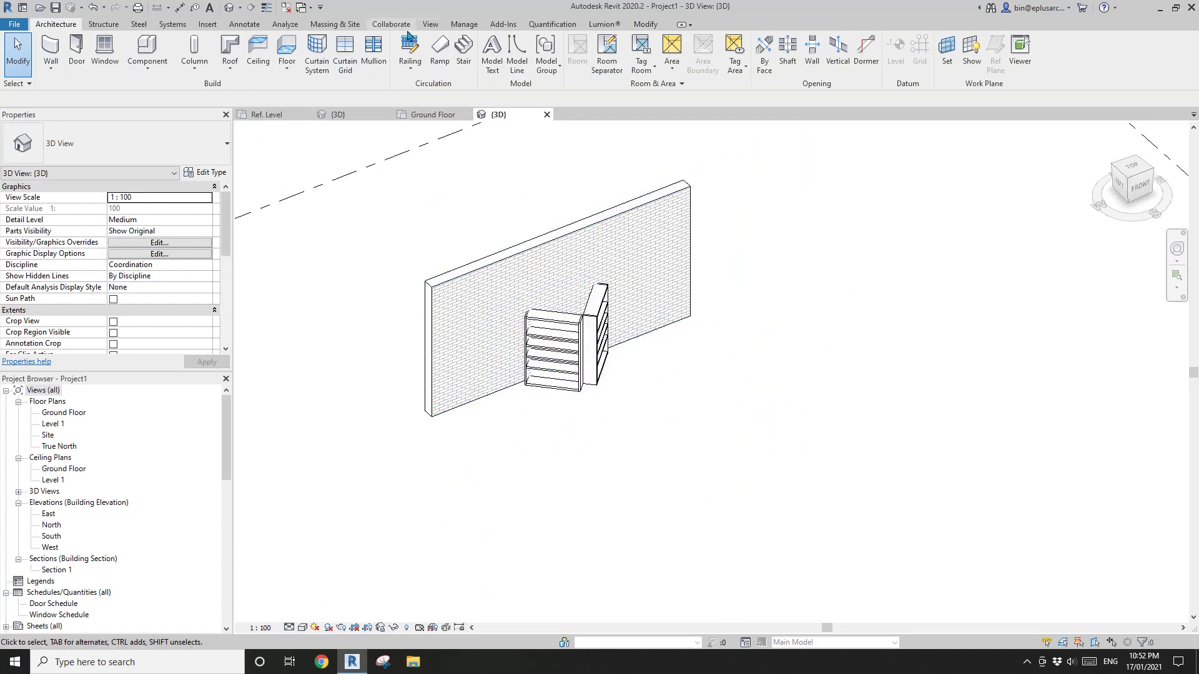
Step: Cut the brick wall with the bookcase family's void using Cut Geometry
{"action": "left_click", "coordinate": [649, 25]}
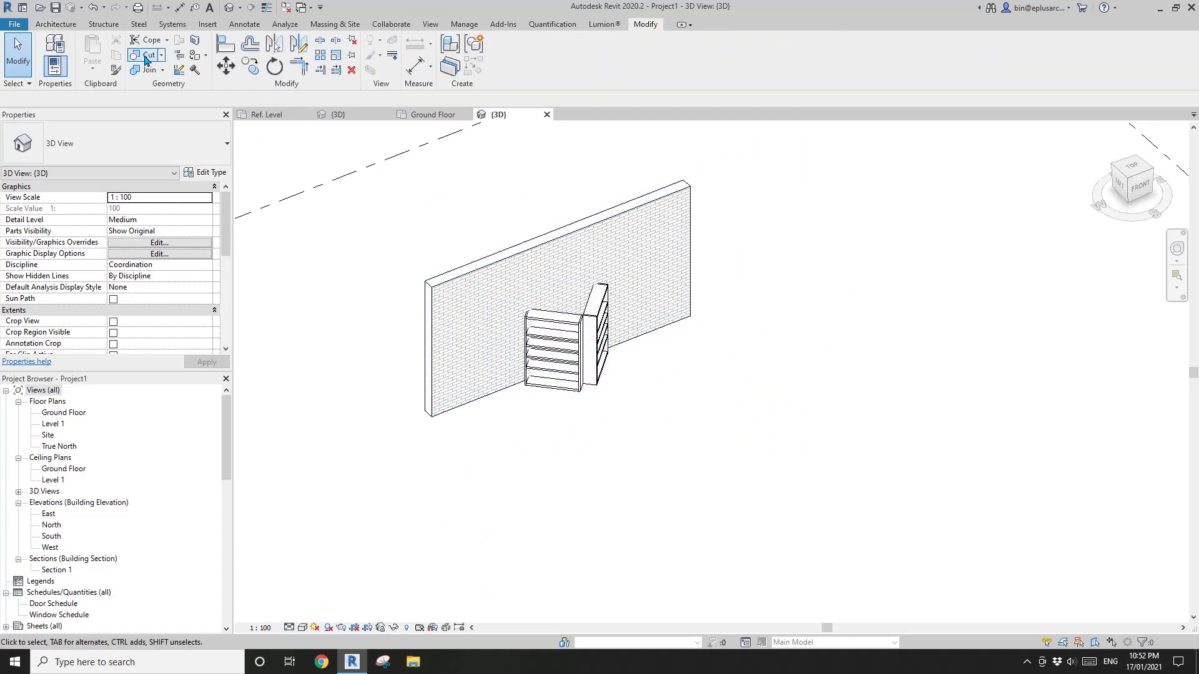
{"action": "left_click", "coordinate": [145, 56]}
{"action": "left_click", "coordinate": [559, 267]}
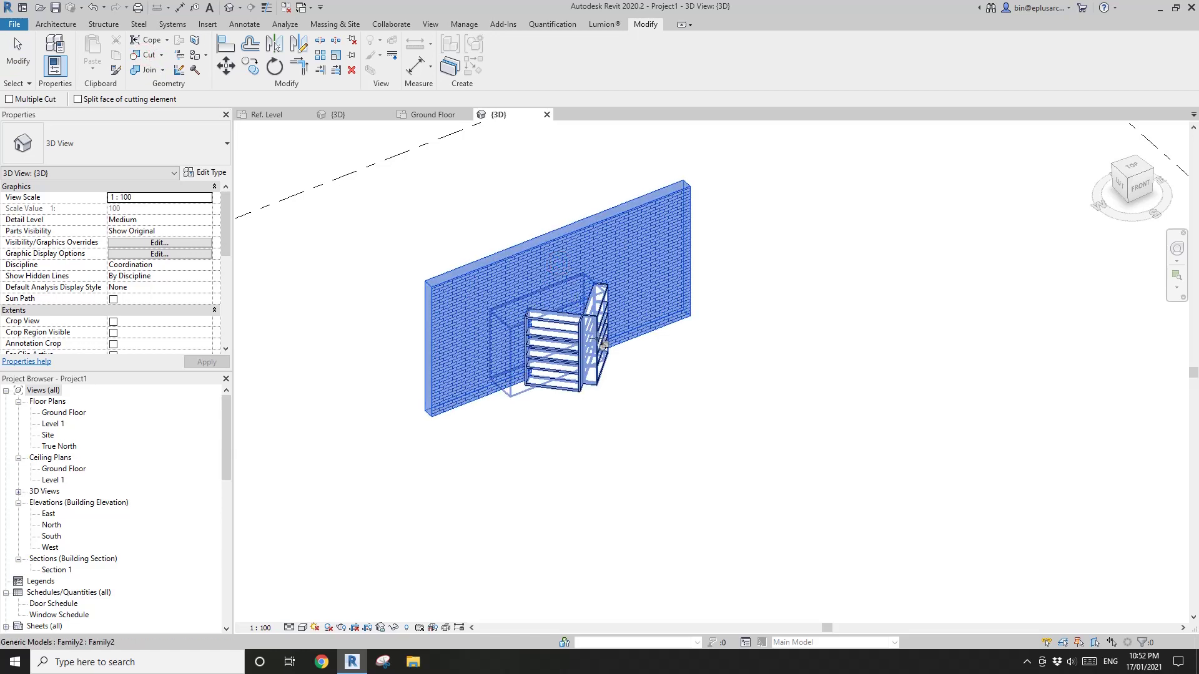
{"action": "left_click", "coordinate": [603, 343]}
{"action": "key", "text": "Escape"}
Step: Set the bookcase family type's Width to 900 in its type properties
{"action": "middle_click_drag", "start_coordinate": [591, 342], "coordinate": [583, 395], "text": "shift"}
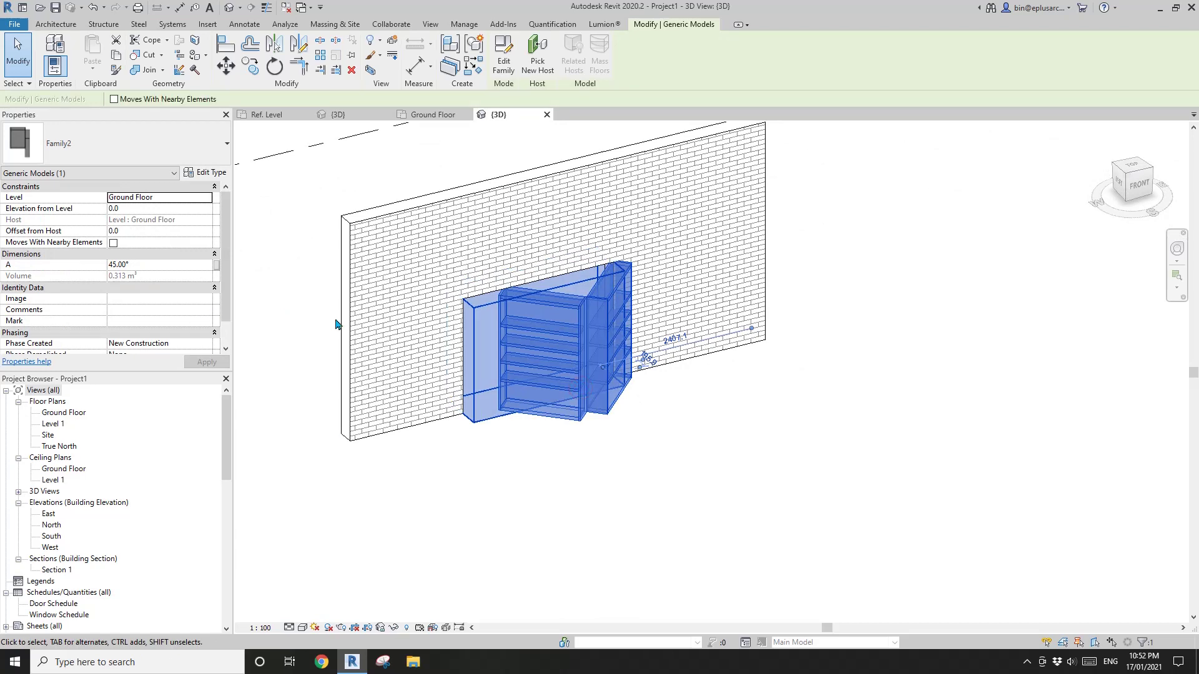
{"action": "middle_click_drag", "start_coordinate": [337, 324], "coordinate": [512, 319]}
{"action": "left_click", "coordinate": [205, 173]}
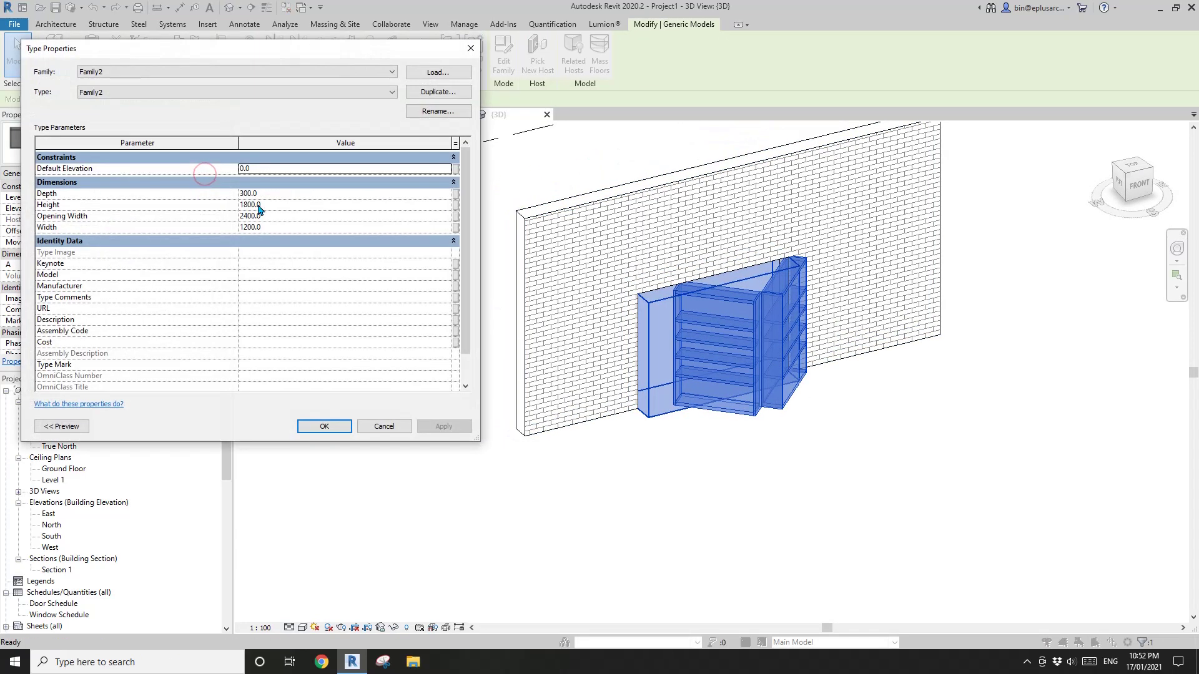
{"action": "left_click", "coordinate": [279, 227]}
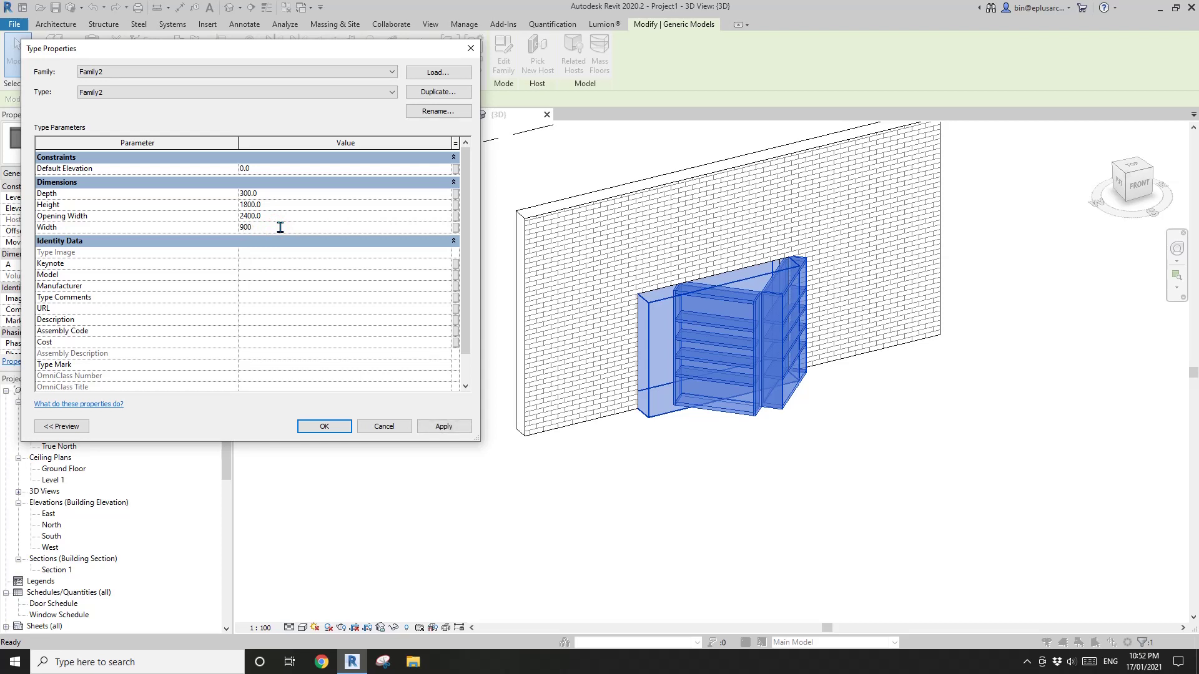
{"action": "left_click", "coordinate": [443, 426]}
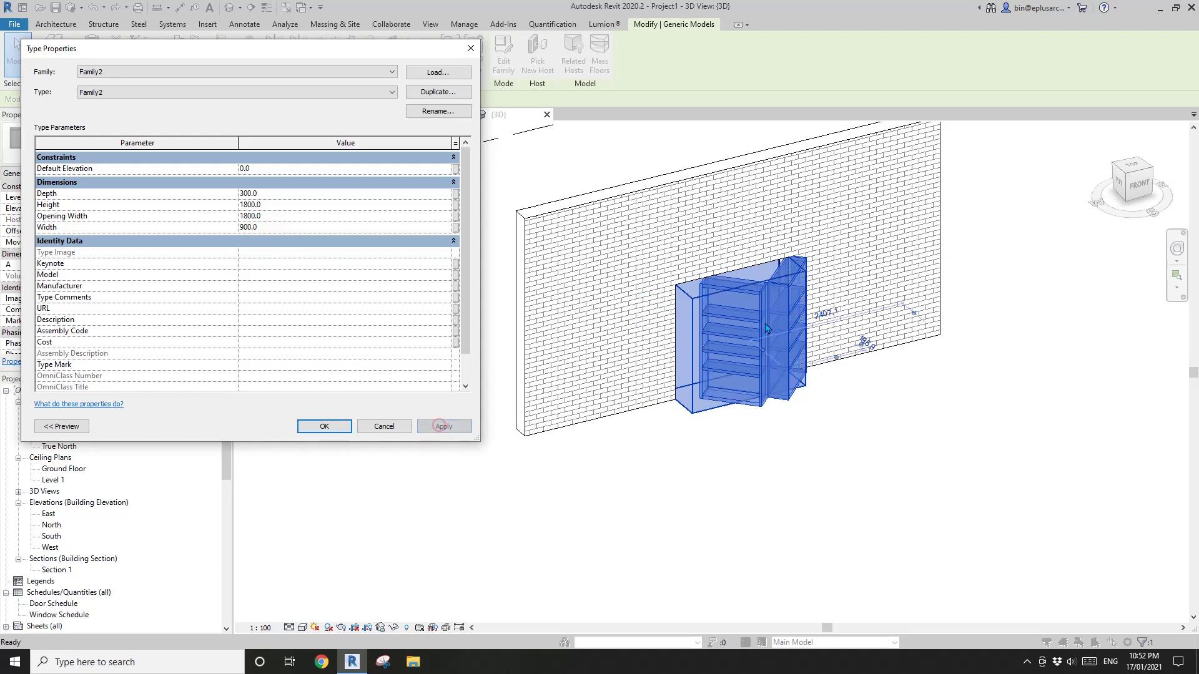
{"action": "left_click", "coordinate": [335, 429]}
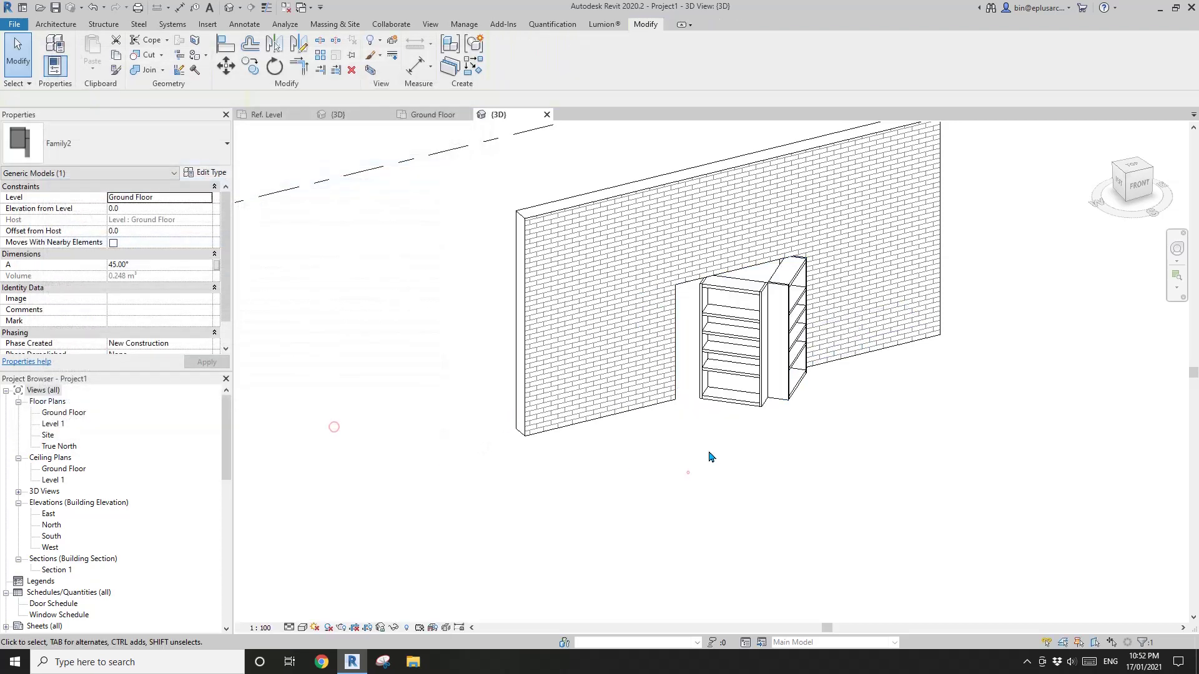
Step: Examine how the bookcase and its void fit the wall opening in 3D, with the family selected and deselected
{"action": "left_click", "coordinate": [709, 455]}
{"action": "middle_click_drag", "start_coordinate": [776, 423], "coordinate": [736, 469], "text": "shift"}
{"action": "scroll", "coordinate": [755, 478], "scroll_direction": "down", "scroll_amount": 1}
{"action": "left_click", "coordinate": [713, 445]}
{"action": "scroll", "coordinate": [734, 454], "scroll_direction": "up", "scroll_amount": 2}
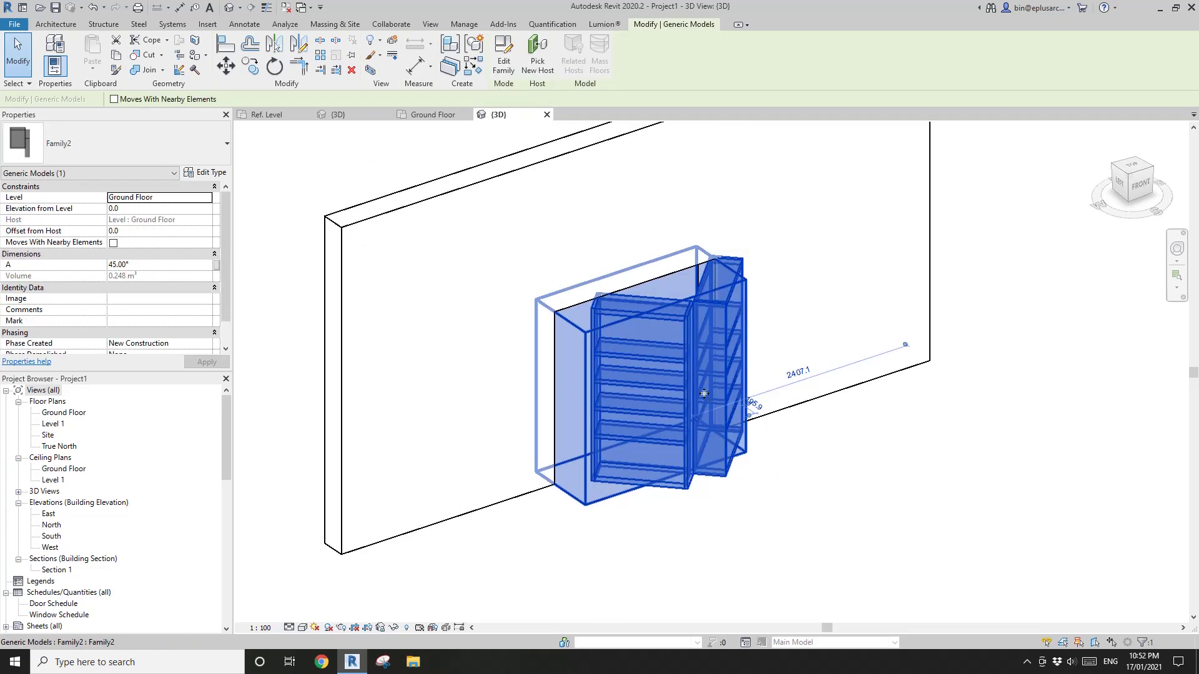
{"action": "mouse_move", "coordinate": [808, 458]}
{"action": "middle_mouse_down"}
{"action": "mouse_move", "coordinate": [825, 455]}
{"action": "mouse_move", "coordinate": [811, 450]}
{"action": "mouse_move", "coordinate": [814, 473]}
{"action": "middle_mouse_up"}
{"action": "scroll", "coordinate": [815, 452], "scroll_direction": "up", "scroll_amount": 1}
{"action": "left_click", "coordinate": [835, 462]}
{"action": "scroll", "coordinate": [836, 462], "scroll_direction": "down", "scroll_amount": 1}
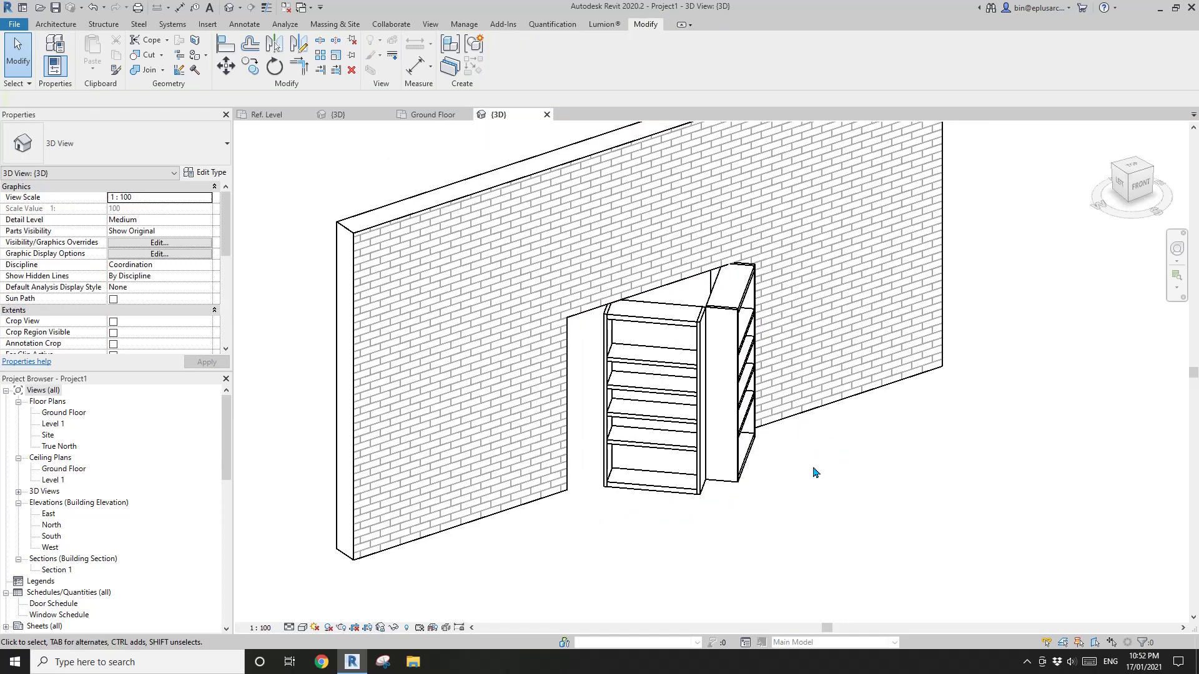